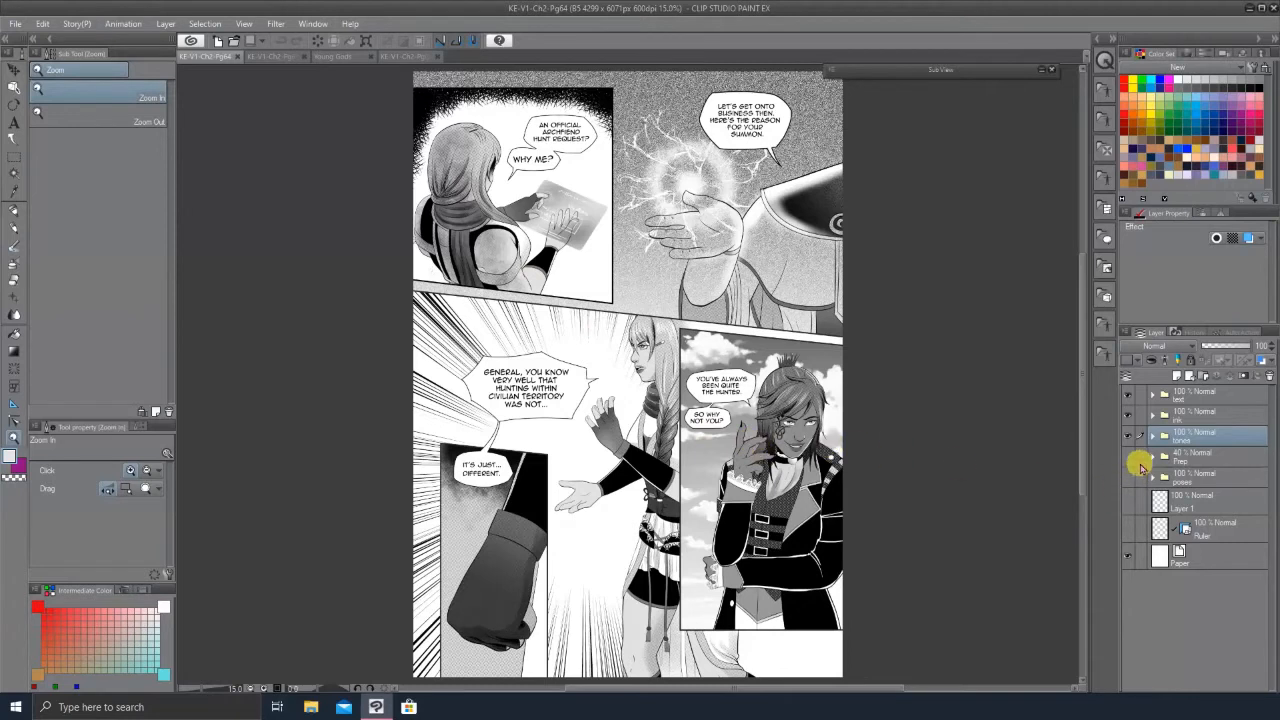
Step: Hide the text layer folder so page 64 shows without its speech bubbles
{"action": "left_click", "coordinate": [1129, 393]}
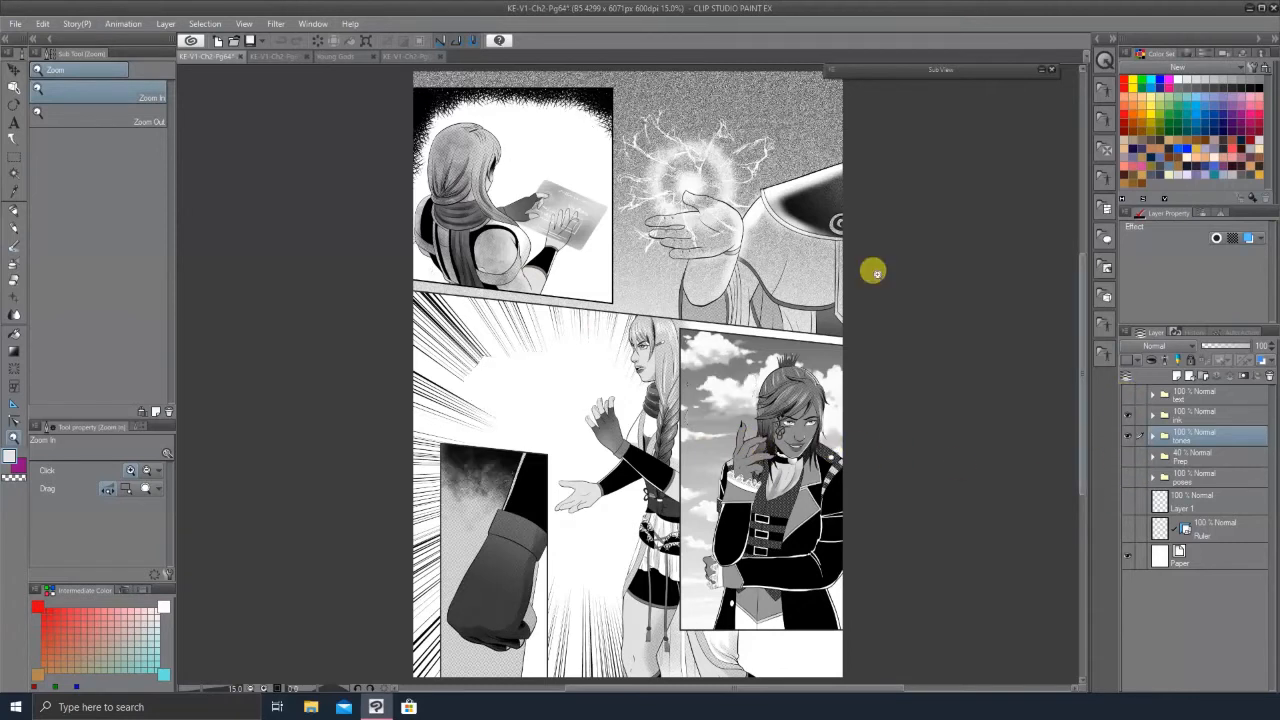
Step: Examine page 64 without lettering, briefly checking the Pg65 tab and zooming around the middle panels
{"action": "left_click", "coordinate": [276, 56]}
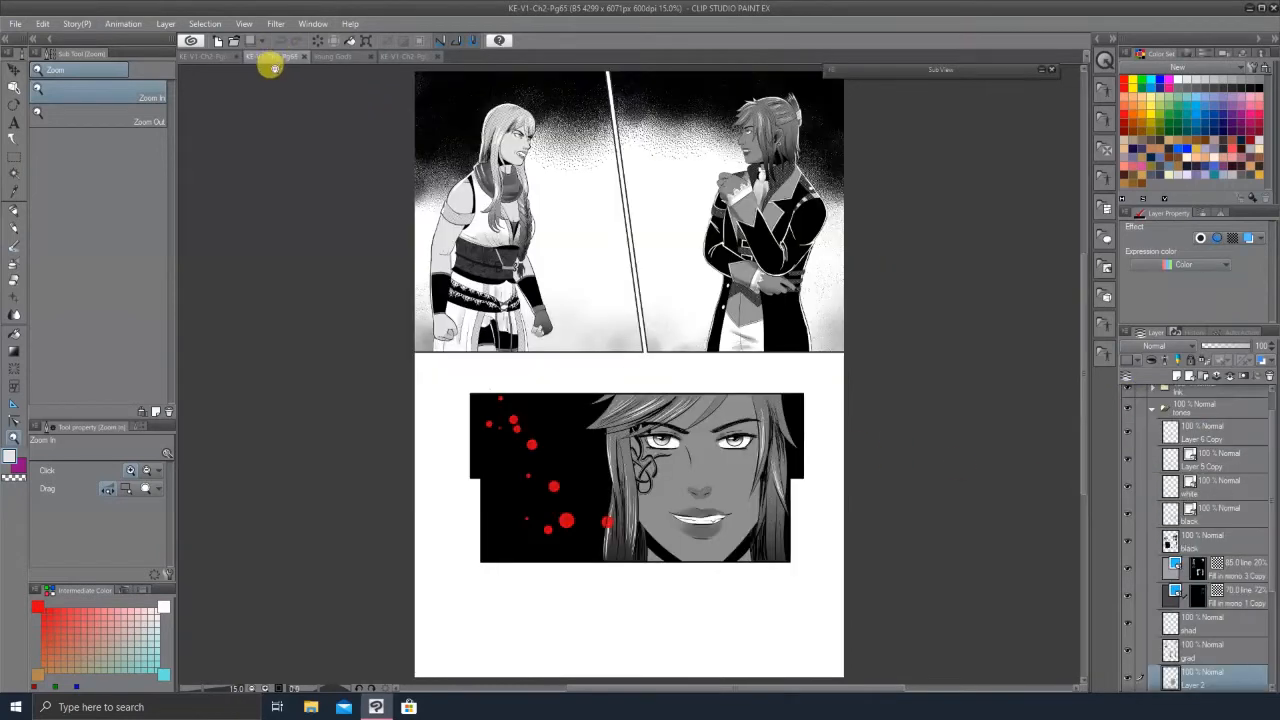
{"action": "left_click", "coordinate": [198, 57]}
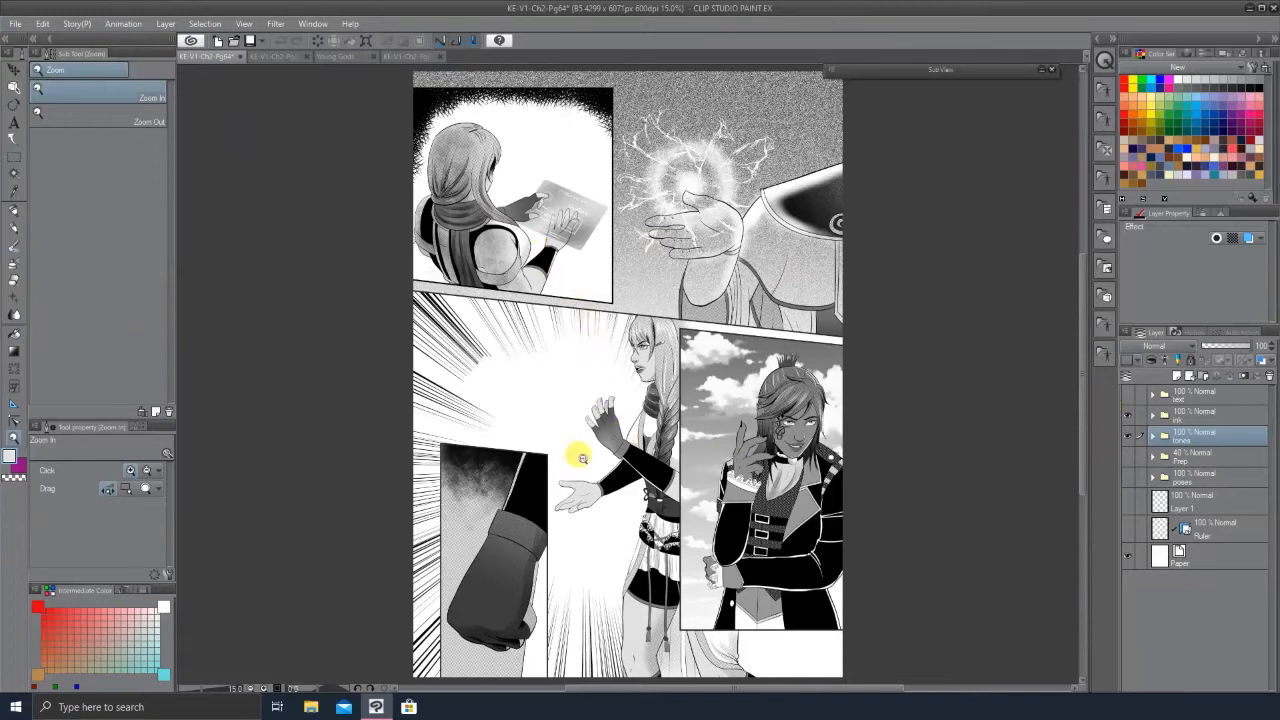
{"action": "left_click_drag", "start_coordinate": [541, 281], "coordinate": [611, 526]}
{"action": "left_click_drag", "start_coordinate": [658, 309], "coordinate": [592, 337]}
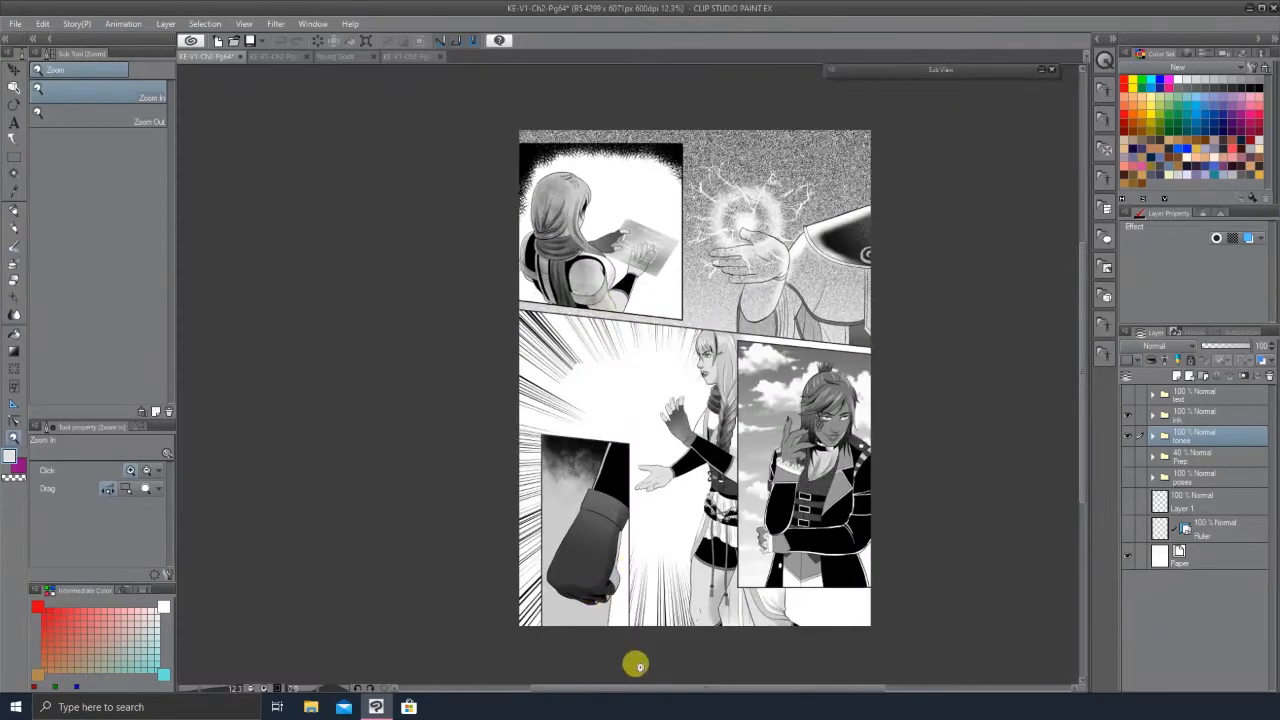
{"action": "left_click", "coordinate": [641, 600]}
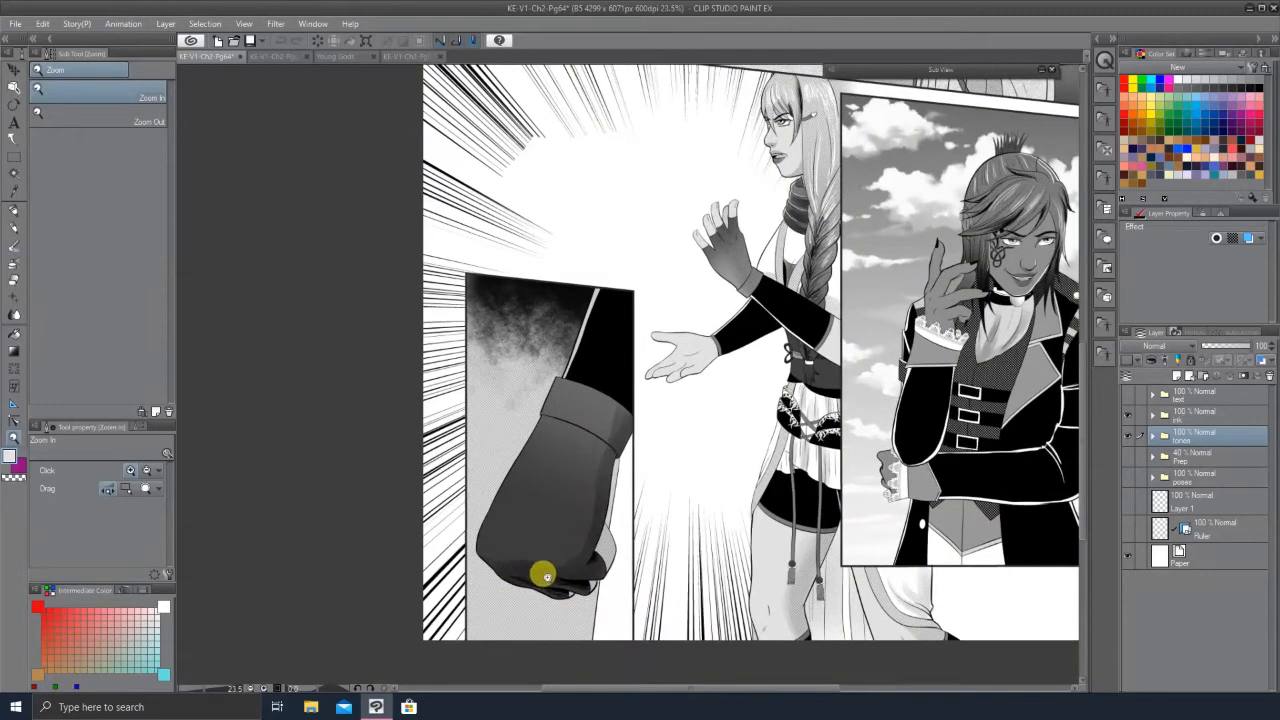
{"action": "left_click", "coordinate": [542, 575]}
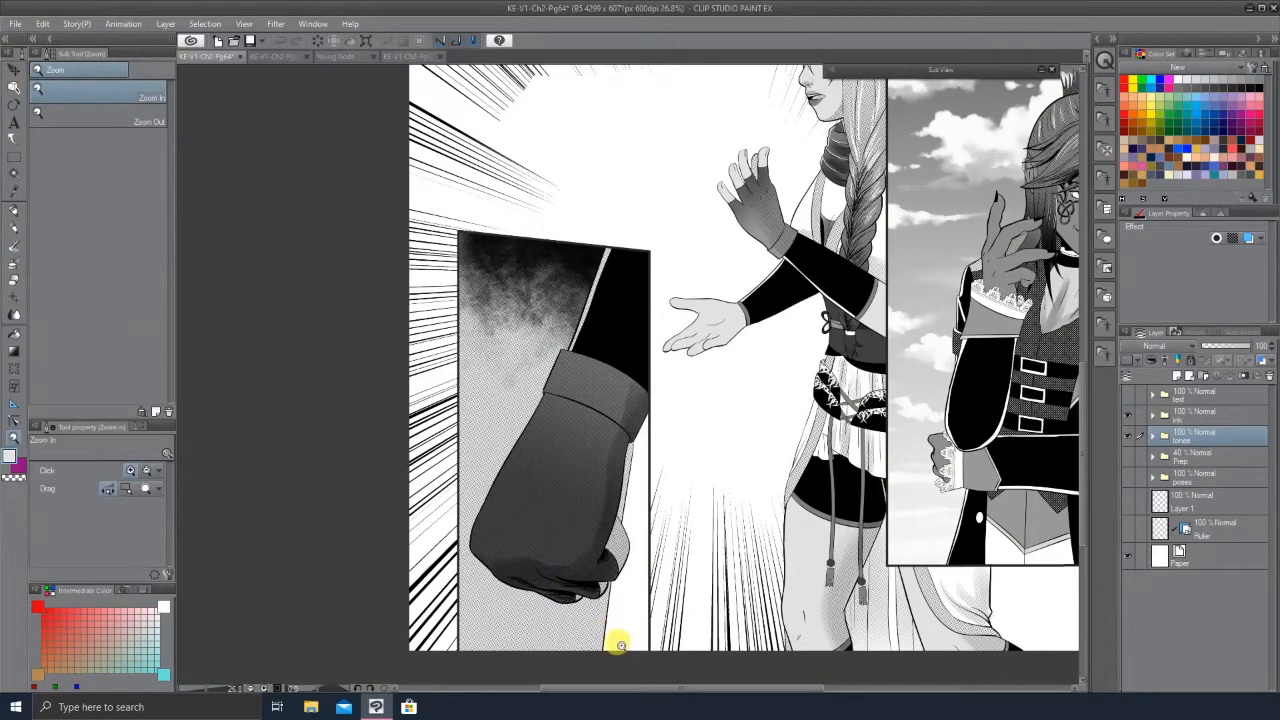
{"action": "left_click_drag", "start_coordinate": [436, 533], "coordinate": [418, 535]}
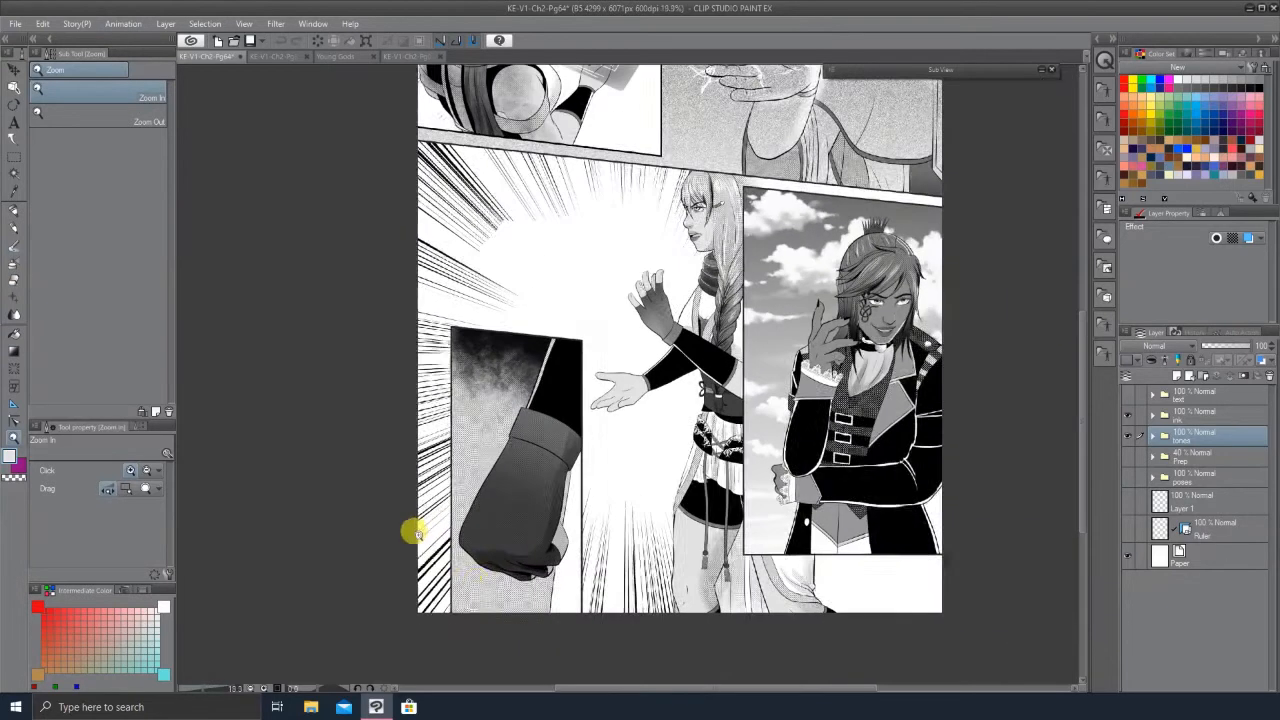
{"action": "left_click_drag", "start_coordinate": [683, 597], "coordinate": [845, 532]}
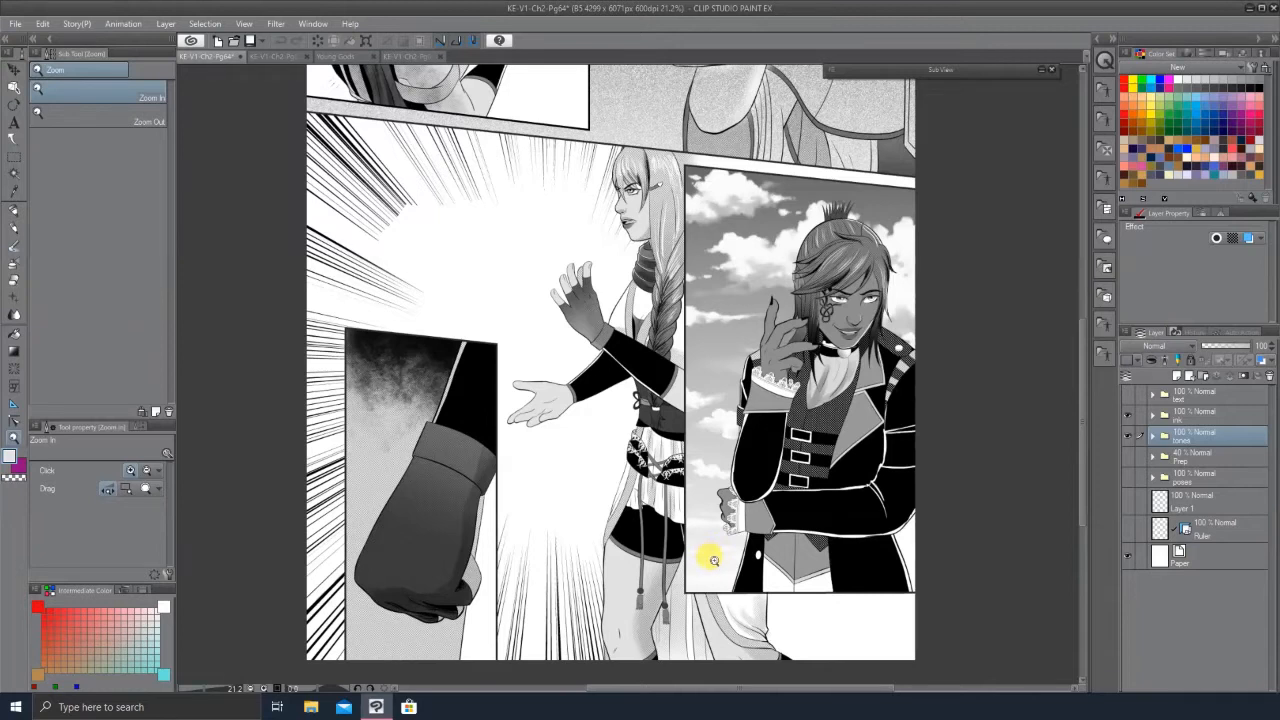
{"action": "scroll", "coordinate": [730, 470], "scroll_direction": "down", "scroll_amount": 2}
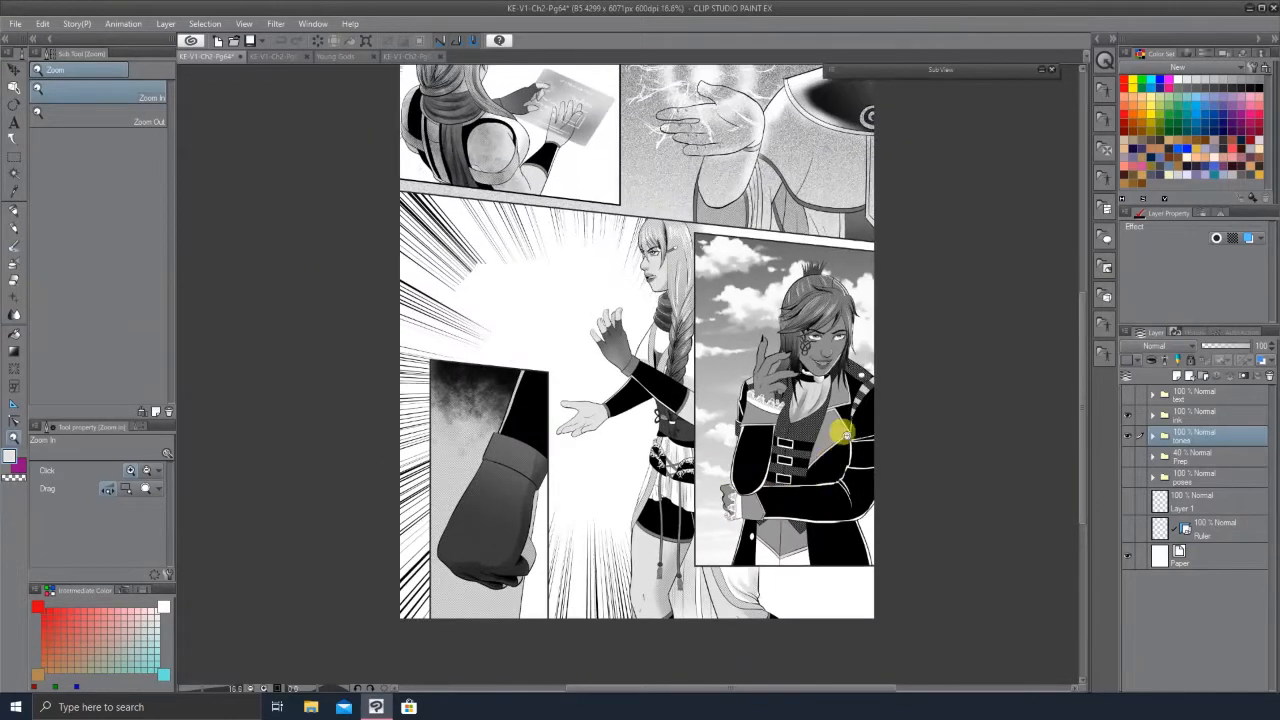
{"action": "scroll", "coordinate": [846, 300], "scroll_direction": "up", "scroll_amount": 2}
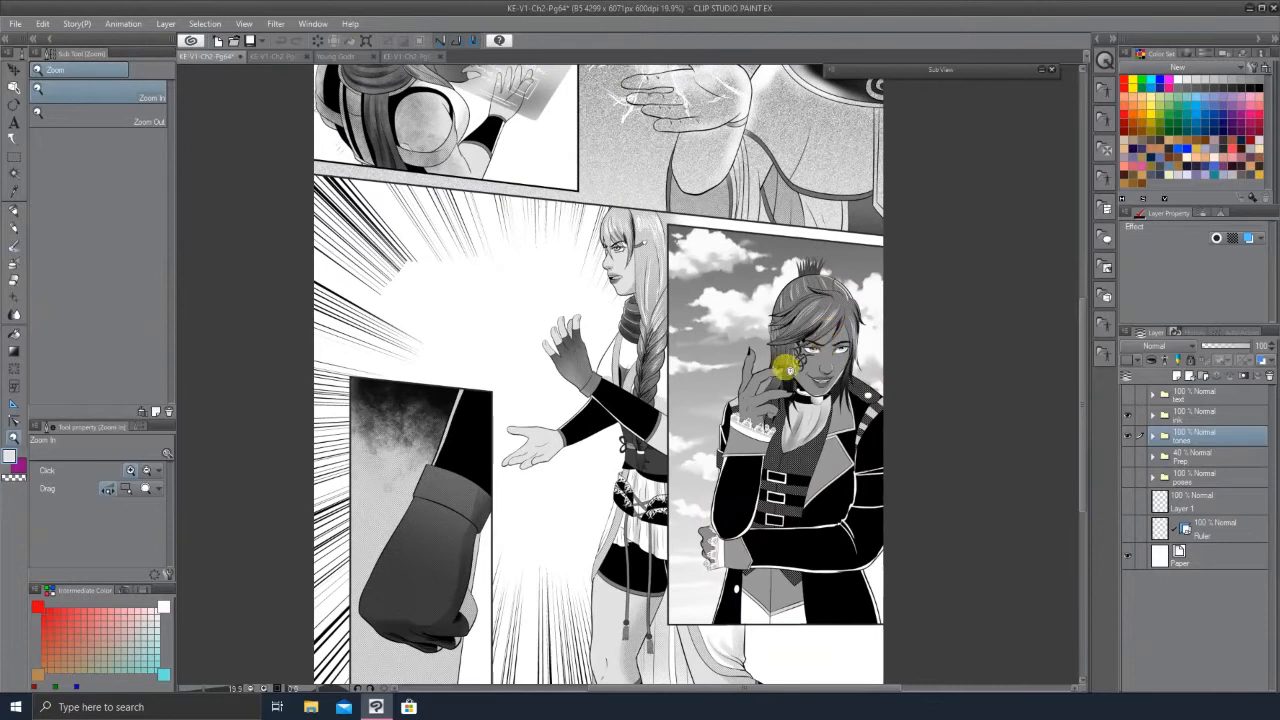
{"action": "scroll", "coordinate": [718, 430], "scroll_direction": "up", "scroll_amount": 2}
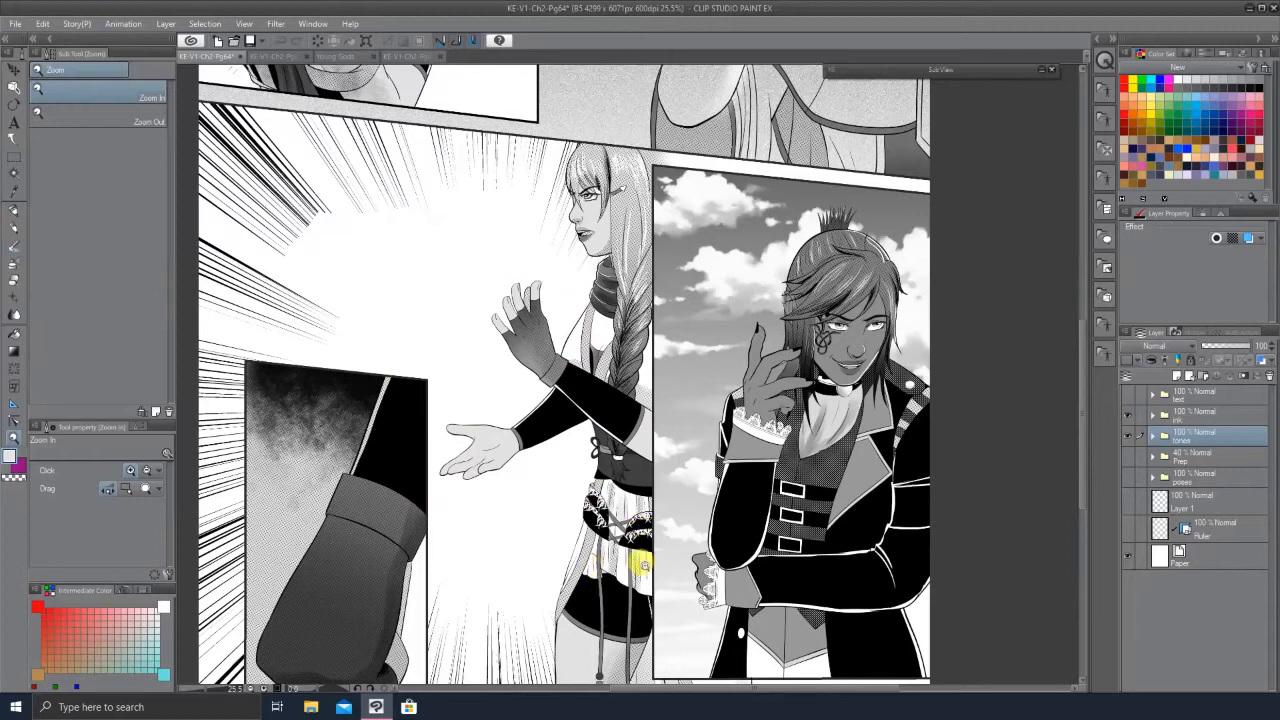
{"action": "scroll", "coordinate": [637, 565], "scroll_direction": "down", "scroll_amount": 1}
{"action": "scroll", "coordinate": [605, 500], "scroll_direction": "down", "scroll_amount": 1}
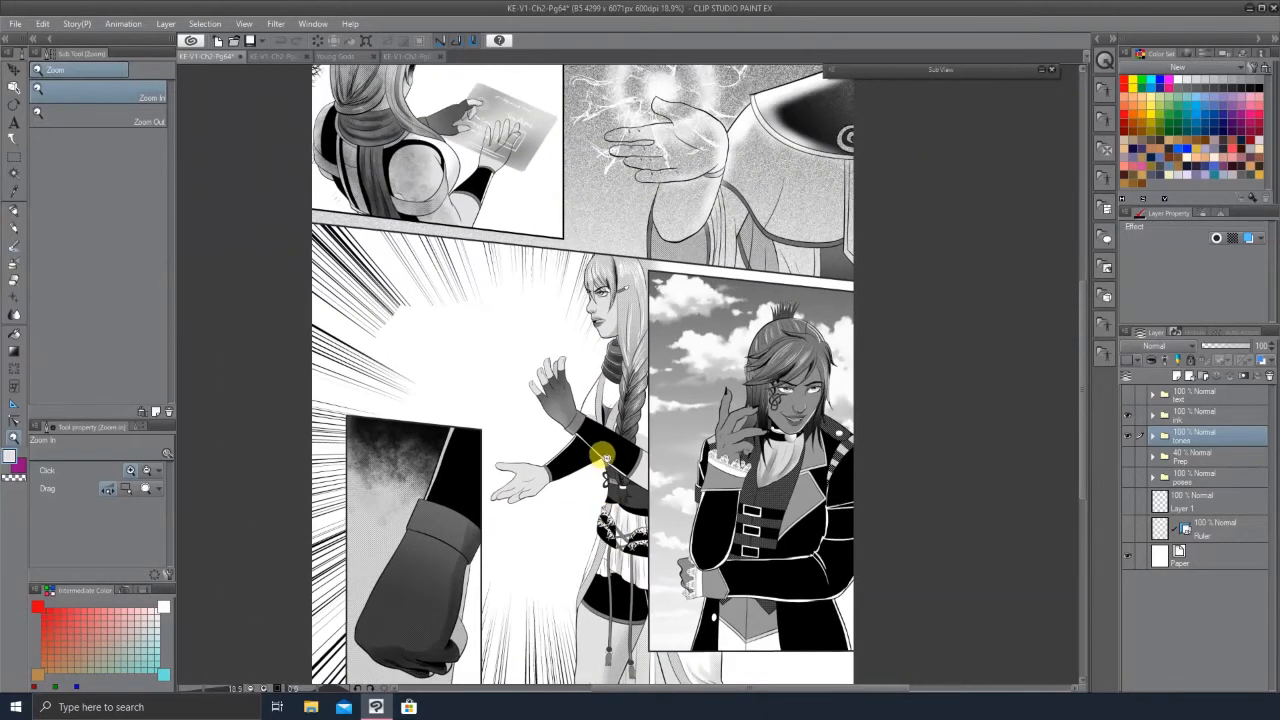
{"action": "scroll", "coordinate": [620, 470], "scroll_direction": "up", "scroll_amount": 2}
{"action": "scroll", "coordinate": [728, 514], "scroll_direction": "up", "scroll_amount": 1}
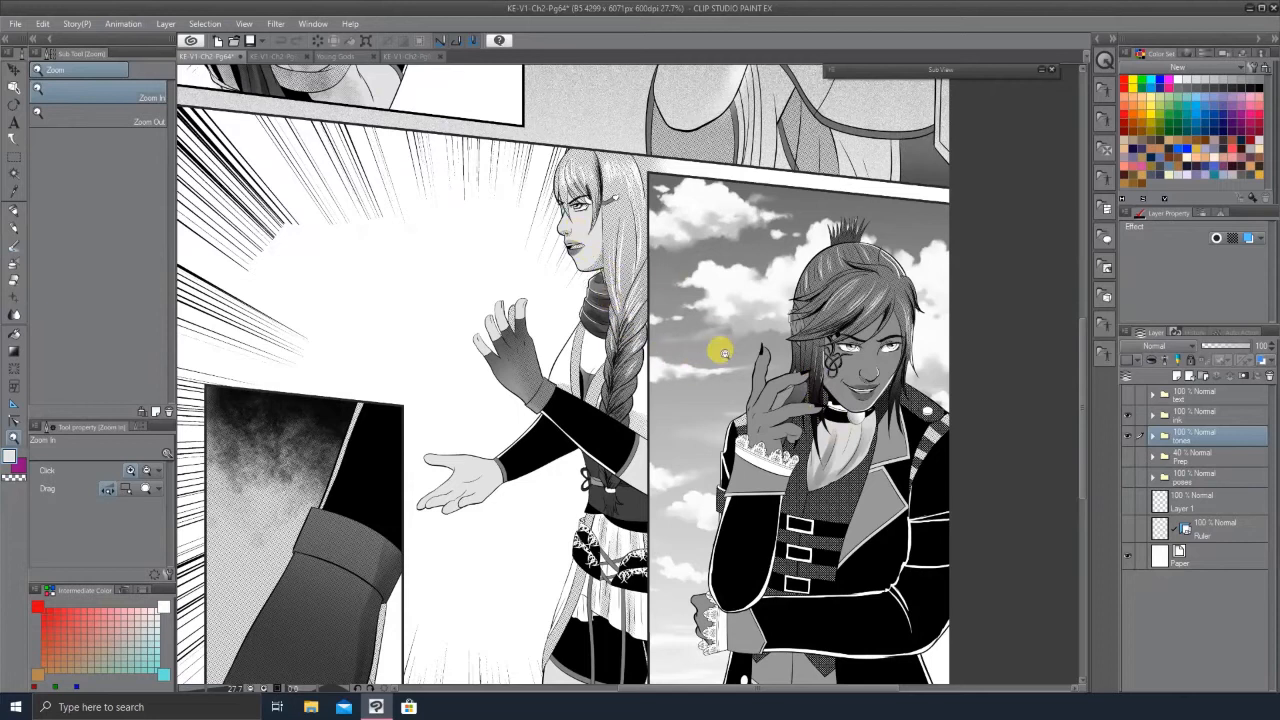
{"action": "scroll", "coordinate": [694, 343], "scroll_direction": "down", "scroll_amount": 2}
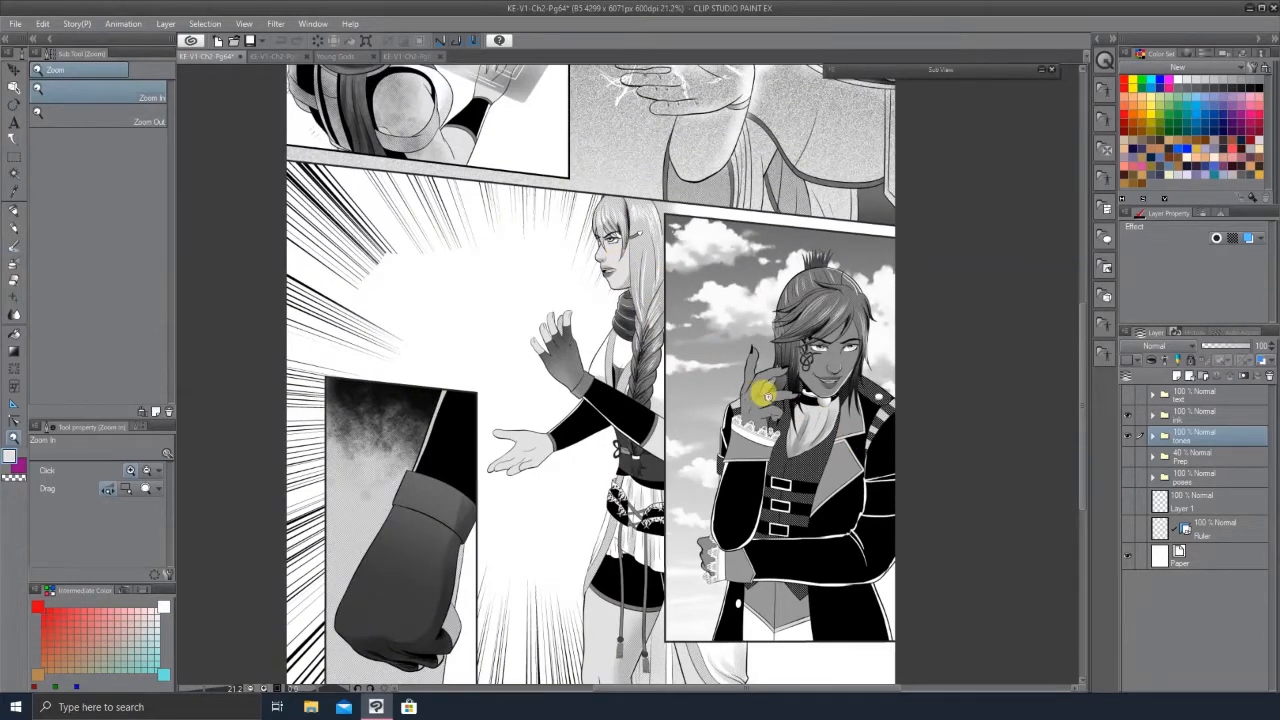
{"action": "scroll", "coordinate": [763, 388], "scroll_direction": "up", "scroll_amount": 1}
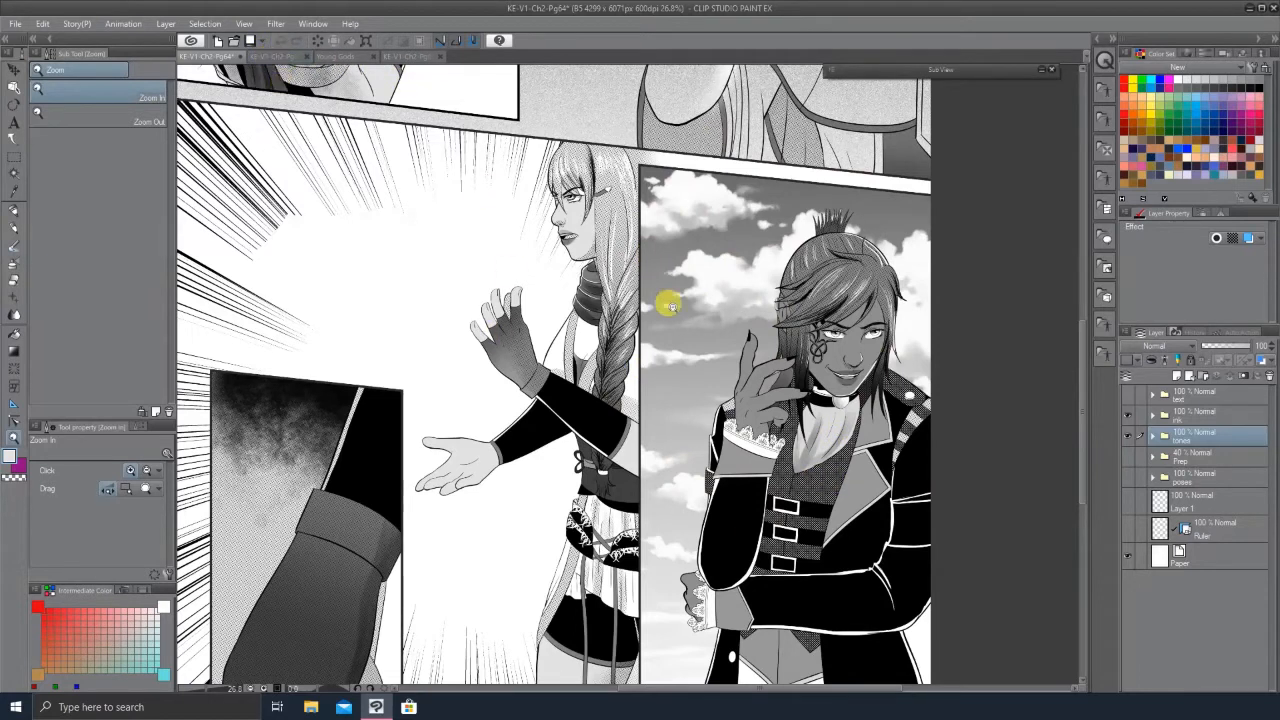
Step: Zoom in to inspect the top-left panel with the holographic tablet and the panel beneath it
{"action": "left_click", "coordinate": [705, 420], "text": "alt"}
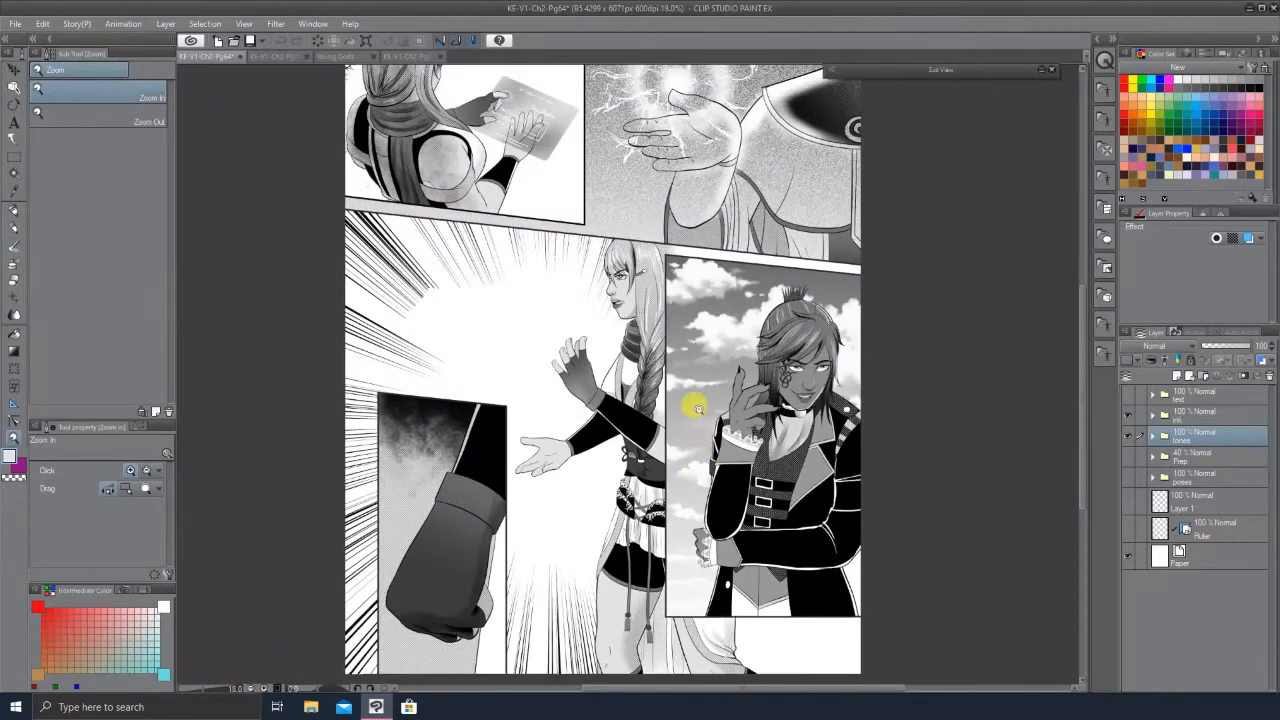
{"action": "left_click", "coordinate": [476, 76]}
{"action": "left_click", "coordinate": [600, 200]}
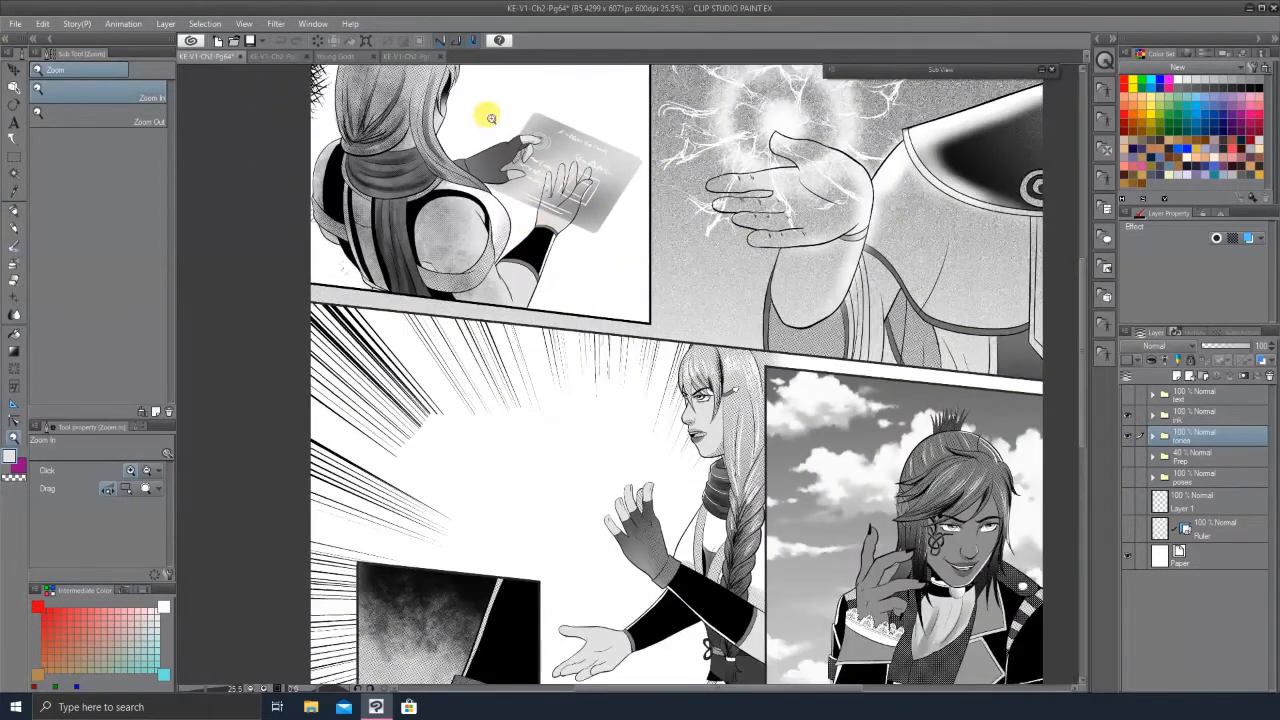
{"action": "left_click", "coordinate": [490, 112]}
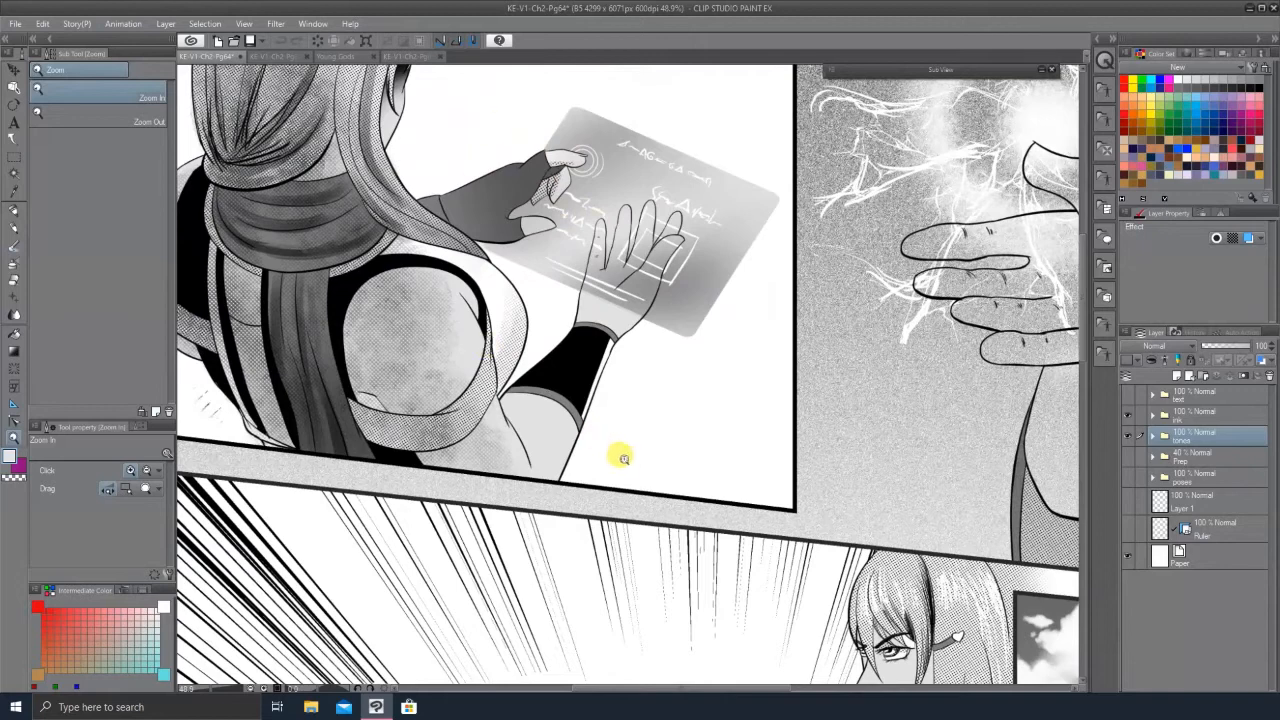
{"action": "left_click", "coordinate": [626, 457], "text": "alt"}
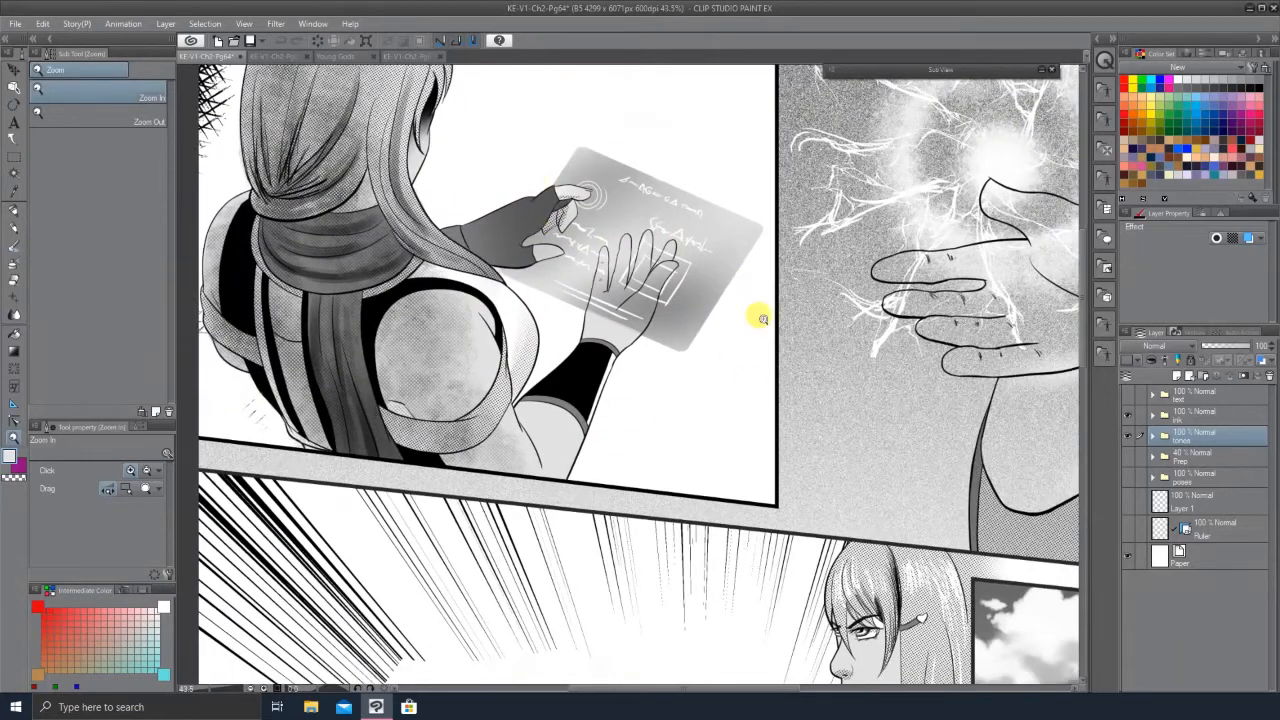
{"action": "left_click", "coordinate": [588, 262], "text": "alt"}
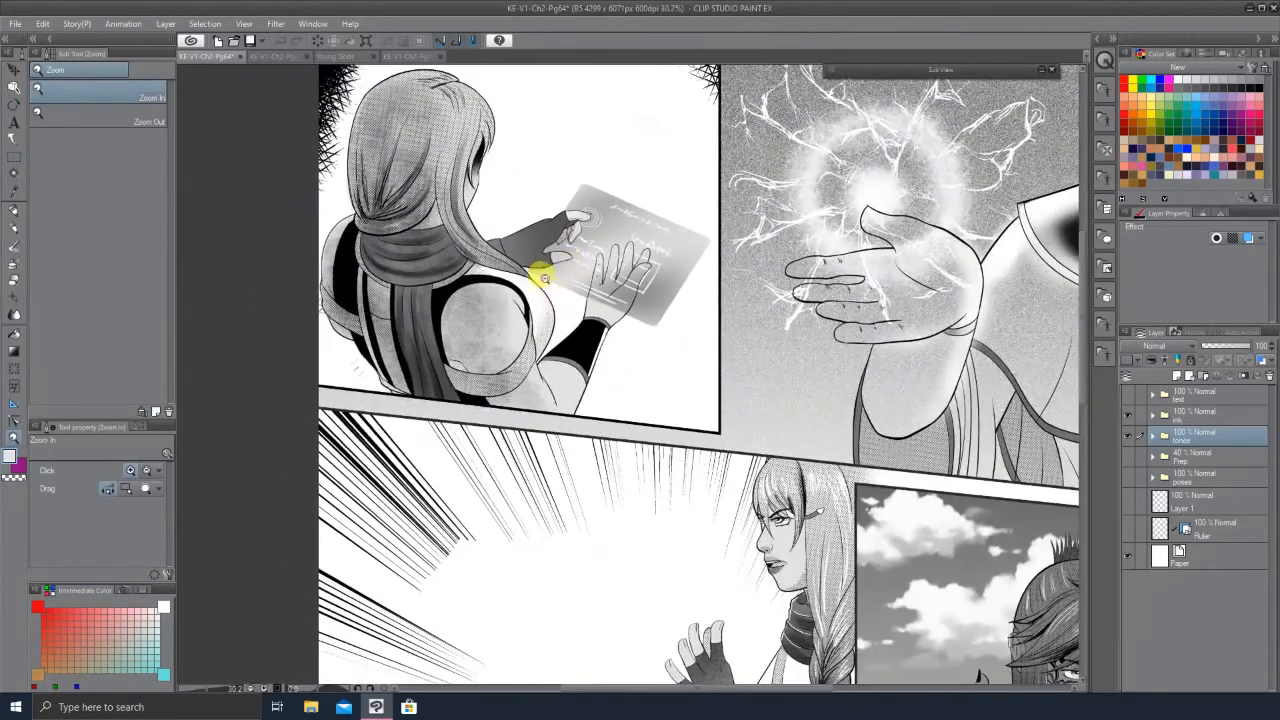
{"action": "left_click_drag", "start_coordinate": [546, 278], "coordinate": [495, 282]}
{"action": "left_click_drag", "start_coordinate": [675, 362], "coordinate": [640, 365]}
{"action": "left_click_drag", "start_coordinate": [722, 586], "coordinate": [815, 578]}
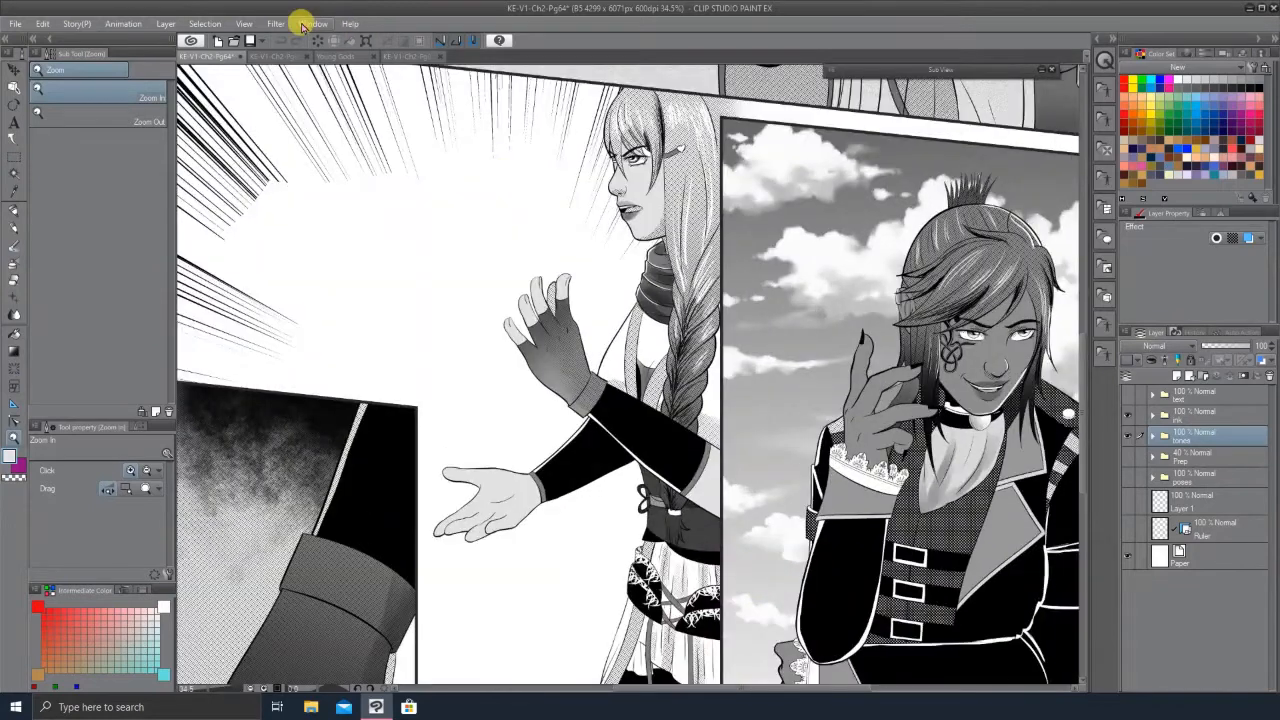
Step: Switch to the Pg65 page and view its top panels
{"action": "left_click", "coordinate": [272, 56]}
{"action": "left_click_drag", "start_coordinate": [703, 183], "coordinate": [557, 180]}
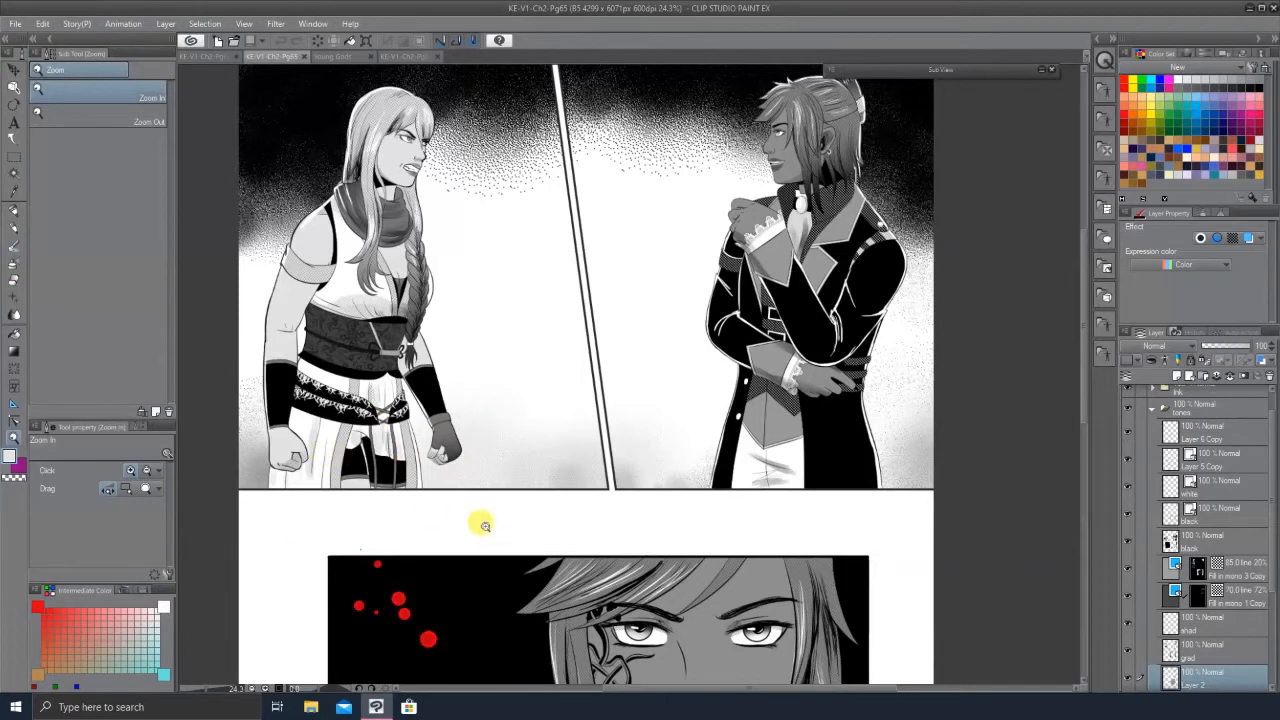
{"action": "scroll", "coordinate": [443, 363], "scroll_direction": "down", "scroll_amount": 1}
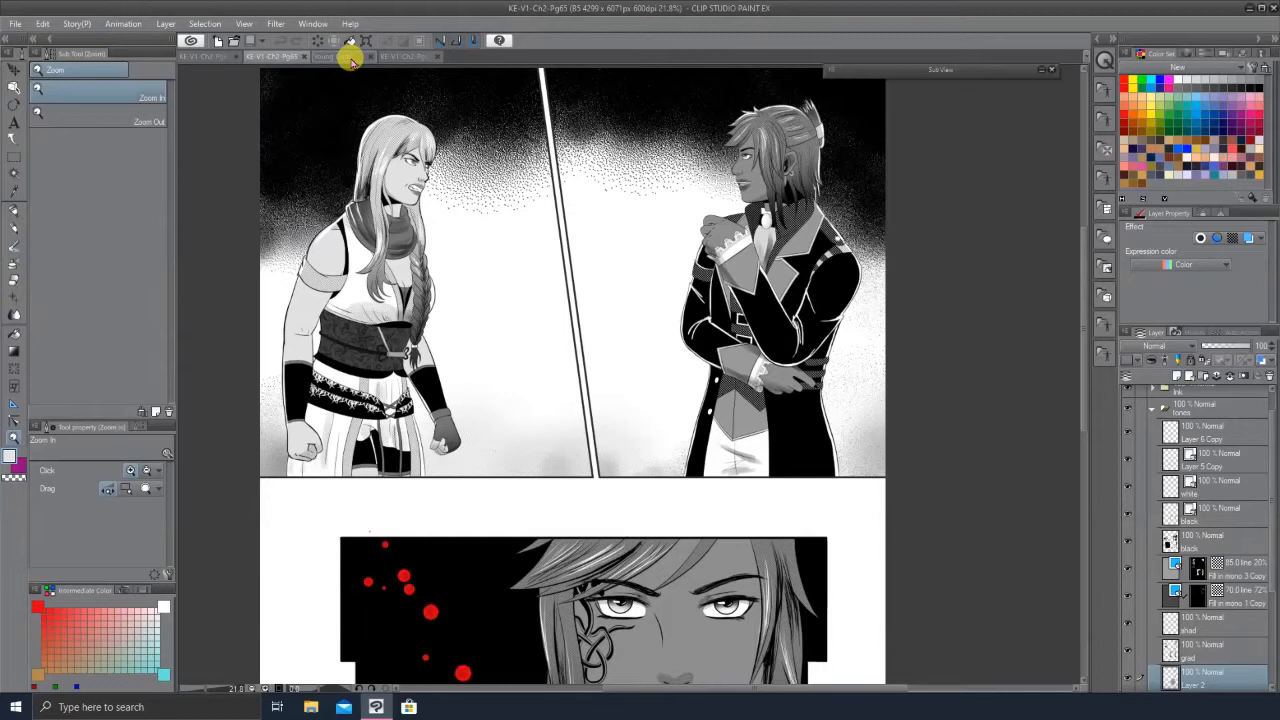
Step: Open the Young Gods illustration and zoom in and out to inspect the falling figure's details
{"action": "left_click", "coordinate": [350, 58]}
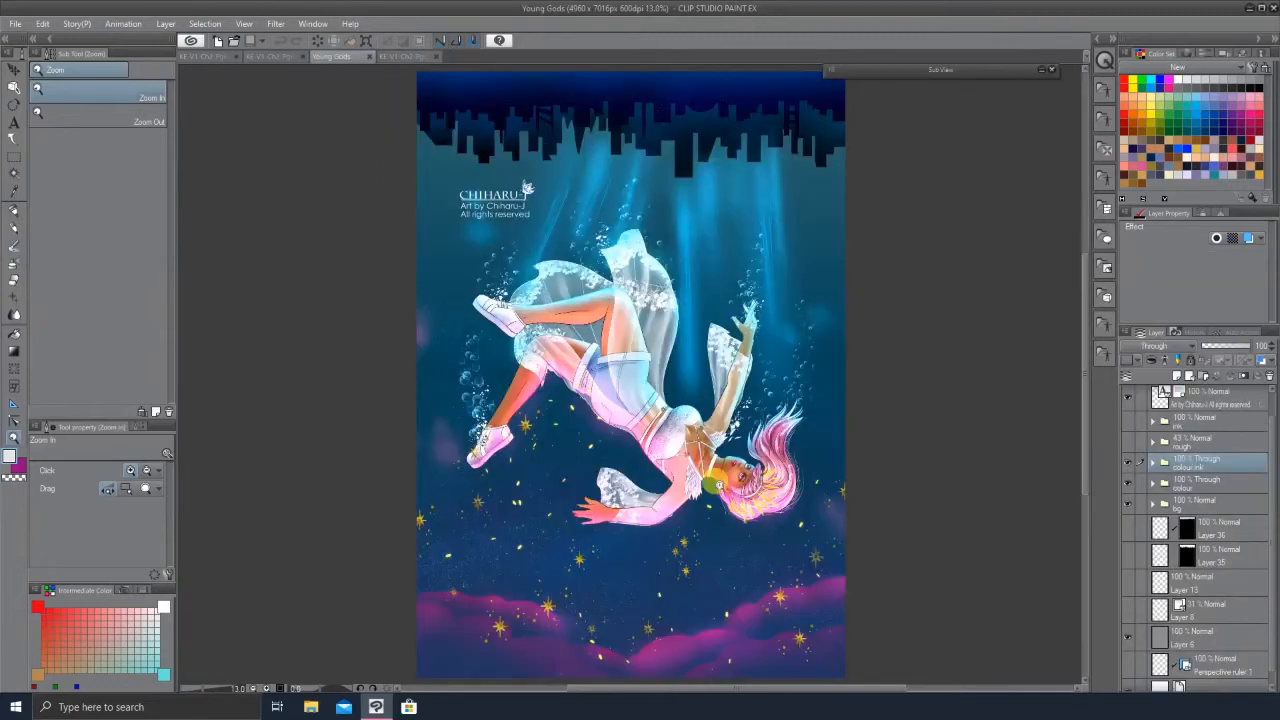
{"action": "scroll", "coordinate": [712, 460], "scroll_direction": "up", "scroll_amount": 2}
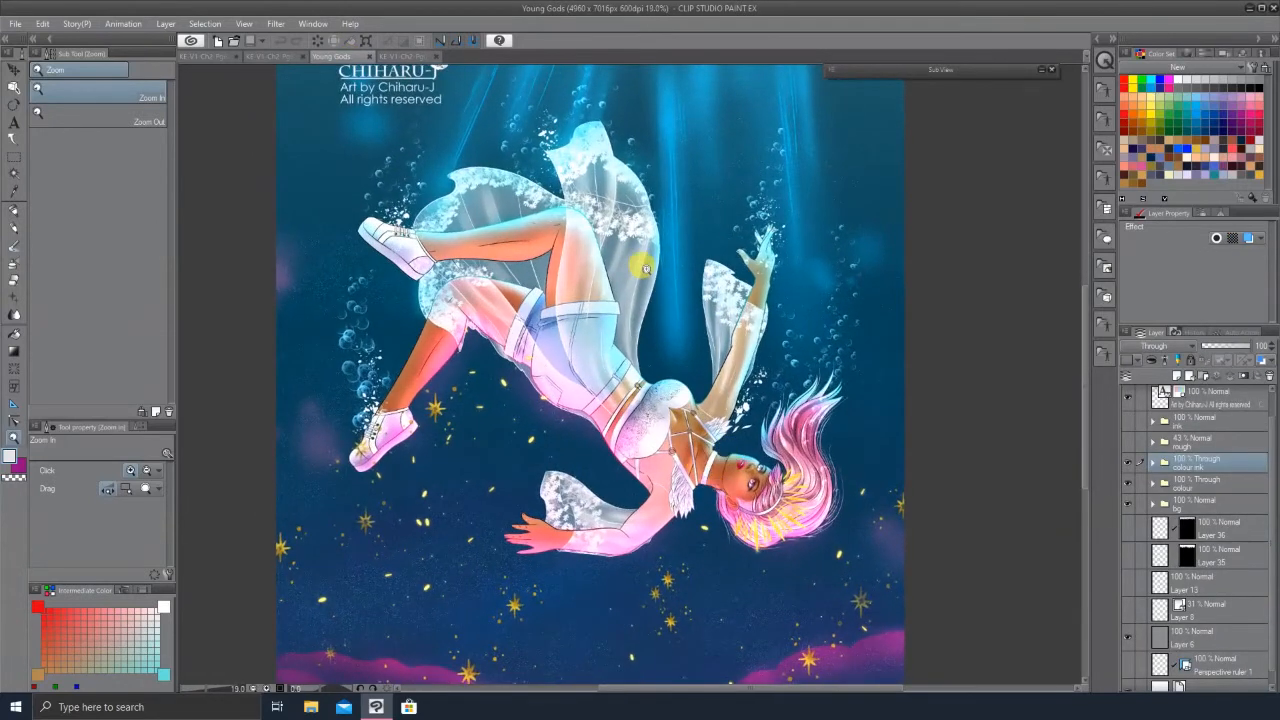
{"action": "scroll", "coordinate": [650, 265], "scroll_direction": "up", "scroll_amount": 2}
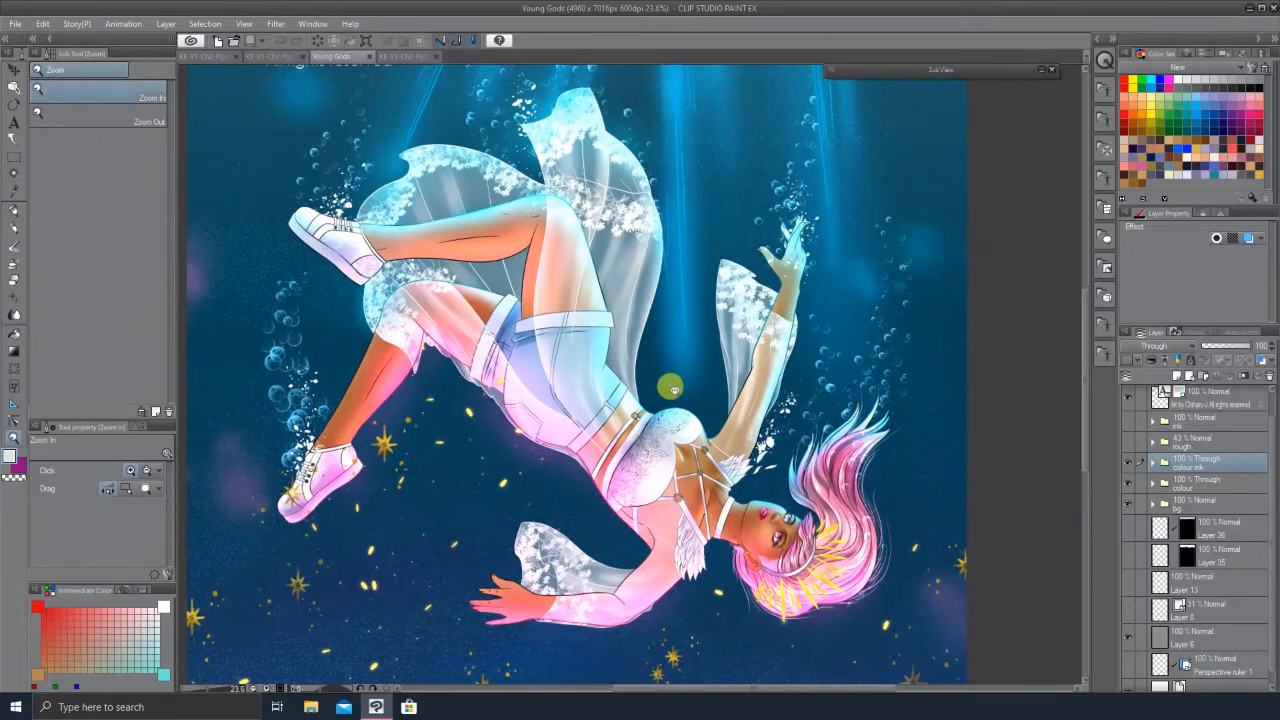
{"action": "scroll", "coordinate": [668, 388], "scroll_direction": "down", "scroll_amount": 2}
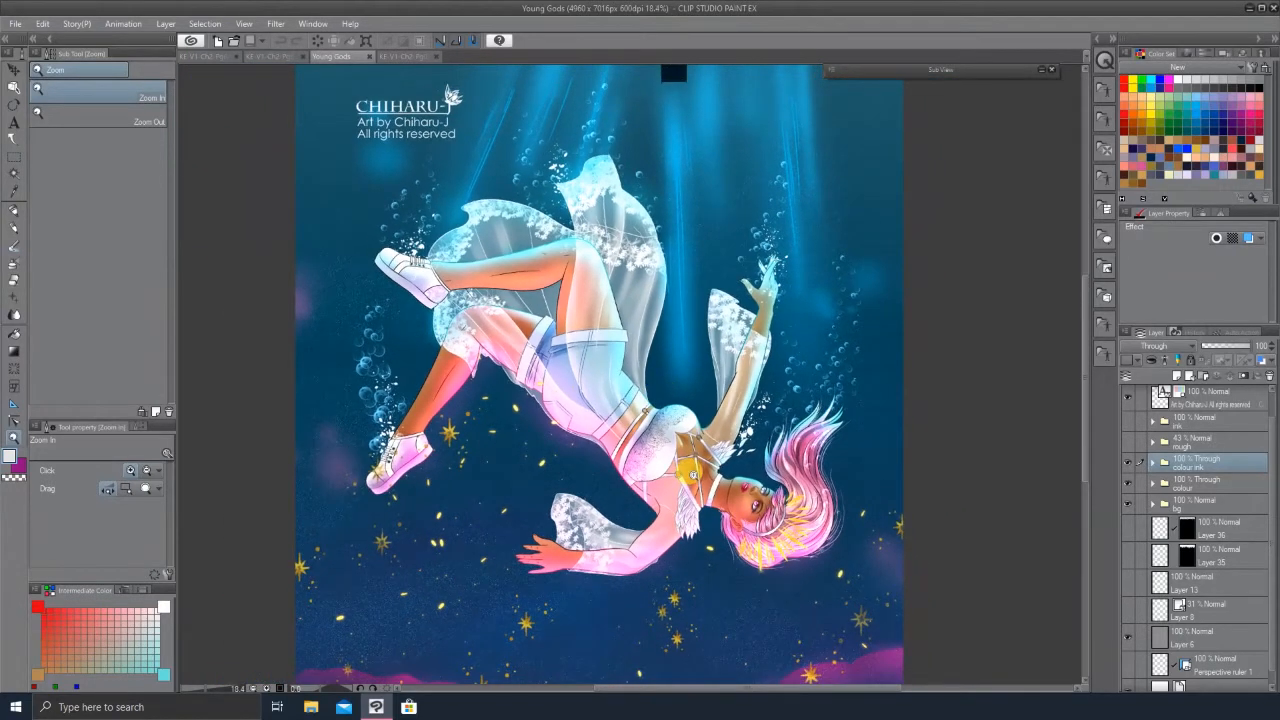
{"action": "scroll", "coordinate": [721, 522], "scroll_direction": "down", "scroll_amount": 2}
{"action": "scroll", "coordinate": [762, 515], "scroll_direction": "down", "scroll_amount": 1}
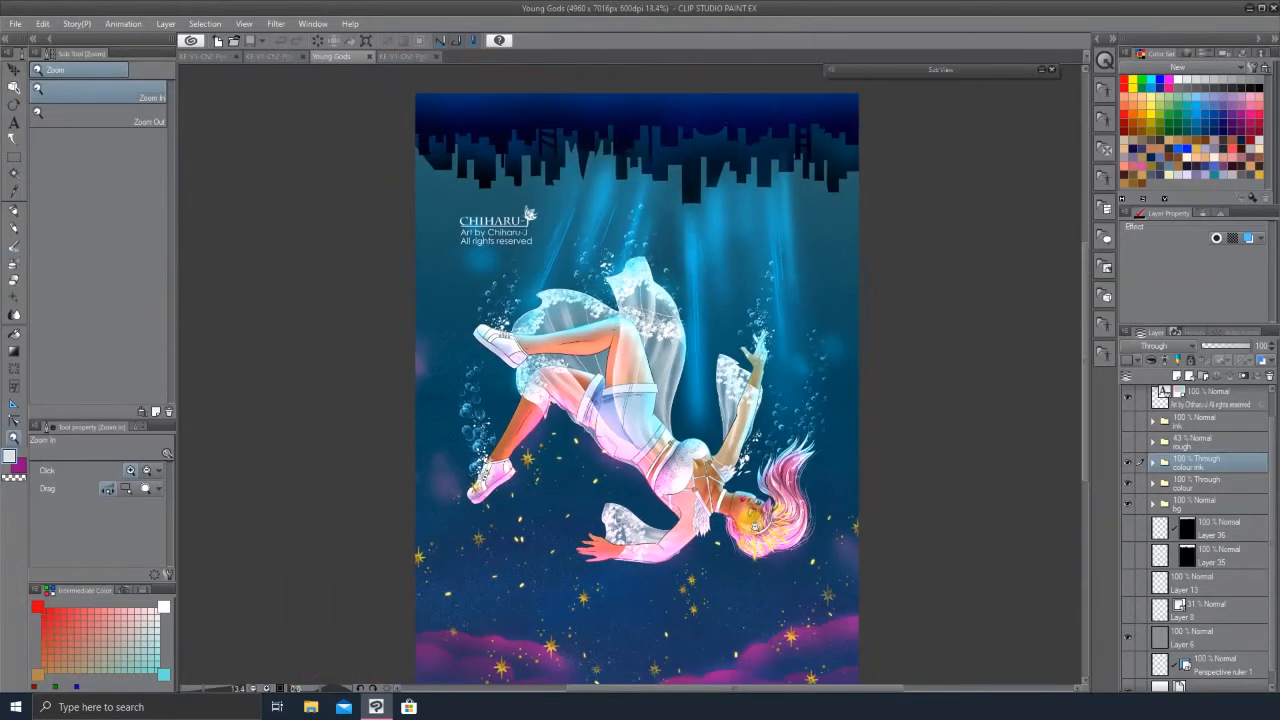
{"action": "scroll", "coordinate": [760, 522], "scroll_direction": "down", "scroll_amount": 1}
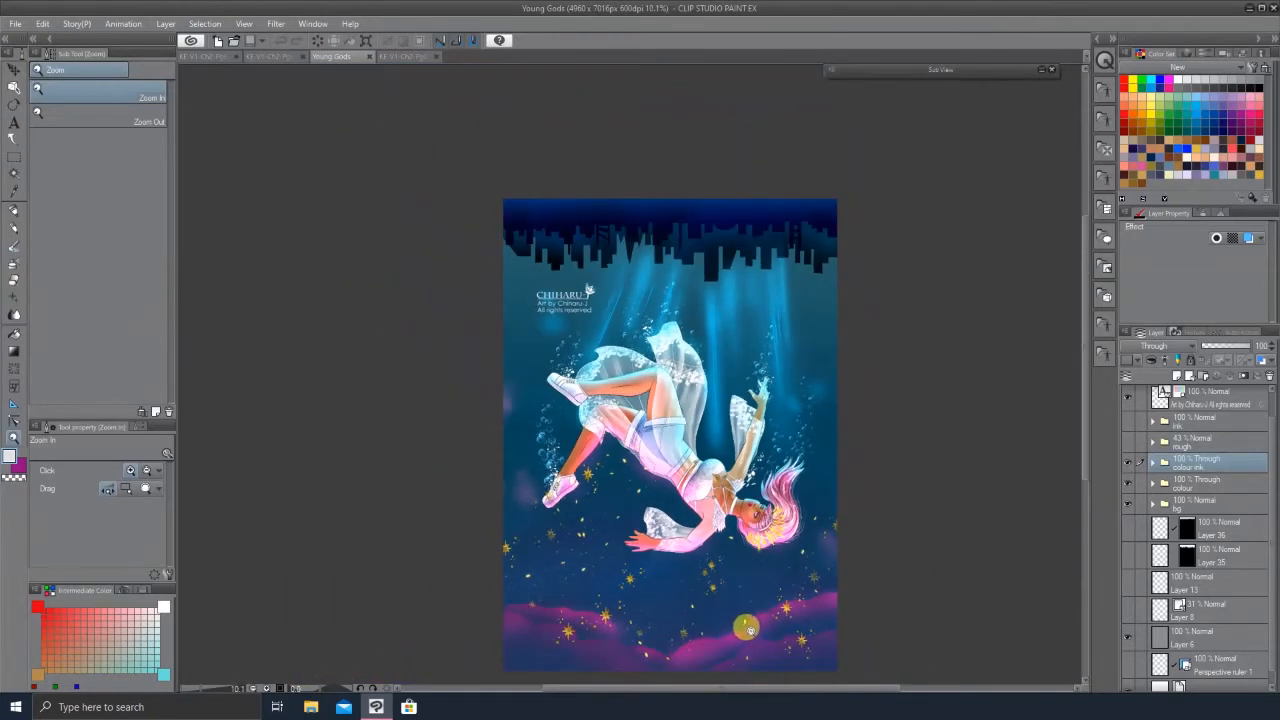
{"action": "scroll", "coordinate": [748, 625], "scroll_direction": "up", "scroll_amount": 1}
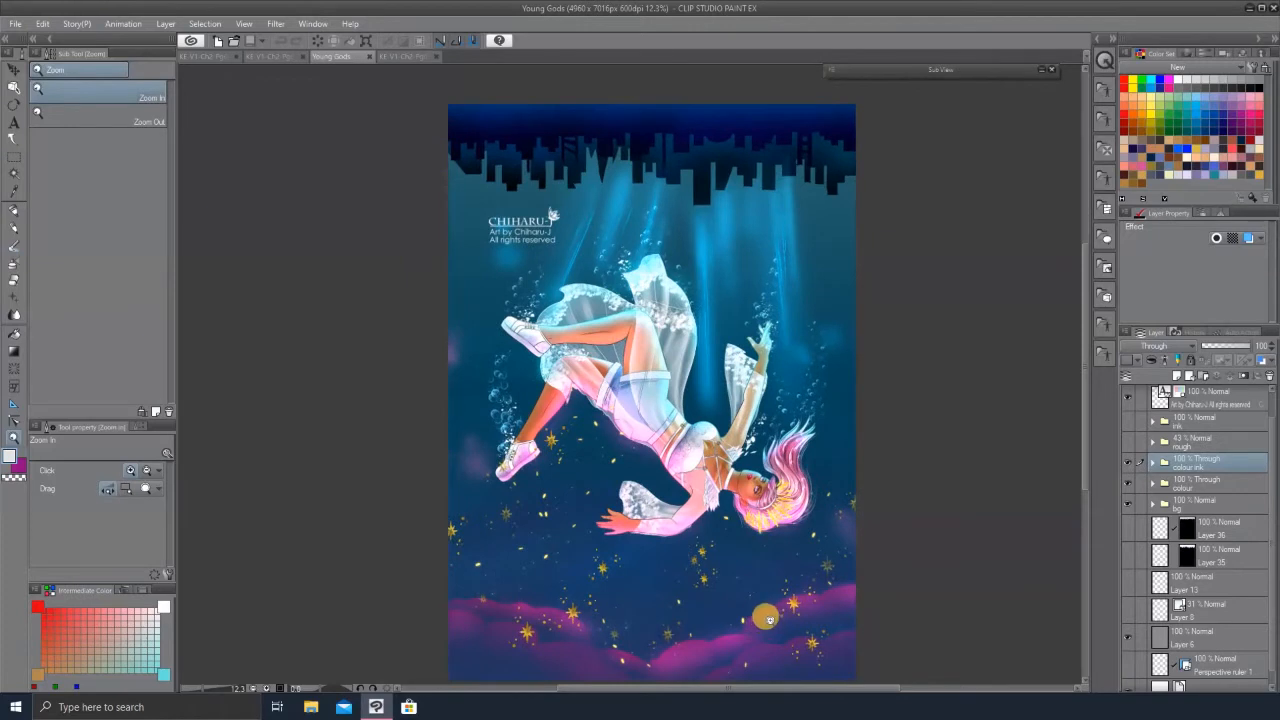
{"action": "scroll", "coordinate": [760, 340], "scroll_direction": "up", "scroll_amount": 2}
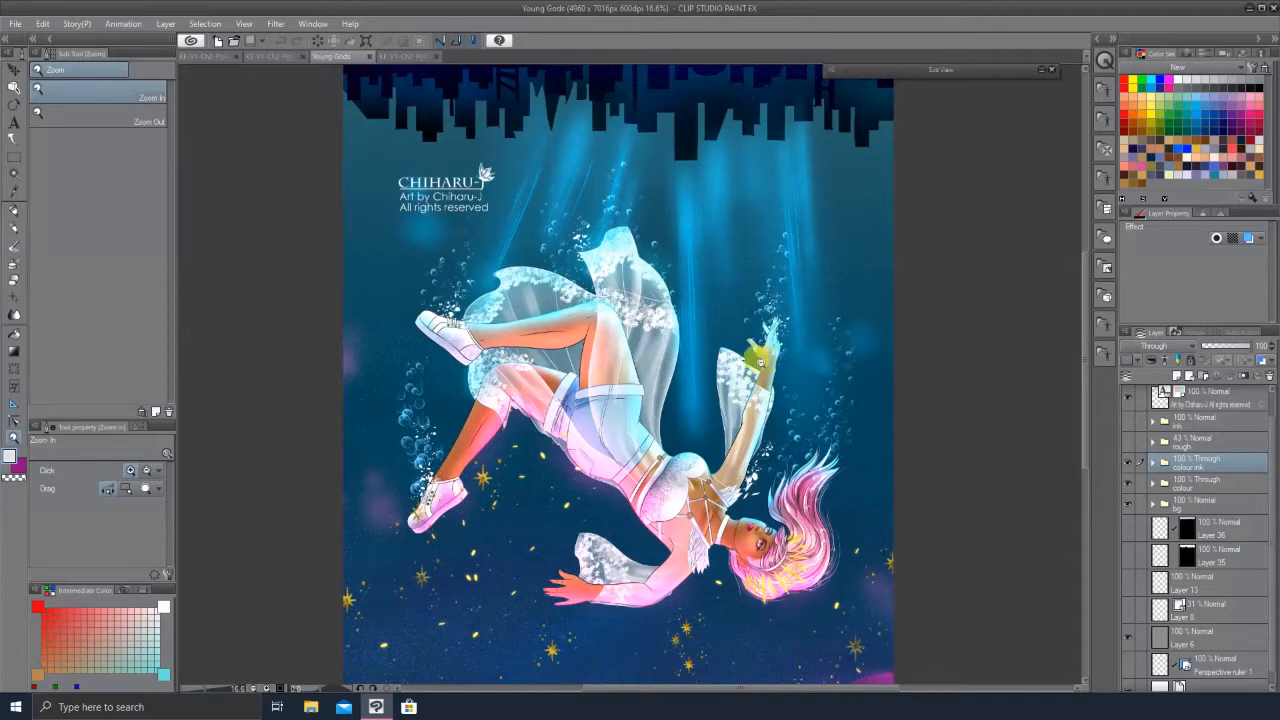
{"action": "left_click", "coordinate": [745, 368]}
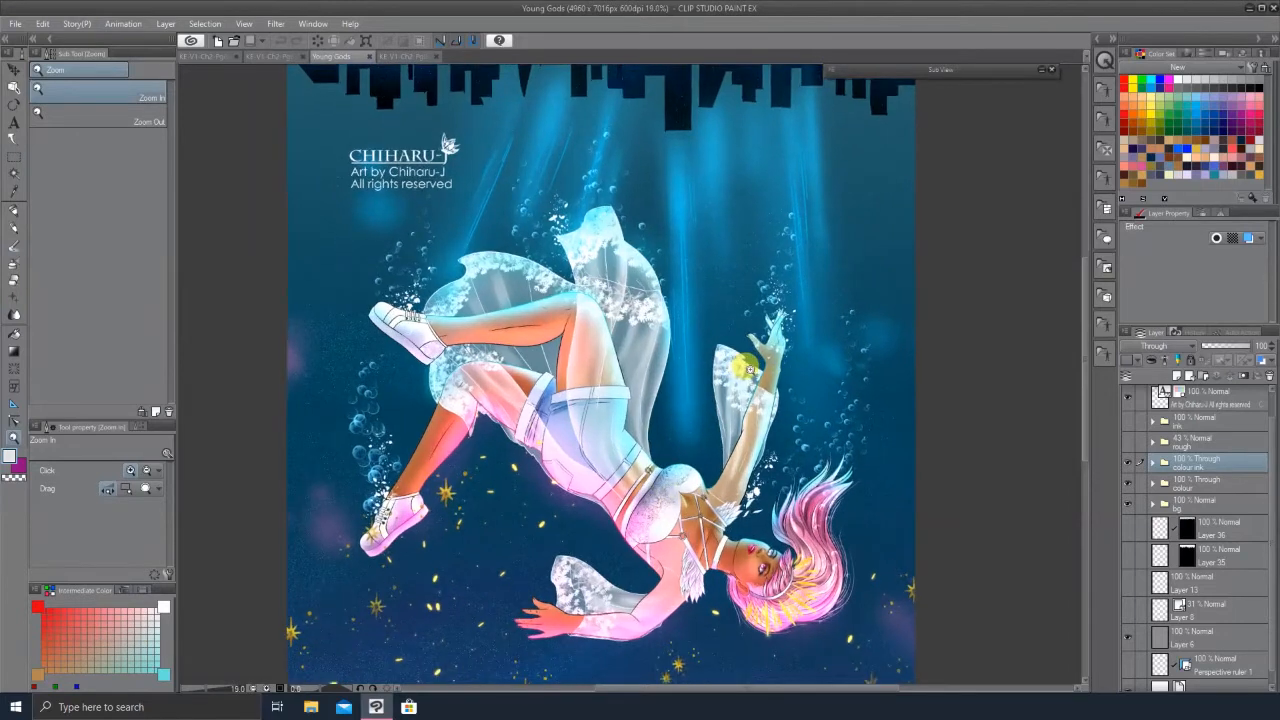
{"action": "left_click", "coordinate": [773, 352]}
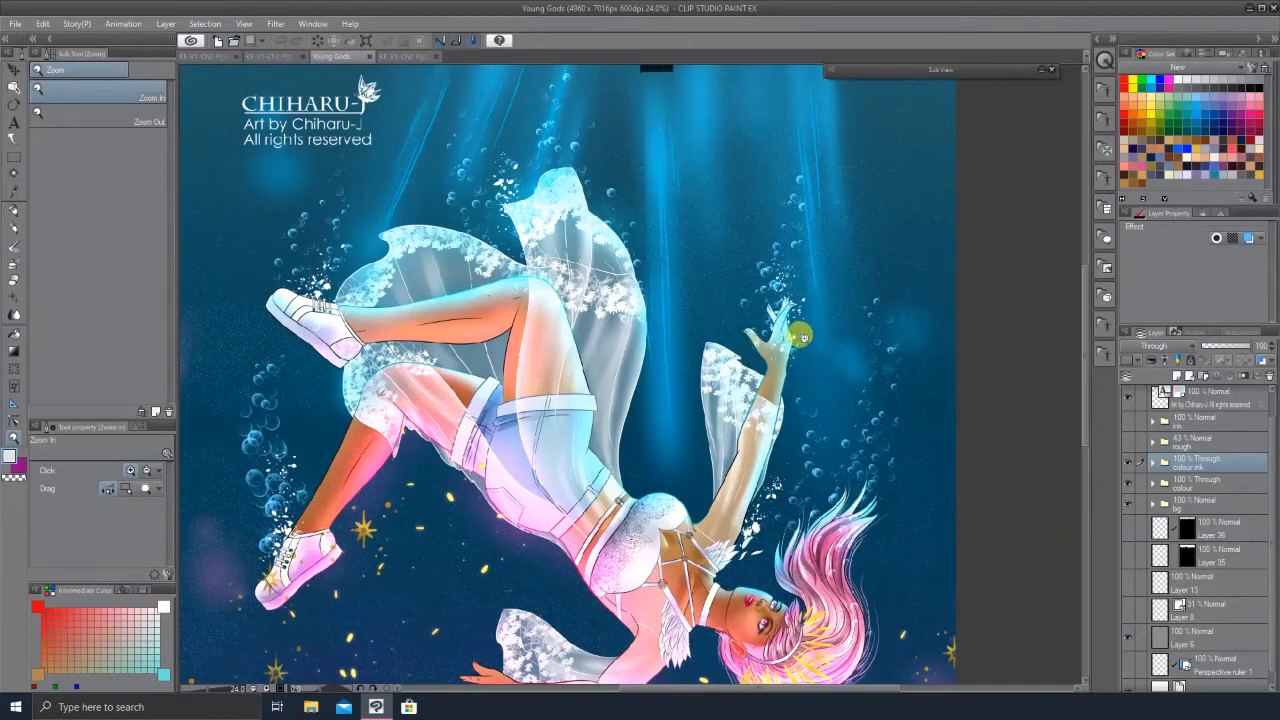
{"action": "left_click", "coordinate": [803, 337]}
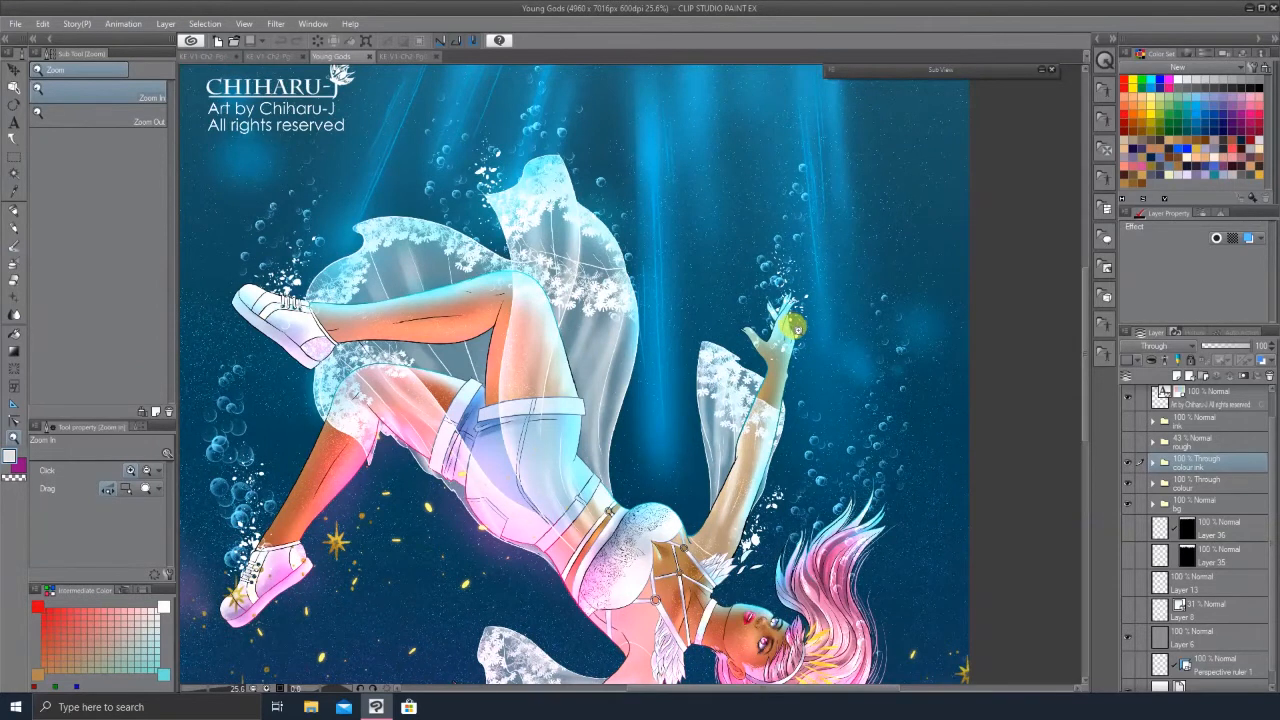
{"action": "left_click", "coordinate": [797, 328]}
{"action": "left_click_drag", "start_coordinate": [790, 348], "coordinate": [755, 362]}
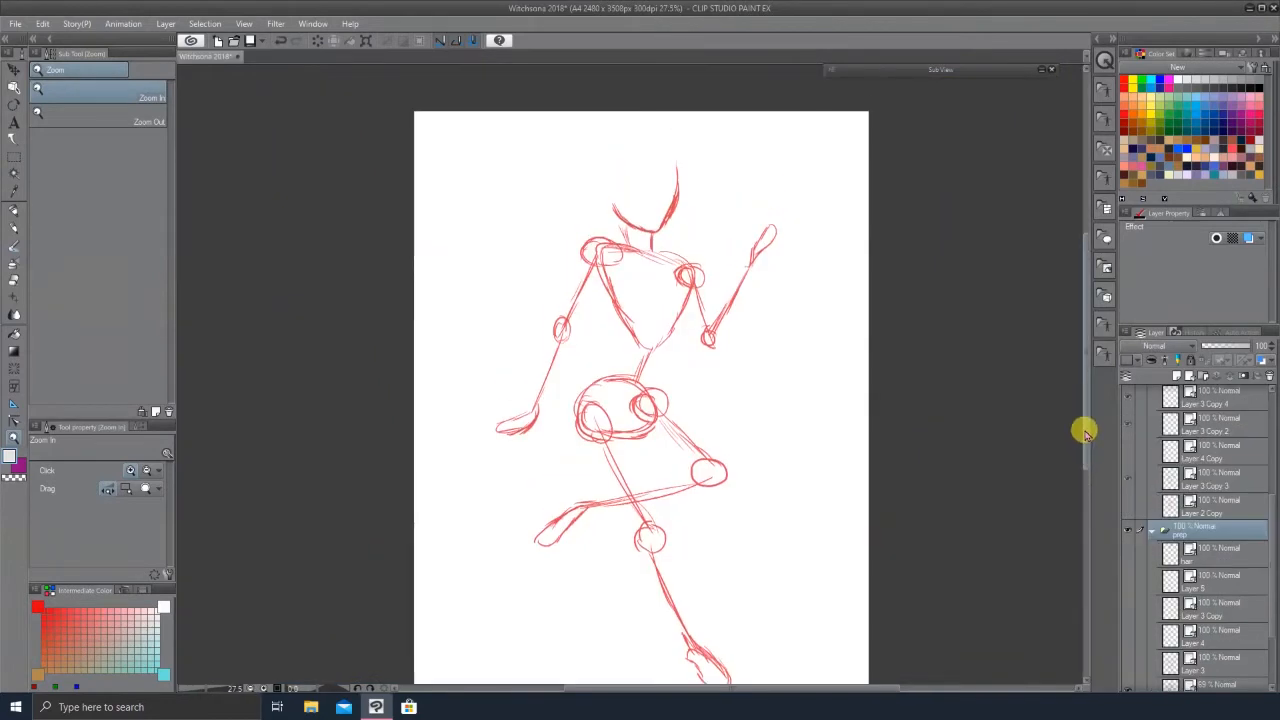
{"action": "left_click_drag", "start_coordinate": [1085, 432], "coordinate": [1090, 452]}
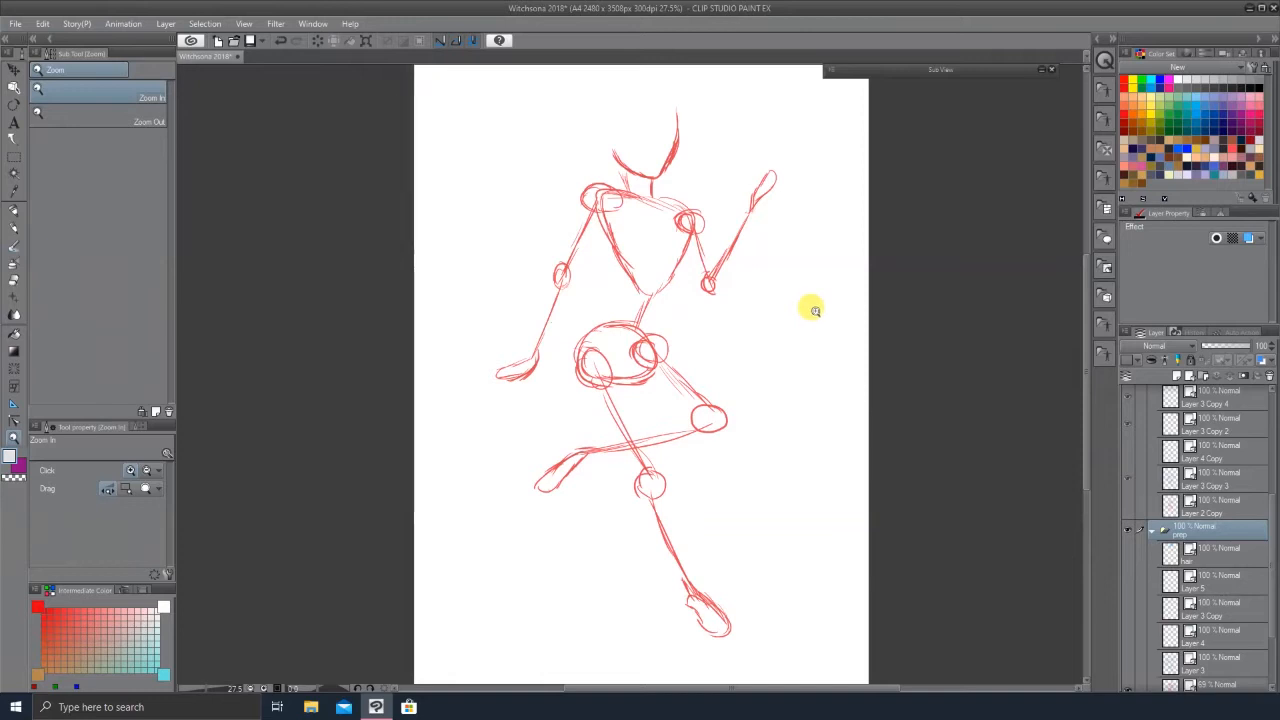
{"action": "mouse_move", "coordinate": [1085, 384]}
{"action": "left_mouse_down"}
{"action": "mouse_move", "coordinate": [1085, 371]}
{"action": "mouse_move", "coordinate": [1088, 395]}
{"action": "left_mouse_up"}
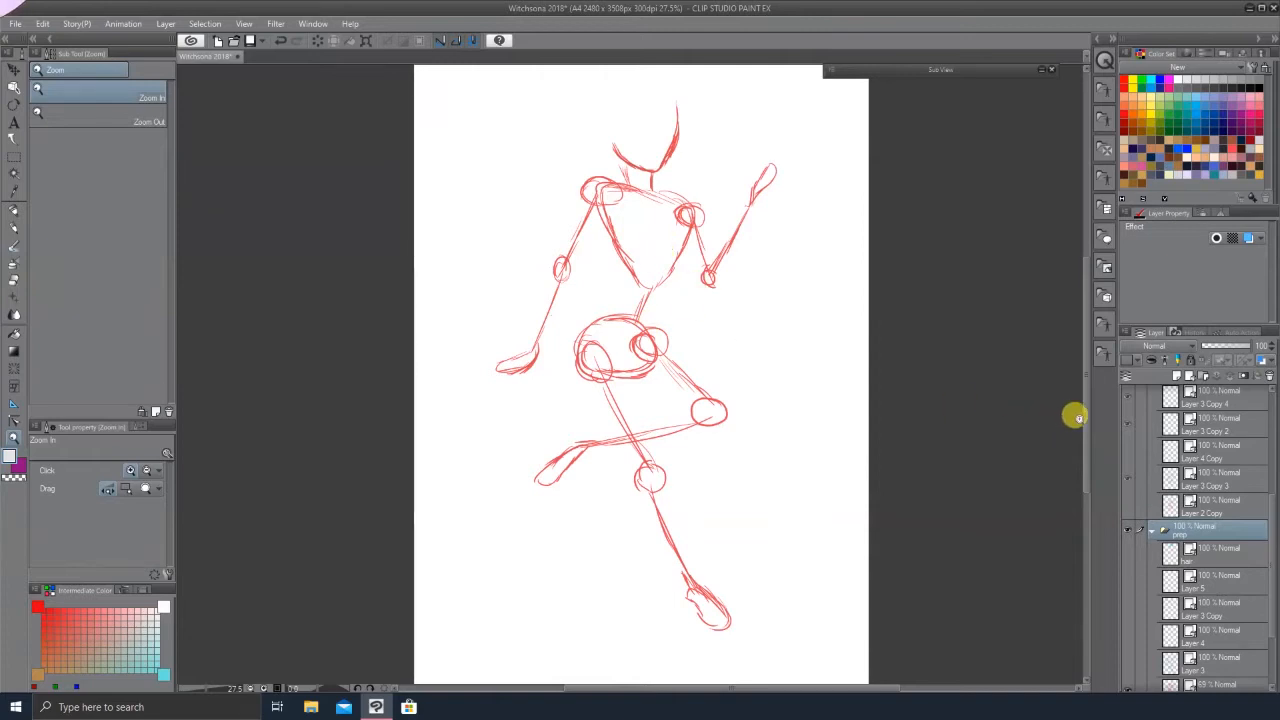
{"action": "left_click_drag", "start_coordinate": [1086, 415], "coordinate": [1086, 401]}
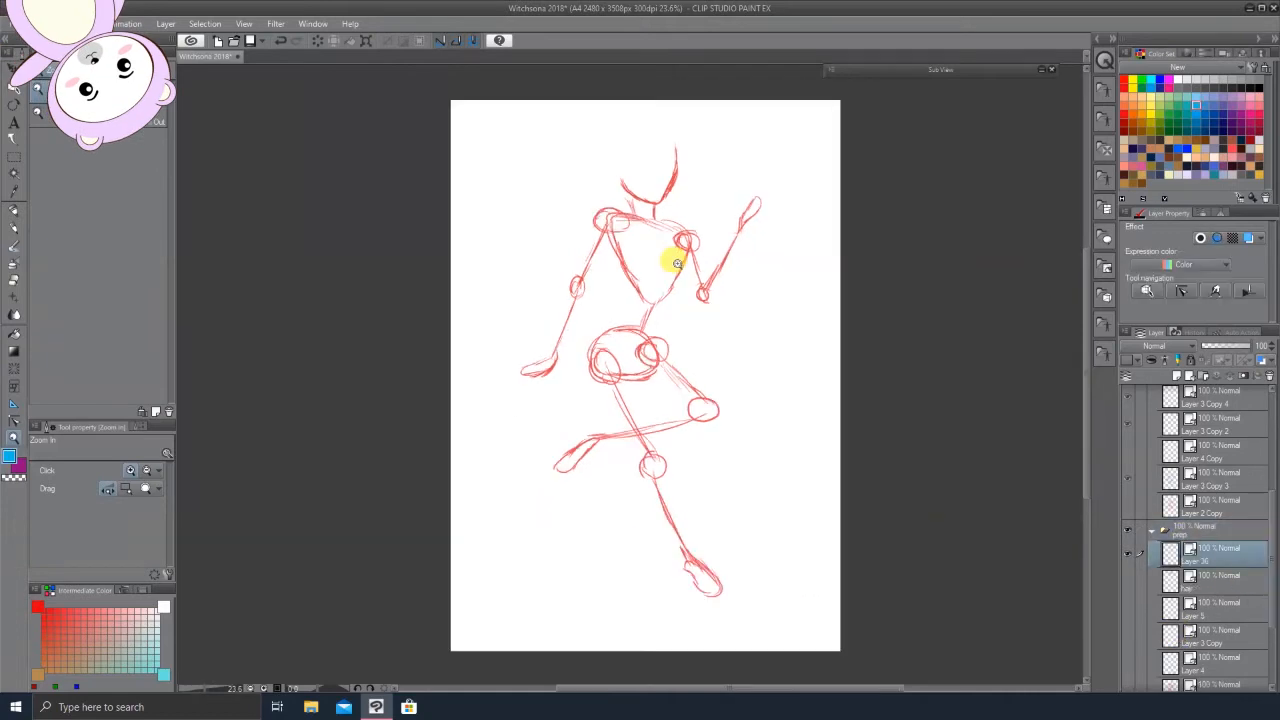
Step: Try drawing a spine line over the red gesture sketch with the pen at brush size 21.5, then undo the strokes
{"action": "key", "text": "p"}
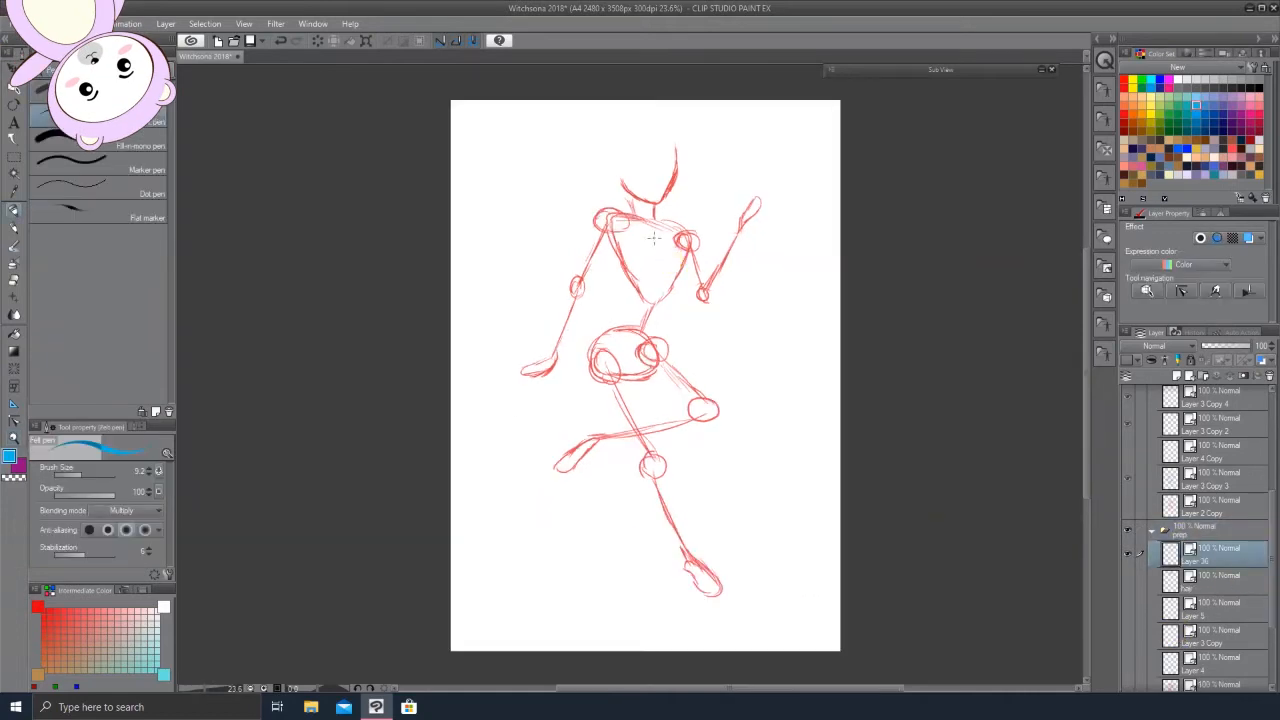
{"action": "left_click", "coordinate": [86, 473]}
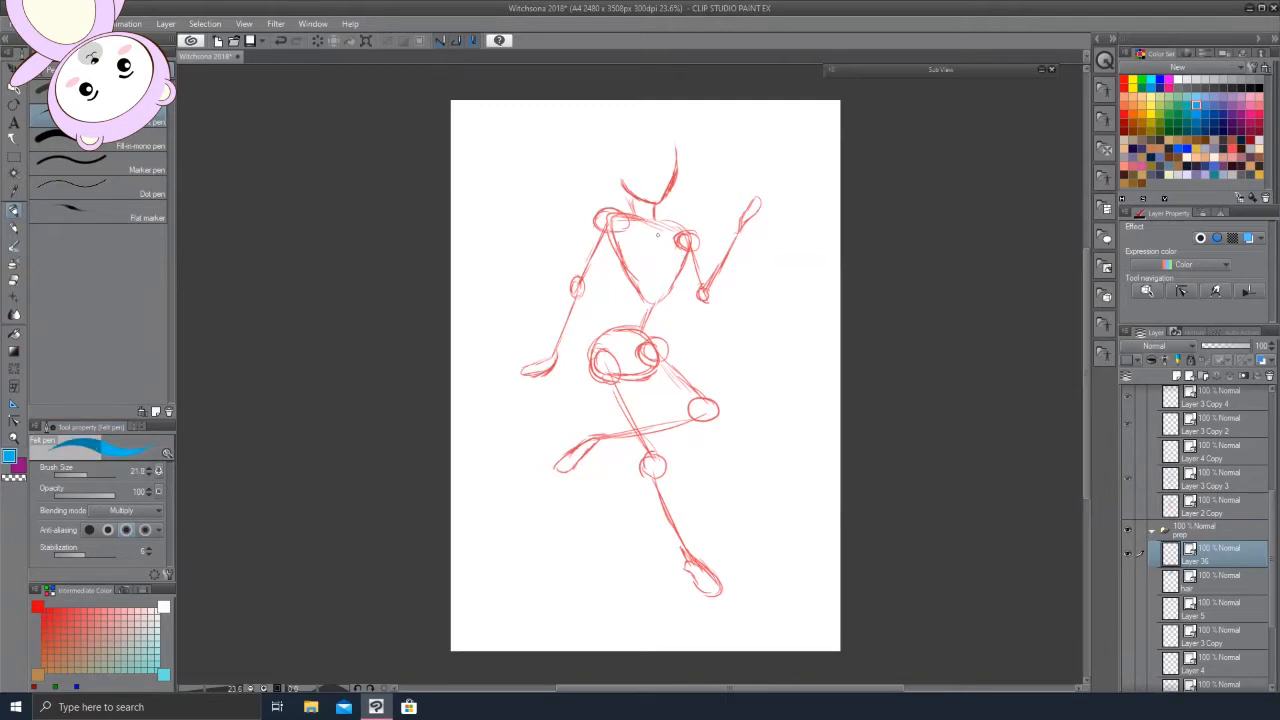
{"action": "left_click_drag", "start_coordinate": [655, 232], "coordinate": [622, 373]}
{"action": "left_click_drag", "start_coordinate": [606, 350], "coordinate": [688, 520]}
{"action": "key", "text": "ctrl+z"}
{"action": "left_click_drag", "start_coordinate": [608, 347], "coordinate": [650, 500]}
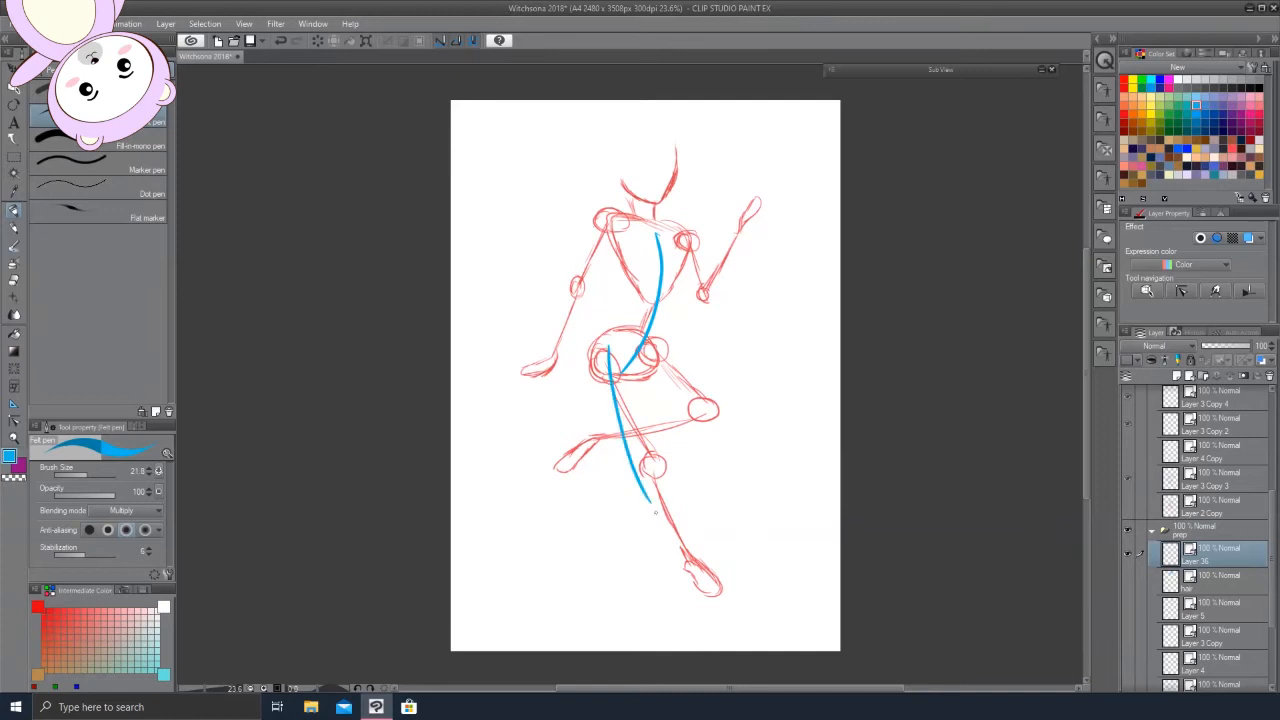
{"action": "key", "text": "ctrl+z"}
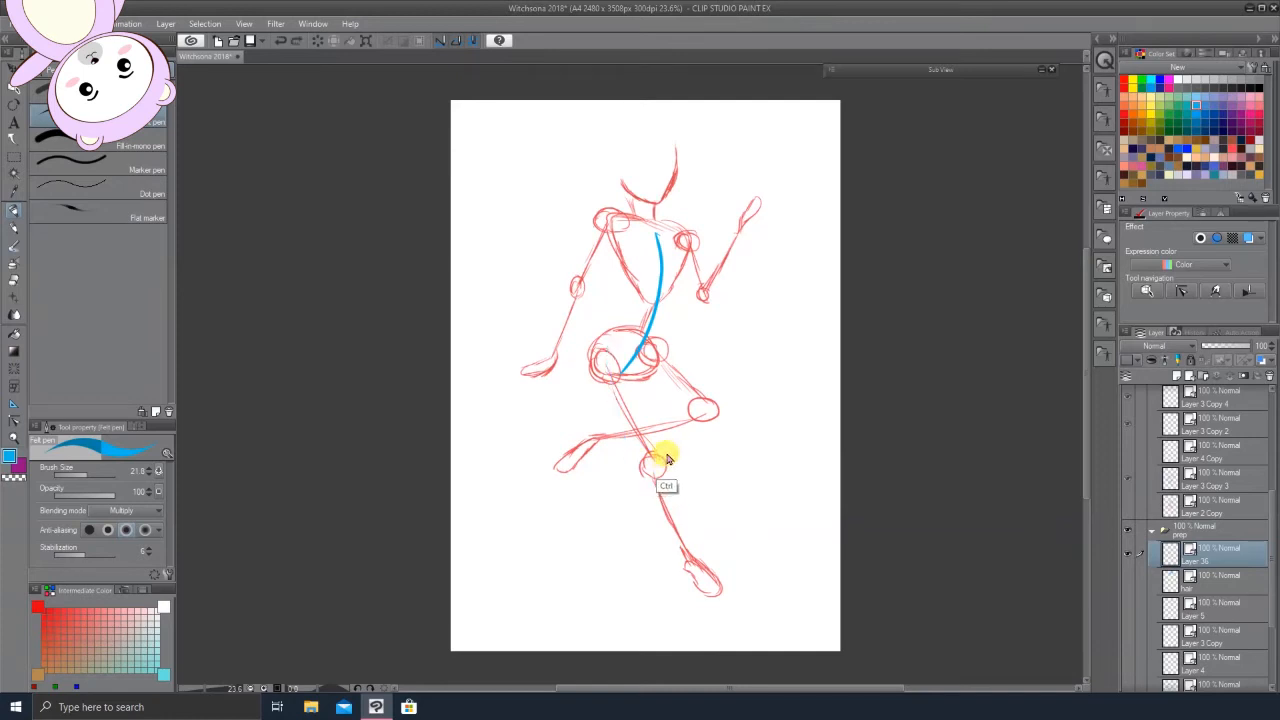
{"action": "key", "text": "ctrl+z"}
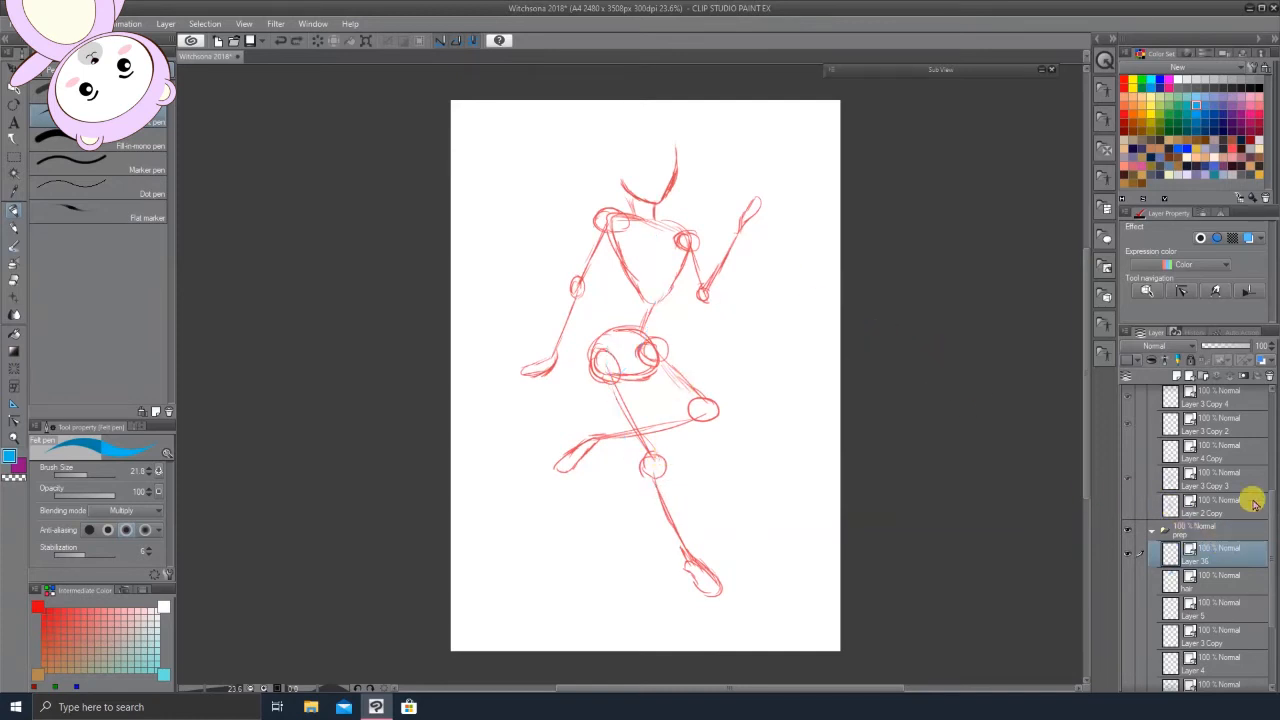
Step: Zoom in on the gesture sketch and show the blue figure drawing layer above it
{"action": "left_click_drag", "start_coordinate": [1272, 515], "coordinate": [1270, 549]}
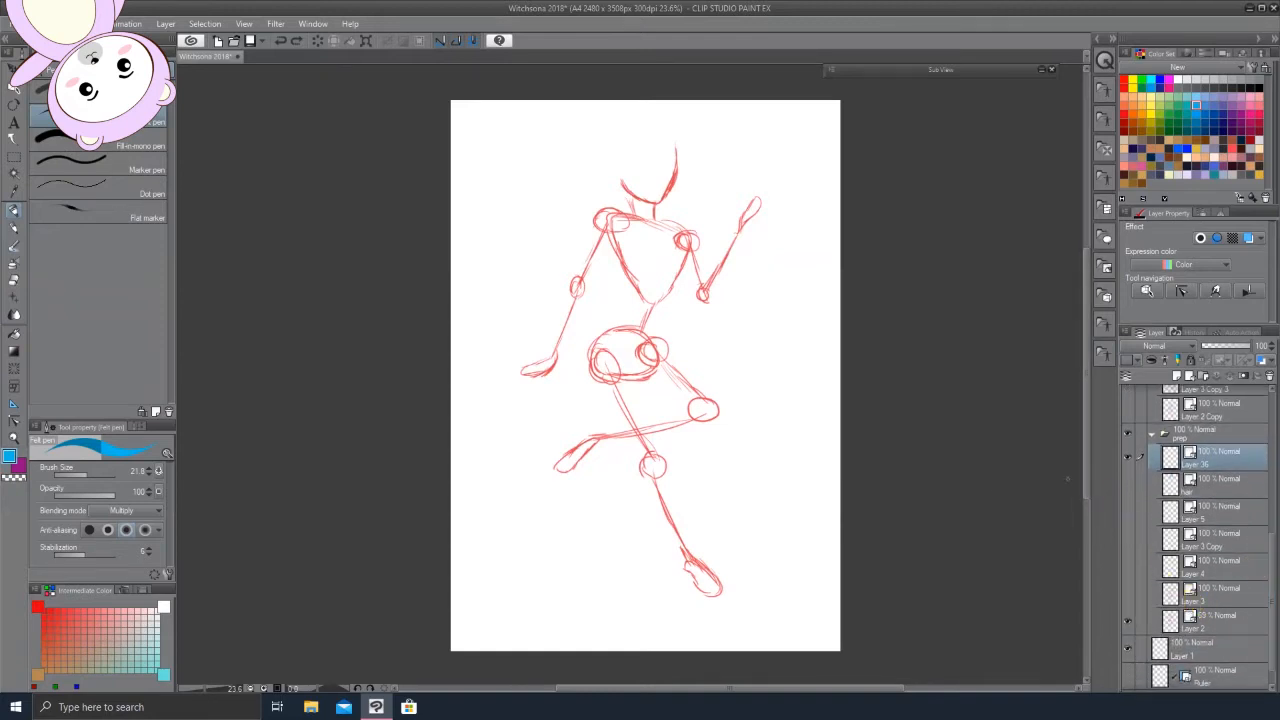
{"action": "left_click", "coordinate": [14, 437]}
{"action": "left_click", "coordinate": [740, 391]}
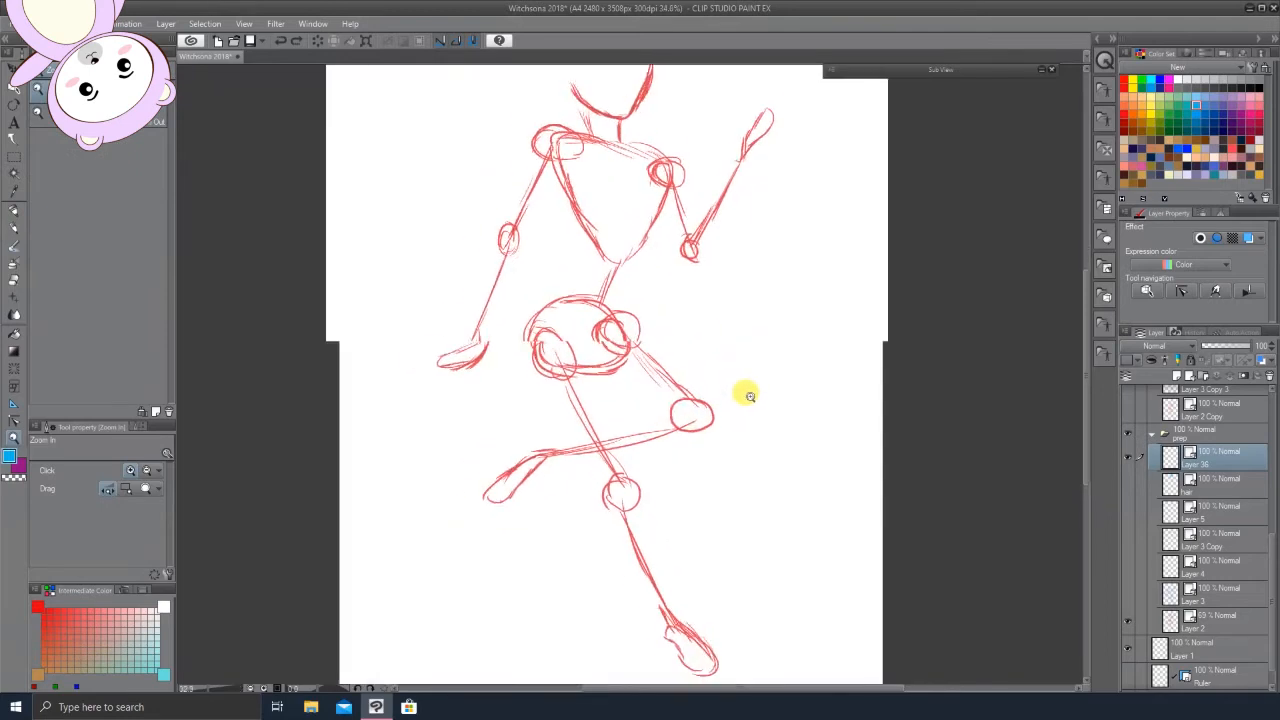
{"action": "left_click_drag", "start_coordinate": [739, 392], "coordinate": [738, 393]}
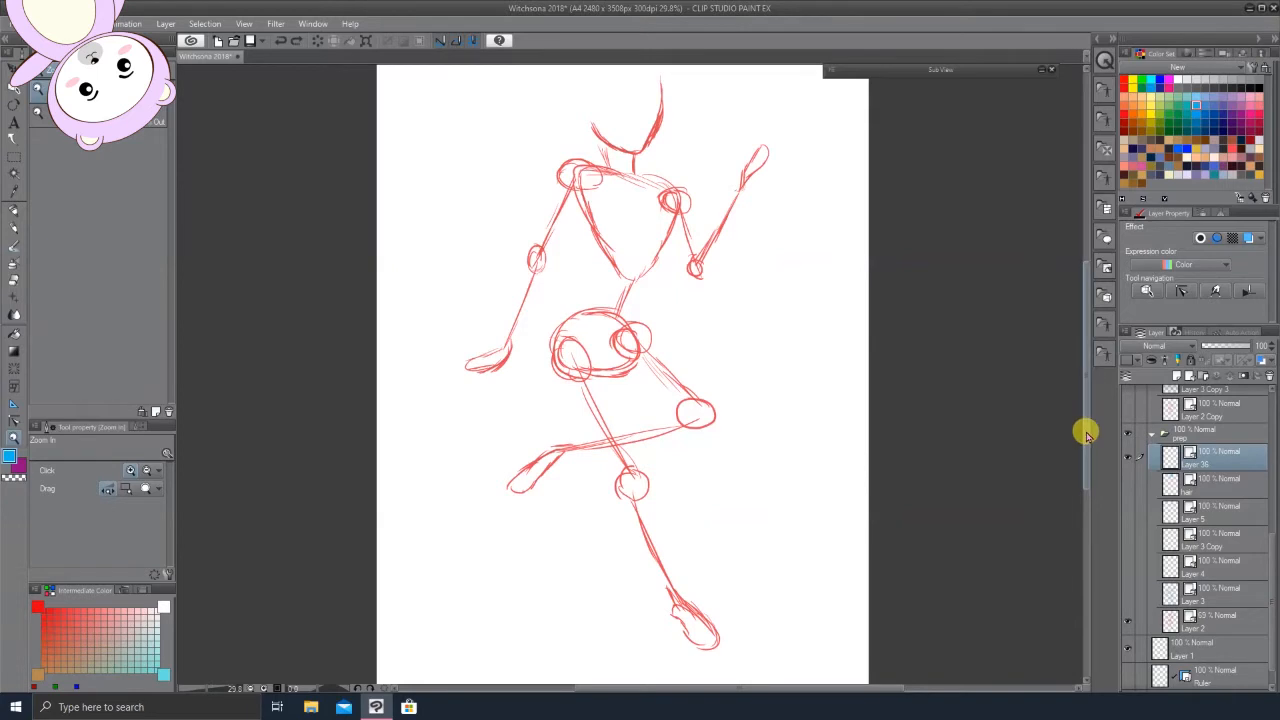
{"action": "left_click", "coordinate": [1129, 597]}
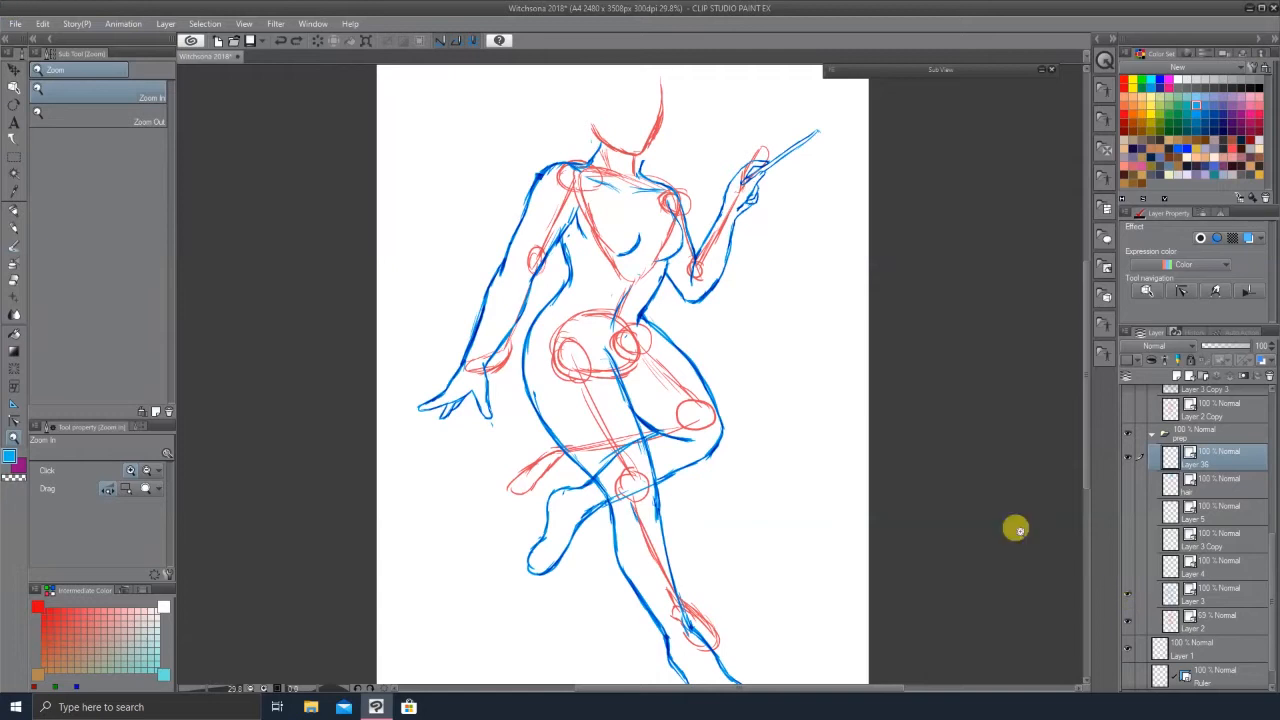
Step: Select Layer 2 and lower its opacity to 17% so the red sketch fades behind the blue lines
{"action": "left_click", "coordinate": [1208, 622]}
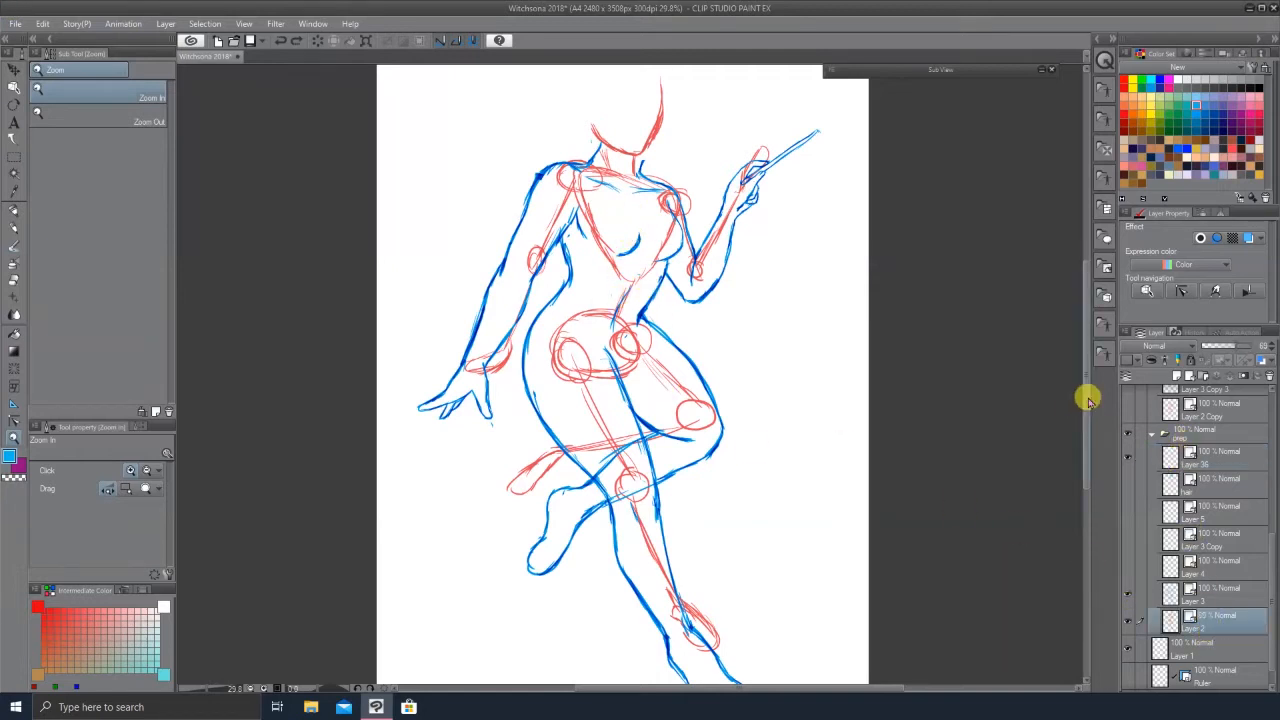
{"action": "mouse_move", "coordinate": [1087, 404]}
{"action": "left_mouse_down"}
{"action": "mouse_move", "coordinate": [1087, 431]}
{"action": "mouse_move", "coordinate": [1087, 408]}
{"action": "left_mouse_up"}
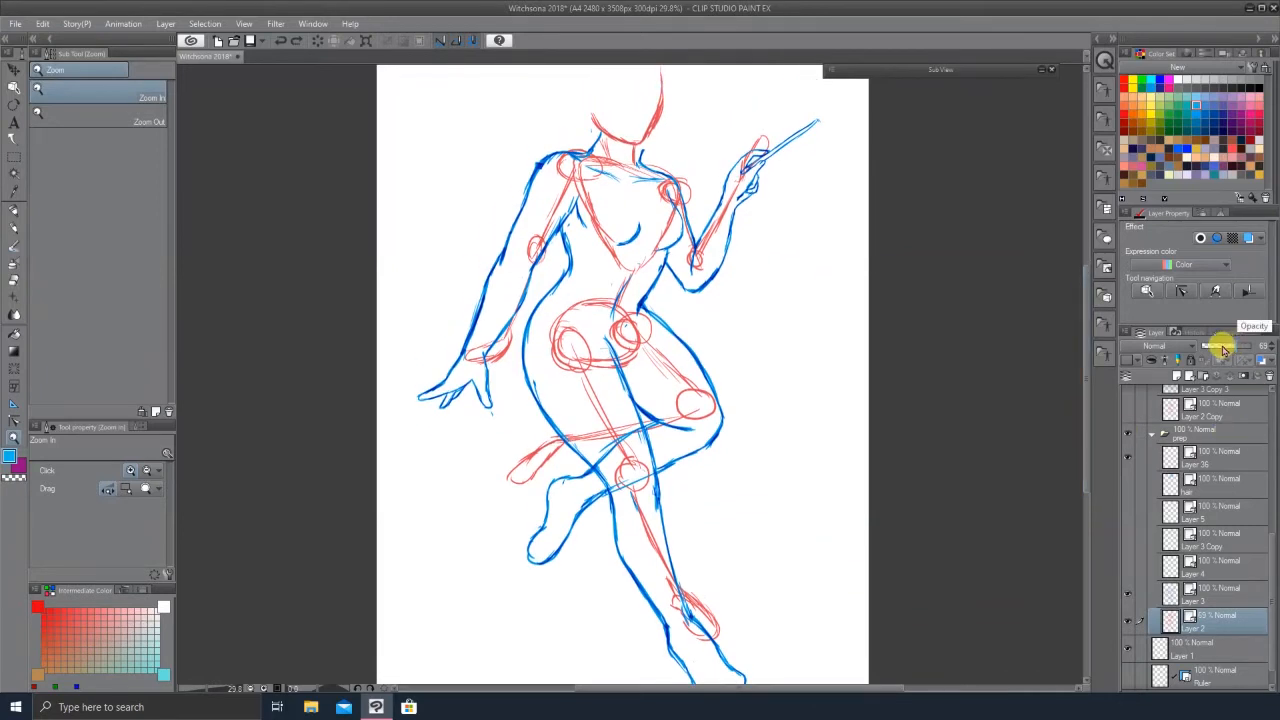
{"action": "mouse_move", "coordinate": [1224, 348]}
{"action": "left_mouse_down"}
{"action": "mouse_move", "coordinate": [1213, 349]}
{"action": "mouse_move", "coordinate": [1226, 352]}
{"action": "left_mouse_up"}
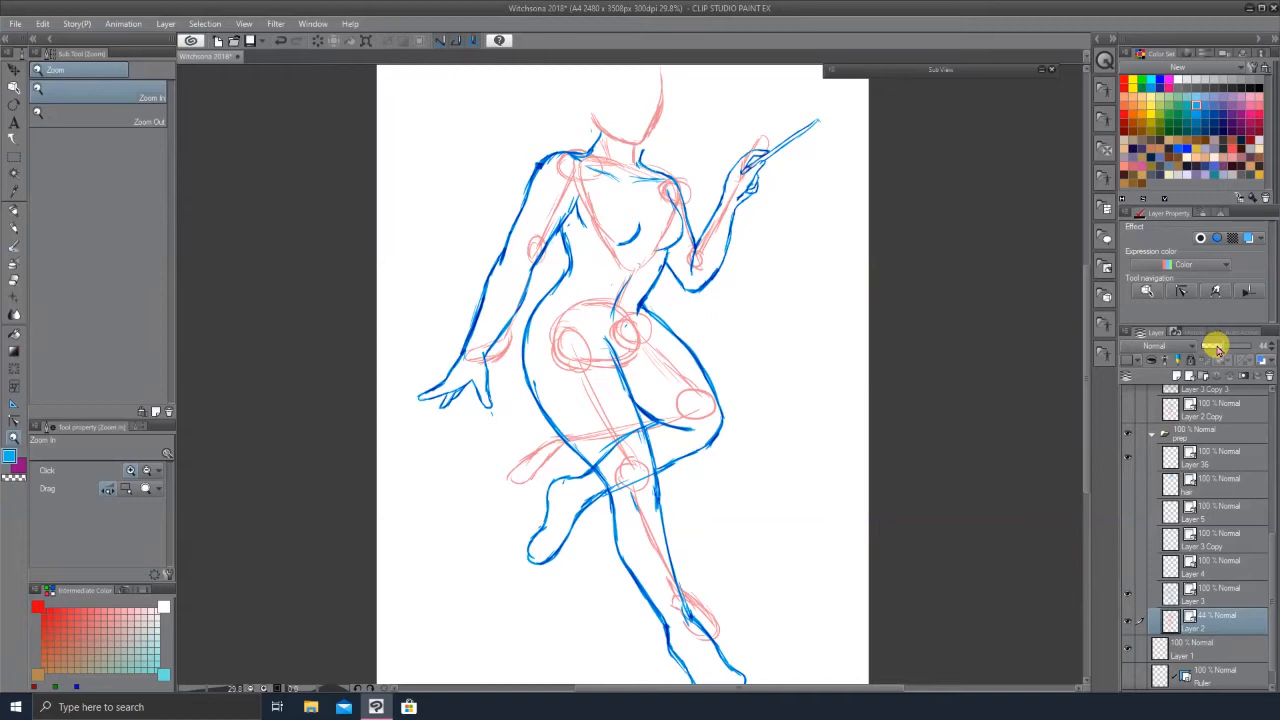
{"action": "left_click_drag", "start_coordinate": [1215, 348], "coordinate": [1216, 350]}
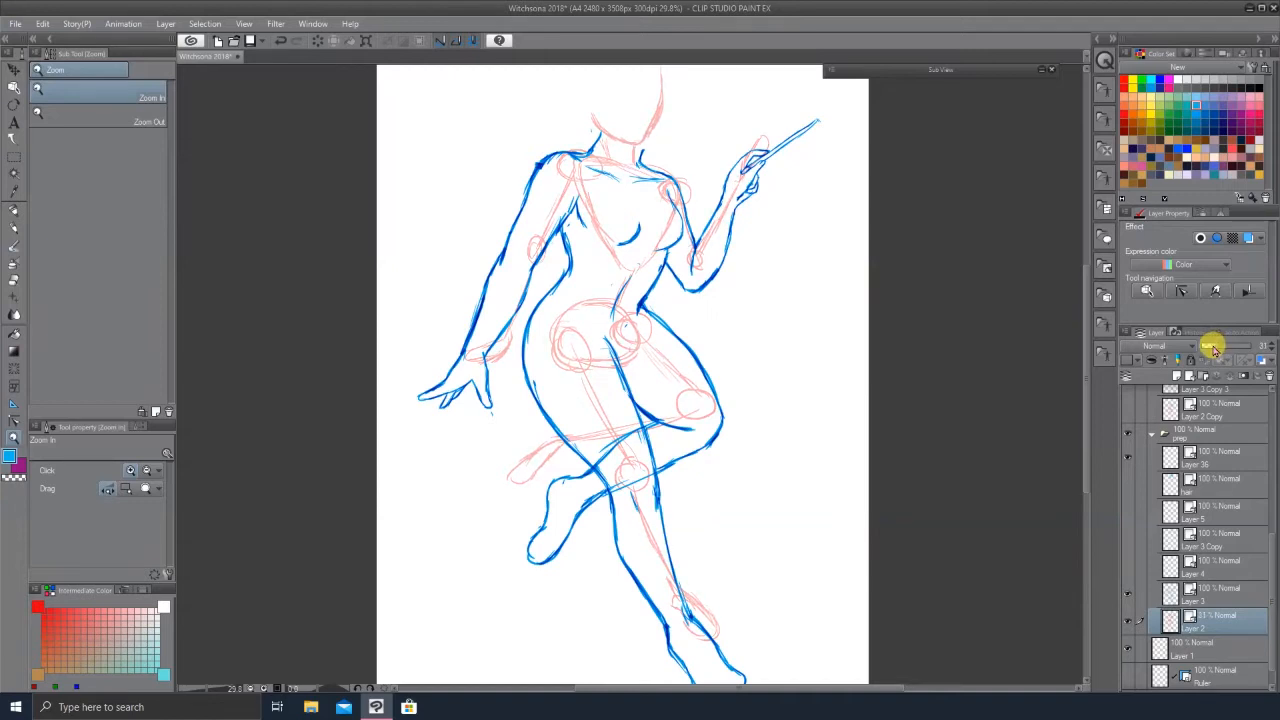
{"action": "left_click_drag", "start_coordinate": [1212, 348], "coordinate": [1205, 346]}
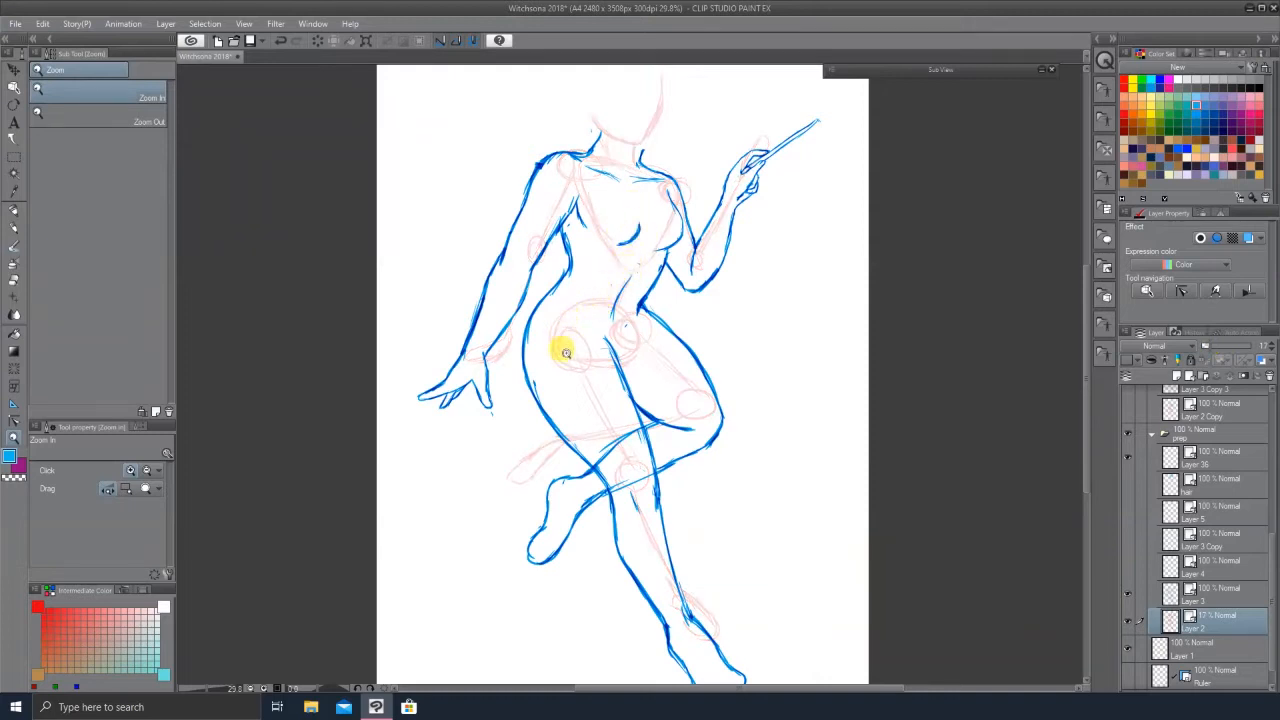
Step: Show the Layer 3 Copy, Layer 5 and hair layers to reveal the face and hair linework
{"action": "left_click", "coordinate": [1184, 572]}
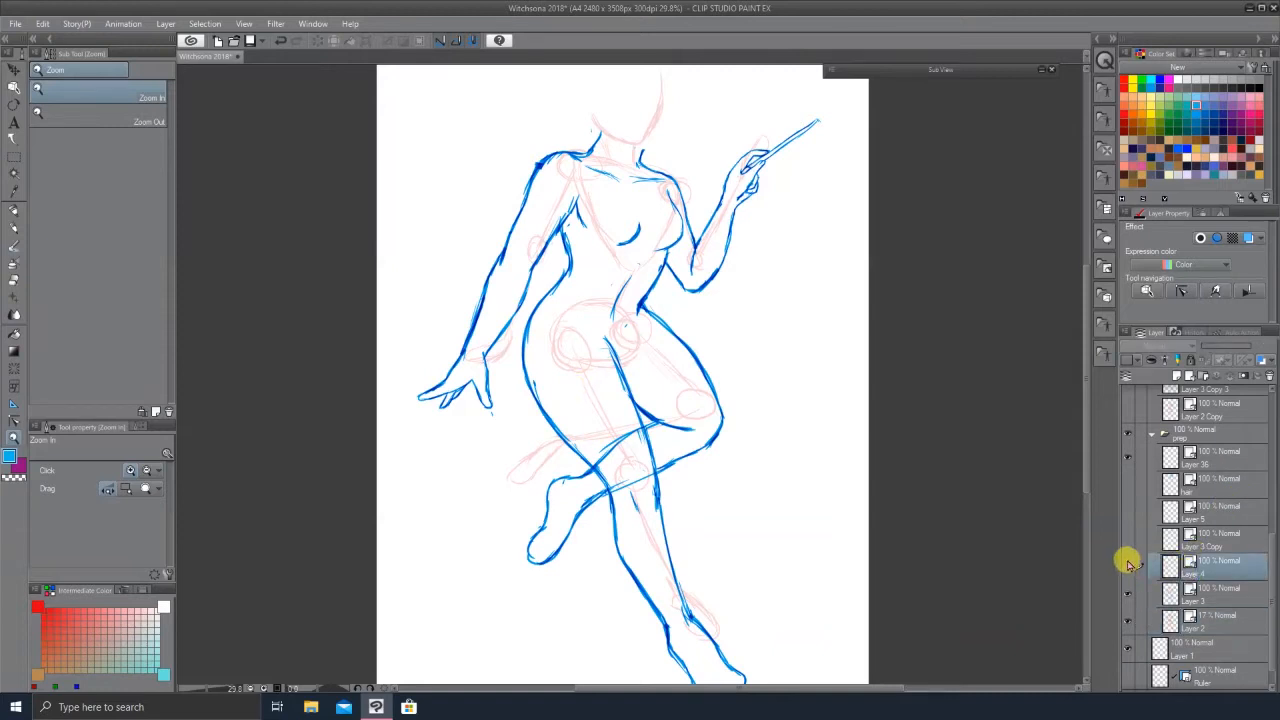
{"action": "left_click", "coordinate": [1129, 539]}
{"action": "left_click", "coordinate": [1129, 513]}
{"action": "left_click", "coordinate": [1130, 486]}
{"action": "scroll", "coordinate": [703, 366], "scroll_direction": "down", "scroll_amount": 3}
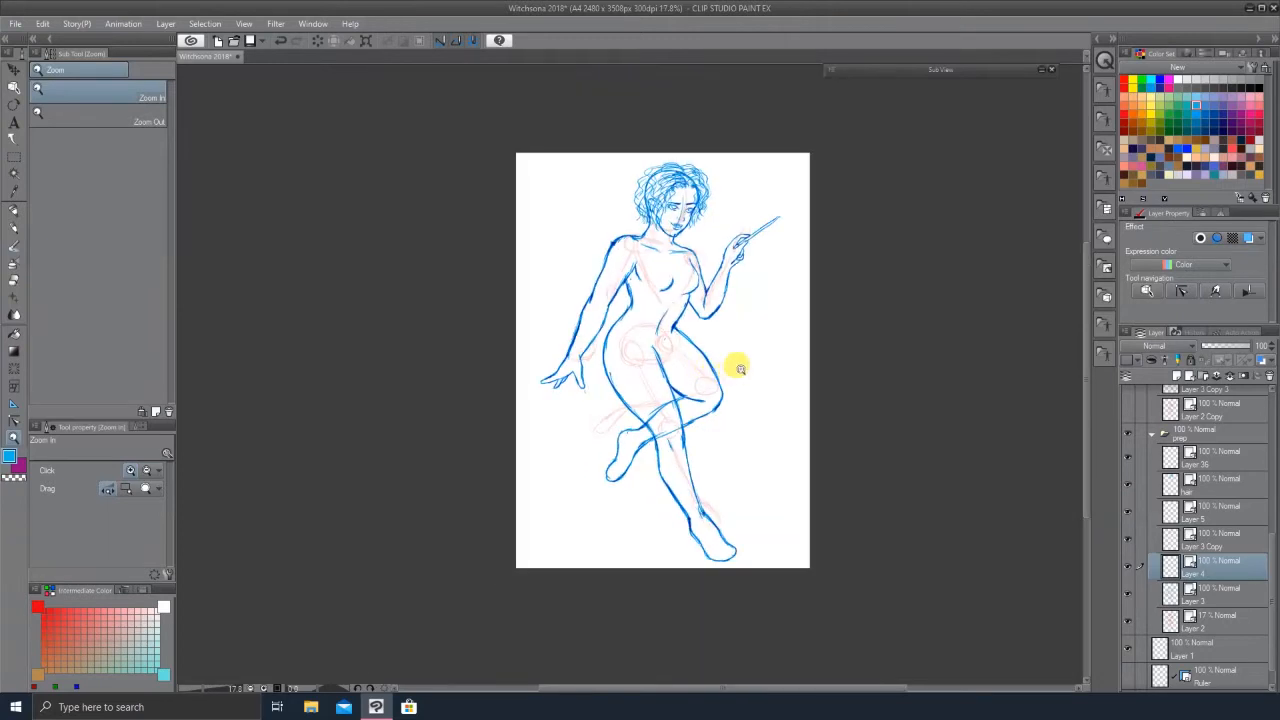
{"action": "scroll", "coordinate": [738, 341], "scroll_direction": "up", "scroll_amount": 2}
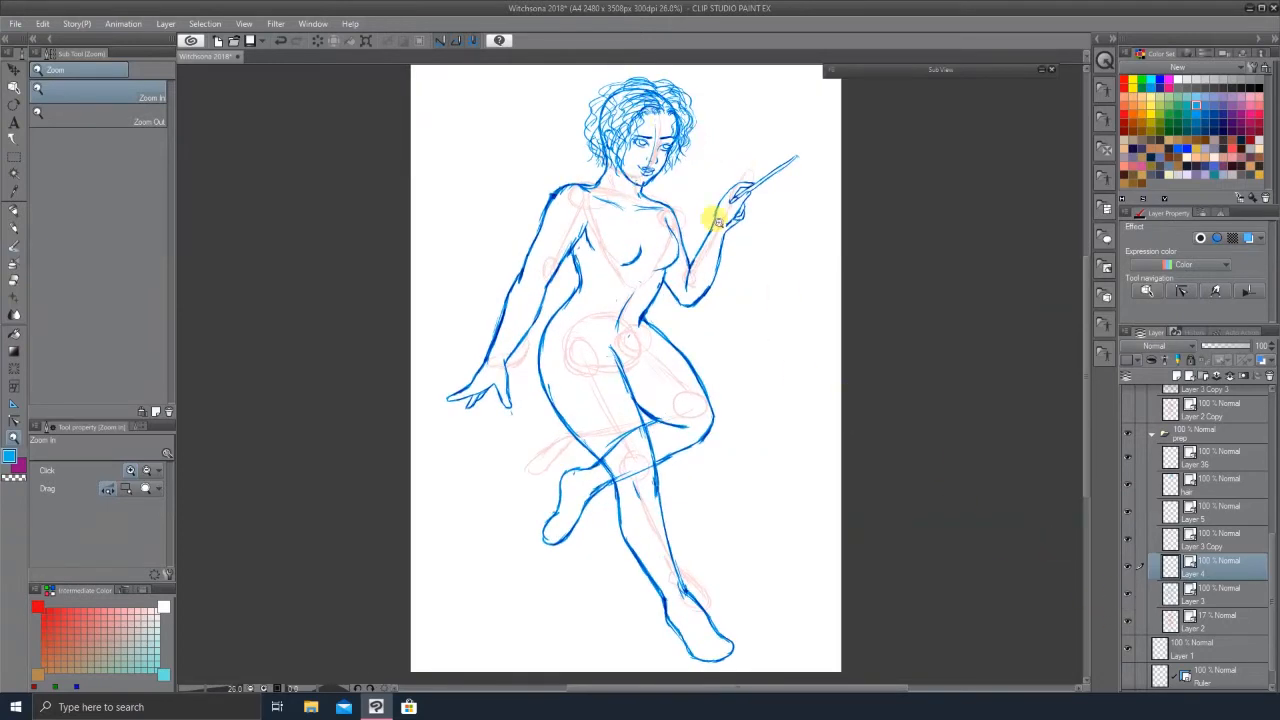
Step: Toggle the blue line layers' visibility on and off to compare the drawing stages
{"action": "left_click", "coordinate": [1128, 596]}
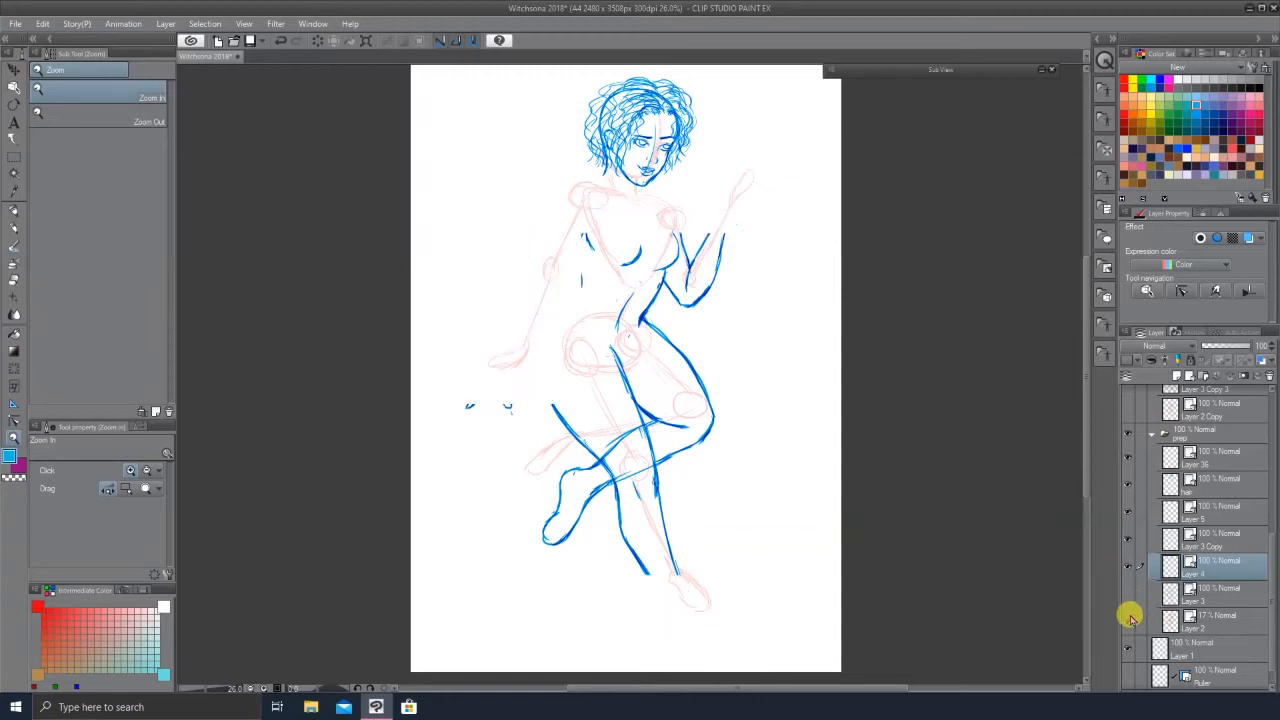
{"action": "left_click", "coordinate": [1128, 619]}
{"action": "left_click", "coordinate": [1128, 620]}
{"action": "left_click", "coordinate": [1128, 595]}
Step: Collapse the prep folders and switch the prep and prep Copy folders' visibility to show the finished coloured illustration
{"action": "left_click", "coordinate": [1152, 435]}
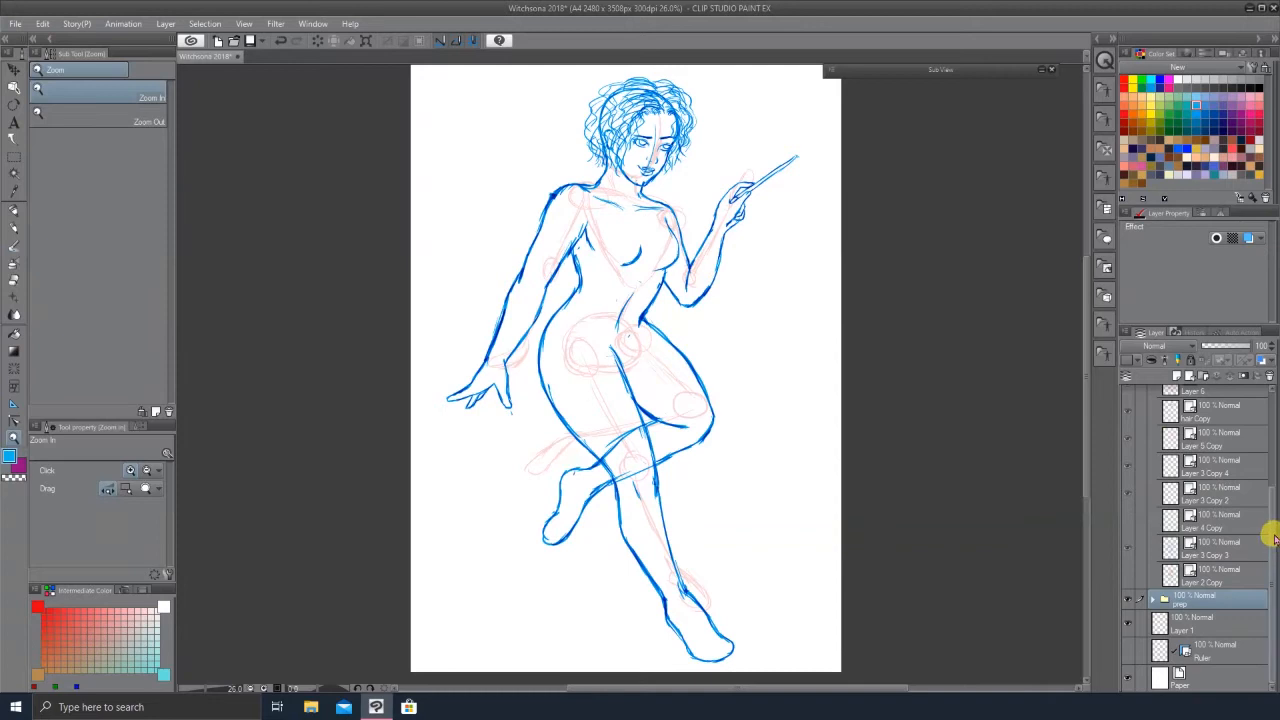
{"action": "scroll", "coordinate": [1258, 540], "scroll_direction": "up", "scroll_amount": 3}
{"action": "left_click", "coordinate": [1141, 461]}
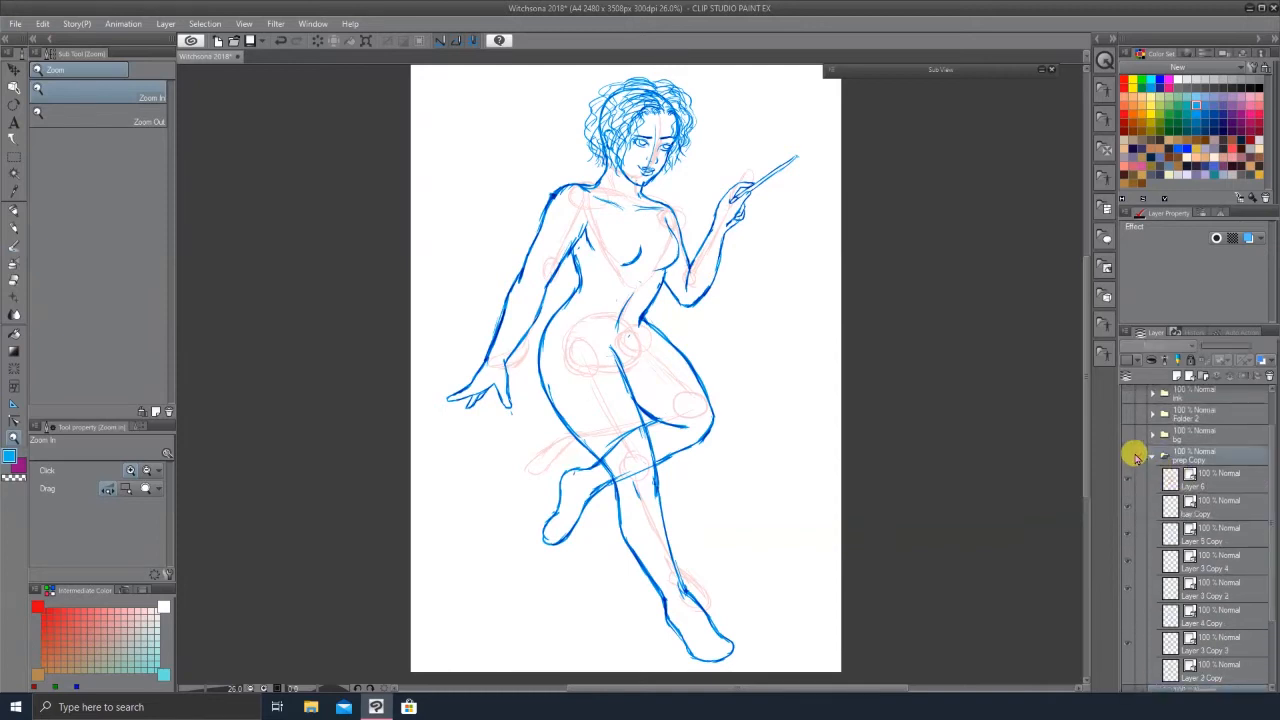
{"action": "left_click", "coordinate": [1150, 458]}
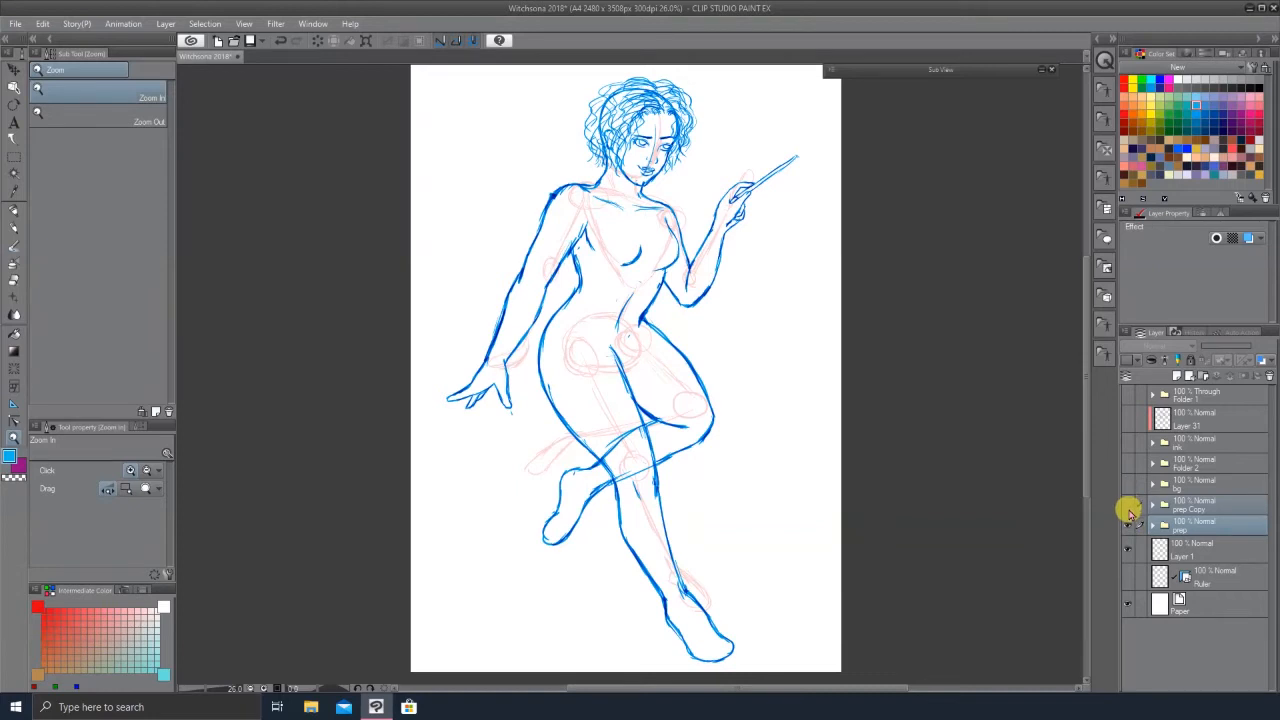
{"action": "left_click", "coordinate": [1128, 507]}
{"action": "left_click", "coordinate": [1128, 526]}
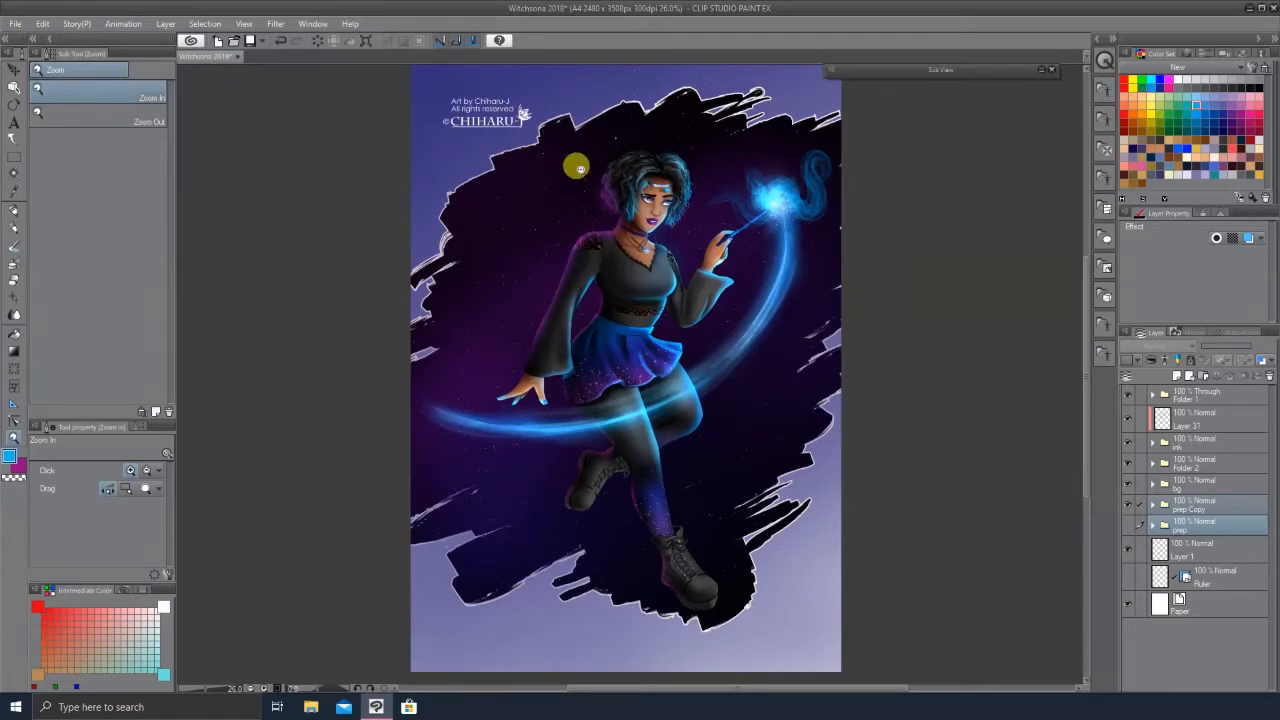
Step: Create a new Illustration canvas of 1754 × 1240 px at 150 dpi
{"action": "left_click", "coordinate": [15, 24]}
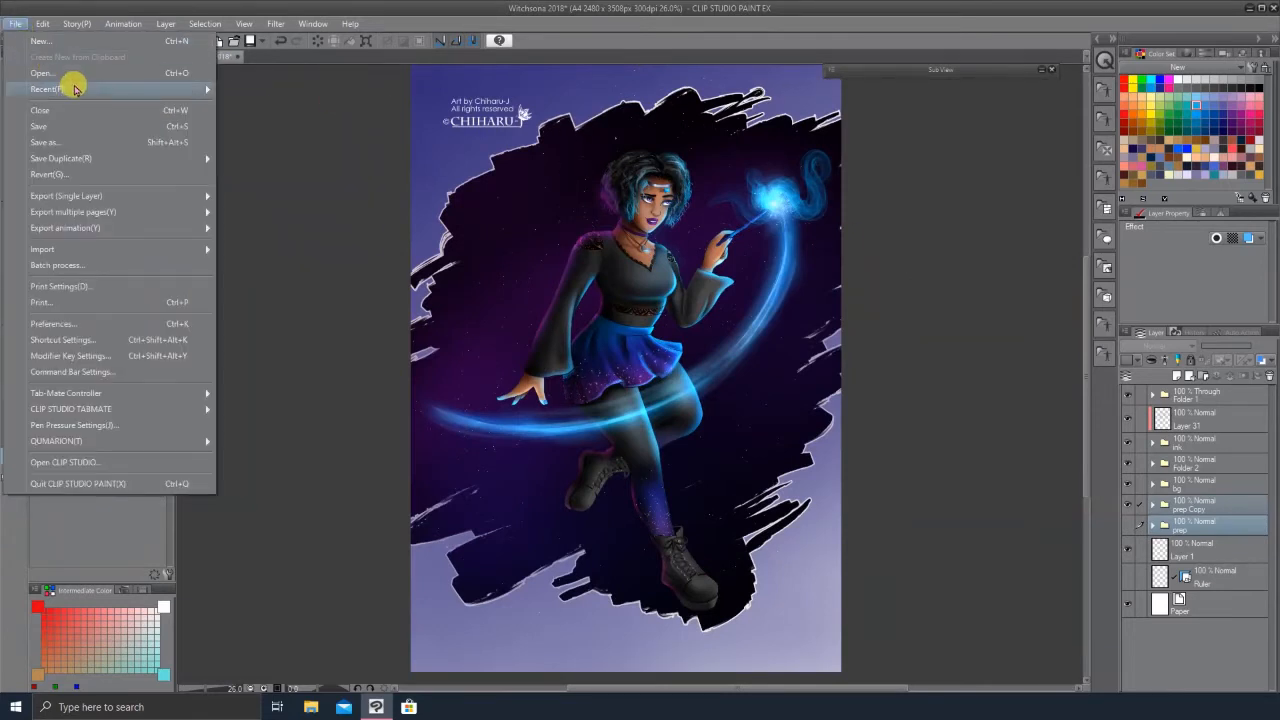
{"action": "mouse_move", "coordinate": [72, 88]}
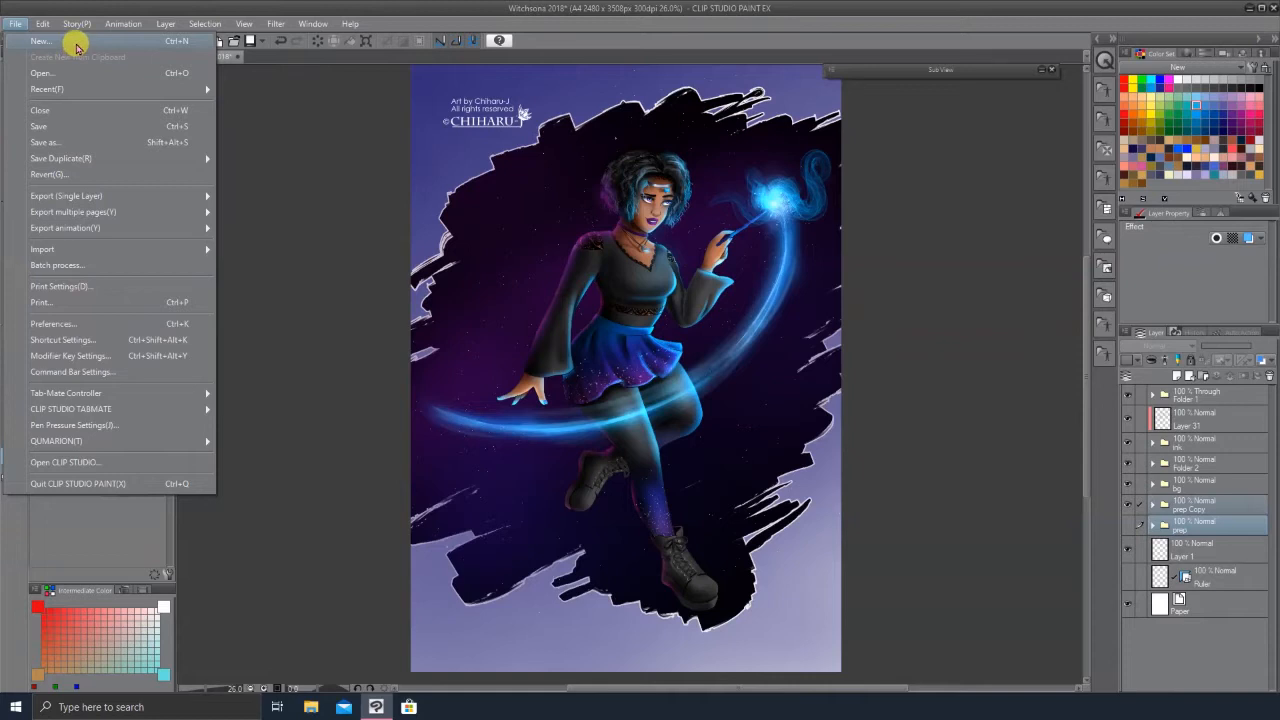
{"action": "left_click", "coordinate": [76, 46]}
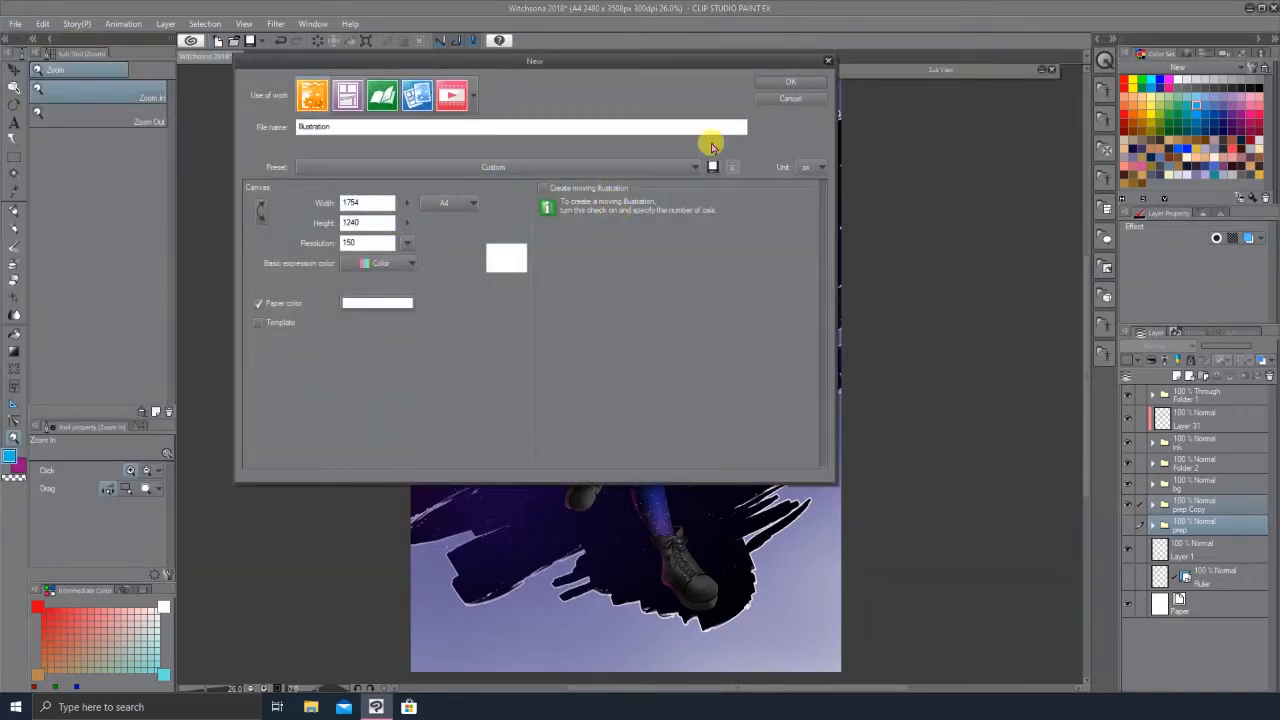
{"action": "left_click", "coordinate": [790, 83]}
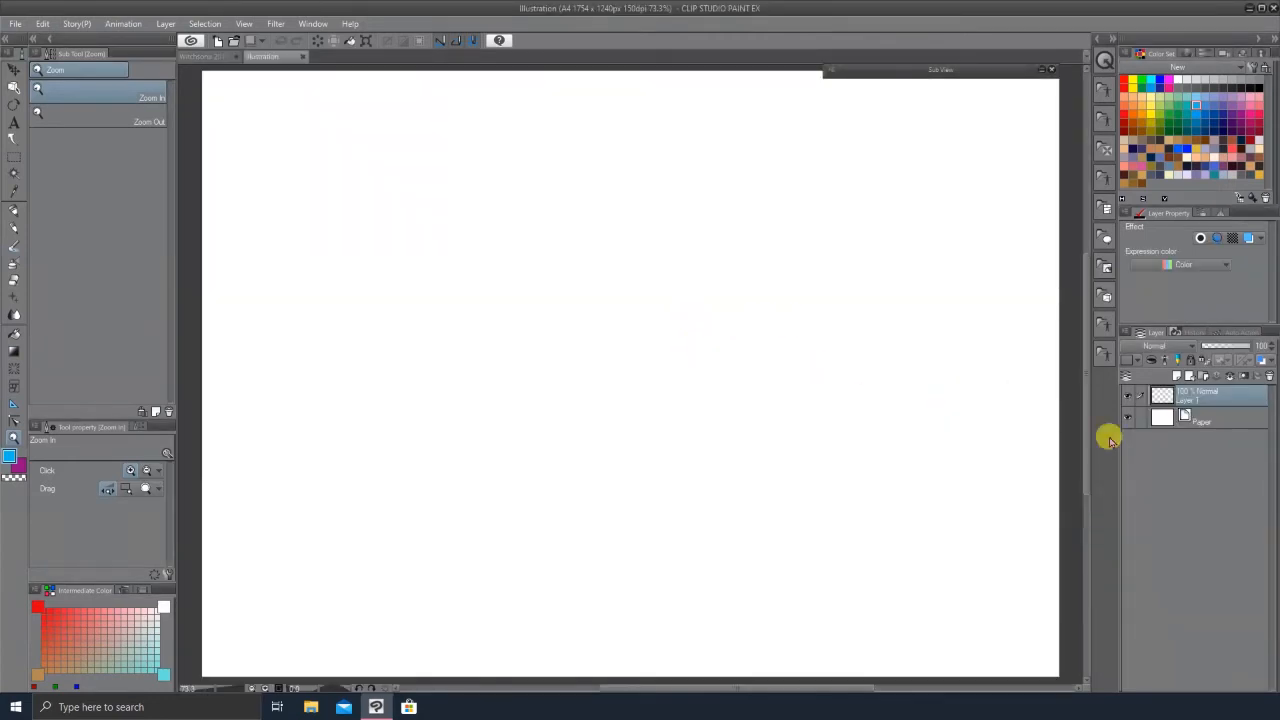
Step: Add a new raster layer to the blank canvas
{"action": "left_click", "coordinate": [1188, 376]}
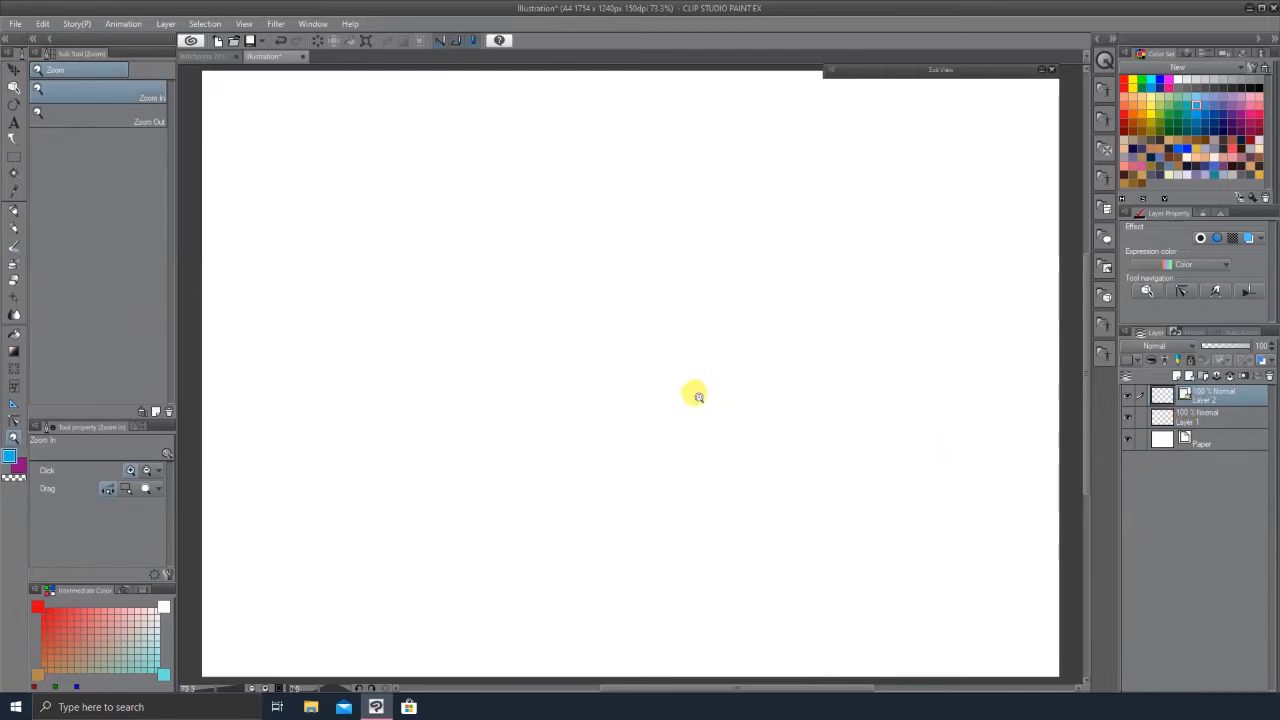
{"action": "scroll", "coordinate": [694, 391], "scroll_direction": "down", "scroll_amount": 3}
{"action": "scroll", "coordinate": [743, 374], "scroll_direction": "up", "scroll_amount": 2}
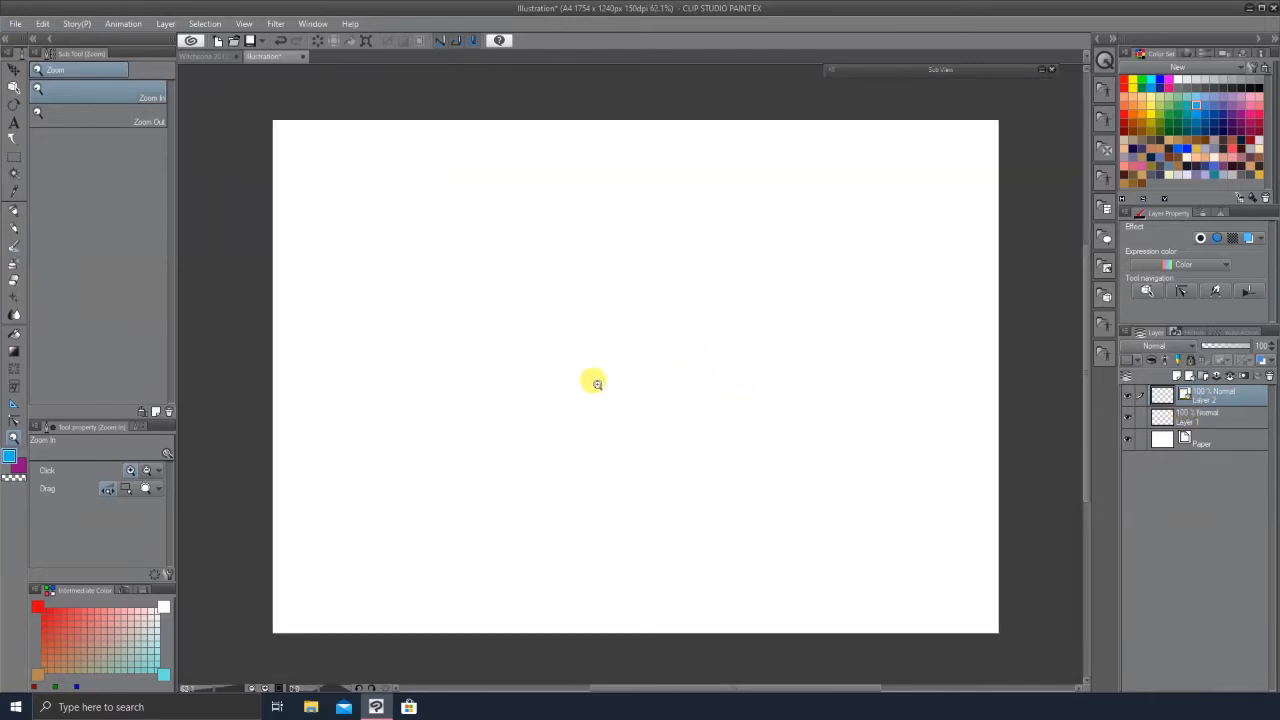
Step: Switch to the felt pen and set its brush size to 14.5
{"action": "key", "text": "o"}
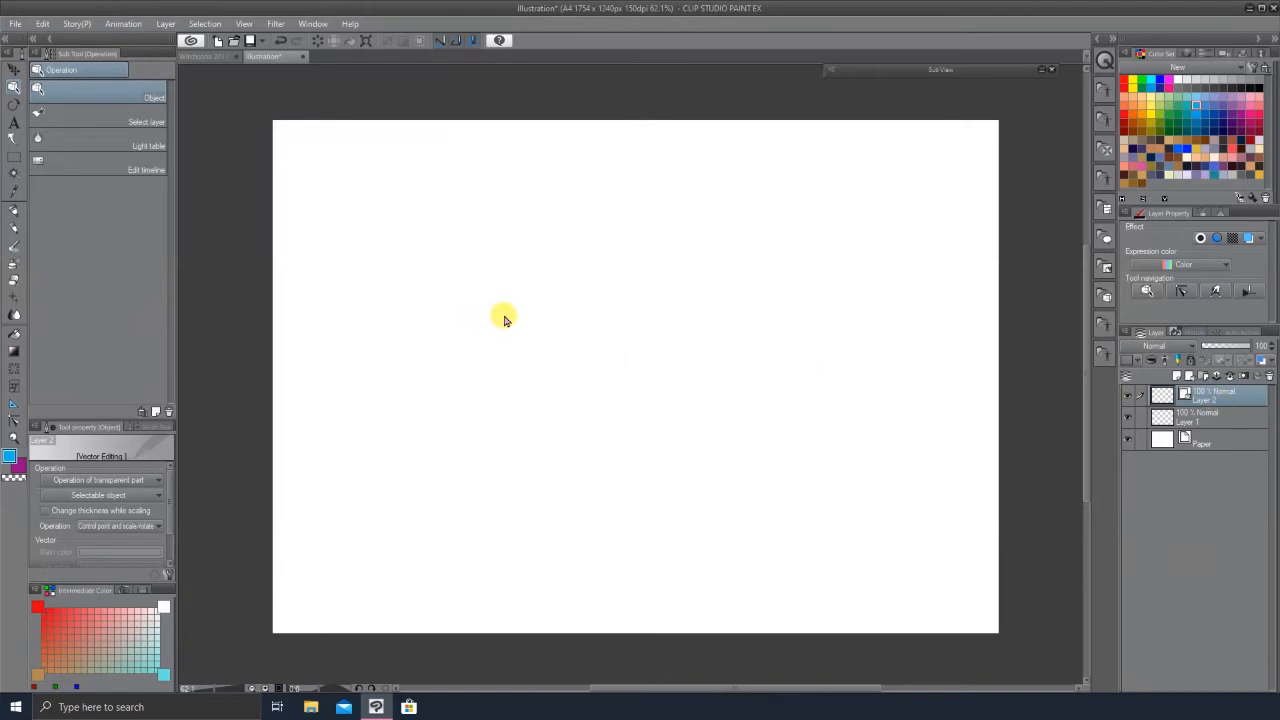
{"action": "key", "text": "p"}
{"action": "left_click_drag", "start_coordinate": [584, 273], "coordinate": [520, 463]}
{"action": "key", "text": "ctrl+z"}
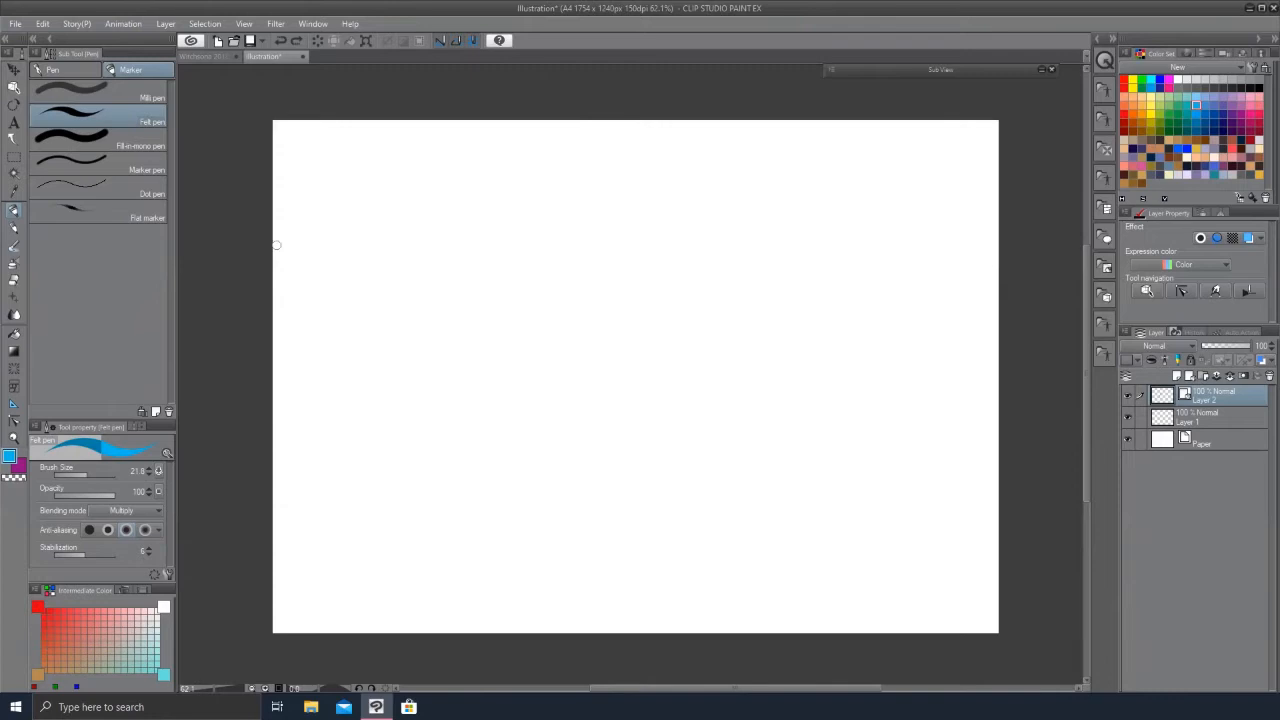
{"action": "left_click_drag", "start_coordinate": [90, 477], "coordinate": [82, 479]}
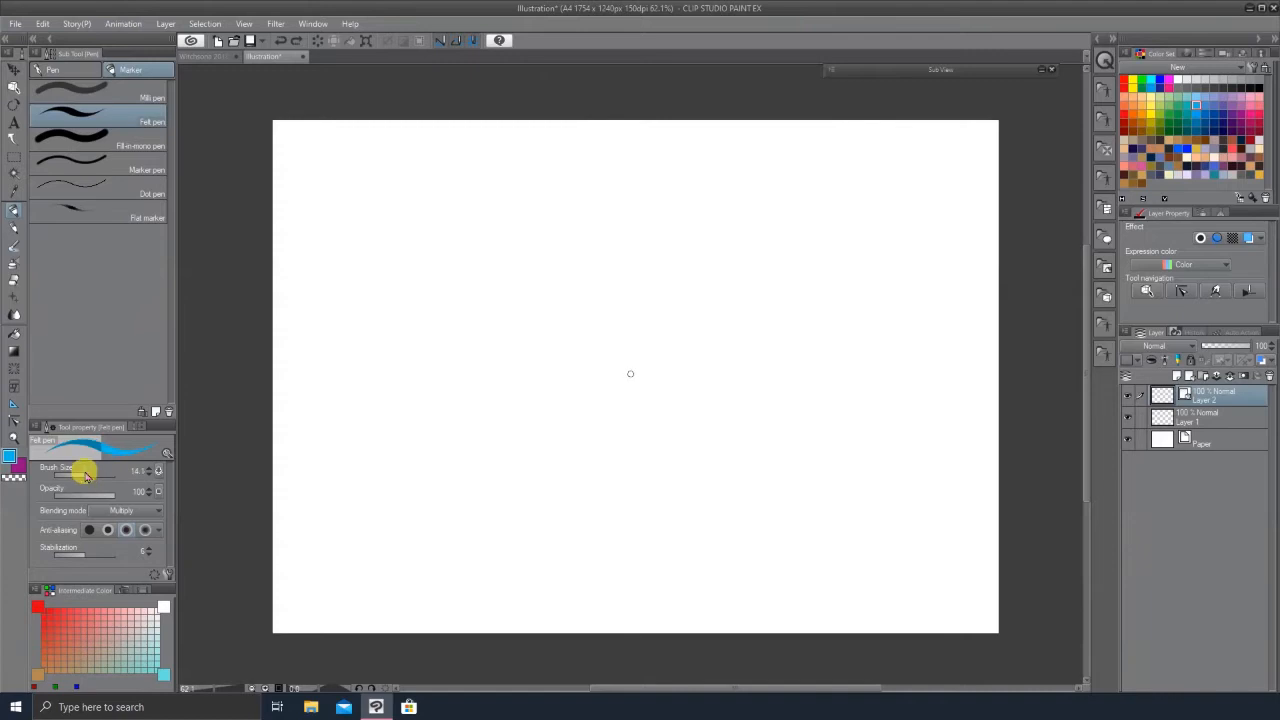
{"action": "mouse_move", "coordinate": [563, 229]}
{"action": "left_mouse_down"}
{"action": "mouse_move", "coordinate": [514, 274]}
{"action": "mouse_move", "coordinate": [575, 354]}
{"action": "left_mouse_up"}
{"action": "left_click_drag", "start_coordinate": [524, 215], "coordinate": [597, 370]}
{"action": "mouse_move", "coordinate": [532, 250]}
{"action": "left_mouse_down"}
{"action": "mouse_move", "coordinate": [578, 296]}
{"action": "mouse_move", "coordinate": [578, 326]}
{"action": "mouse_move", "coordinate": [528, 458]}
{"action": "left_mouse_up"}
{"action": "key", "text": "ctrl+z"}
{"action": "key", "text": "ctrl+z"}
{"action": "key", "text": "ctrl+z"}
Step: Sketch a simple box shape with blue pen strokes in the middle of the canvas, redrawing edges until they fit
{"action": "mouse_move", "coordinate": [549, 337]}
{"action": "left_mouse_down"}
{"action": "mouse_move", "coordinate": [665, 357]}
{"action": "mouse_move", "coordinate": [660, 346]}
{"action": "mouse_move", "coordinate": [624, 456]}
{"action": "left_mouse_up"}
{"action": "left_click_drag", "start_coordinate": [528, 460], "coordinate": [626, 452]}
{"action": "left_click_drag", "start_coordinate": [660, 348], "coordinate": [667, 414]}
{"action": "key", "text": "ctrl+z"}
{"action": "mouse_move", "coordinate": [663, 348]}
{"action": "left_mouse_down"}
{"action": "mouse_move", "coordinate": [670, 400]}
{"action": "mouse_move", "coordinate": [620, 482]}
{"action": "left_mouse_up"}
{"action": "key", "text": "ctrl+z"}
{"action": "left_click_drag", "start_coordinate": [668, 392], "coordinate": [618, 486]}
{"action": "key", "text": "ctrl+z"}
{"action": "mouse_move", "coordinate": [670, 398]}
{"action": "left_mouse_down"}
{"action": "mouse_move", "coordinate": [624, 489]}
{"action": "mouse_move", "coordinate": [540, 487]}
{"action": "left_mouse_up"}
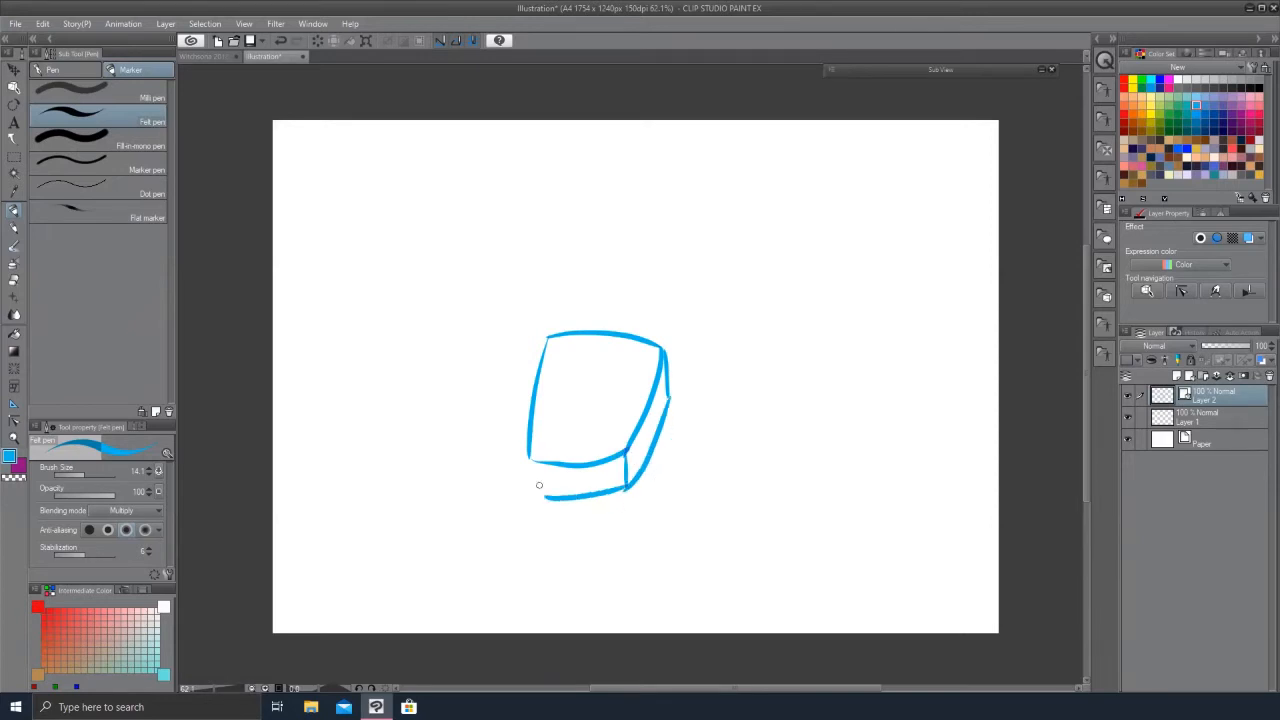
{"action": "key", "text": "ctrl+z"}
{"action": "left_click_drag", "start_coordinate": [628, 490], "coordinate": [545, 486]}
{"action": "key", "text": "ctrl+z"}
{"action": "left_click_drag", "start_coordinate": [625, 489], "coordinate": [534, 484]}
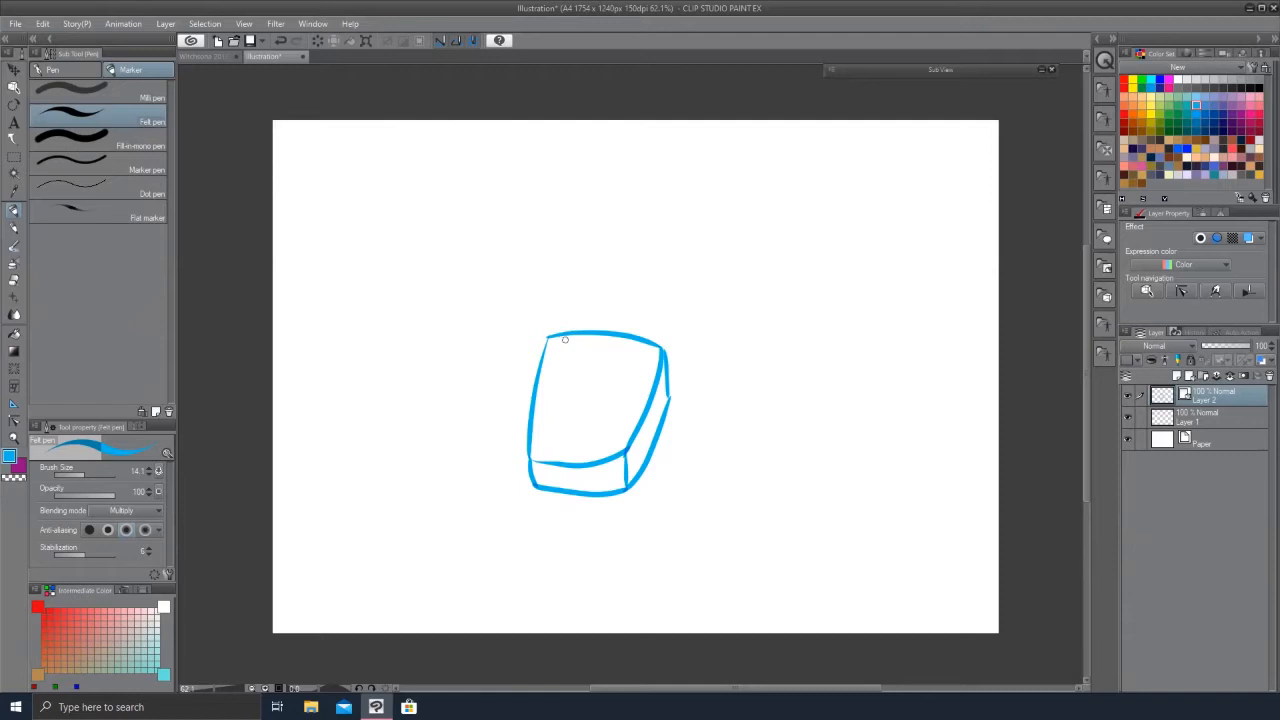
{"action": "left_click_drag", "start_coordinate": [557, 344], "coordinate": [572, 294]}
{"action": "key", "text": "ctrl+z"}
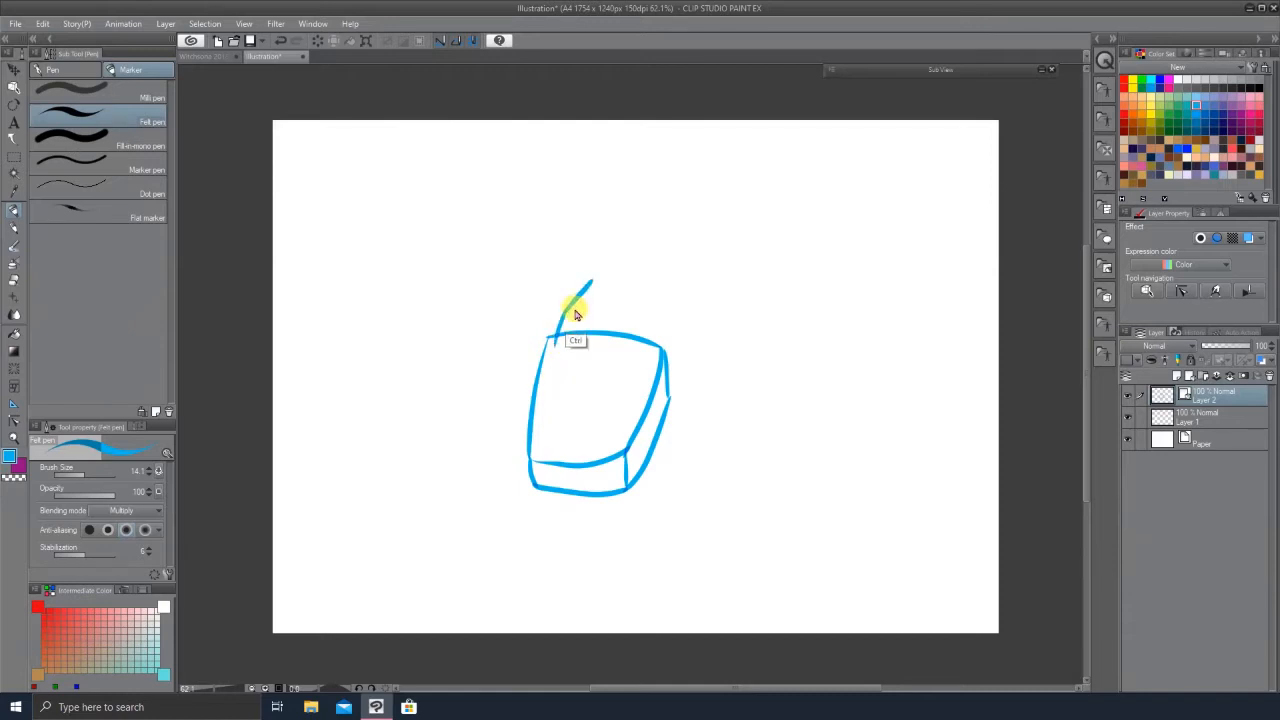
Step: Sketch finger and thumb gesture lines extending from the blue box to block in a hand, redoing strokes until they fit
{"action": "key", "text": "ctrl+z"}
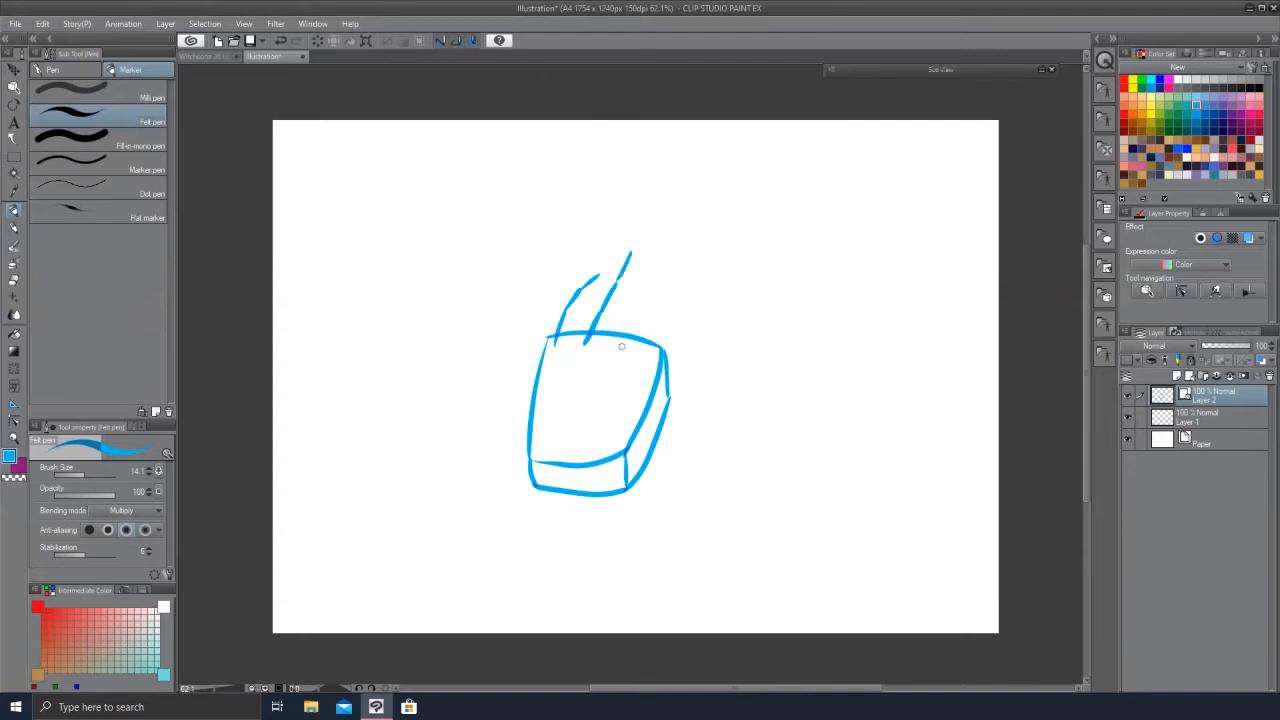
{"action": "key", "text": "ctrl+z"}
{"action": "left_click_drag", "start_coordinate": [627, 316], "coordinate": [633, 302]}
{"action": "mouse_move", "coordinate": [679, 280]}
{"action": "left_mouse_down"}
{"action": "mouse_move", "coordinate": [643, 300]}
{"action": "mouse_move", "coordinate": [621, 343]}
{"action": "mouse_move", "coordinate": [633, 294]}
{"action": "left_mouse_up"}
{"action": "key", "text": "ctrl+z"}
{"action": "key", "text": "ctrl+z"}
{"action": "key", "text": "ctrl+z"}
{"action": "key", "text": "ctrl+z"}
{"action": "key", "text": "ctrl+z"}
{"action": "mouse_move", "coordinate": [546, 355]}
{"action": "left_mouse_down"}
{"action": "mouse_move", "coordinate": [599, 346]}
{"action": "mouse_move", "coordinate": [631, 349]}
{"action": "left_mouse_up"}
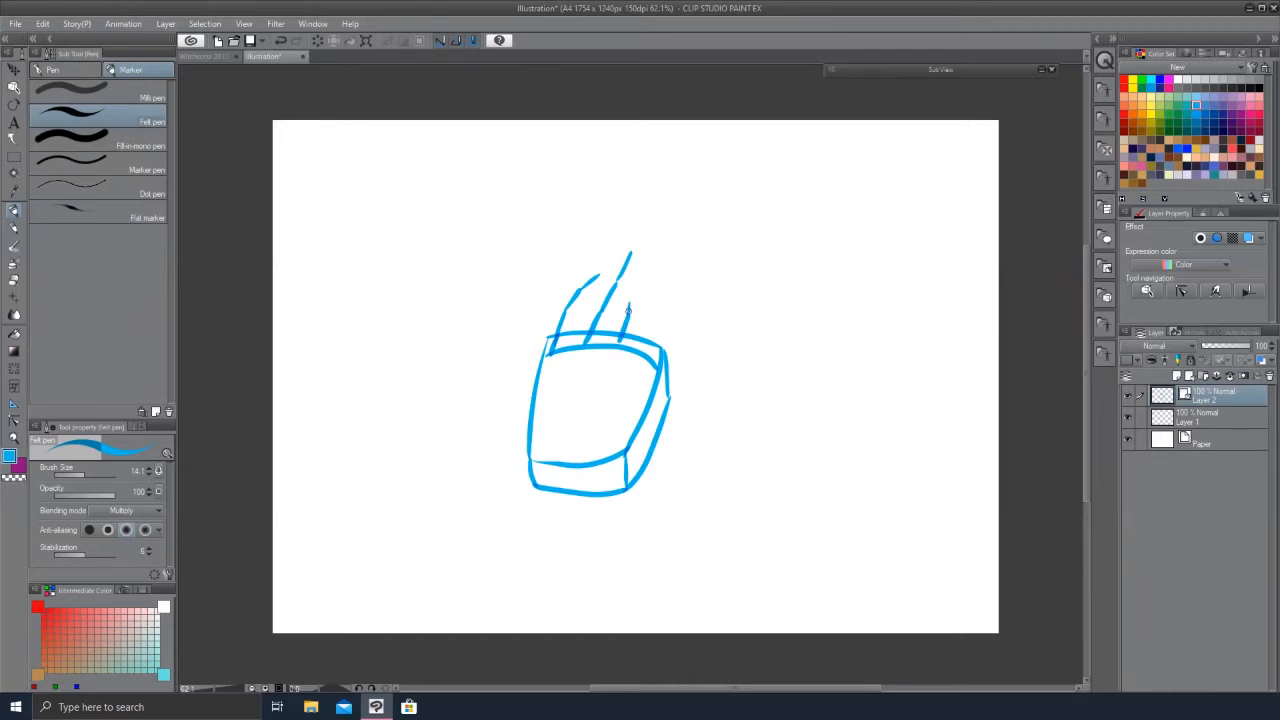
{"action": "key", "text": "ctrl+z"}
{"action": "key", "text": "ctrl+z"}
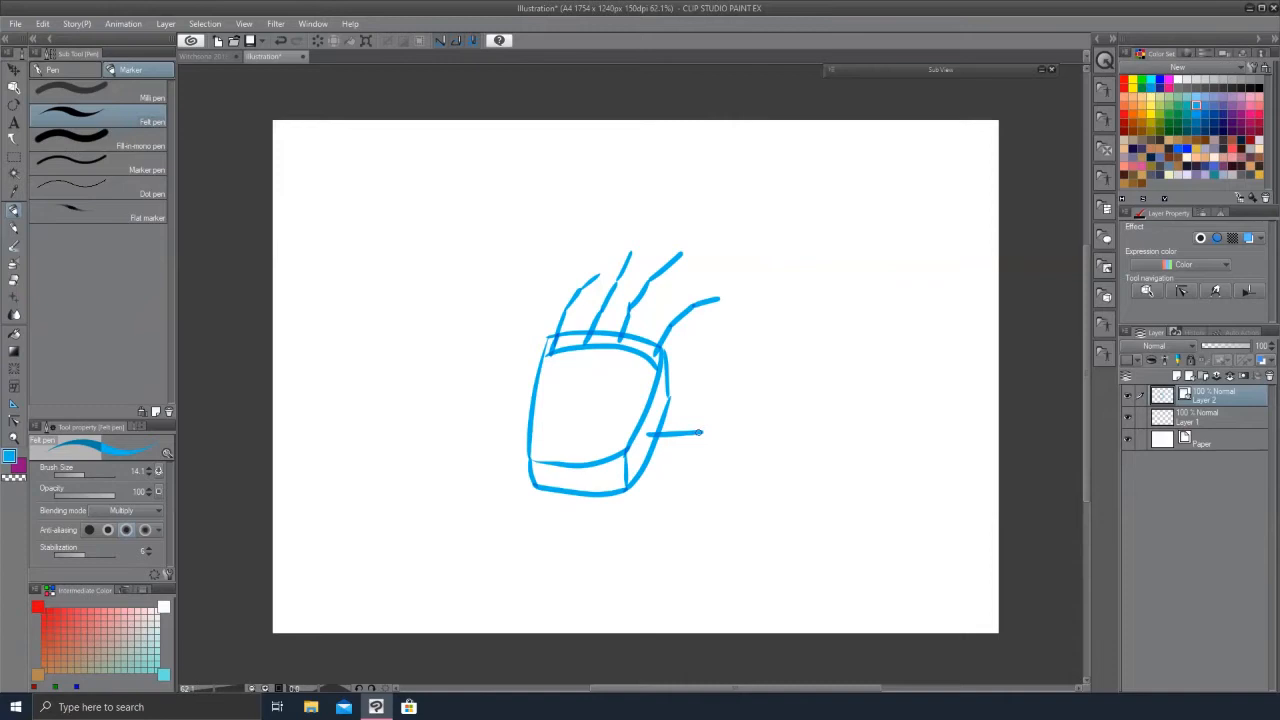
Step: Add a new layer above the sketch, lower the sketch layer's opacity to 51%, and select the new layer
{"action": "left_click", "coordinate": [1202, 375]}
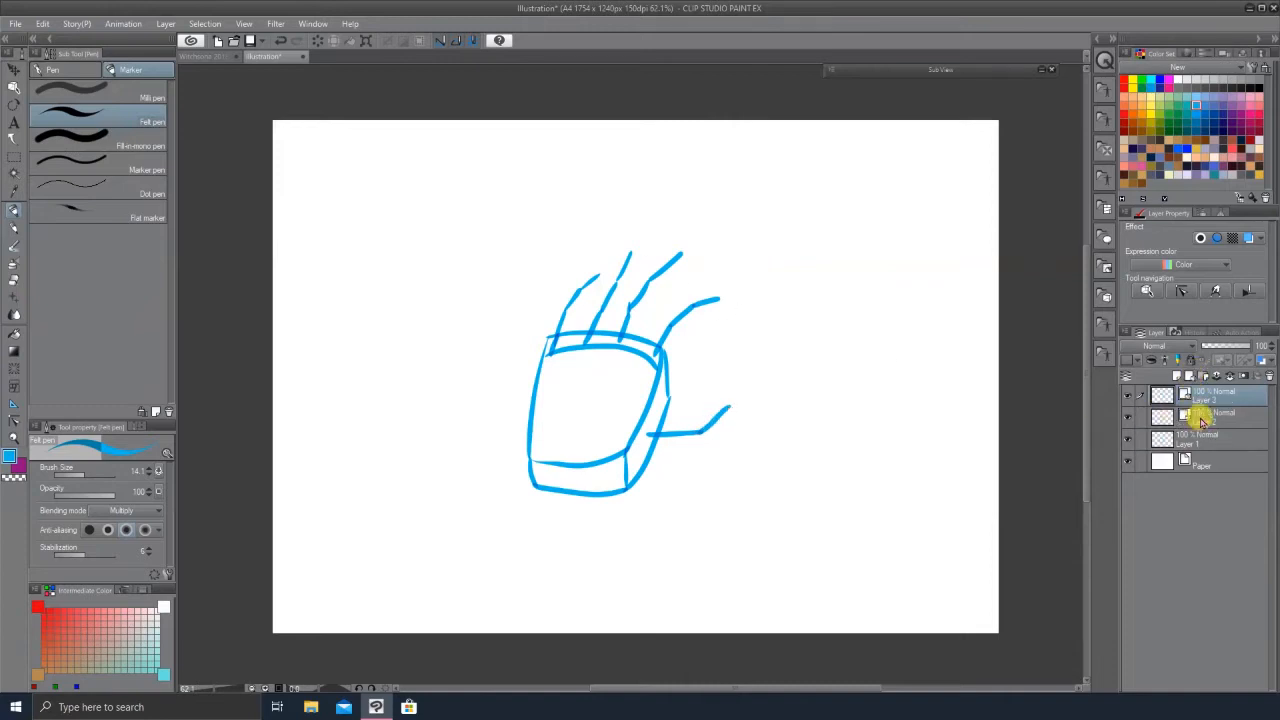
{"action": "left_click", "coordinate": [1200, 417]}
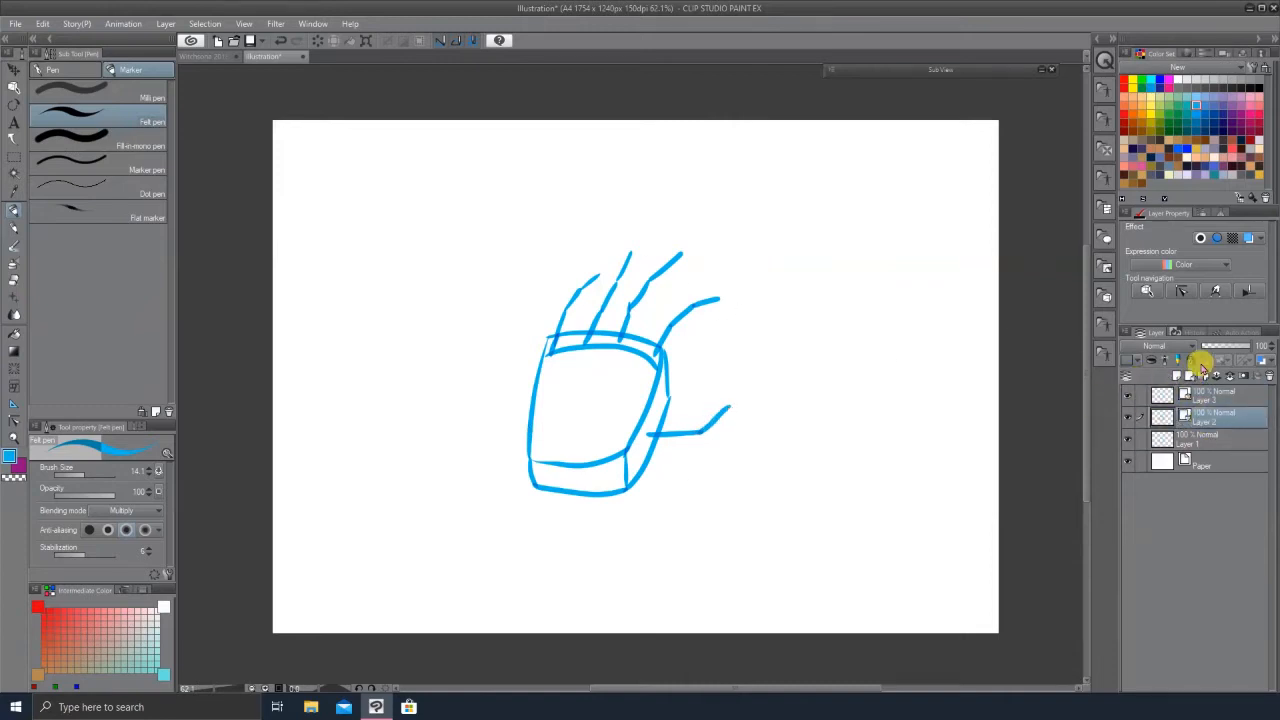
{"action": "left_click_drag", "start_coordinate": [1235, 350], "coordinate": [1224, 350]}
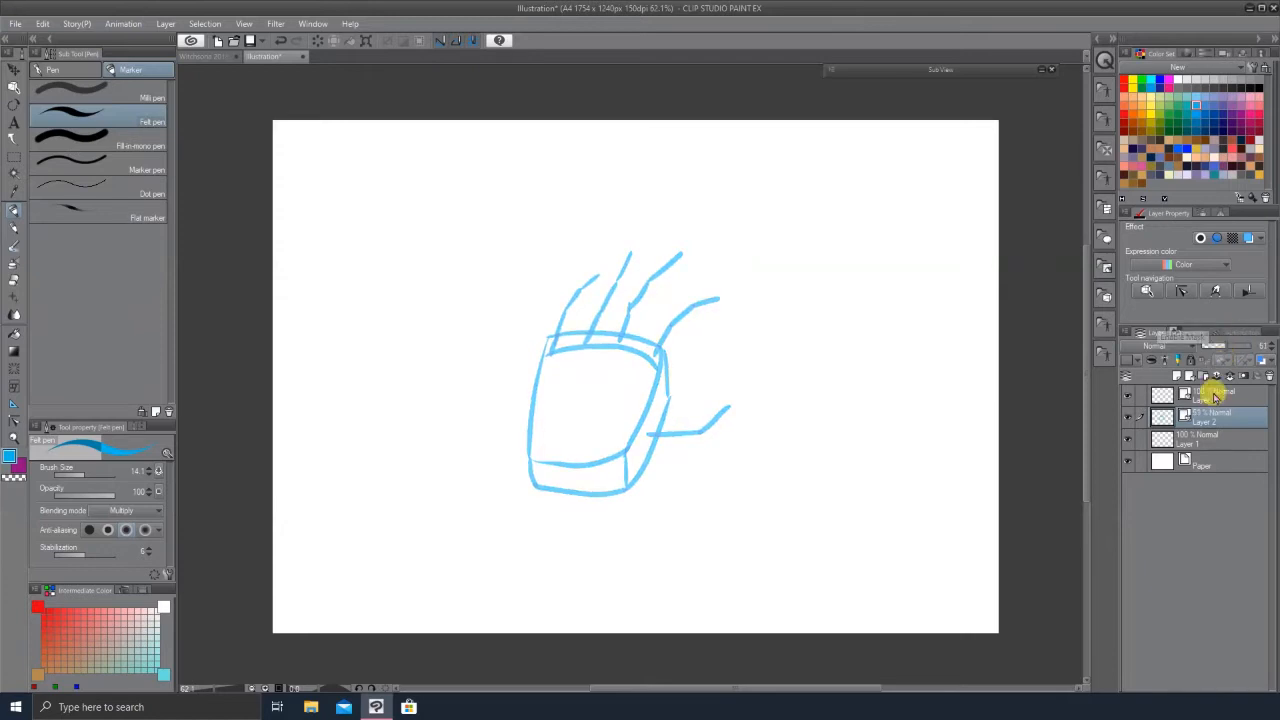
{"action": "left_click", "coordinate": [1212, 394]}
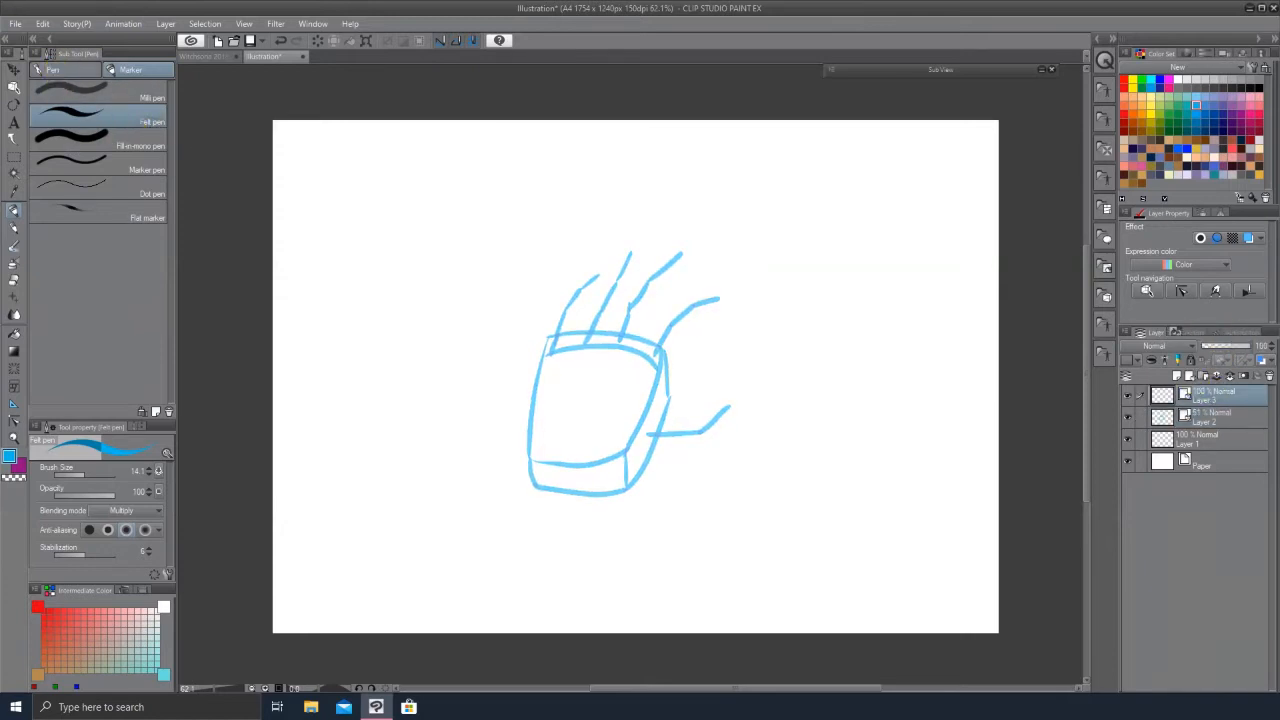
Step: Switch to the G-pen in black and ink the fingers over the faded hand sketch
{"action": "left_click", "coordinate": [55, 69]}
{"action": "left_click", "coordinate": [1258, 87]}
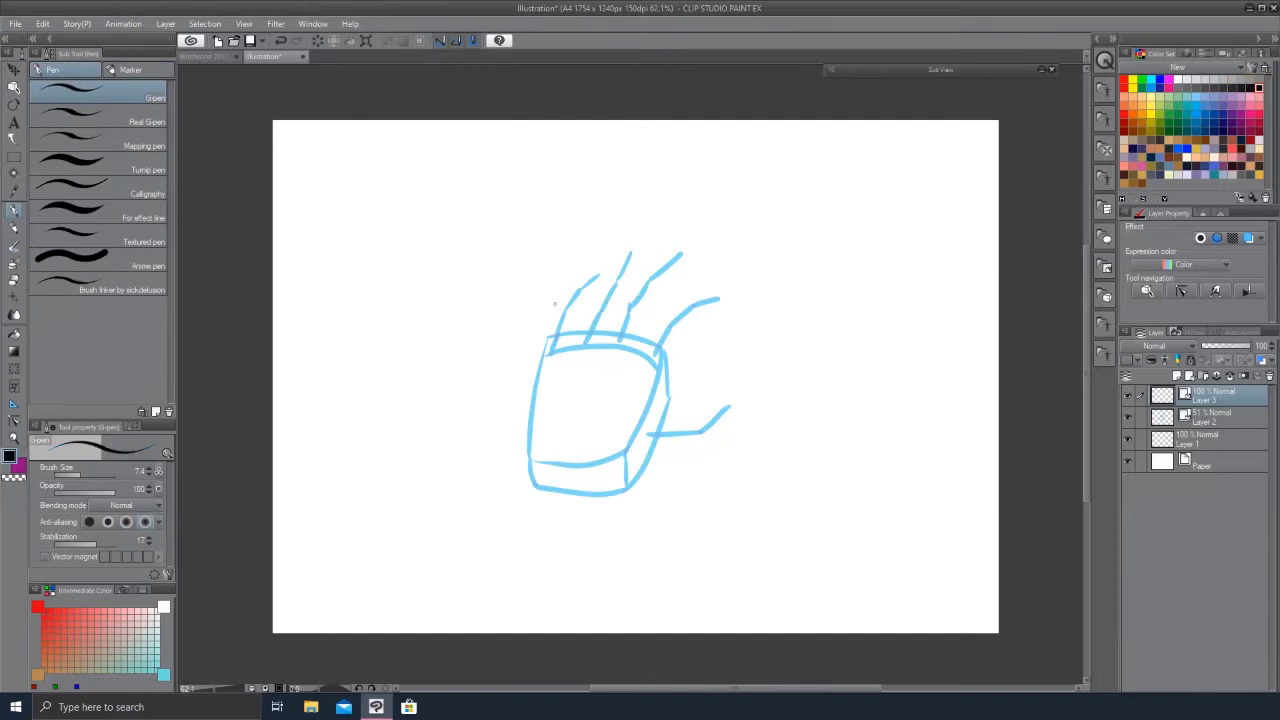
{"action": "left_click_drag", "start_coordinate": [593, 272], "coordinate": [565, 289]}
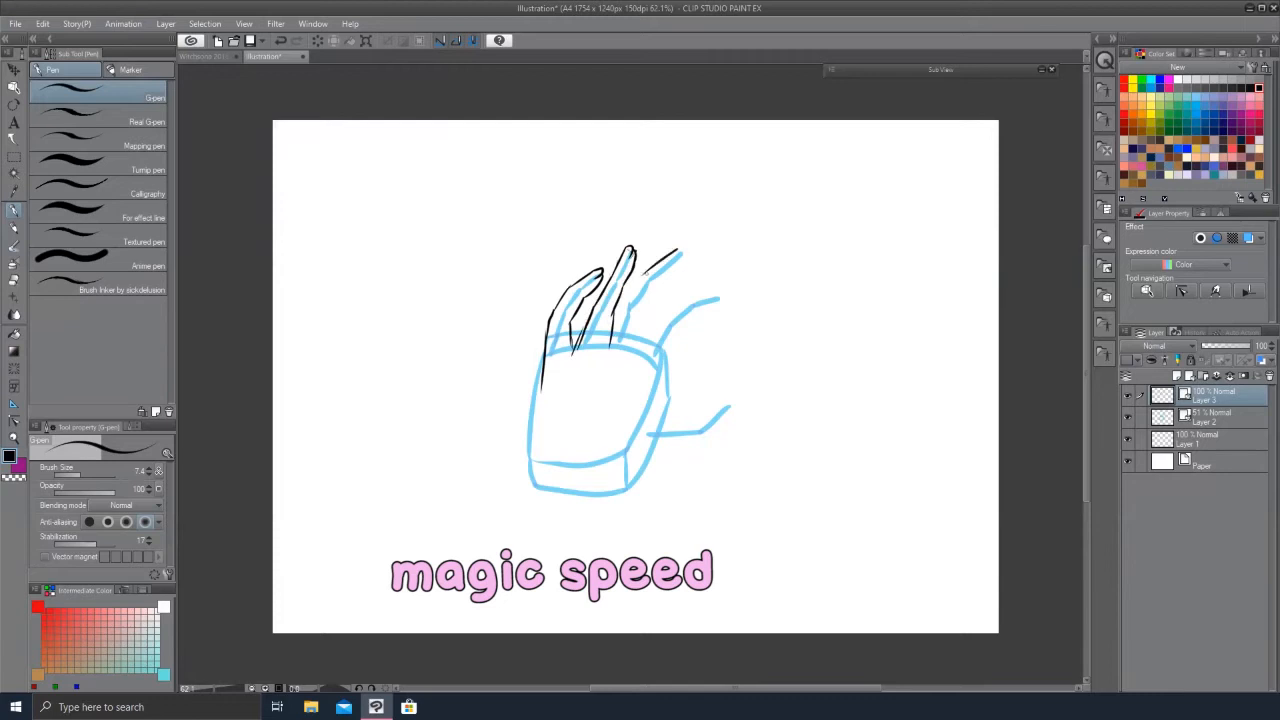
{"action": "left_click_drag", "start_coordinate": [658, 284], "coordinate": [646, 306]}
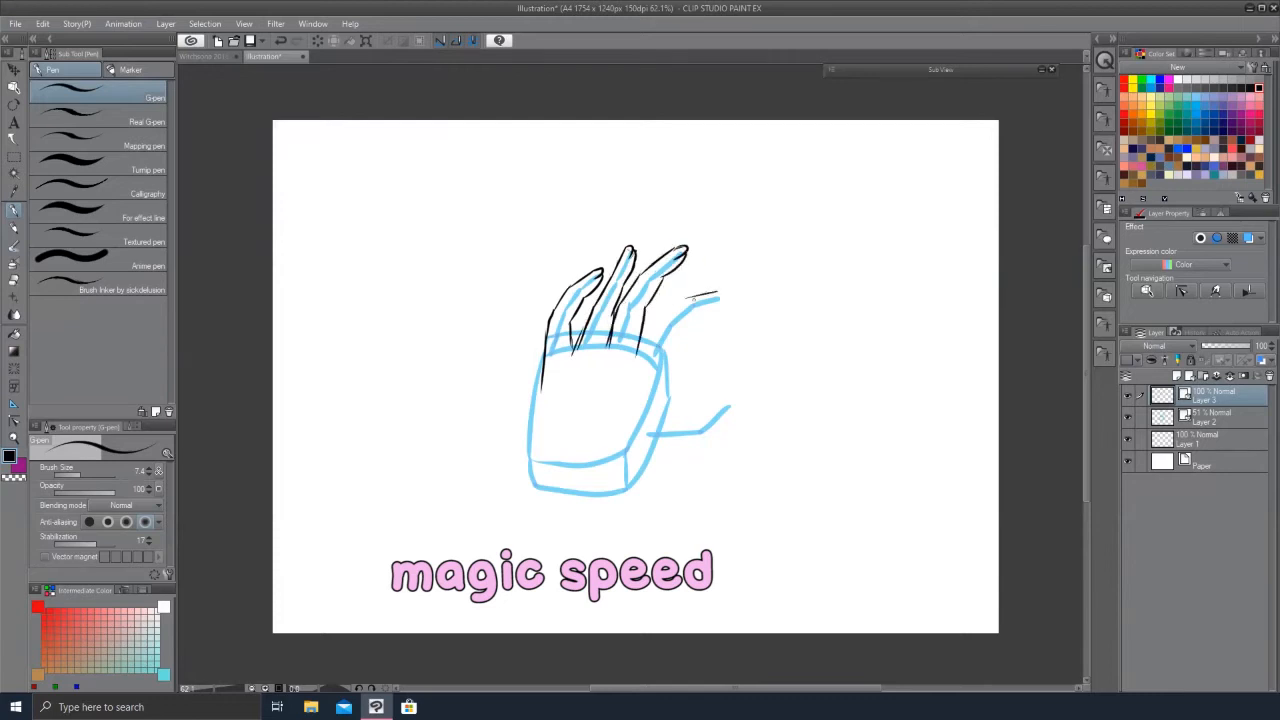
{"action": "left_click_drag", "start_coordinate": [701, 312], "coordinate": [682, 339]}
{"action": "left_click_drag", "start_coordinate": [682, 339], "coordinate": [684, 412]}
{"action": "key", "text": "ctrl+z"}
{"action": "left_click_drag", "start_coordinate": [683, 339], "coordinate": [690, 416]}
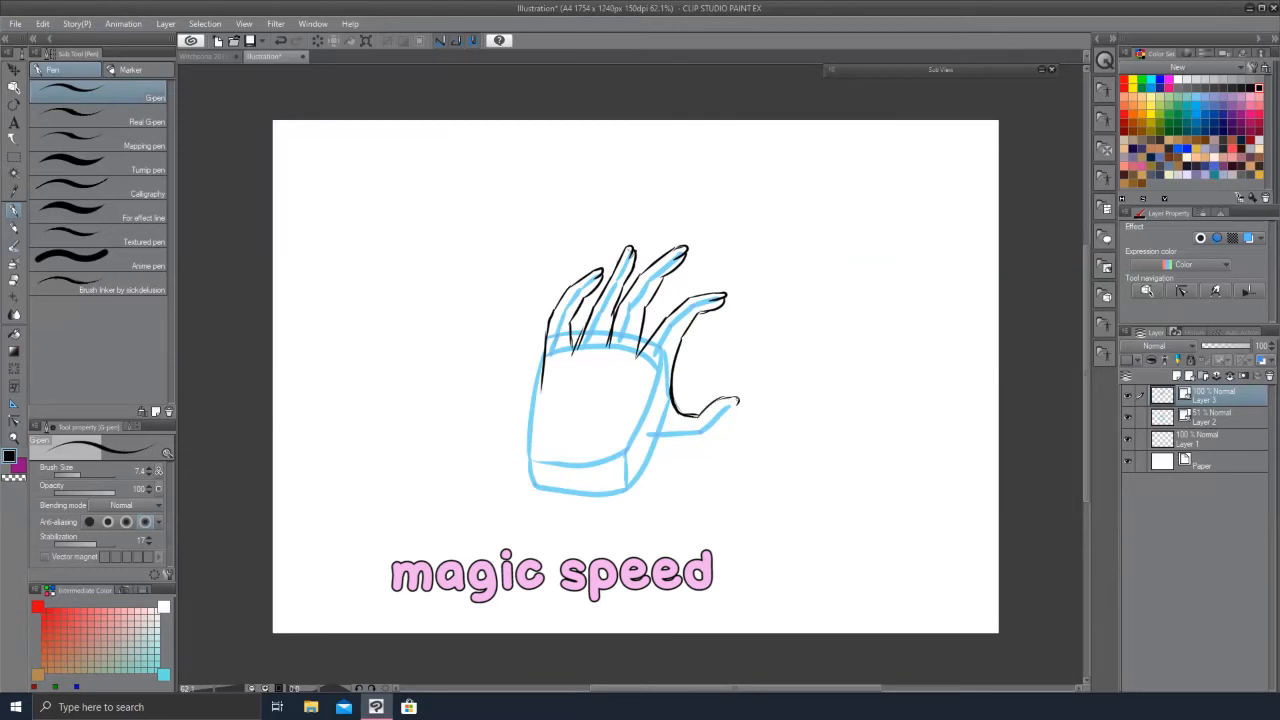
Step: Ink the palm, wrist and forearm lines with the G-pen and hide the sketch layer
{"action": "left_click_drag", "start_coordinate": [542, 388], "coordinate": [535, 475]}
{"action": "left_click_drag", "start_coordinate": [647, 486], "coordinate": [614, 507]}
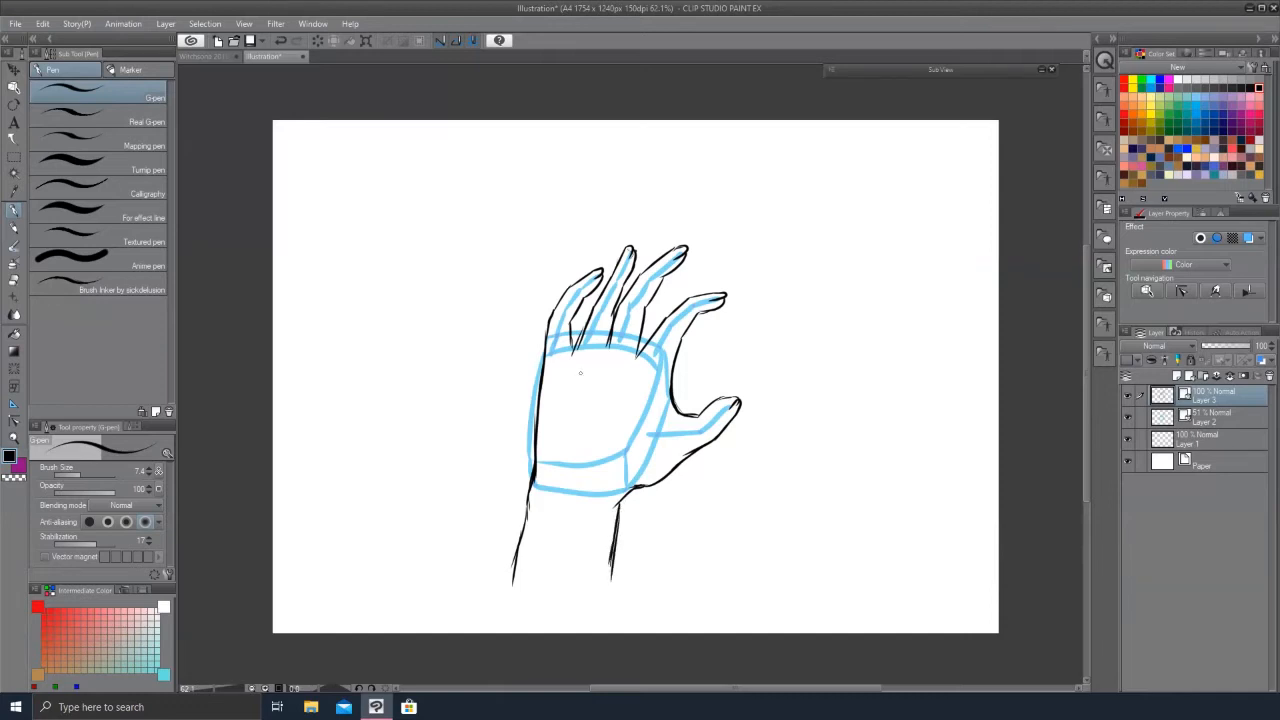
{"action": "key", "text": "ctrl+z"}
{"action": "left_click_drag", "start_coordinate": [570, 322], "coordinate": [573, 353]}
{"action": "left_click", "coordinate": [1128, 418]}
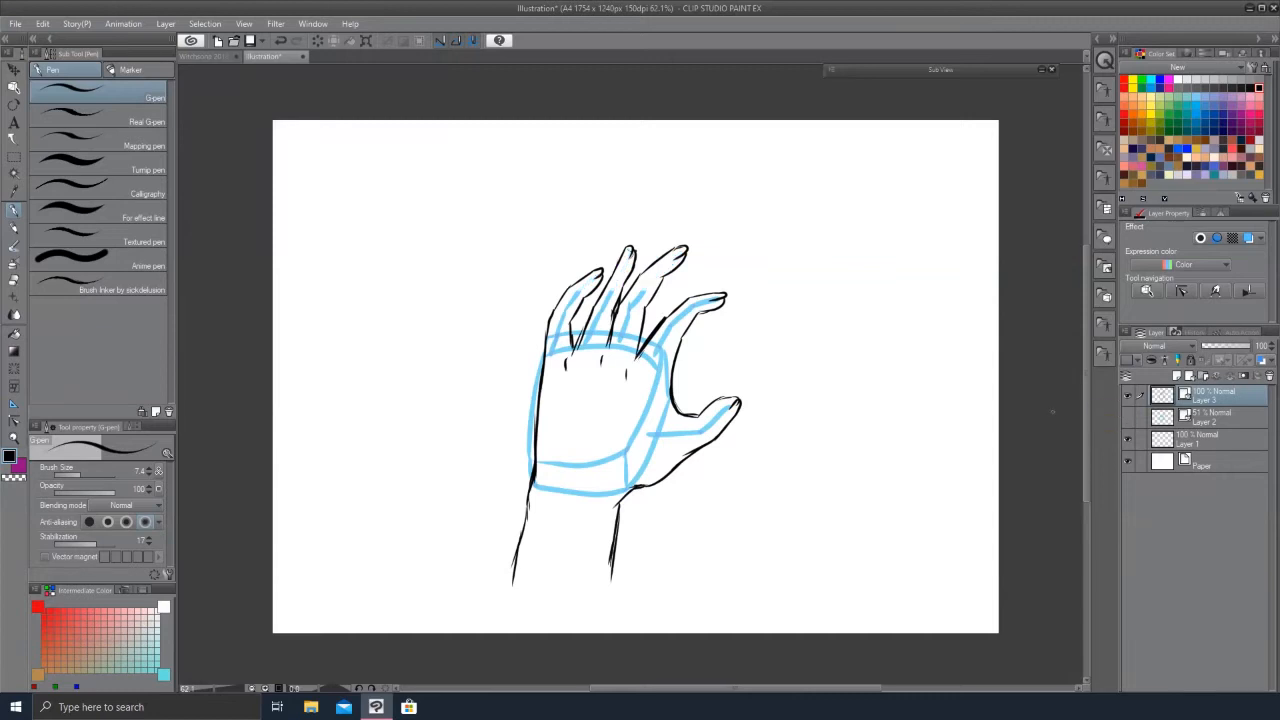
{"action": "key", "text": "ctrl+space"}
{"action": "mouse_move", "coordinate": [680, 349]}
{"action": "left_mouse_down"}
{"action": "mouse_move", "coordinate": [679, 381]}
{"action": "mouse_move", "coordinate": [686, 329]}
{"action": "left_mouse_up"}
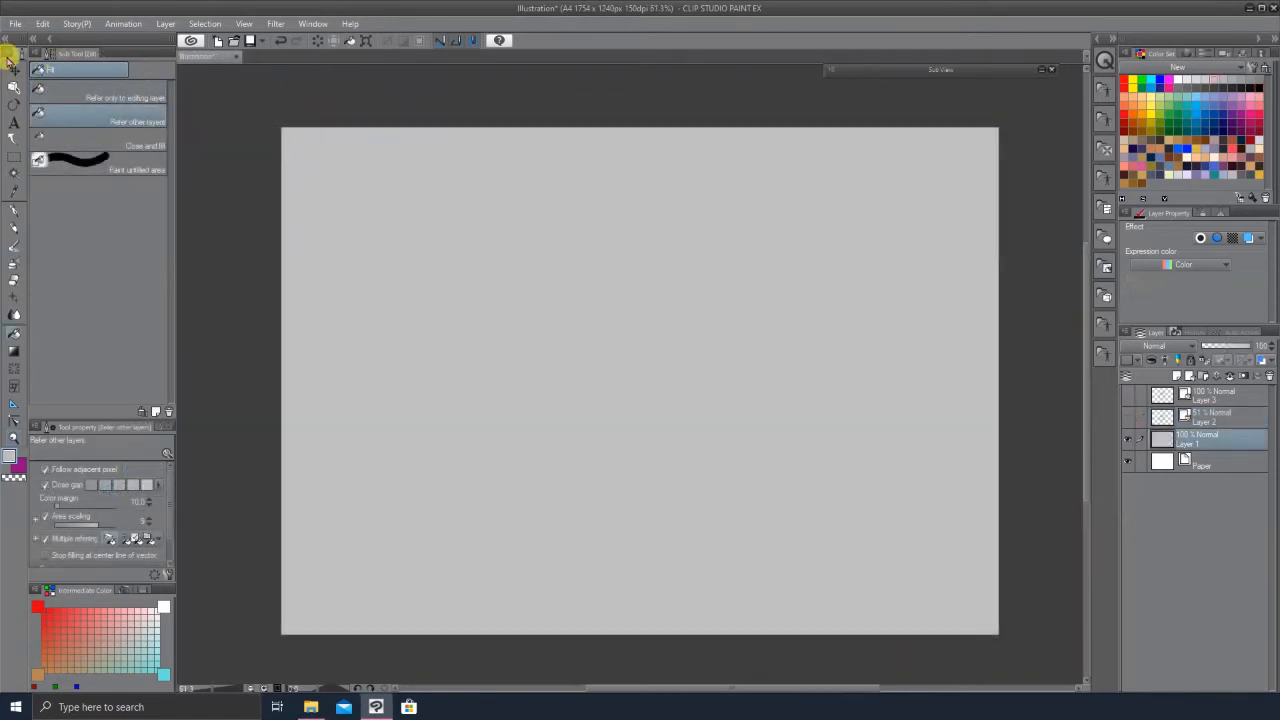
Step: Select the Move layer tool and Layer 3, then open the Sub View palette
{"action": "left_click", "coordinate": [14, 69]}
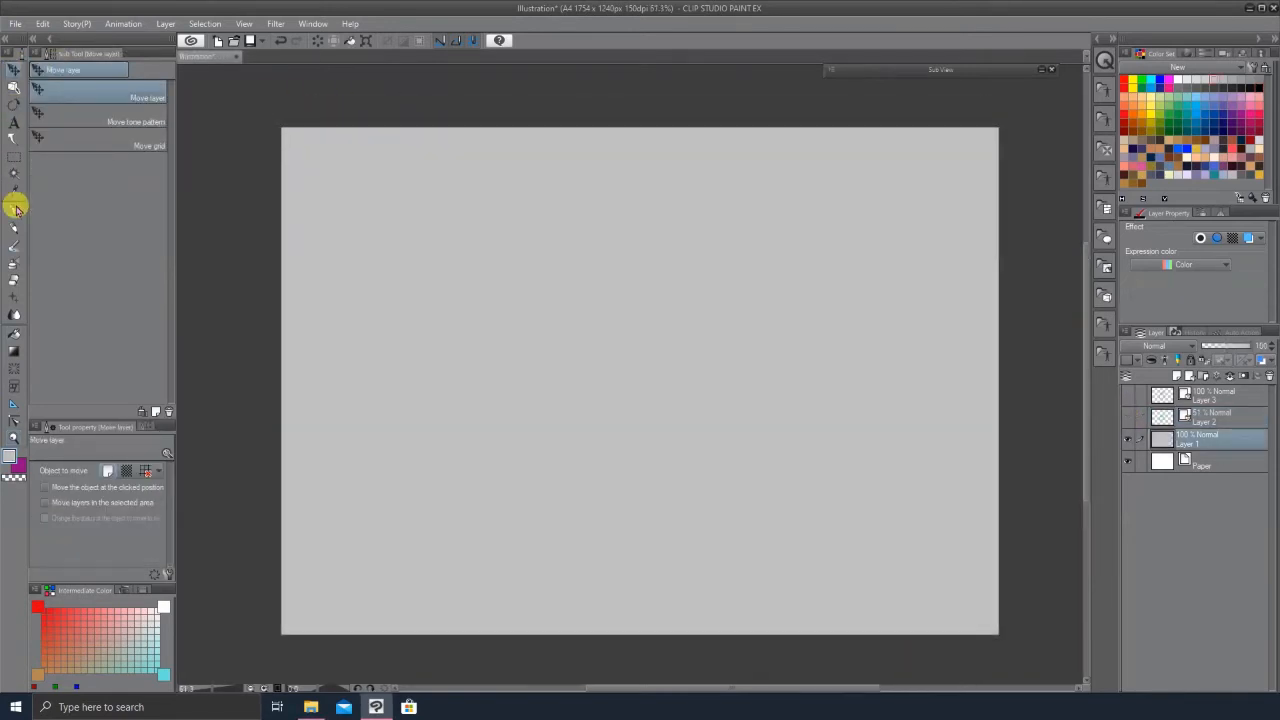
{"action": "left_click", "coordinate": [1205, 397]}
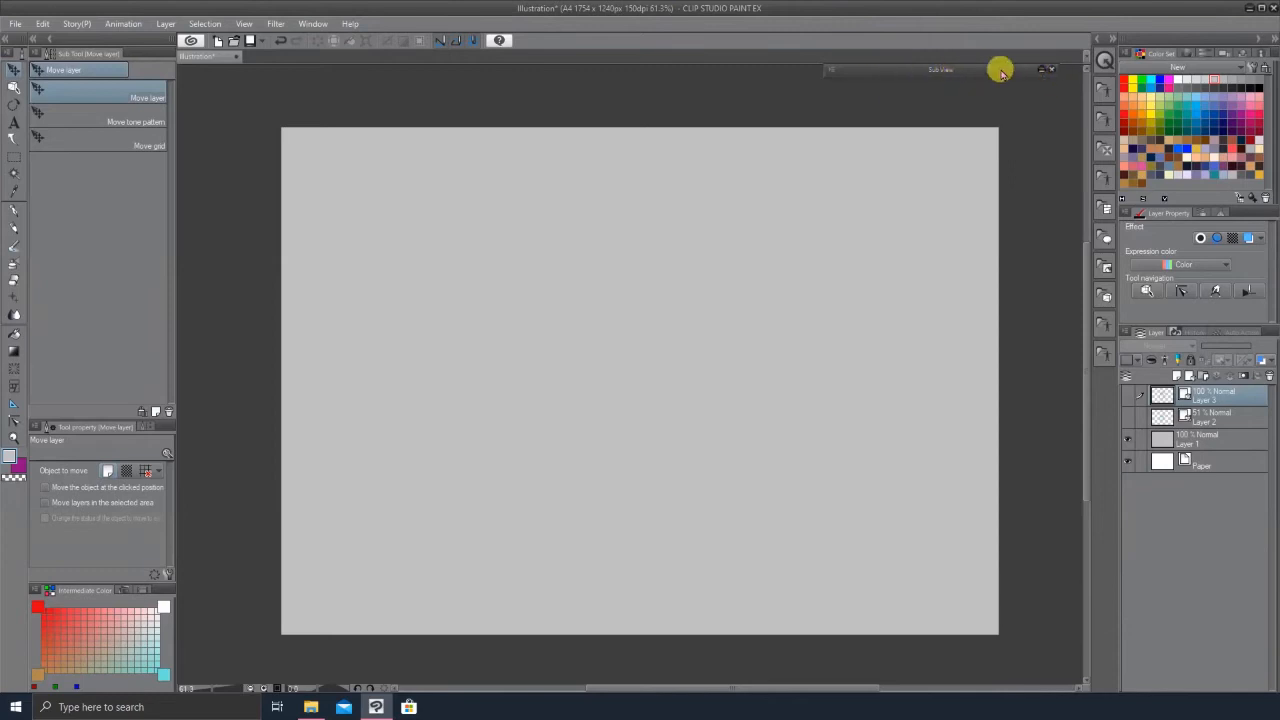
{"action": "left_click", "coordinate": [303, 24]}
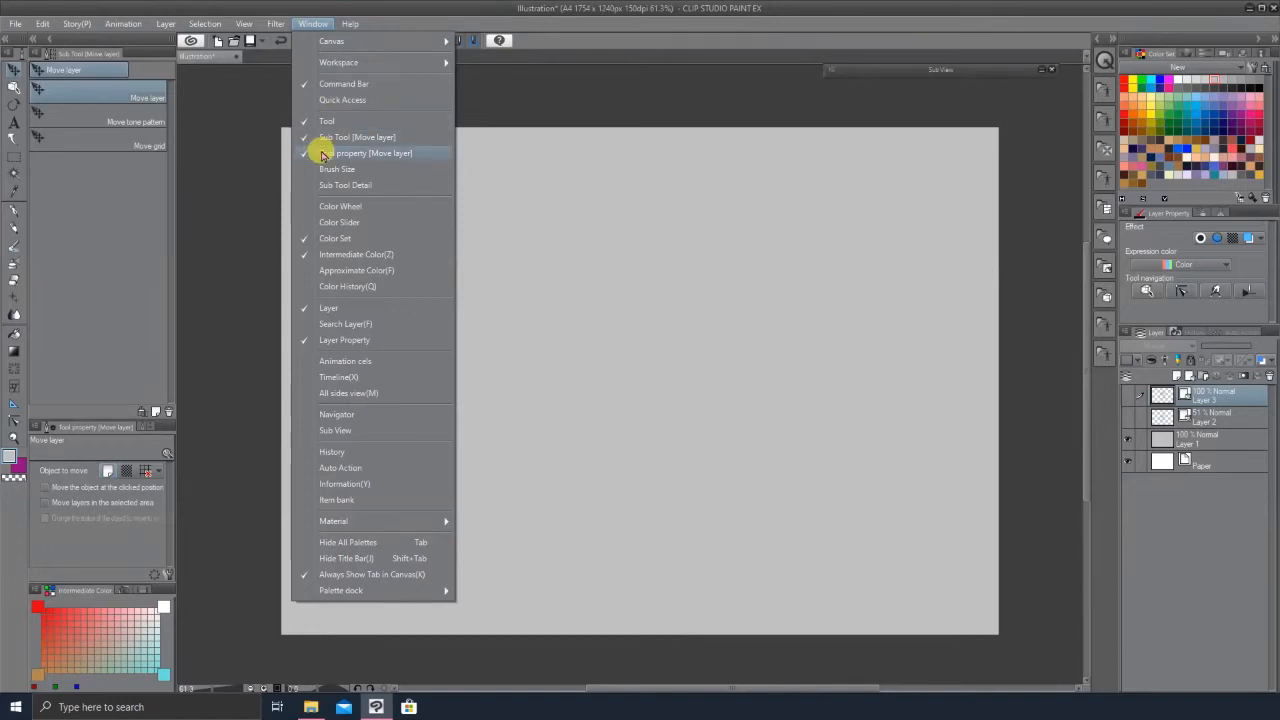
{"action": "left_click", "coordinate": [361, 431]}
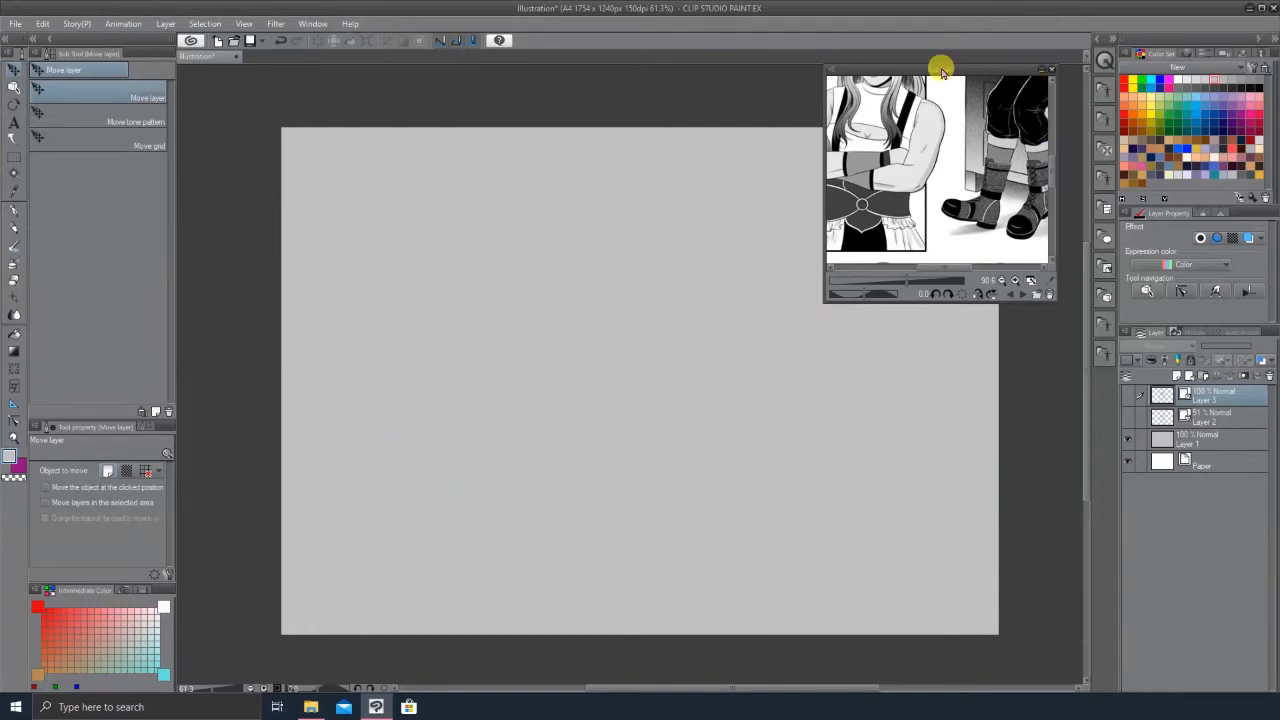
Step: Reposition the Sub View window and step through its reference images, adjusting the zoom
{"action": "left_click_drag", "start_coordinate": [960, 67], "coordinate": [1209, 48]}
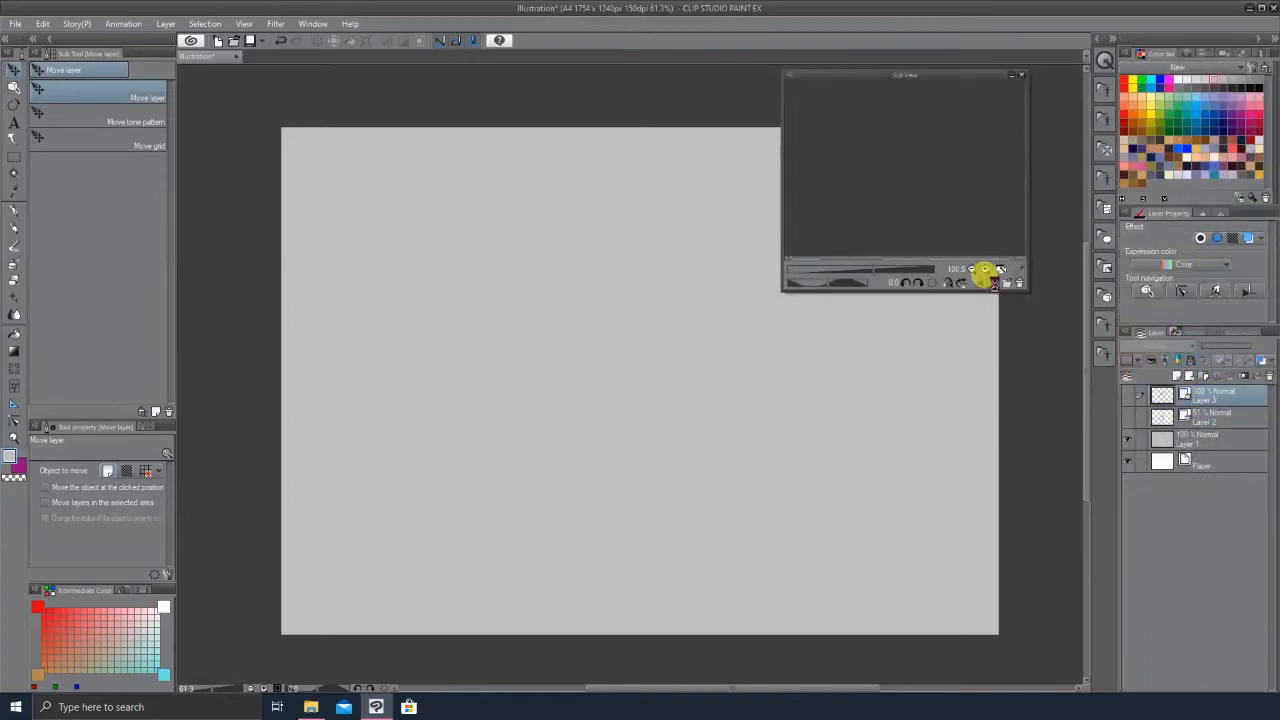
{"action": "left_click", "coordinate": [984, 271]}
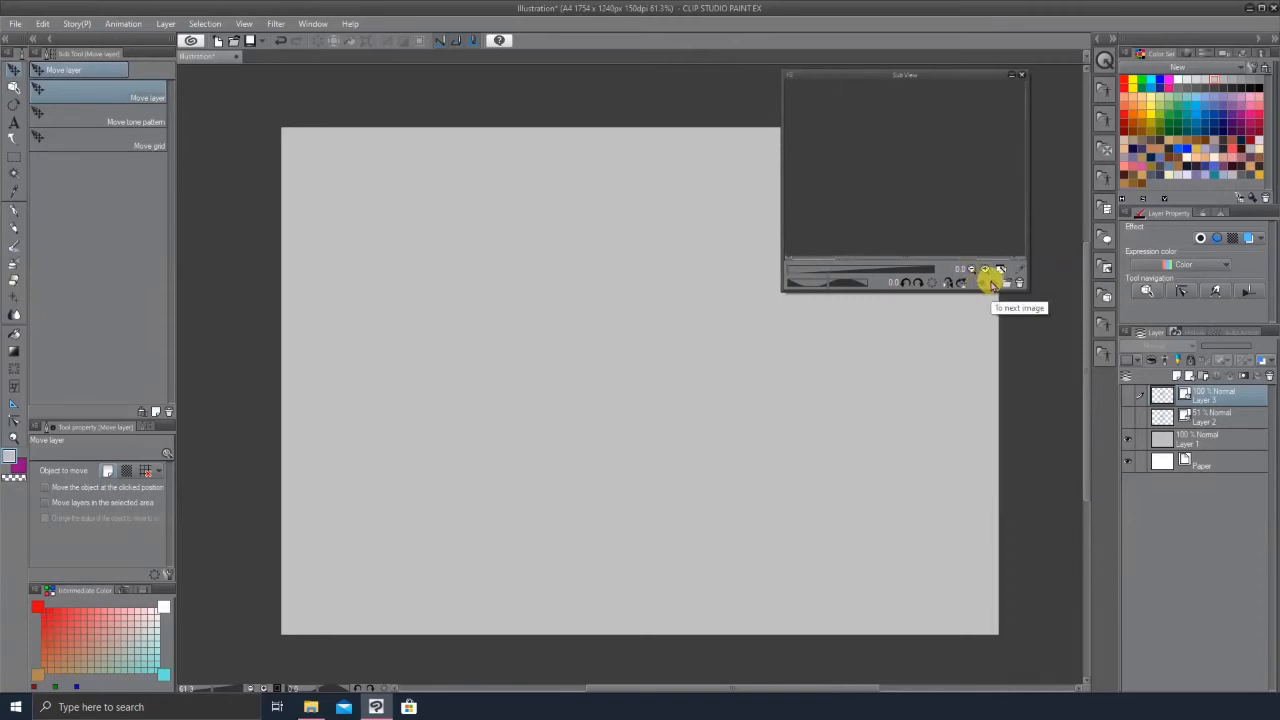
{"action": "left_click", "coordinate": [975, 282]}
{"action": "left_click_drag", "start_coordinate": [843, 274], "coordinate": [866, 270]}
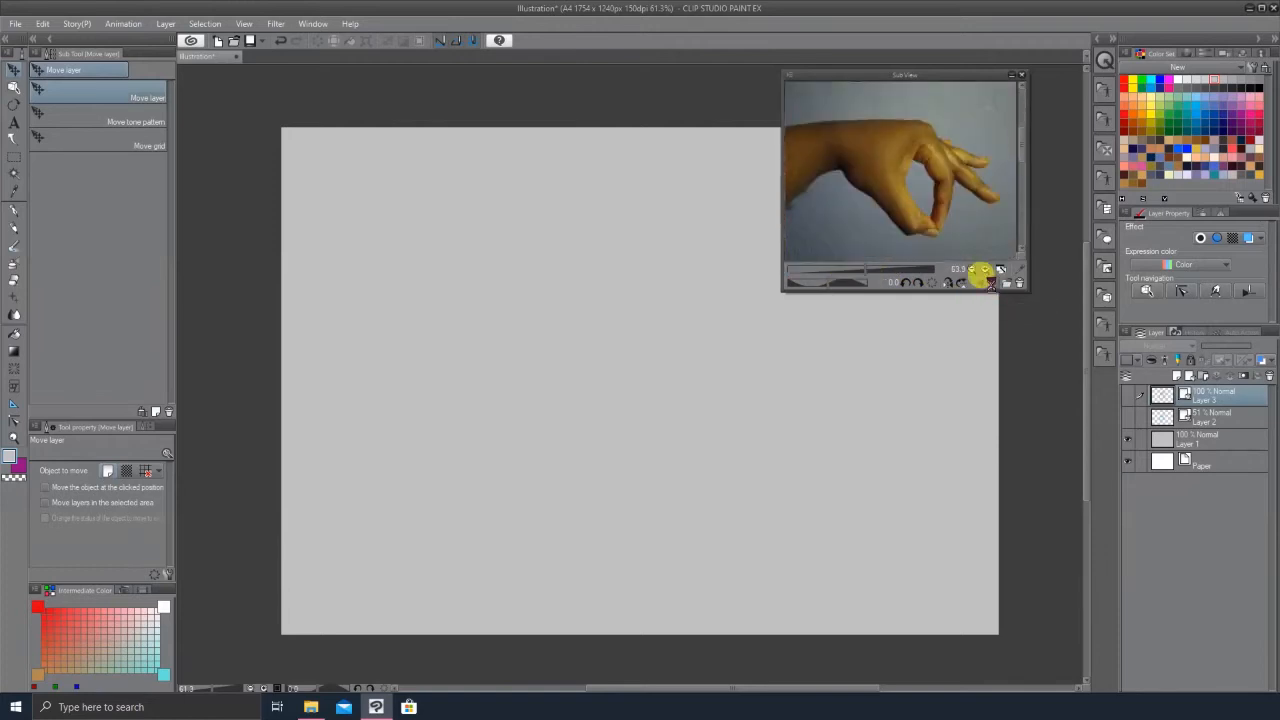
Step: Import the reference photo DSC03387 from the hands2 folder into the Sub View and adjust its zoom
{"action": "left_click", "coordinate": [985, 283]}
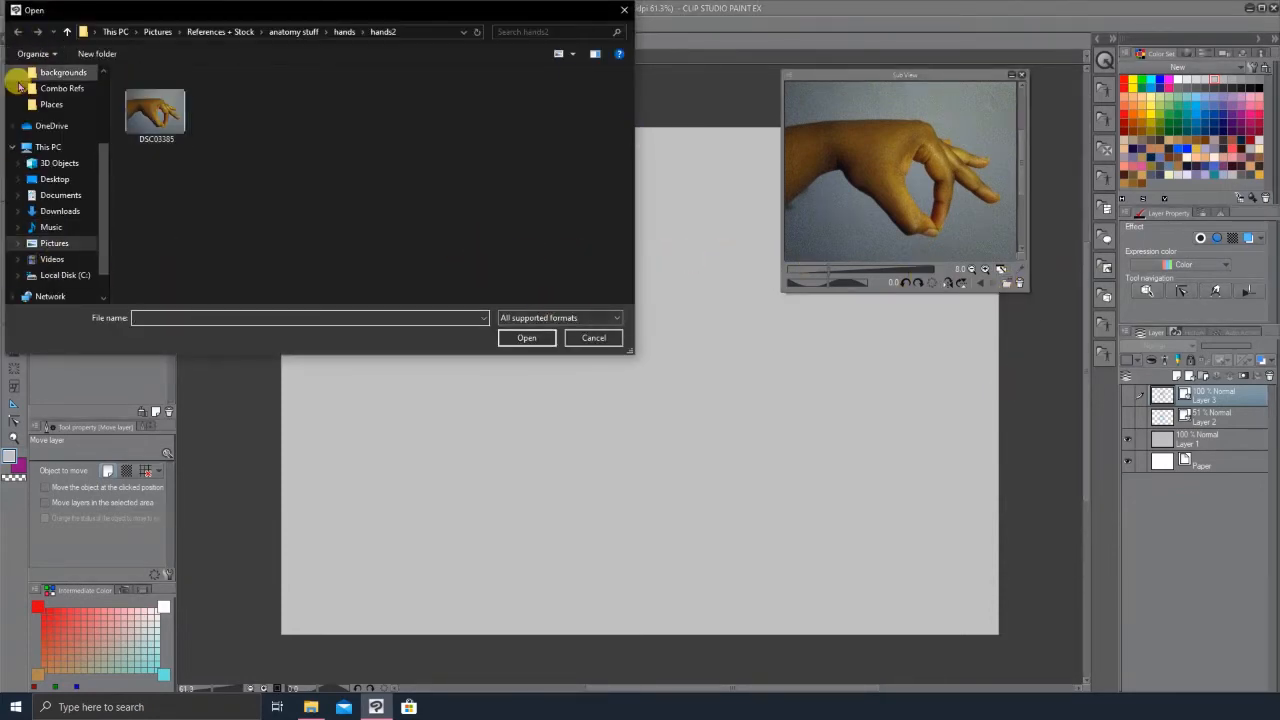
{"action": "left_click", "coordinate": [303, 110]}
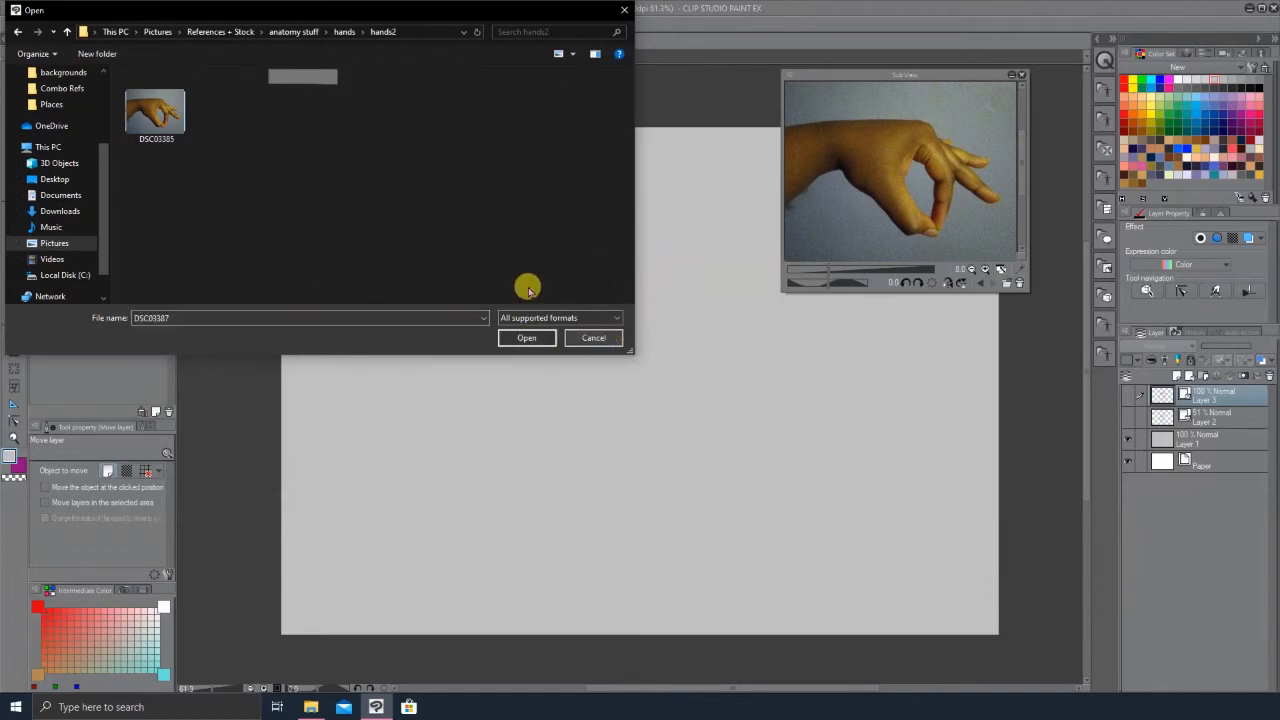
{"action": "left_click", "coordinate": [600, 340]}
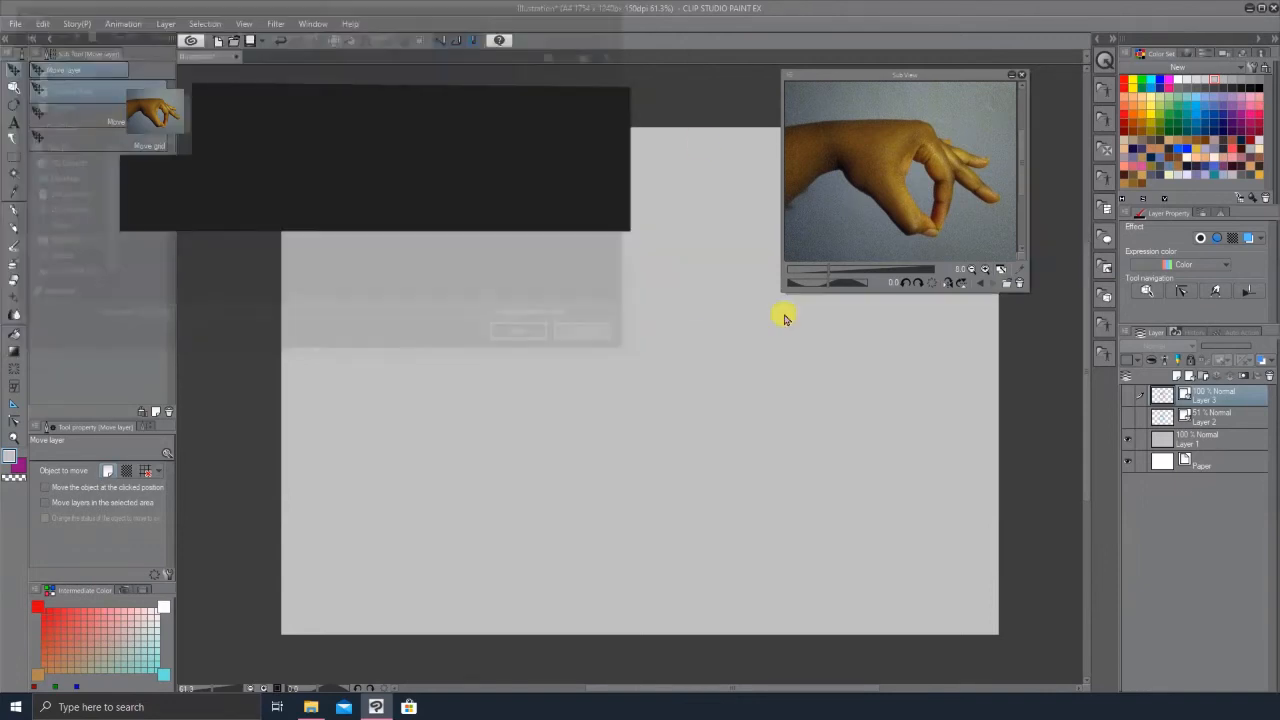
{"action": "mouse_move", "coordinate": [830, 270]}
{"action": "left_mouse_down"}
{"action": "mouse_move", "coordinate": [846, 271]}
{"action": "mouse_move", "coordinate": [820, 272]}
{"action": "left_mouse_up"}
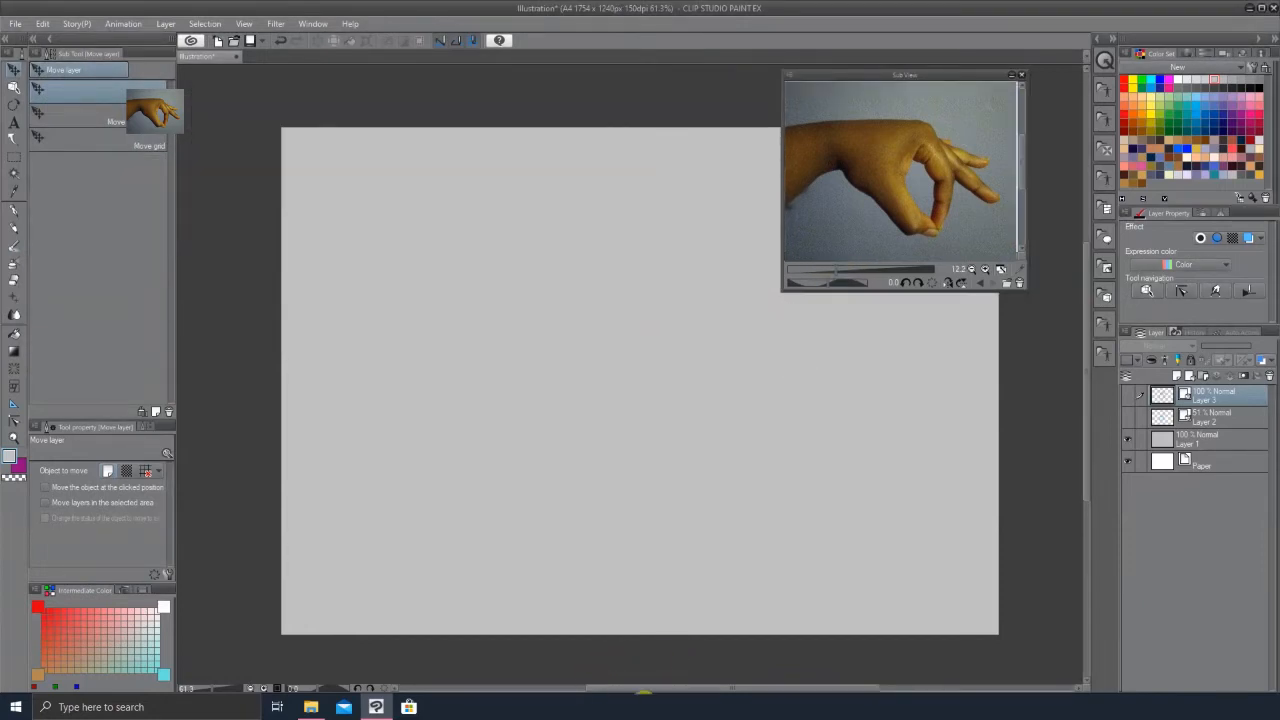
Step: Collapse the Sub View window and dock it above the canvas
{"action": "mouse_move", "coordinate": [666, 684]}
{"action": "left_mouse_down"}
{"action": "mouse_move", "coordinate": [712, 686]}
{"action": "mouse_move", "coordinate": [662, 686]}
{"action": "left_mouse_up"}
{"action": "left_click", "coordinate": [1013, 77]}
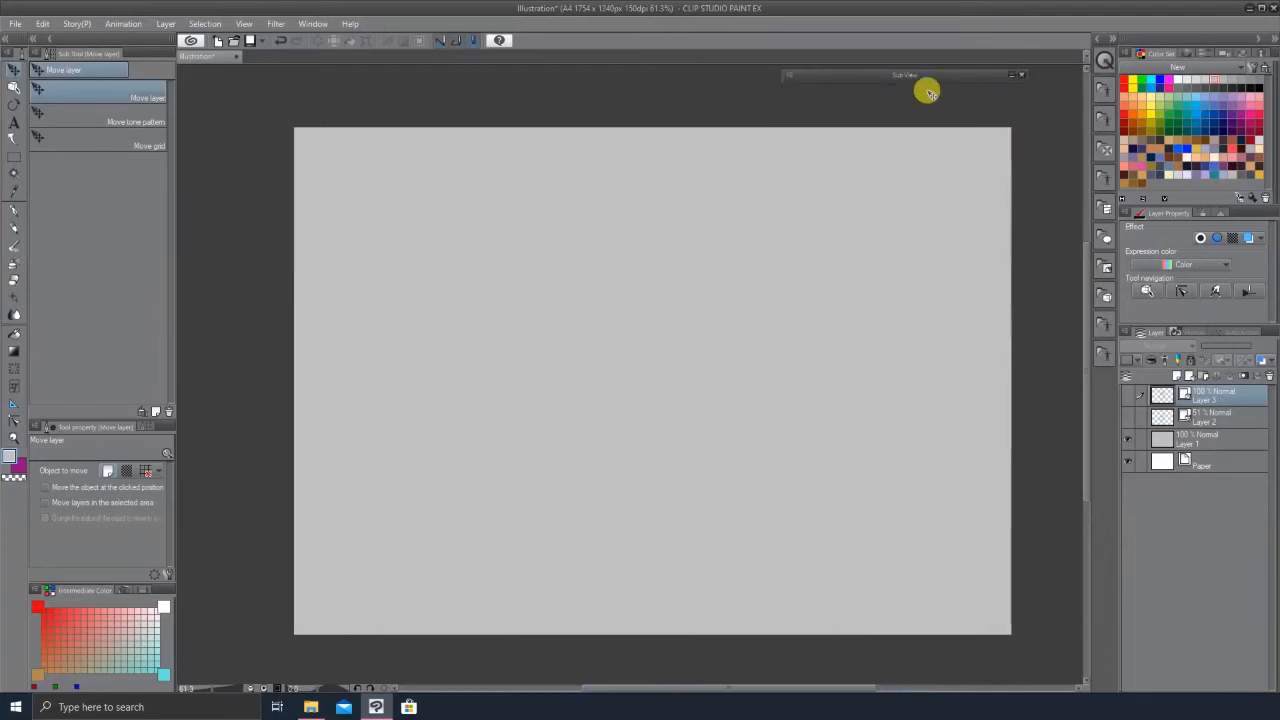
{"action": "left_click_drag", "start_coordinate": [920, 77], "coordinate": [961, 66]}
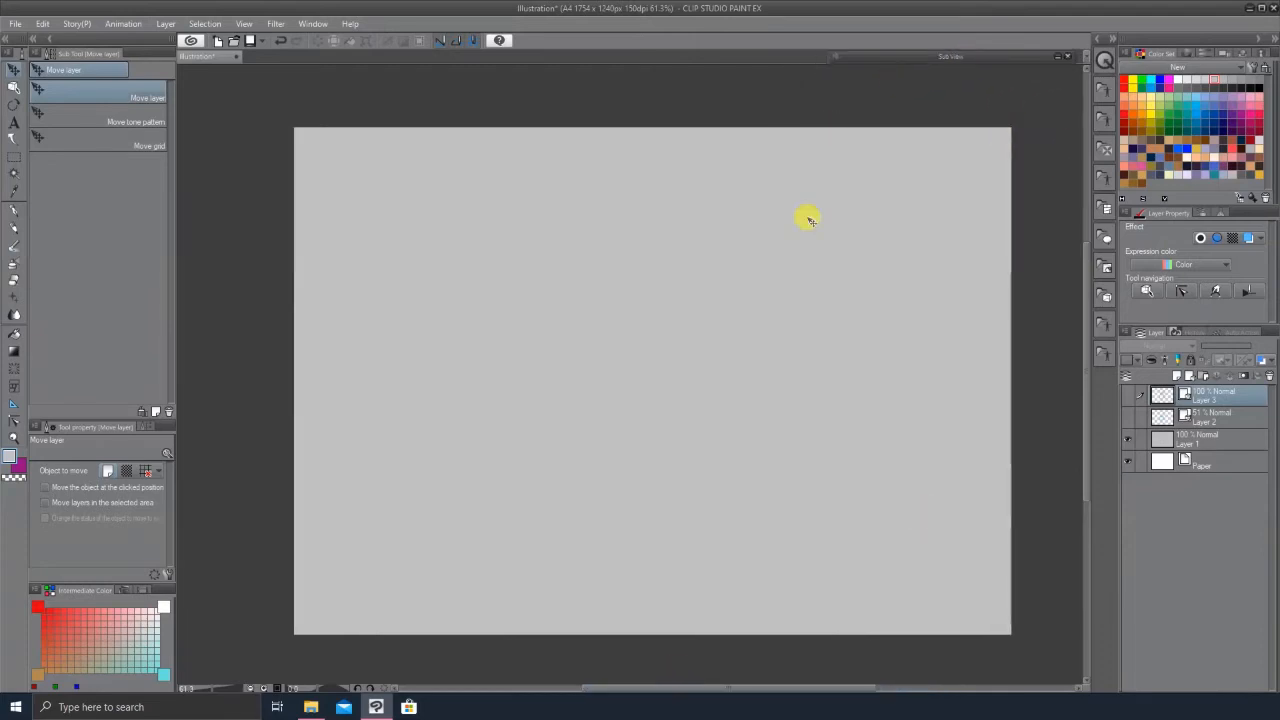
{"action": "left_click_drag", "start_coordinate": [777, 684], "coordinate": [792, 686]}
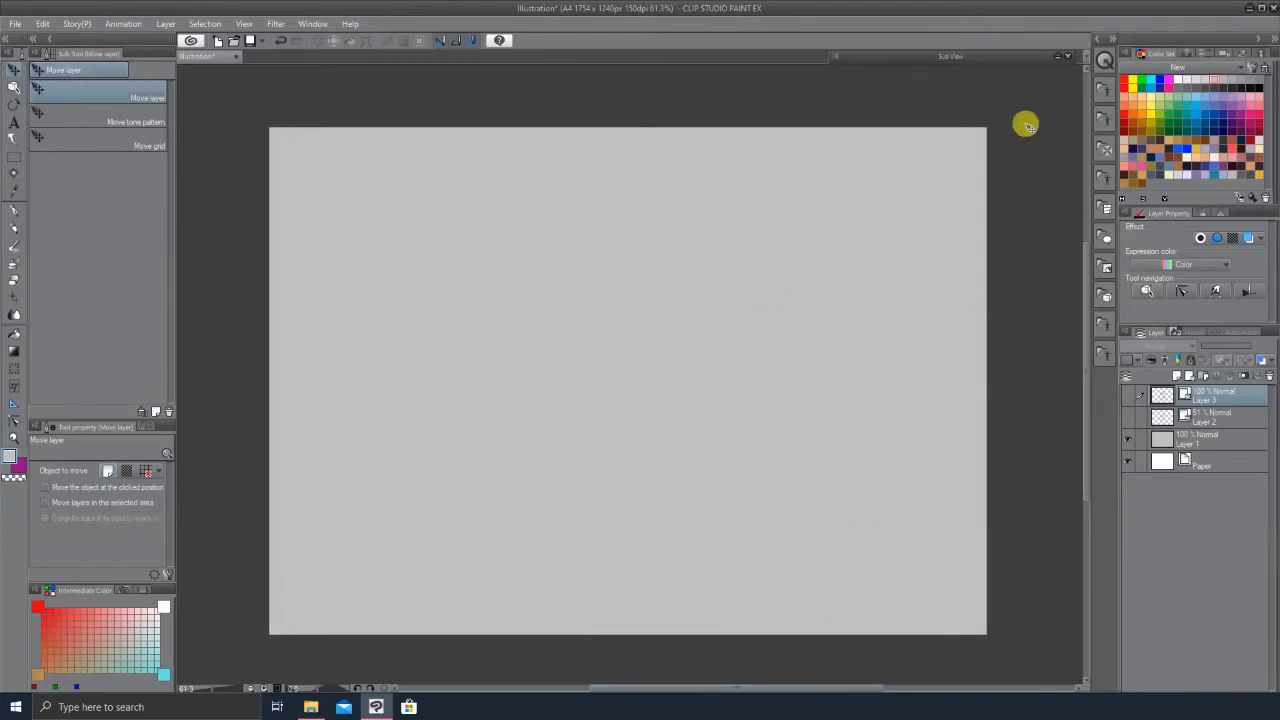
Step: Open the Material palette, browse to 3D Body type, and place the 3D drawing figure-Ver 2 (Male) on the canvas
{"action": "left_click", "coordinate": [1098, 39]}
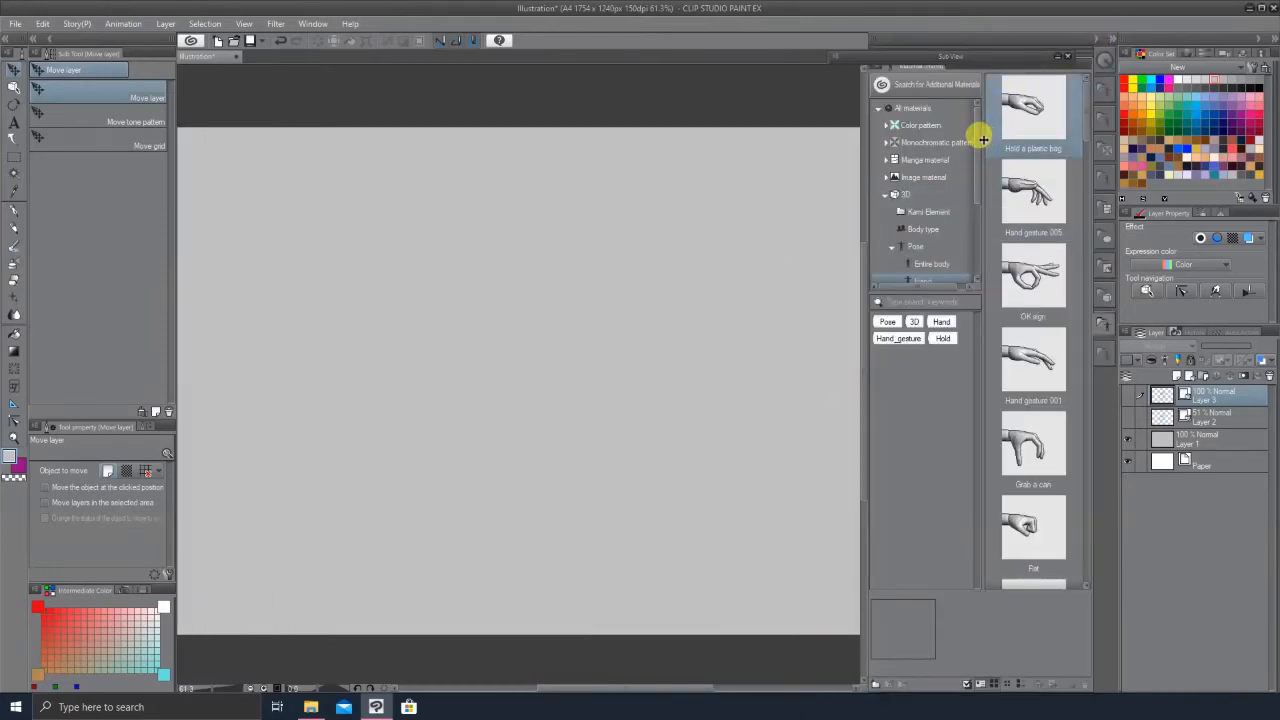
{"action": "mouse_move", "coordinate": [980, 130]}
{"action": "left_mouse_down"}
{"action": "mouse_move", "coordinate": [976, 230]}
{"action": "mouse_move", "coordinate": [979, 145]}
{"action": "left_mouse_up"}
{"action": "left_click", "coordinate": [885, 165]}
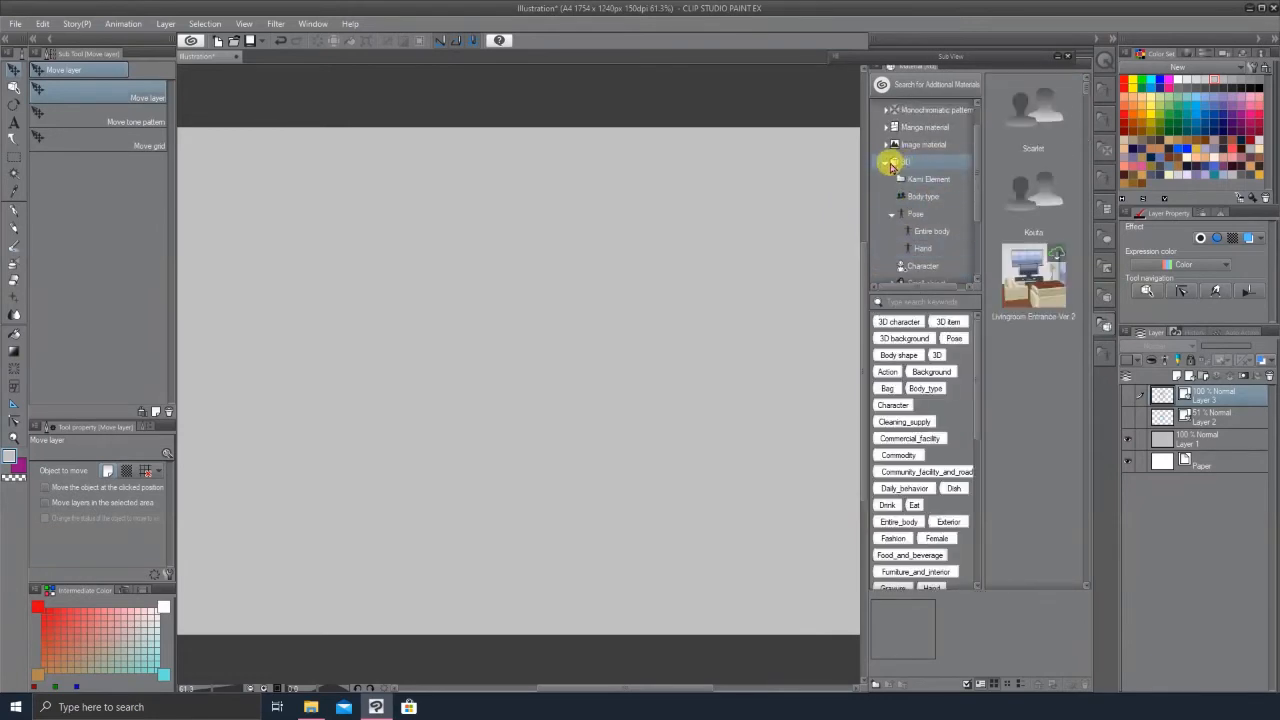
{"action": "left_click", "coordinate": [885, 162]}
{"action": "left_click", "coordinate": [889, 199]}
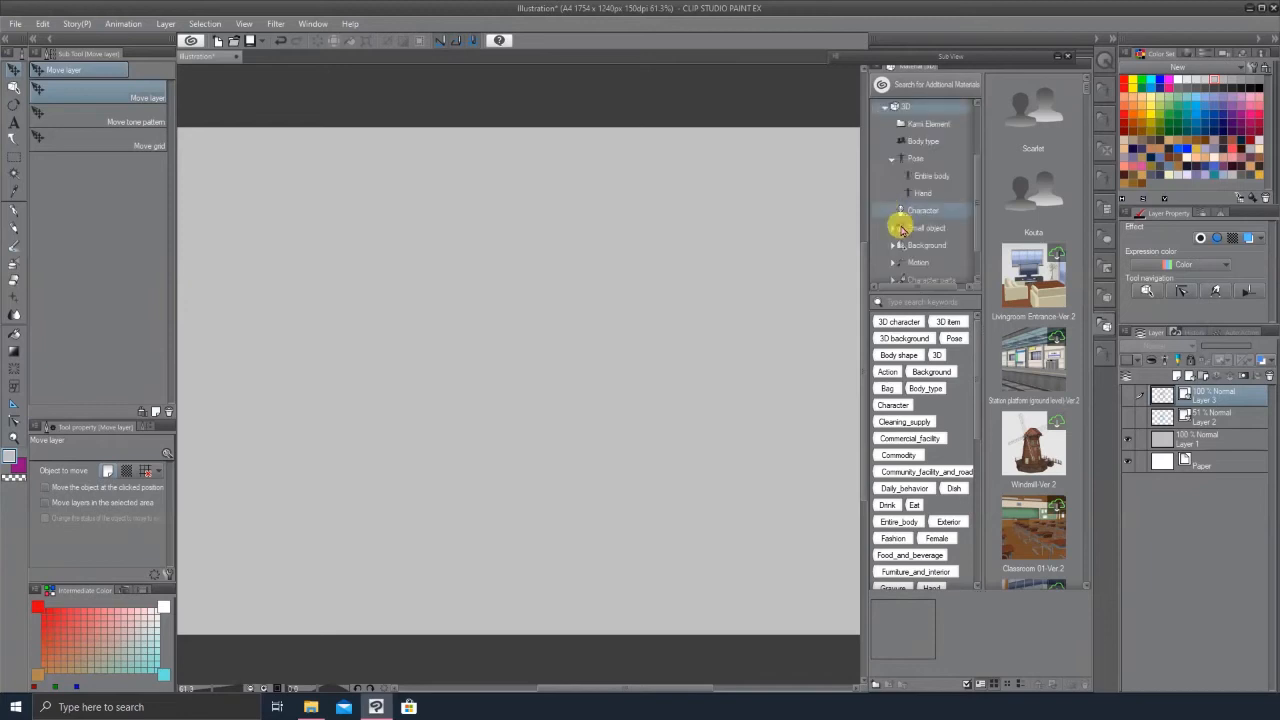
{"action": "left_click", "coordinate": [929, 142]}
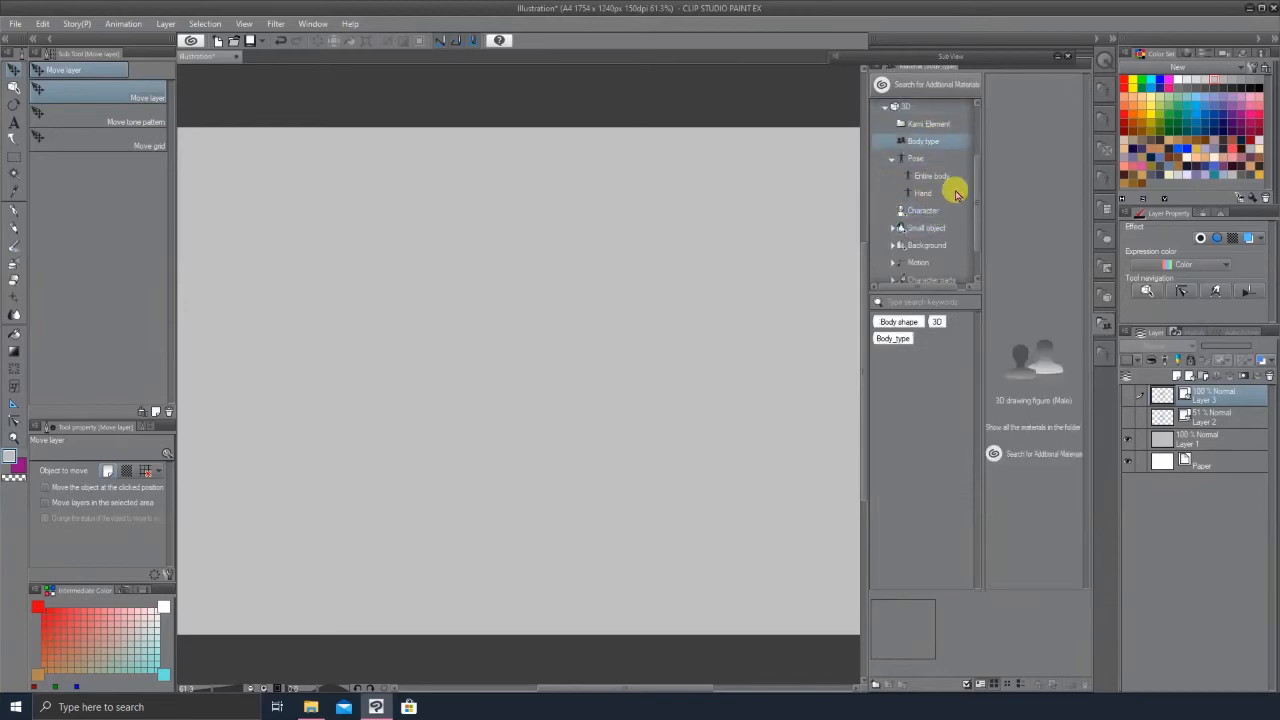
{"action": "mouse_move", "coordinate": [1043, 120]}
{"action": "left_mouse_down"}
{"action": "mouse_move", "coordinate": [920, 217]}
{"action": "mouse_move", "coordinate": [606, 392]}
{"action": "left_mouse_up"}
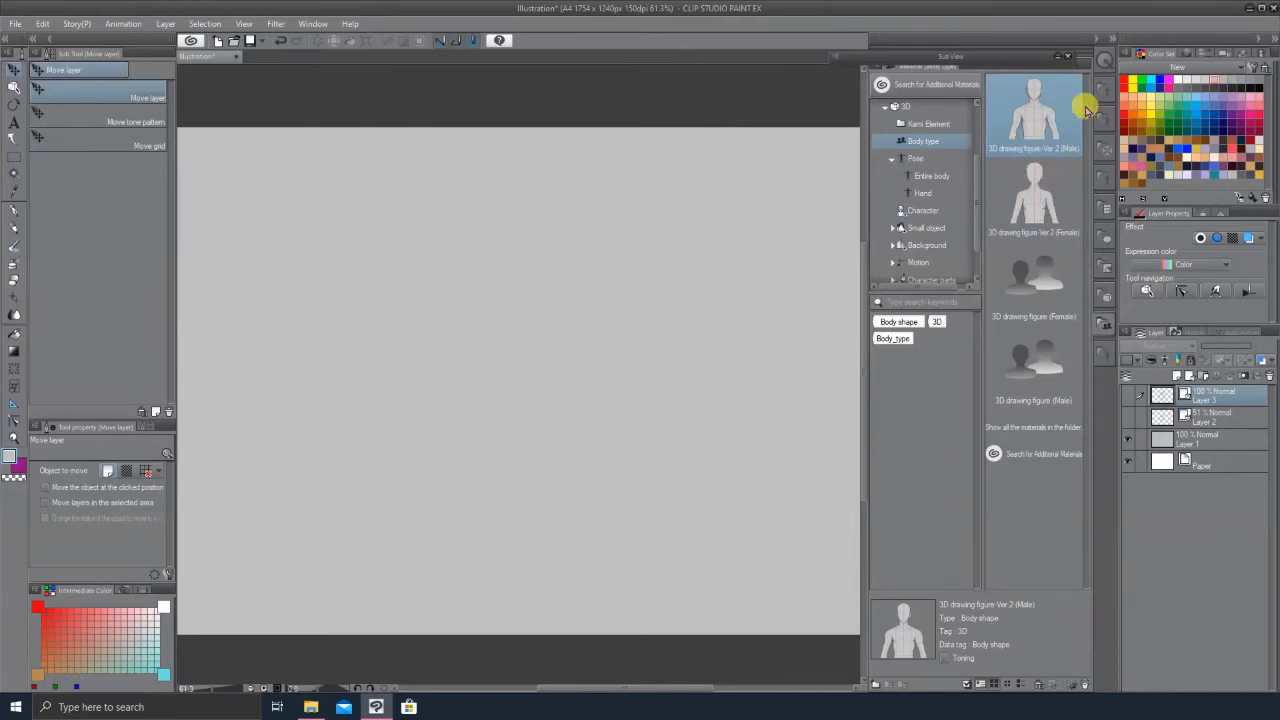
{"action": "left_click", "coordinate": [1096, 38]}
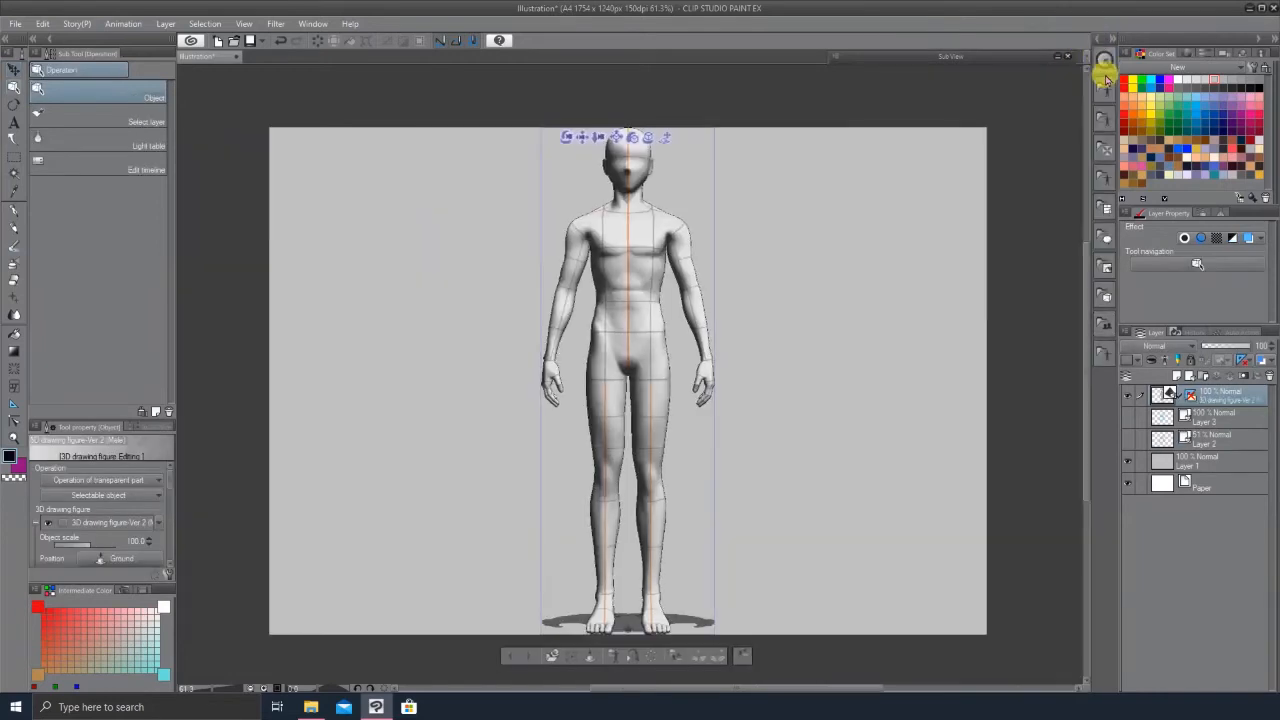
Step: Switch the 3D figure's camera to an upper-body close-up preset angle
{"action": "left_click", "coordinate": [555, 657]}
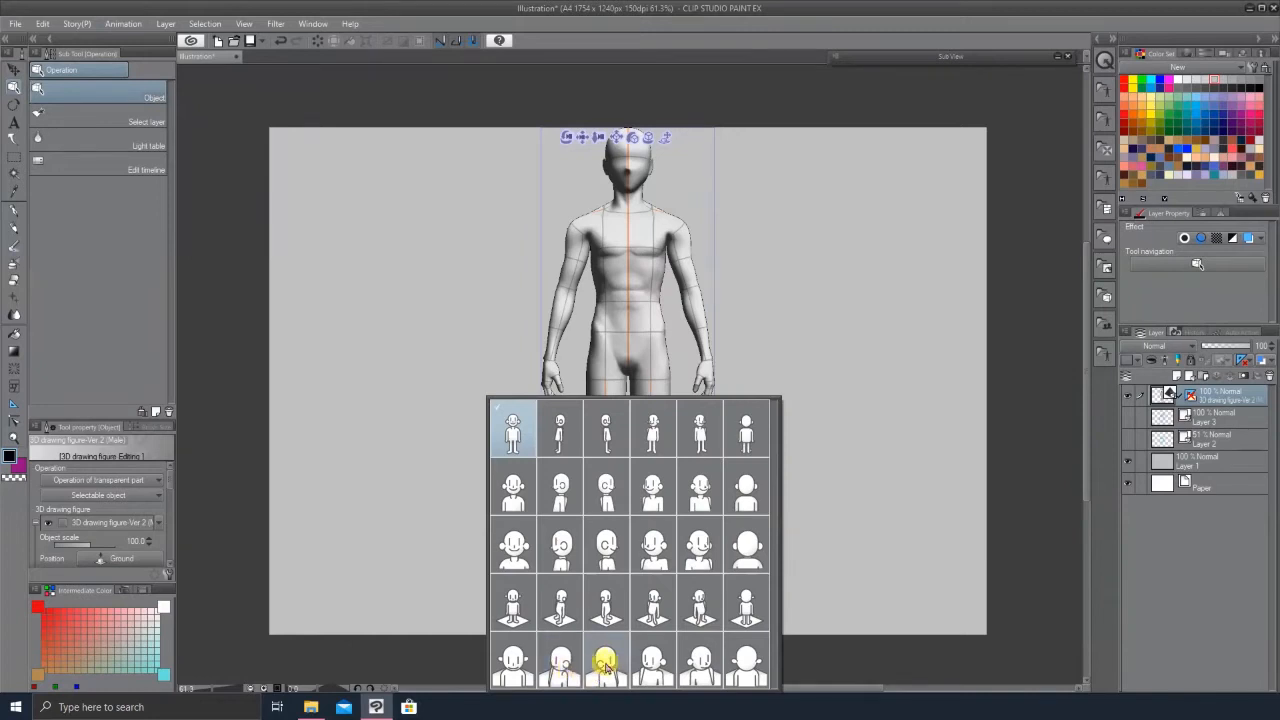
{"action": "left_click", "coordinate": [527, 541]}
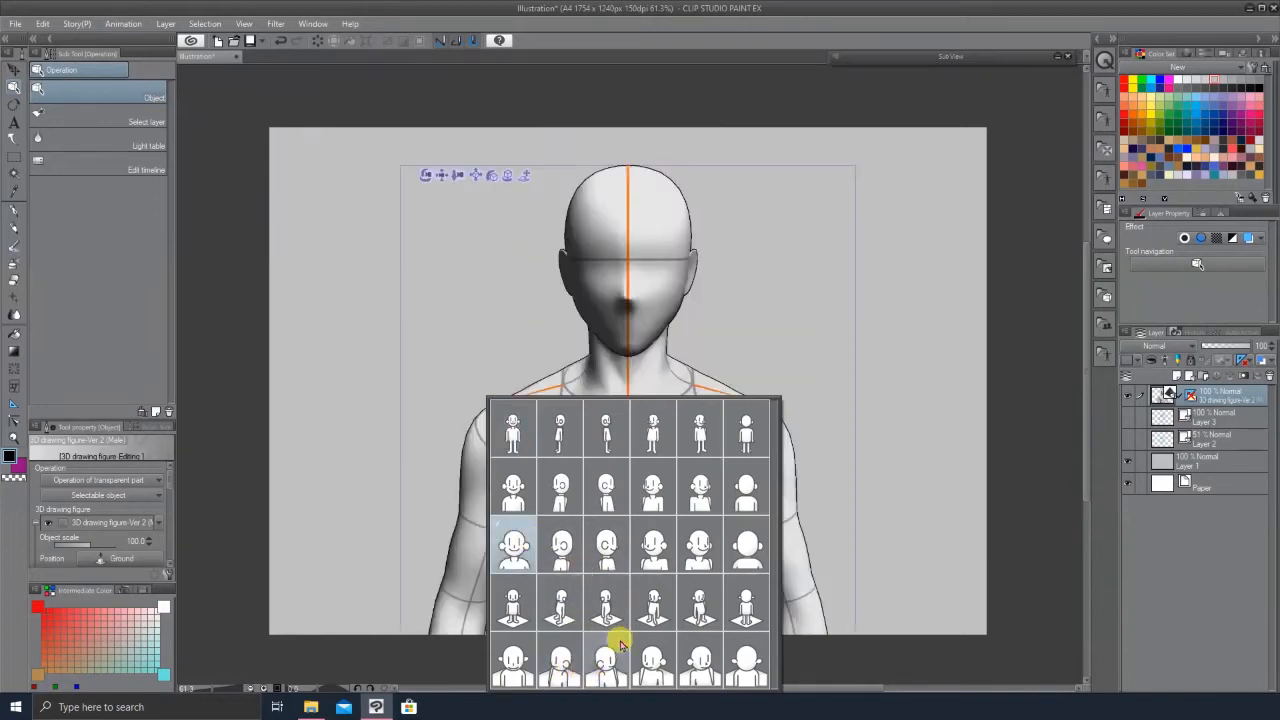
{"action": "left_click", "coordinate": [918, 524]}
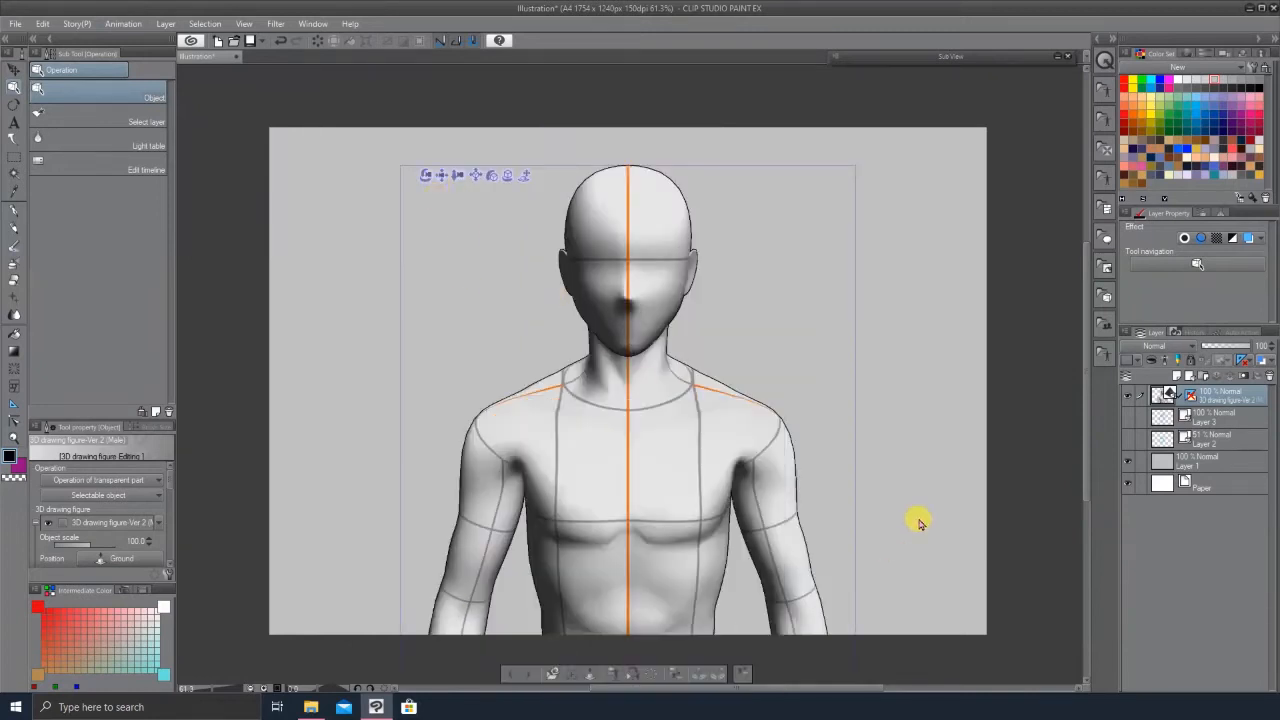
{"action": "left_click", "coordinate": [553, 675]}
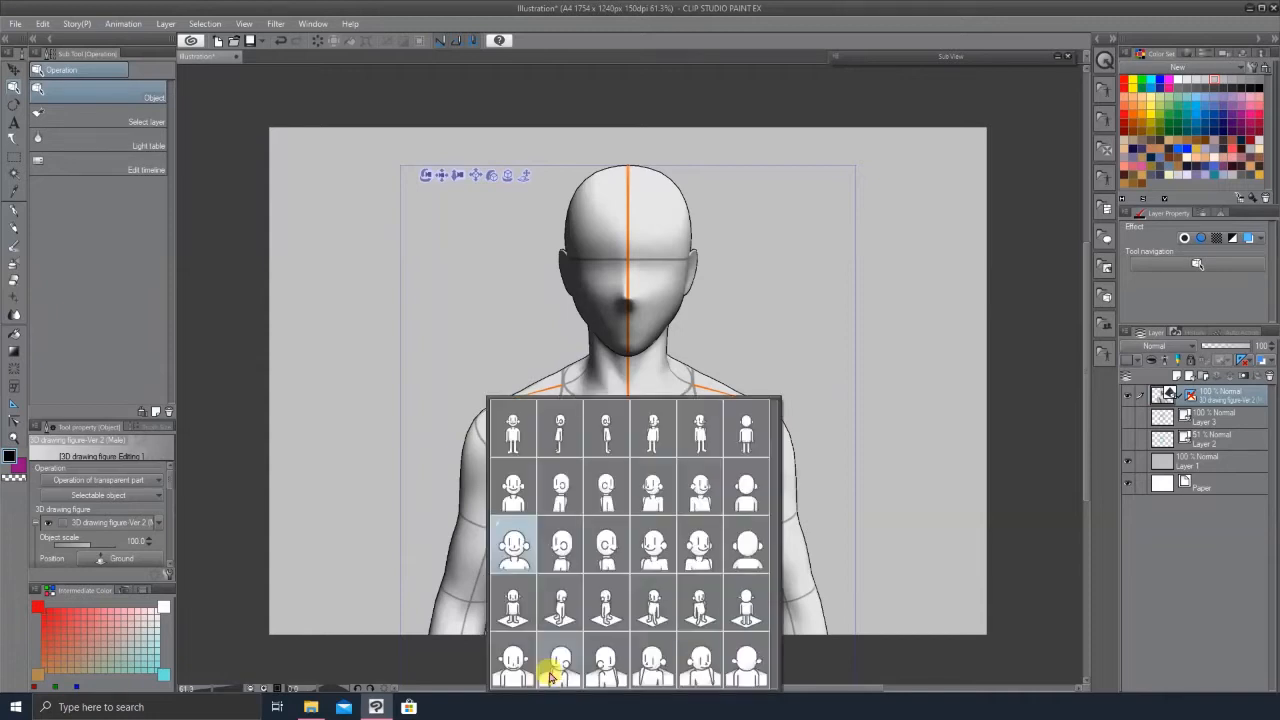
{"action": "left_click", "coordinate": [925, 417]}
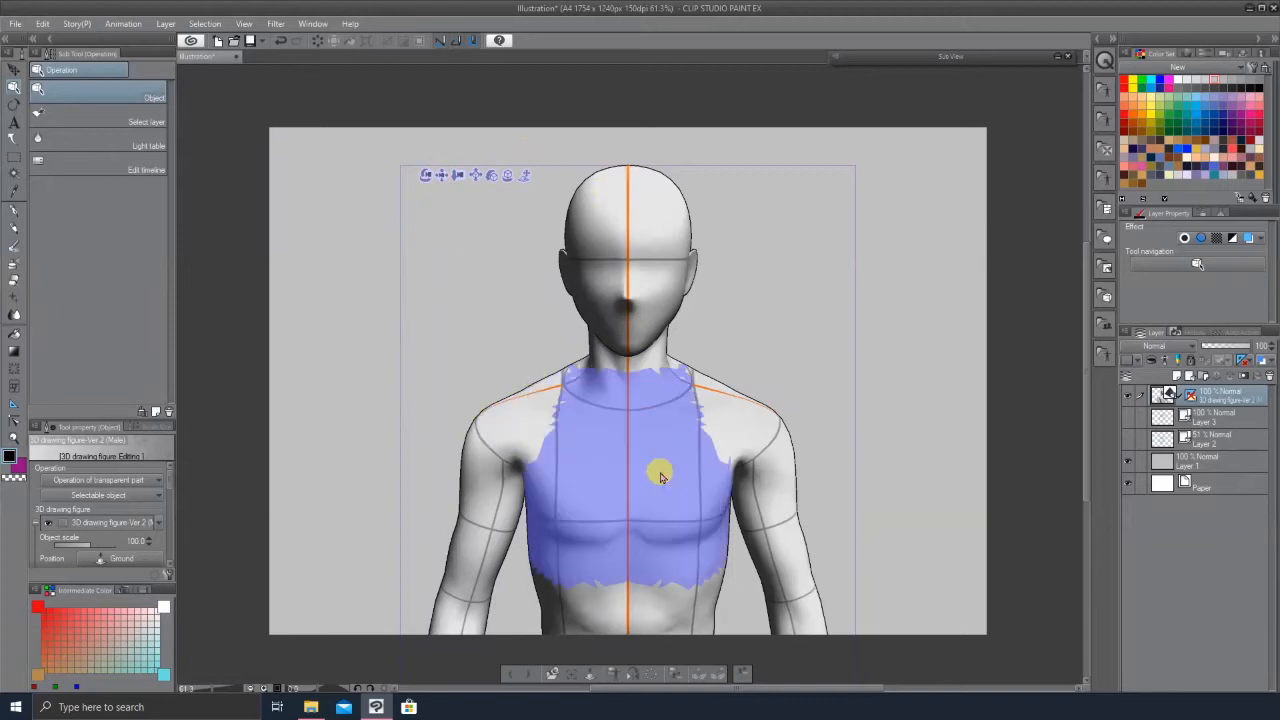
Step: Pose the figure's arm raised at the shoulder with the forearm and hand lifted as if waving
{"action": "left_click", "coordinate": [764, 477]}
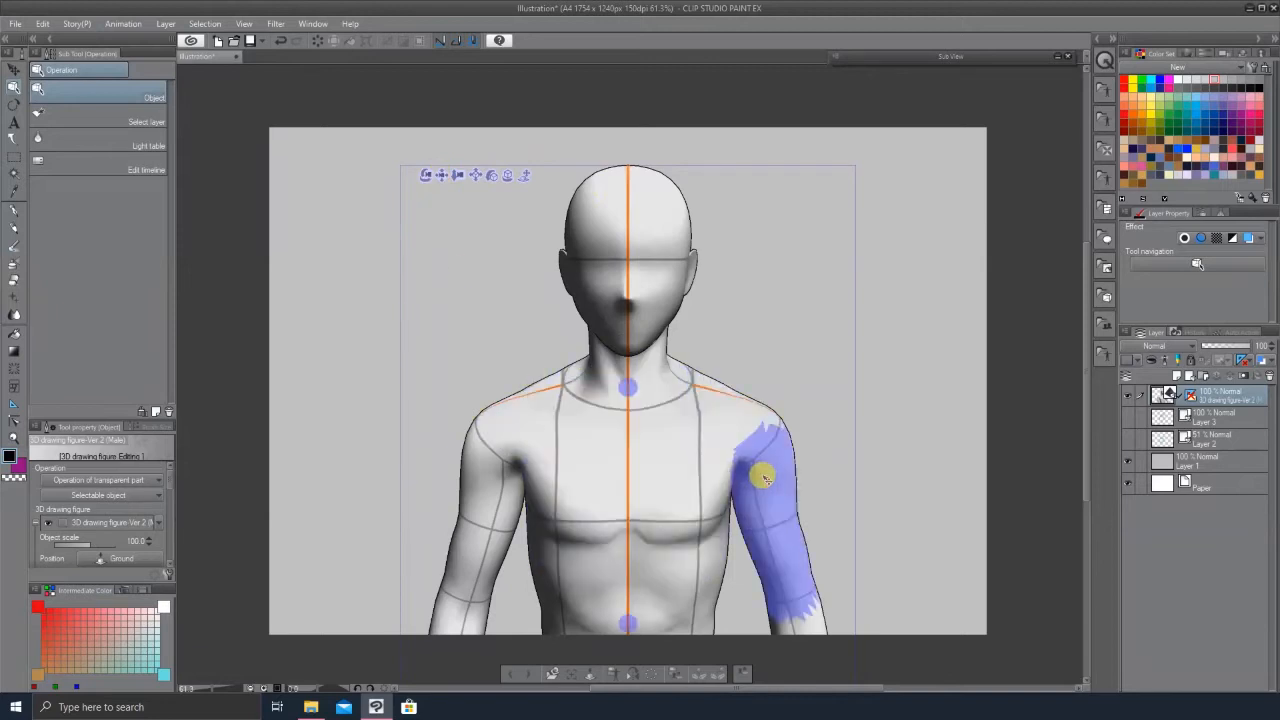
{"action": "left_click", "coordinate": [772, 485]}
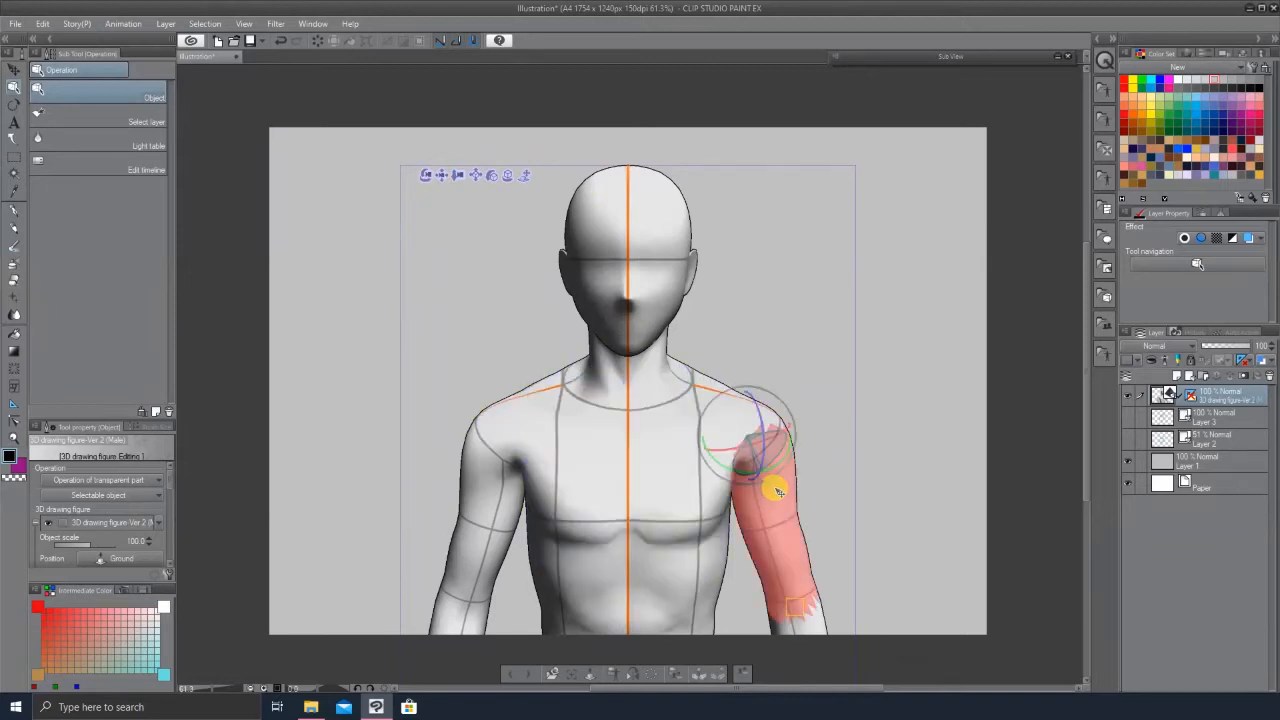
{"action": "left_click_drag", "start_coordinate": [781, 458], "coordinate": [866, 557]}
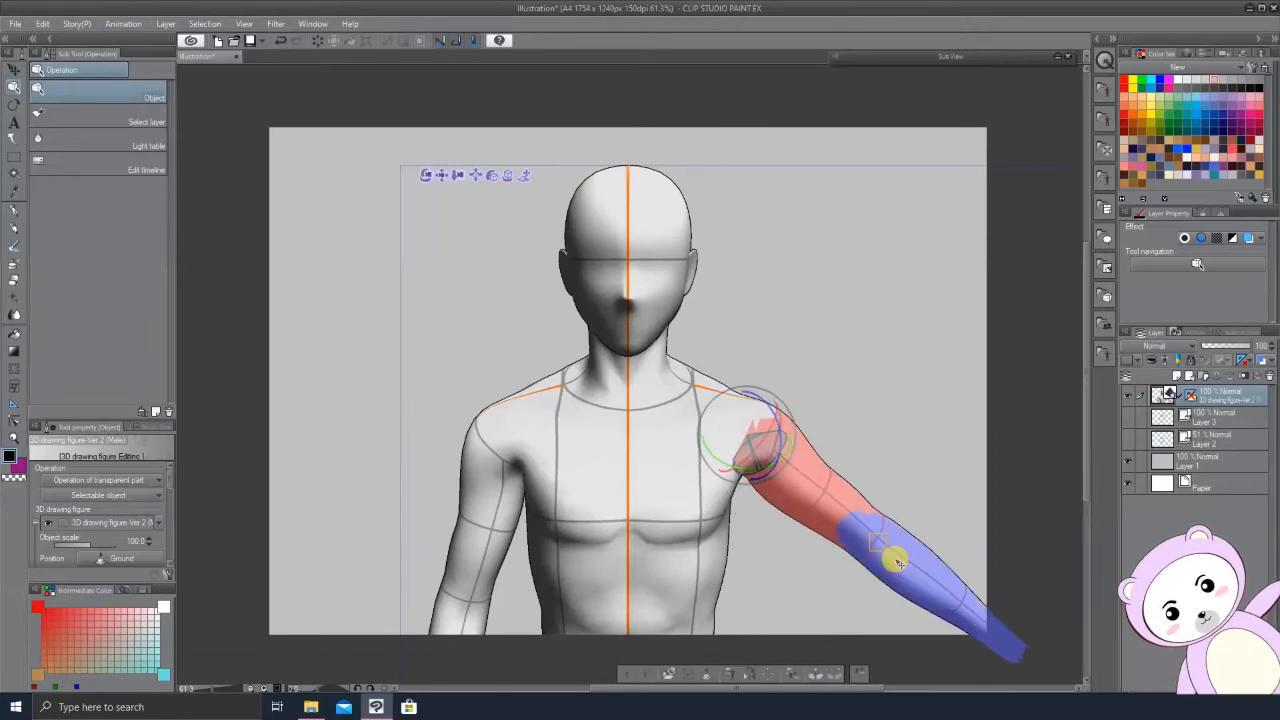
{"action": "left_click", "coordinate": [894, 557]}
{"action": "left_click_drag", "start_coordinate": [874, 491], "coordinate": [766, 416]}
{"action": "left_click_drag", "start_coordinate": [623, 382], "coordinate": [645, 391]}
{"action": "left_click", "coordinate": [826, 251]}
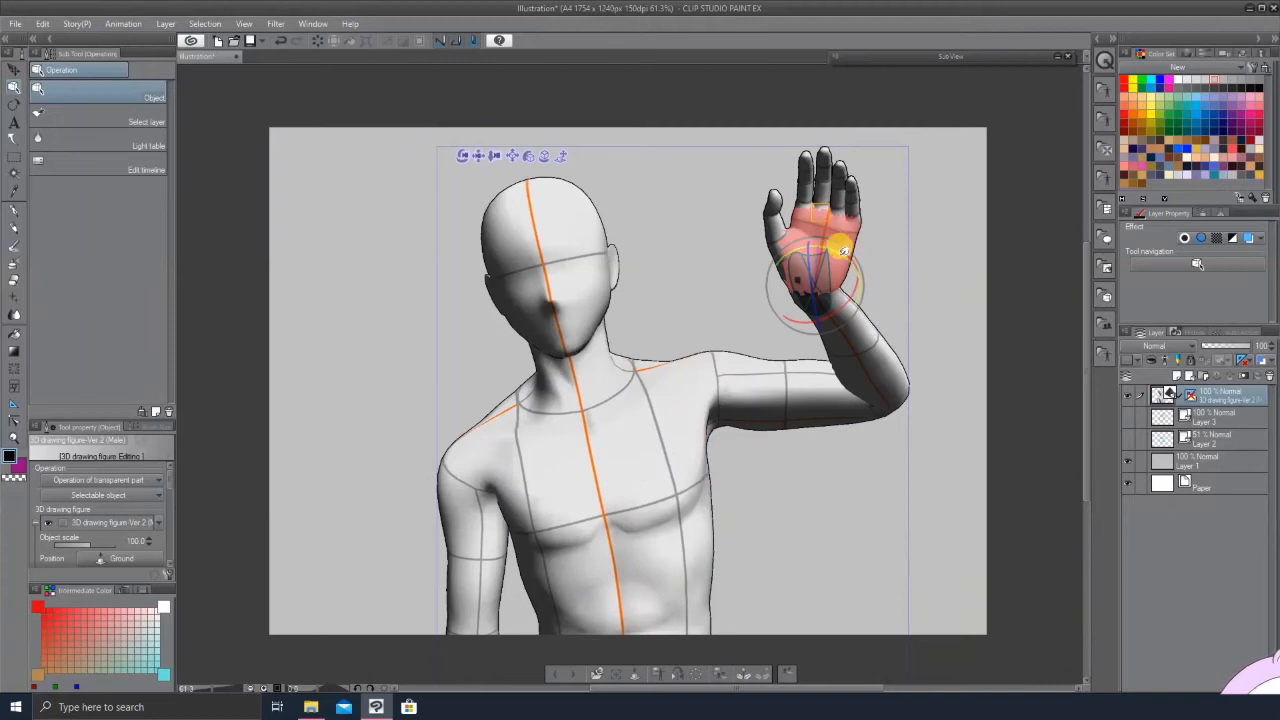
{"action": "left_click_drag", "start_coordinate": [823, 221], "coordinate": [825, 225]}
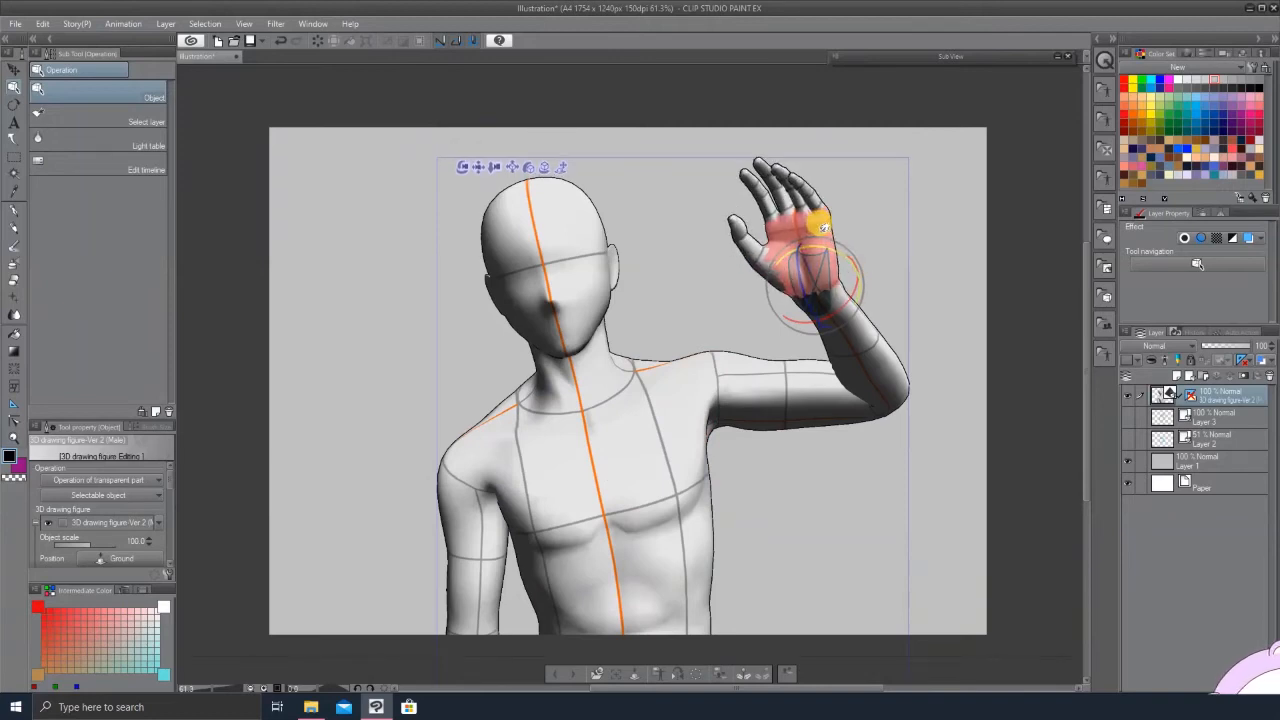
{"action": "left_click", "coordinate": [836, 252]}
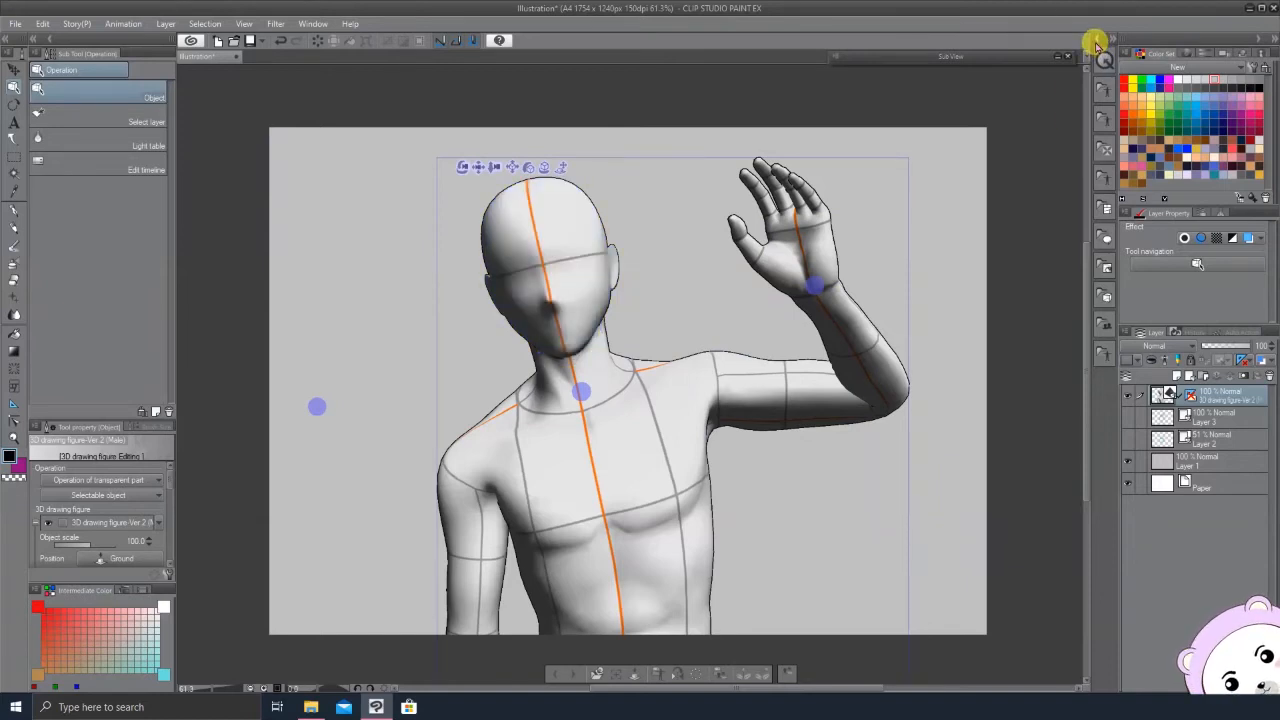
Step: Open the Material palette and browse the 3D Pose folders to the Hand poses
{"action": "left_click", "coordinate": [1096, 44]}
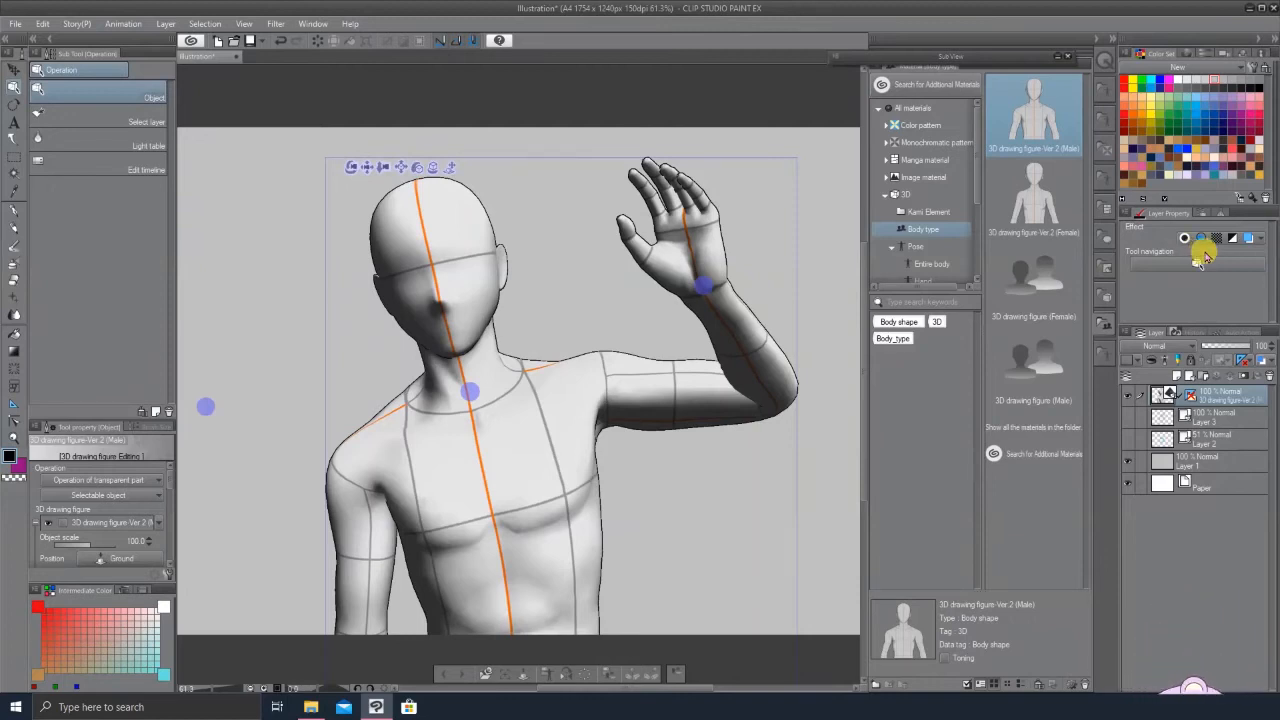
{"action": "left_click", "coordinate": [942, 263]}
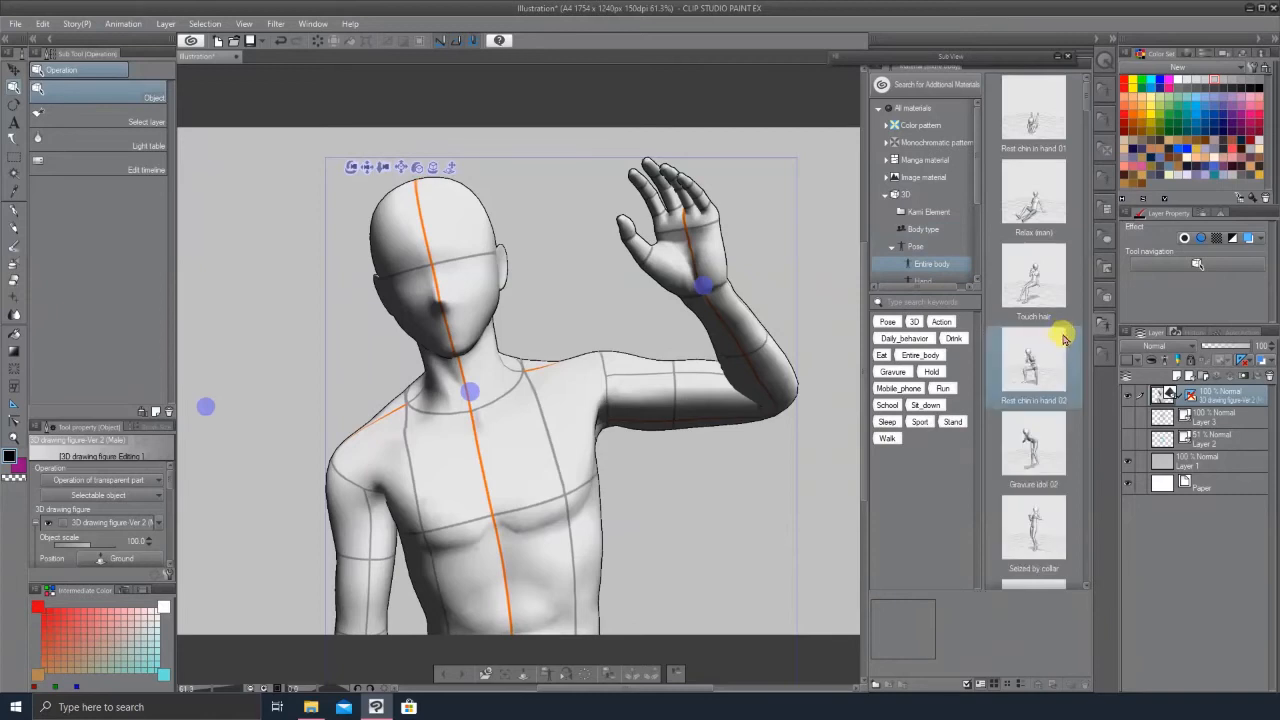
{"action": "scroll", "coordinate": [1060, 441], "scroll_direction": "down", "scroll_amount": 3}
{"action": "scroll", "coordinate": [1060, 395], "scroll_direction": "up", "scroll_amount": 3}
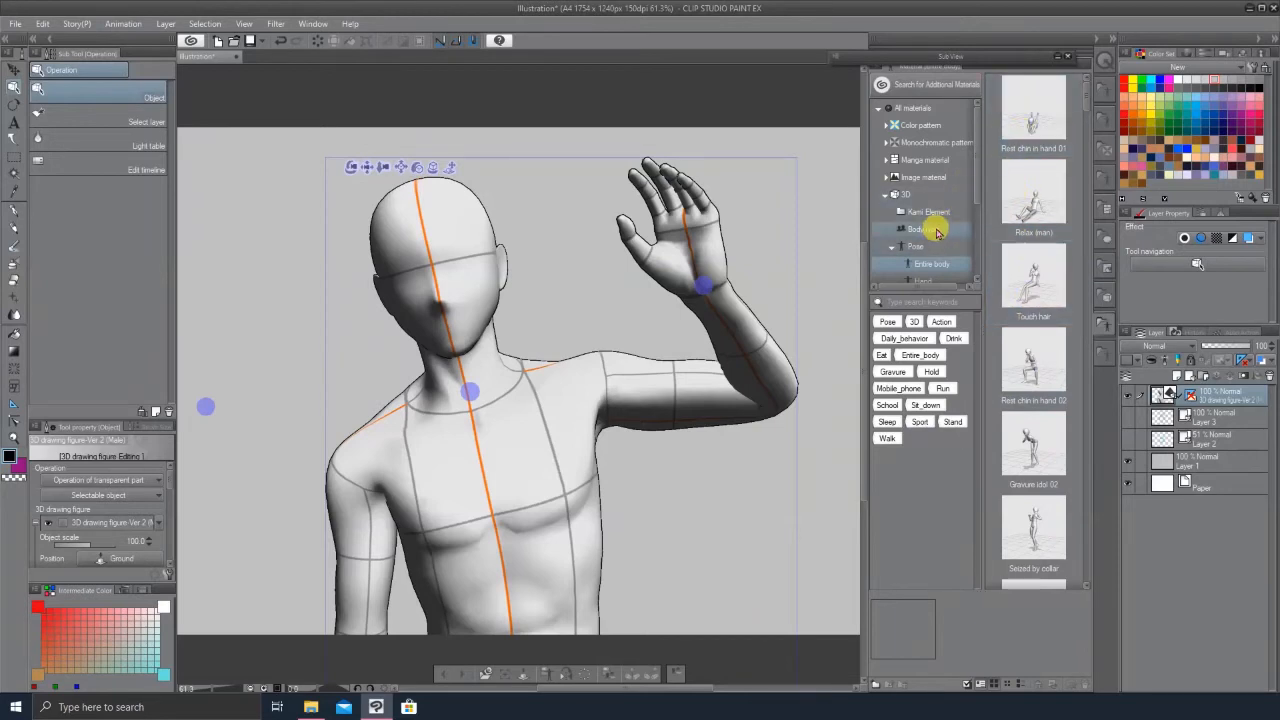
{"action": "left_click", "coordinate": [935, 230]}
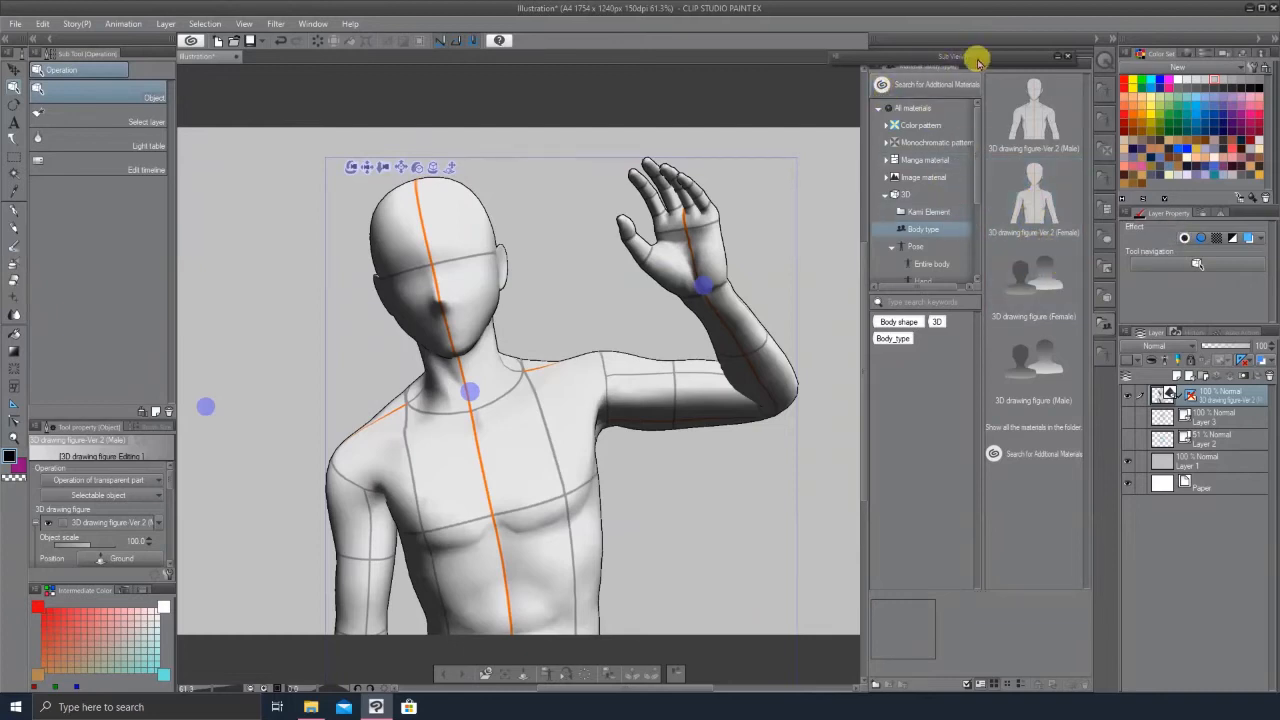
{"action": "left_click", "coordinate": [1048, 55]}
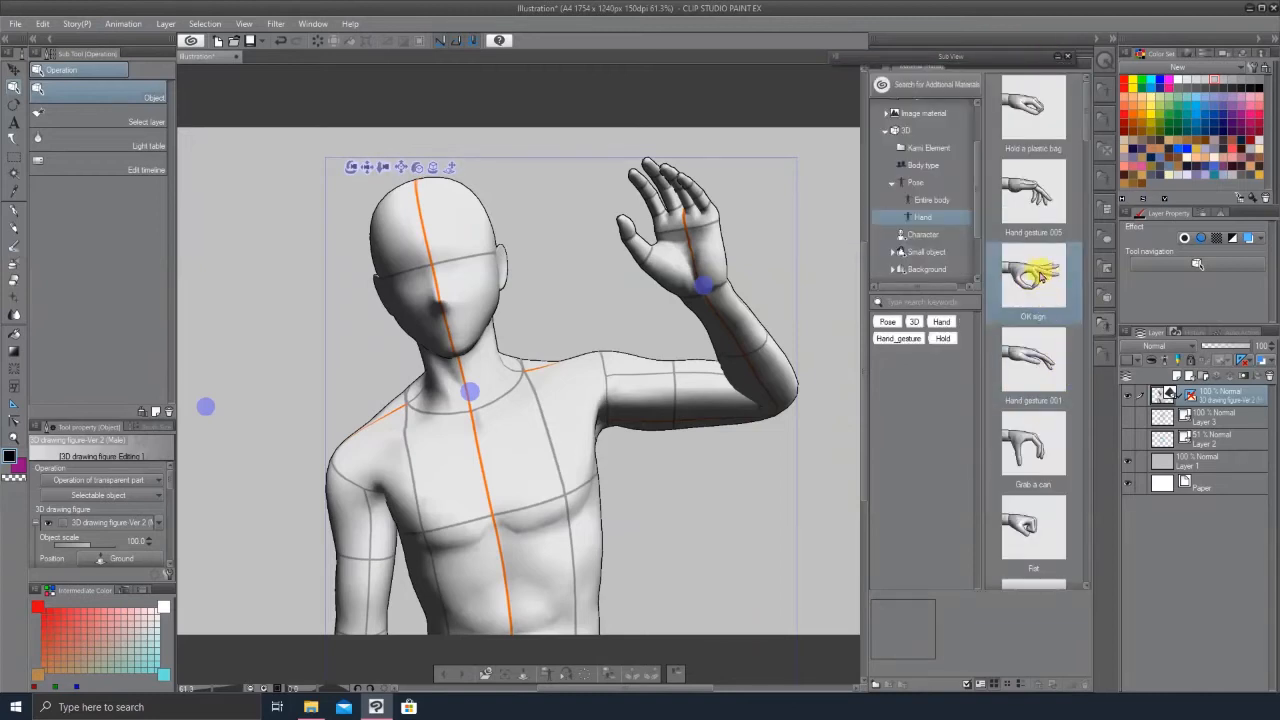
{"action": "left_click", "coordinate": [1057, 57]}
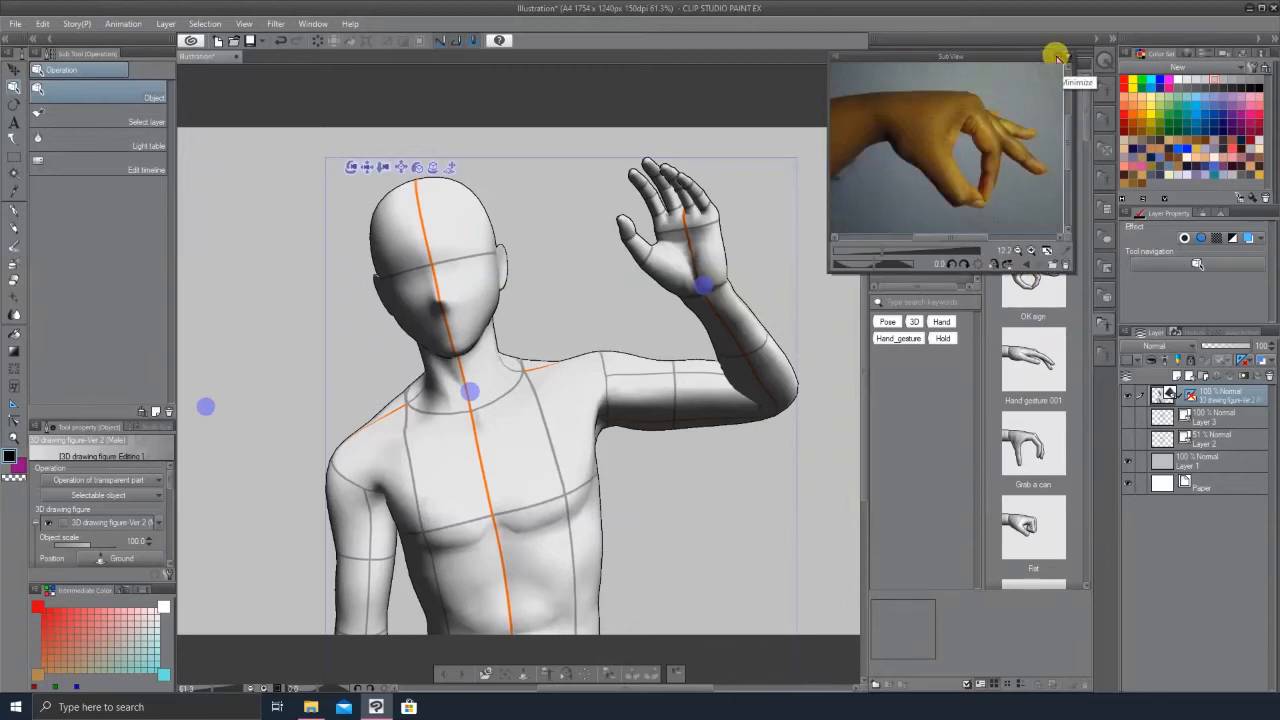
{"action": "left_click", "coordinate": [1057, 57]}
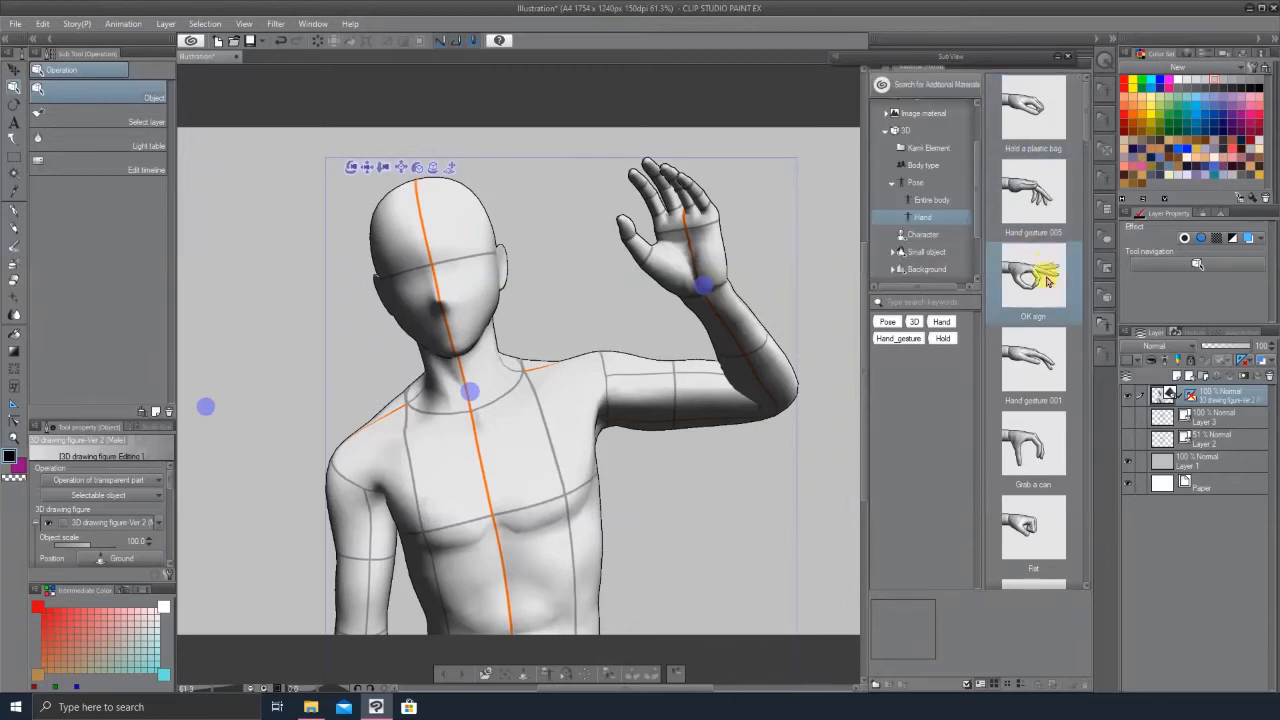
Step: Apply the OK sign hand pose to the figure's raised hand
{"action": "scroll", "coordinate": [1053, 279], "scroll_direction": "down", "scroll_amount": 4}
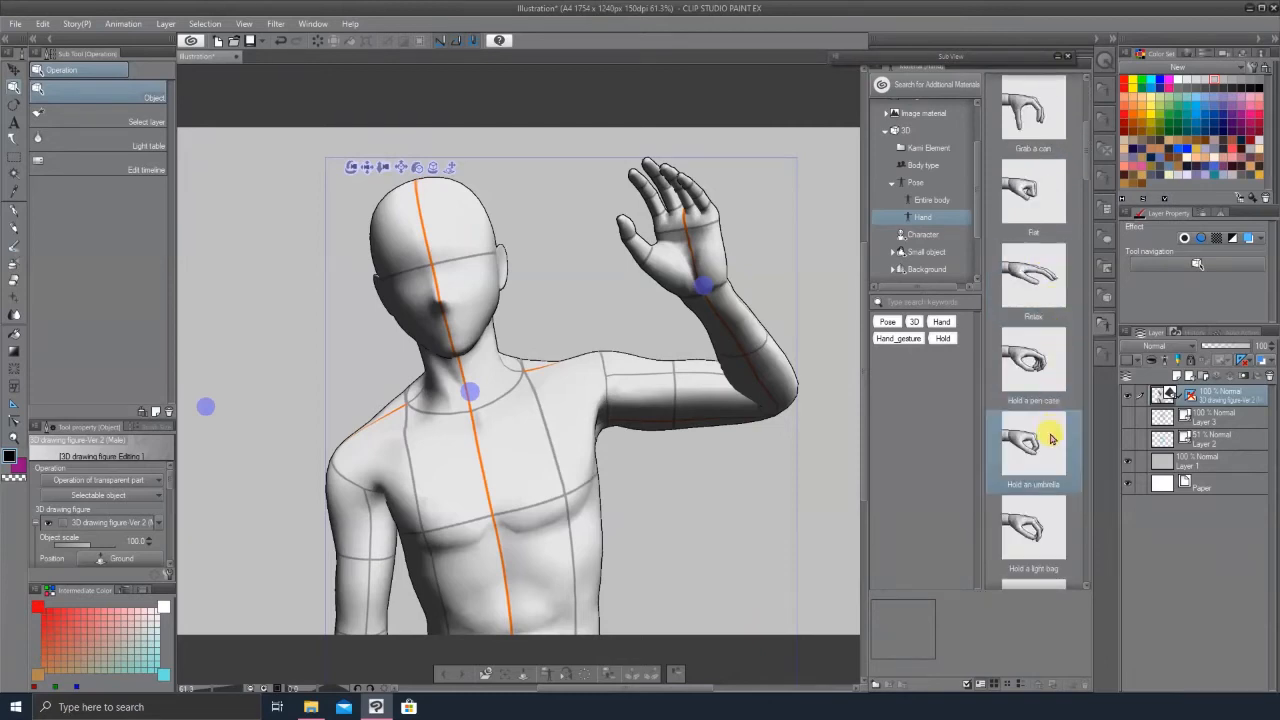
{"action": "scroll", "coordinate": [1030, 210], "scroll_direction": "up", "scroll_amount": 4}
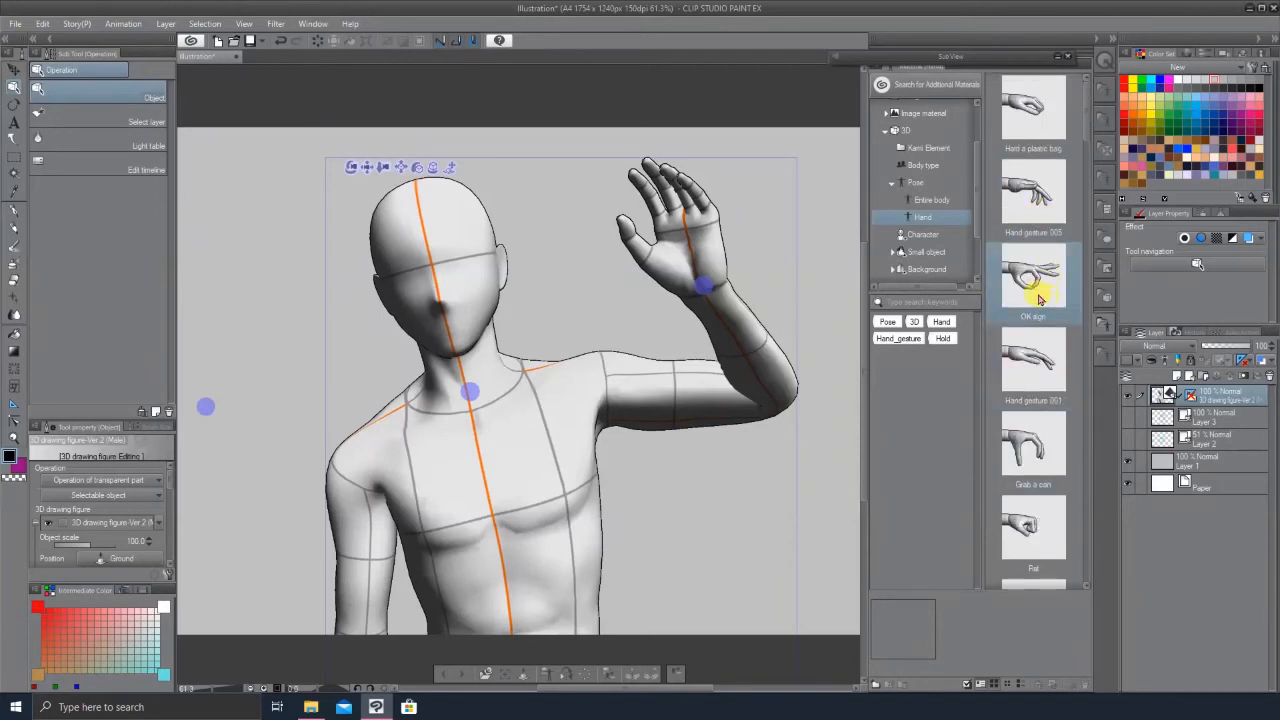
{"action": "scroll", "coordinate": [1045, 330], "scroll_direction": "down", "scroll_amount": 5}
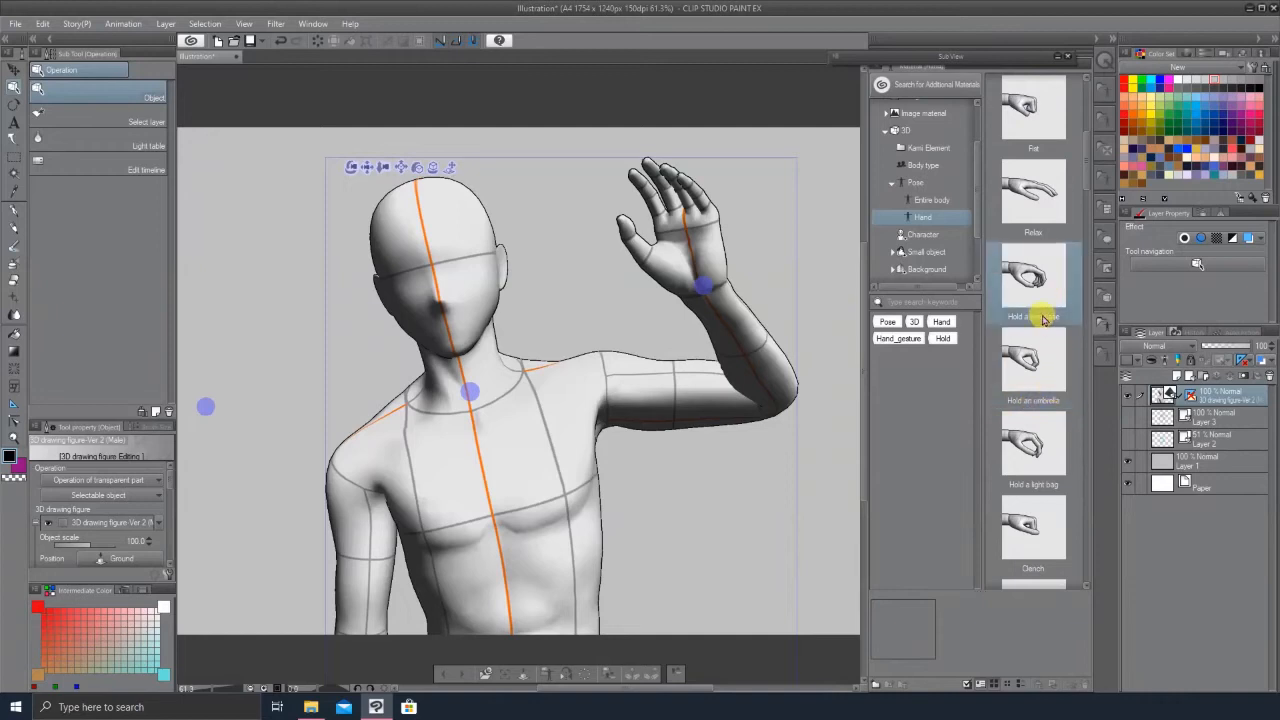
{"action": "scroll", "coordinate": [1043, 410], "scroll_direction": "down", "scroll_amount": 1}
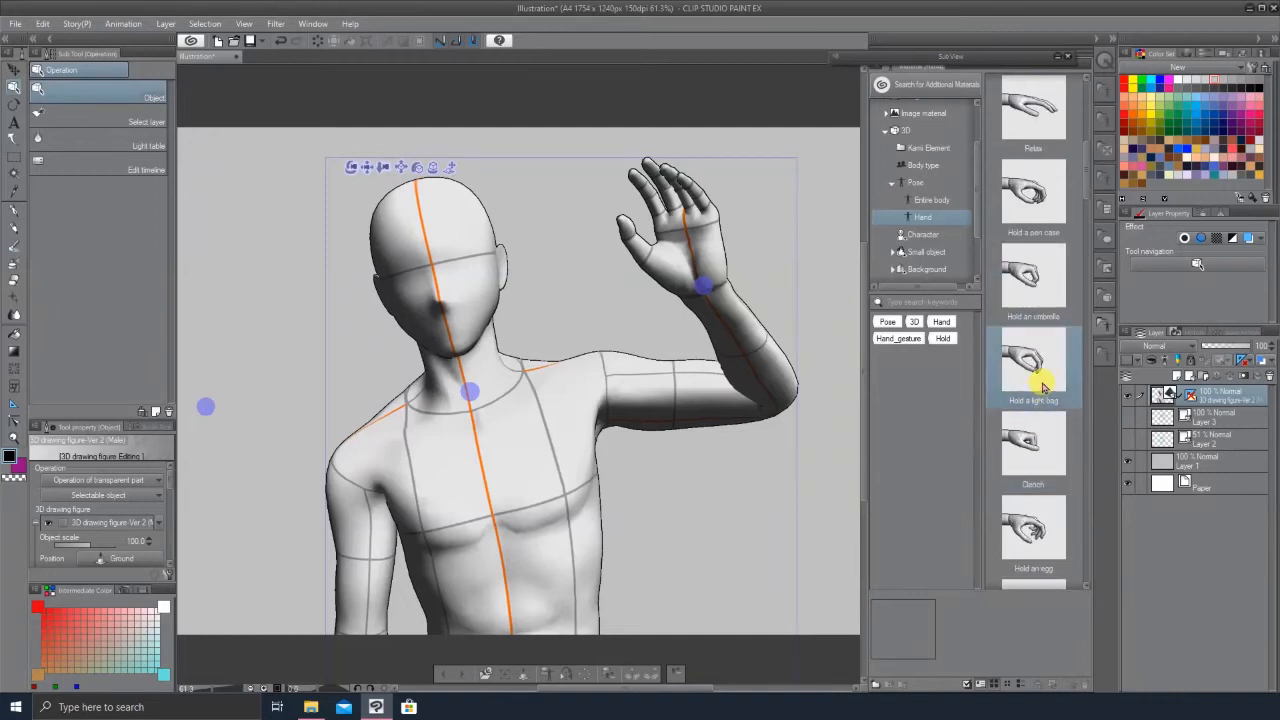
{"action": "scroll", "coordinate": [1038, 335], "scroll_direction": "up", "scroll_amount": 5}
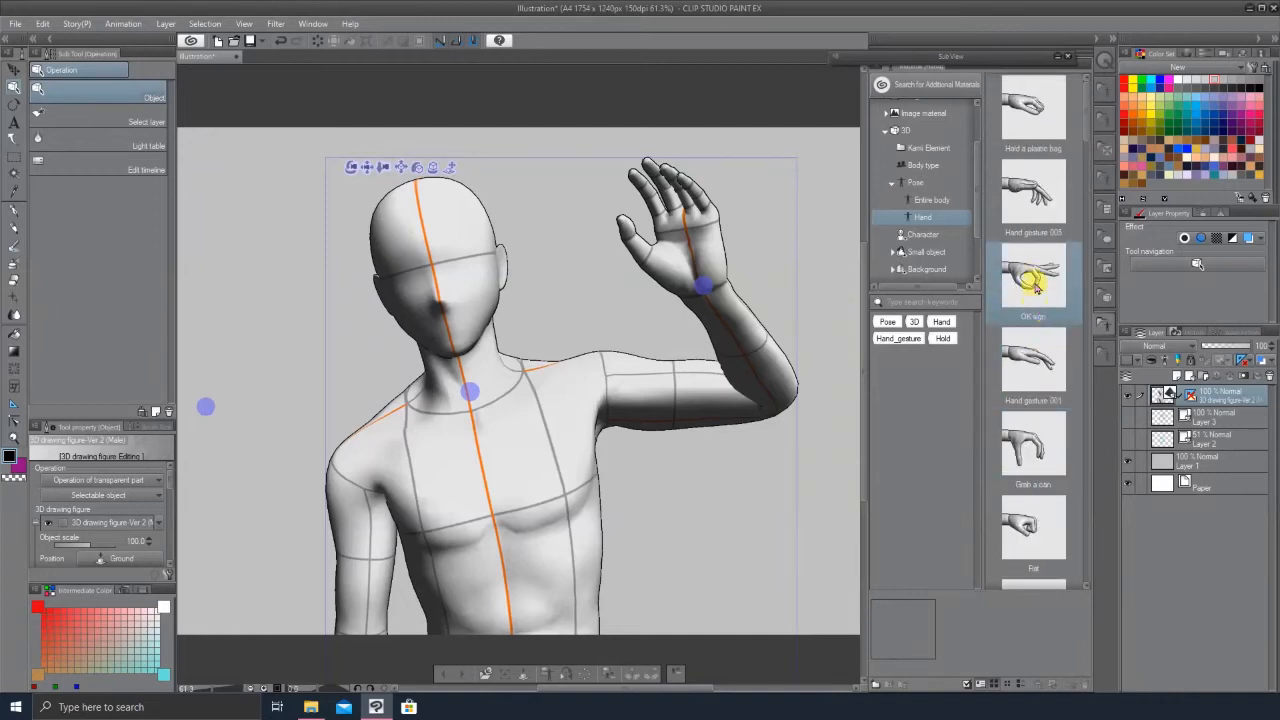
{"action": "left_click_drag", "start_coordinate": [1035, 279], "coordinate": [688, 254]}
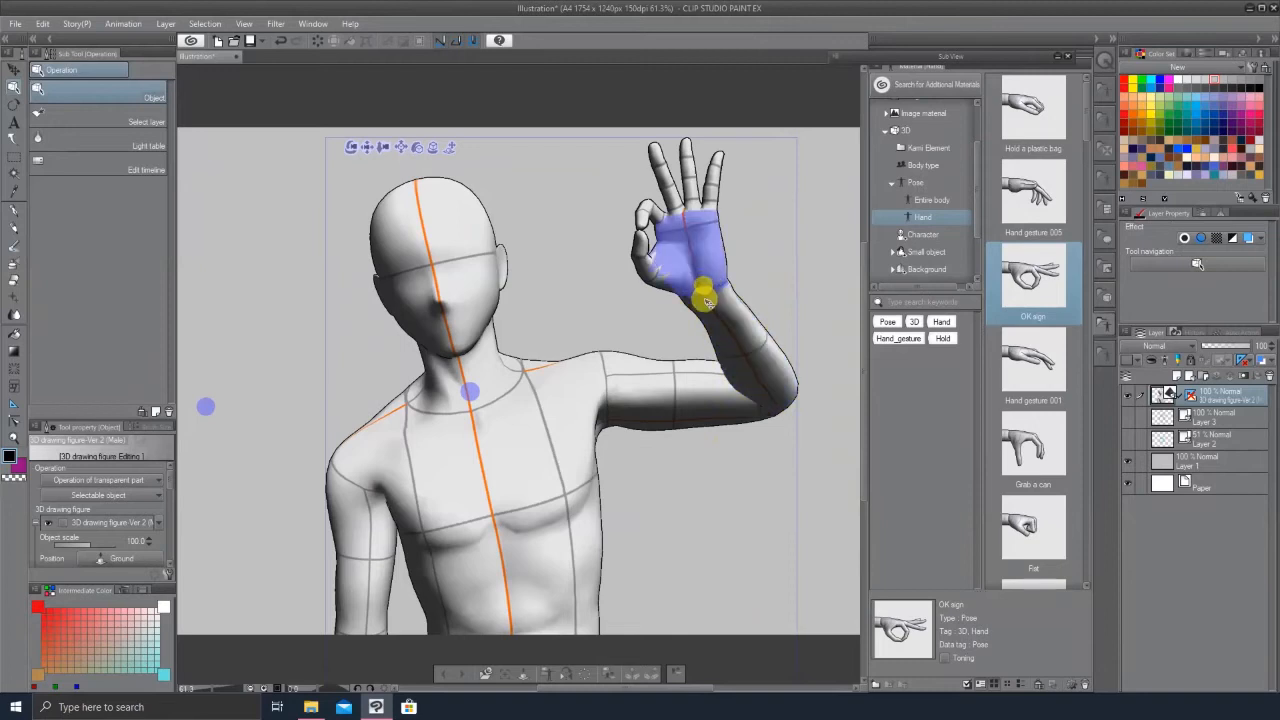
Step: Rotate the 3D camera so the posed arm extends sideways, and collapse the Material palette
{"action": "left_click", "coordinate": [367, 149]}
{"action": "left_click_drag", "start_coordinate": [367, 149], "coordinate": [729, 351]}
{"action": "left_click_drag", "start_coordinate": [858, 440], "coordinate": [859, 441]}
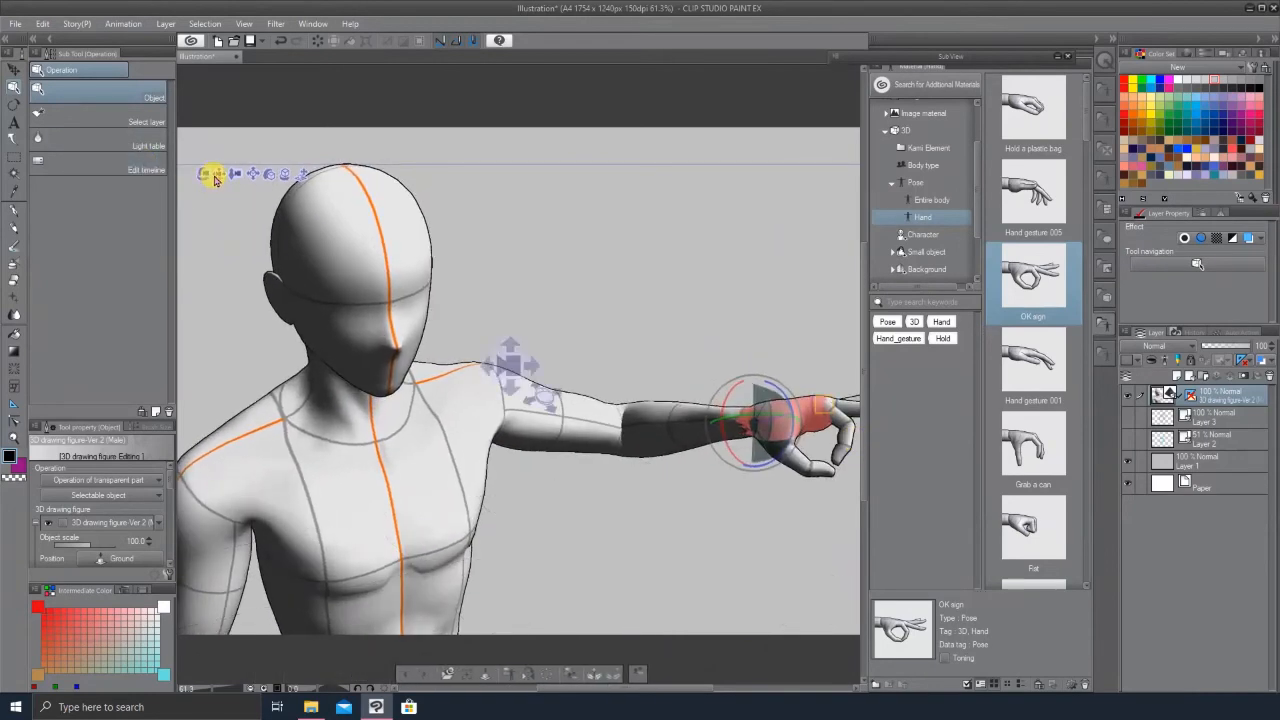
{"action": "left_click_drag", "start_coordinate": [196, 171], "coordinate": [457, 106]}
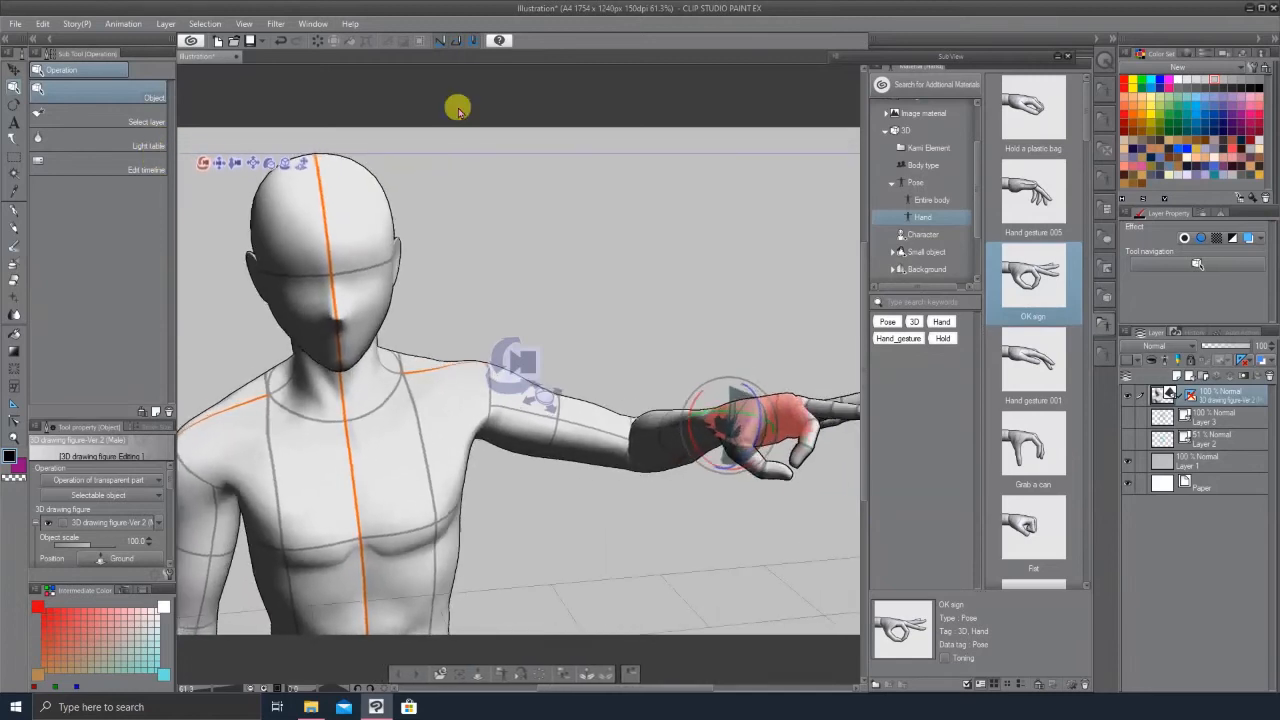
{"action": "left_click", "coordinate": [1100, 62]}
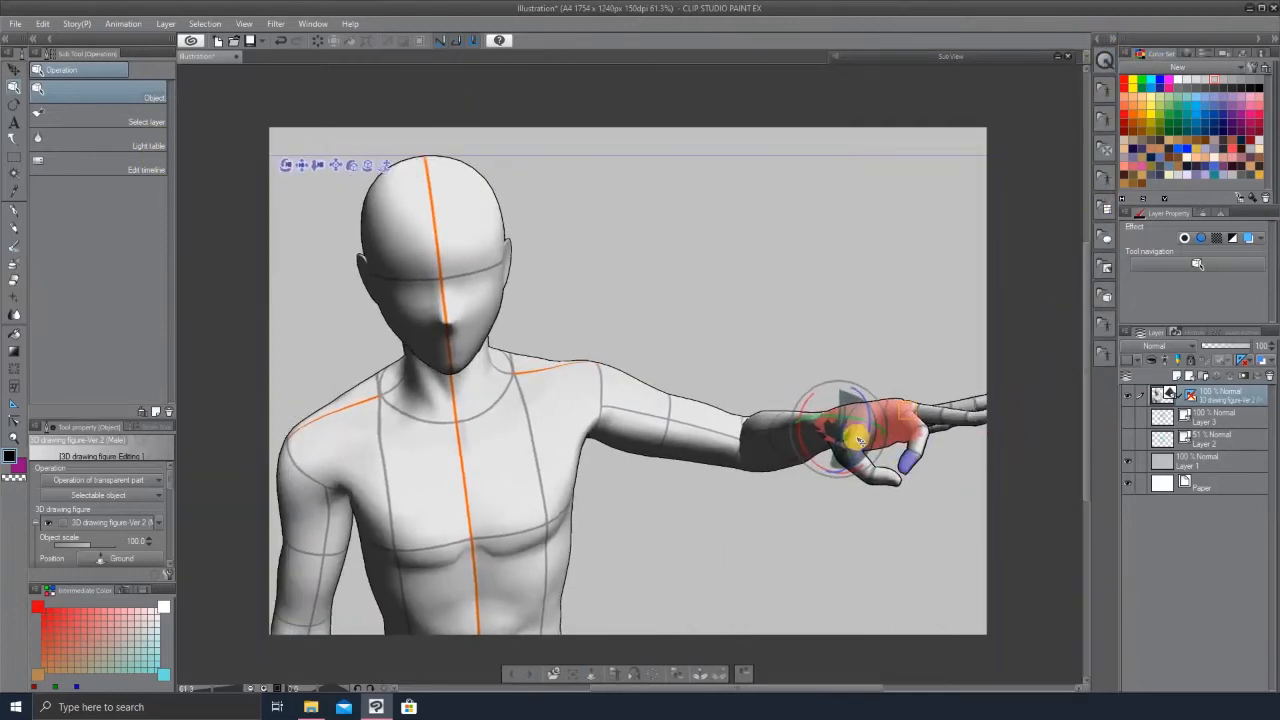
Step: Adjust the camera angle and position to frame the figure's shoulder and extended arm
{"action": "left_click", "coordinate": [305, 167]}
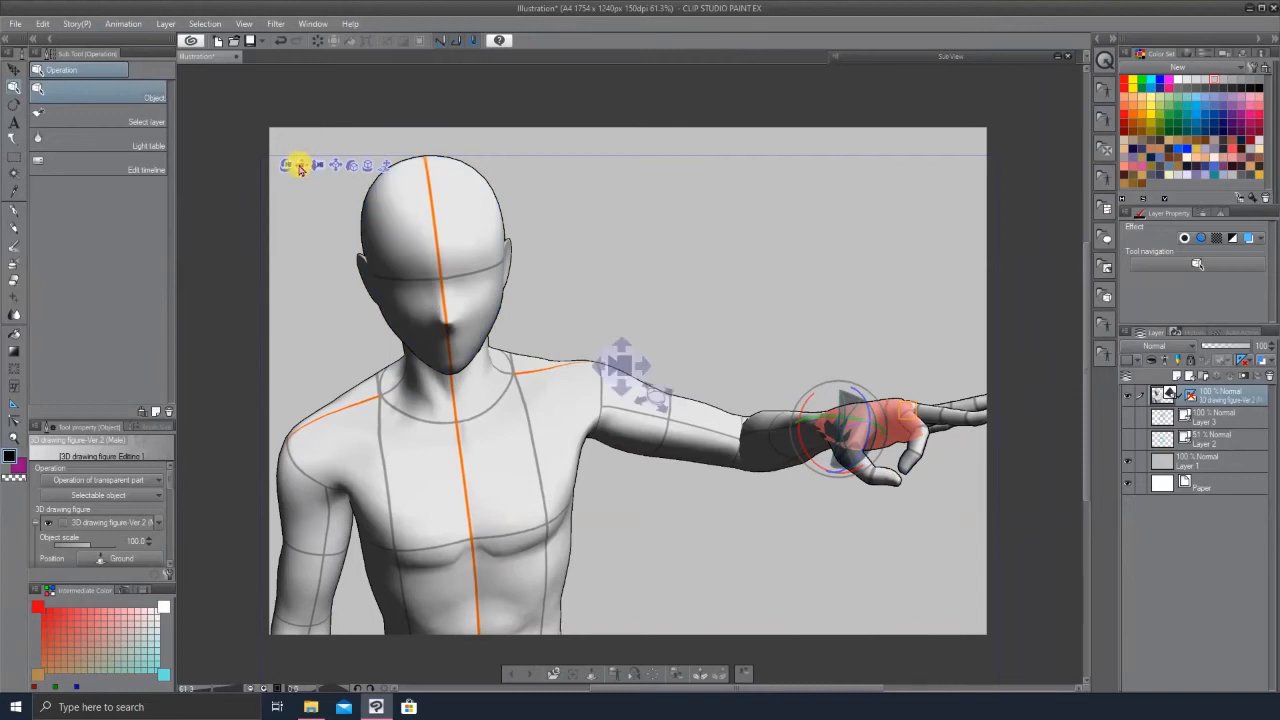
{"action": "left_click", "coordinate": [288, 170]}
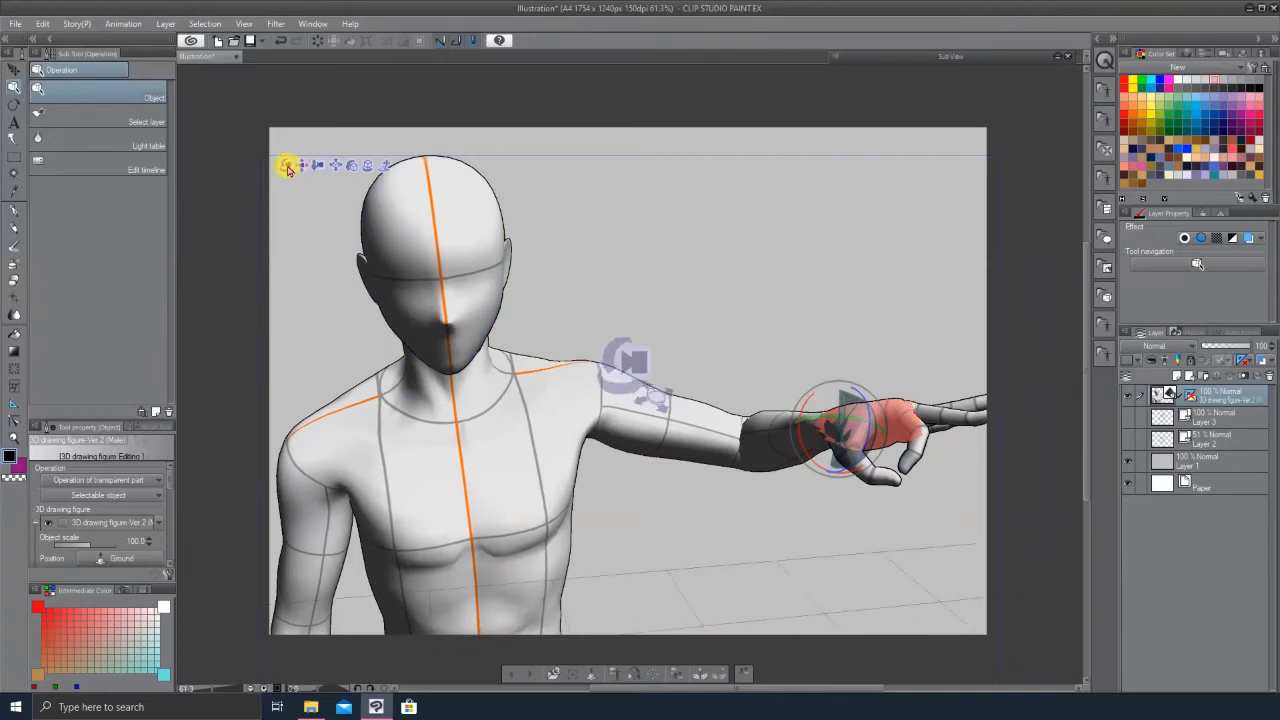
{"action": "left_click_drag", "start_coordinate": [284, 165], "coordinate": [312, 198]}
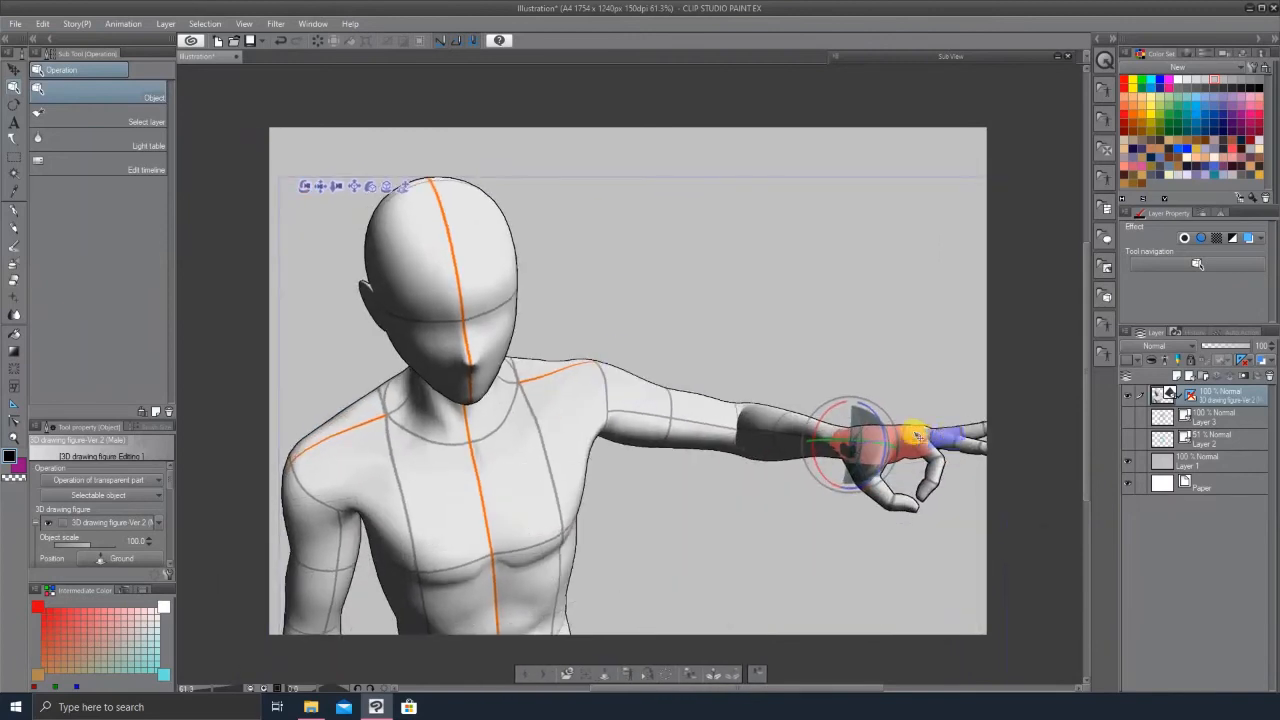
{"action": "left_click", "coordinate": [894, 574]}
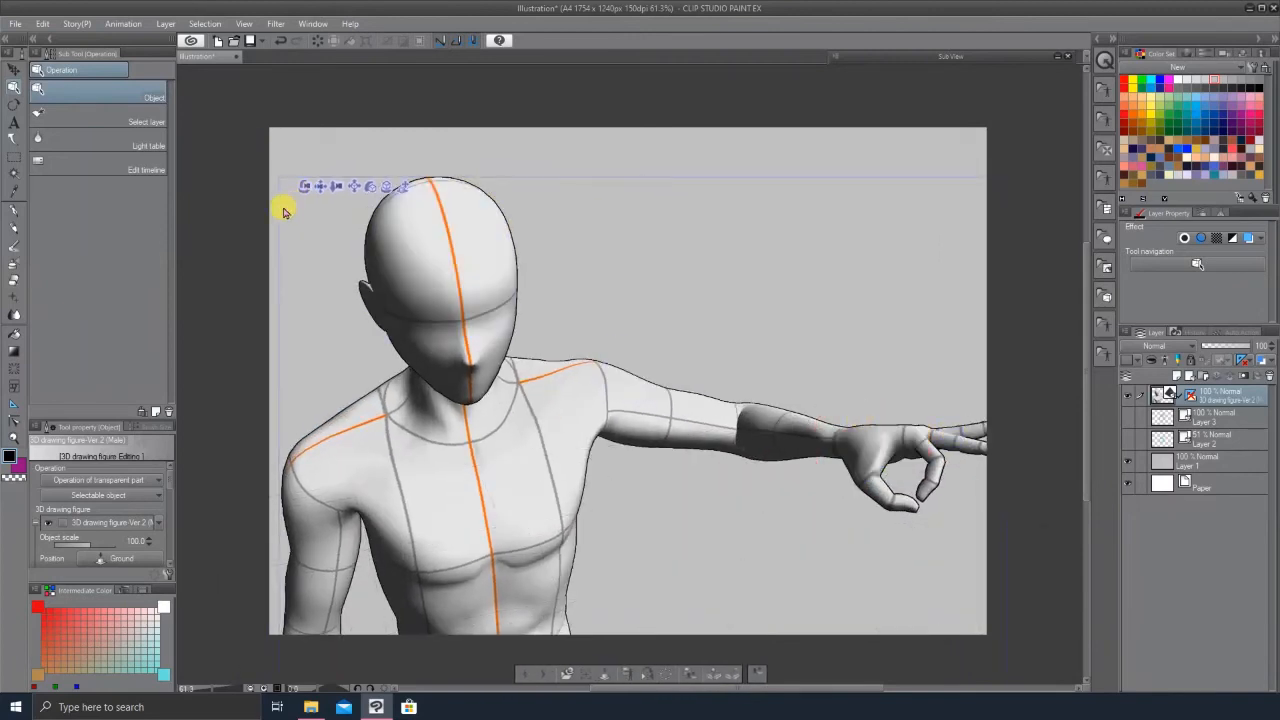
{"action": "left_click_drag", "start_coordinate": [307, 195], "coordinate": [217, 86]}
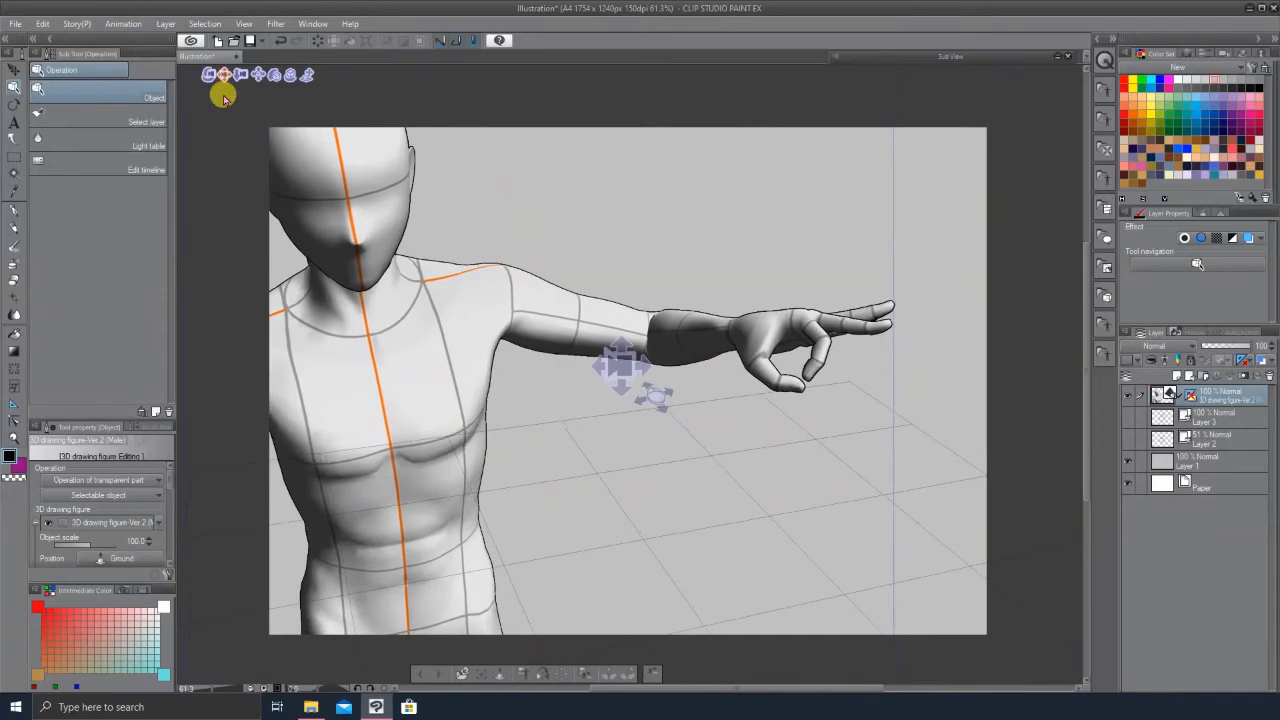
Step: Rotate the figure's hand at the wrist so the OK-sign fingers tilt downward
{"action": "left_click_drag", "start_coordinate": [923, 337], "coordinate": [772, 316]}
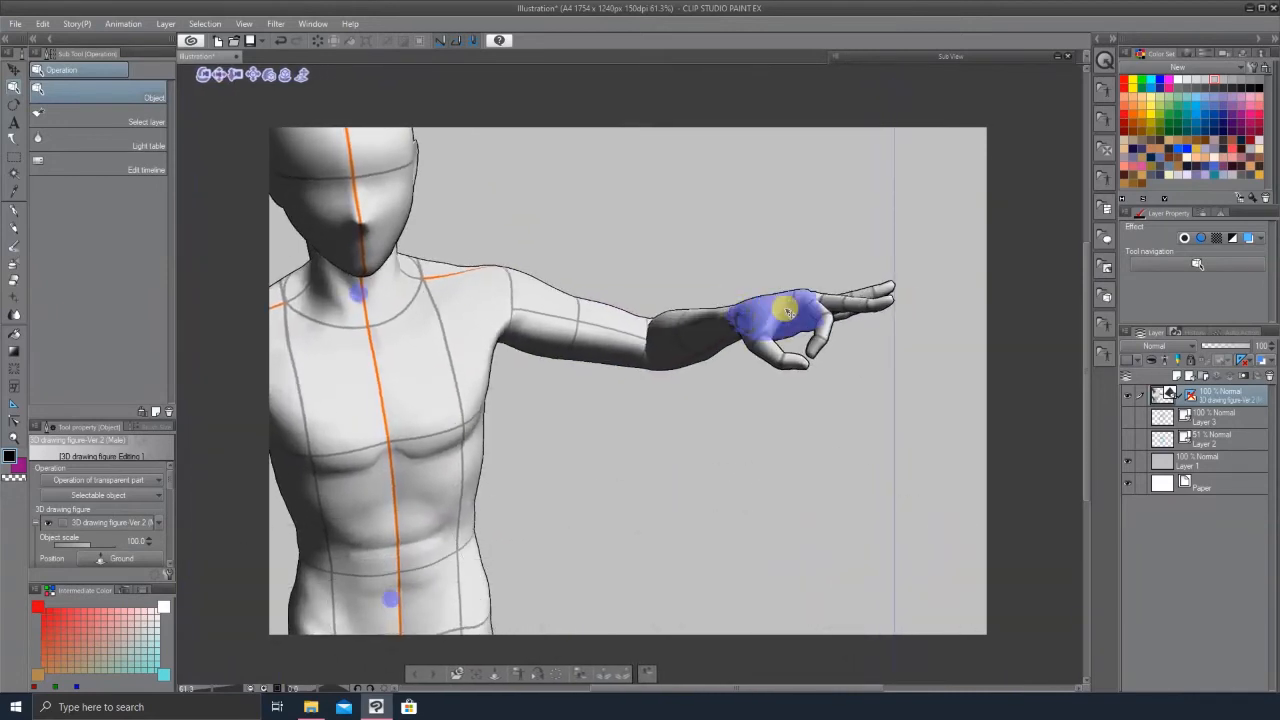
{"action": "left_click", "coordinate": [787, 312]}
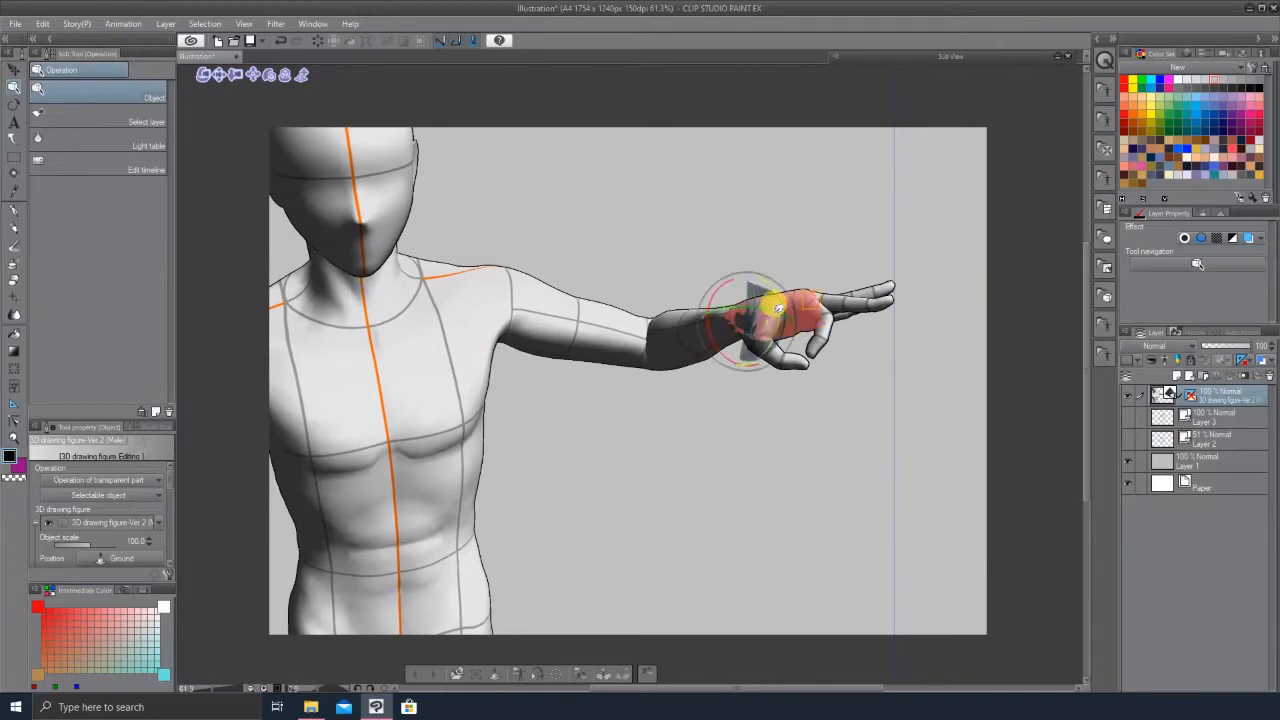
{"action": "left_click_drag", "start_coordinate": [763, 303], "coordinate": [737, 423]}
{"action": "scroll", "coordinate": [737, 423], "scroll_direction": "up", "scroll_amount": 3}
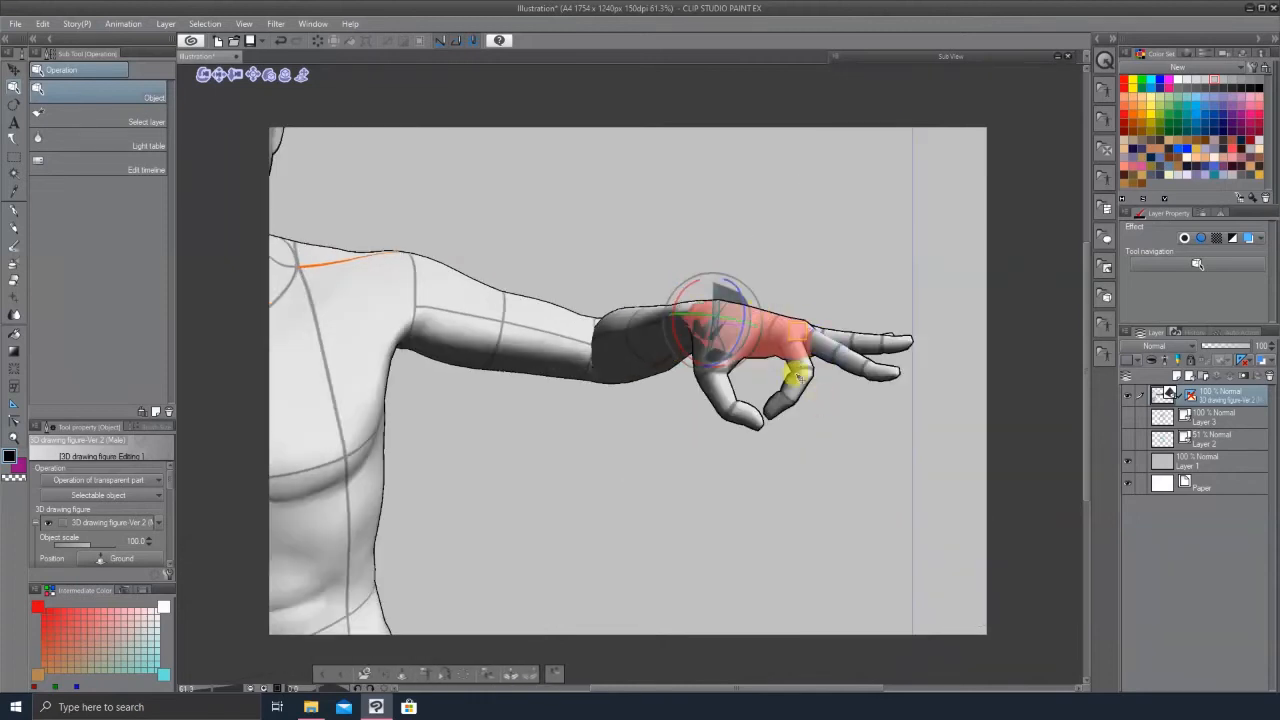
Step: Open the hand reference photo in the Sub View and bend the 3D figure's index fingertip to match it
{"action": "left_click", "coordinate": [943, 434]}
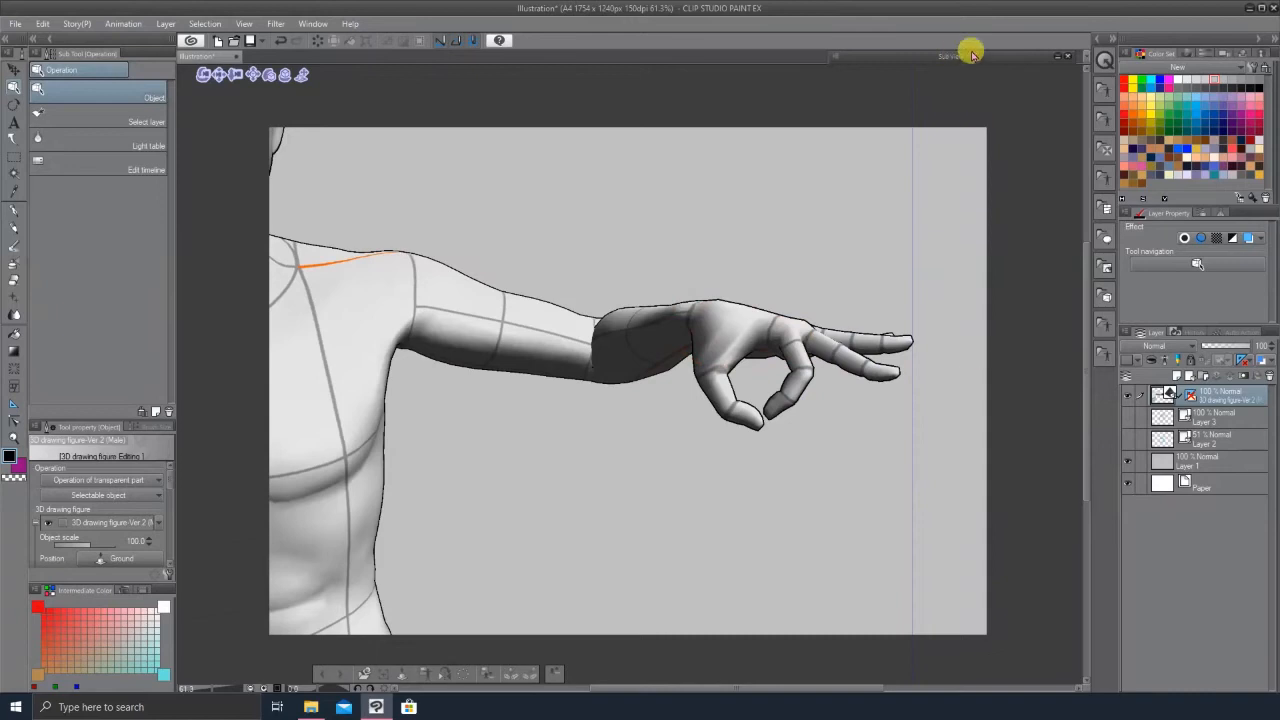
{"action": "left_click", "coordinate": [1061, 58]}
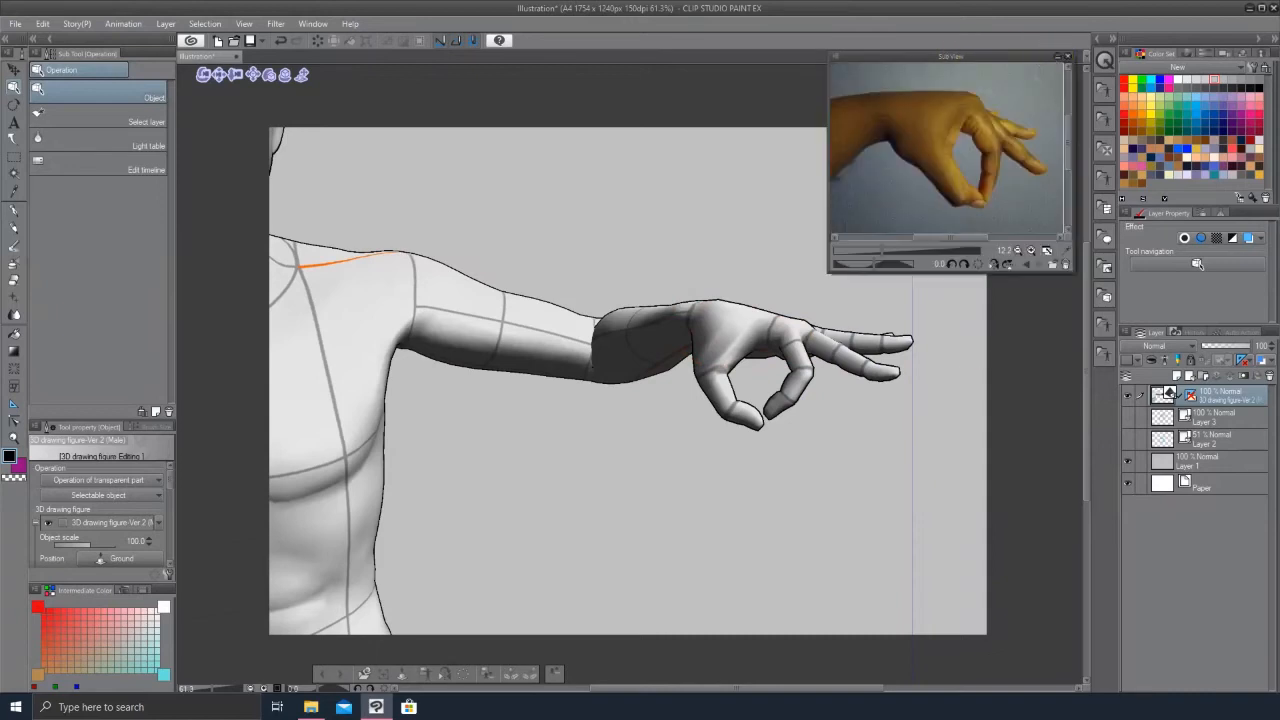
{"action": "left_click", "coordinate": [748, 423]}
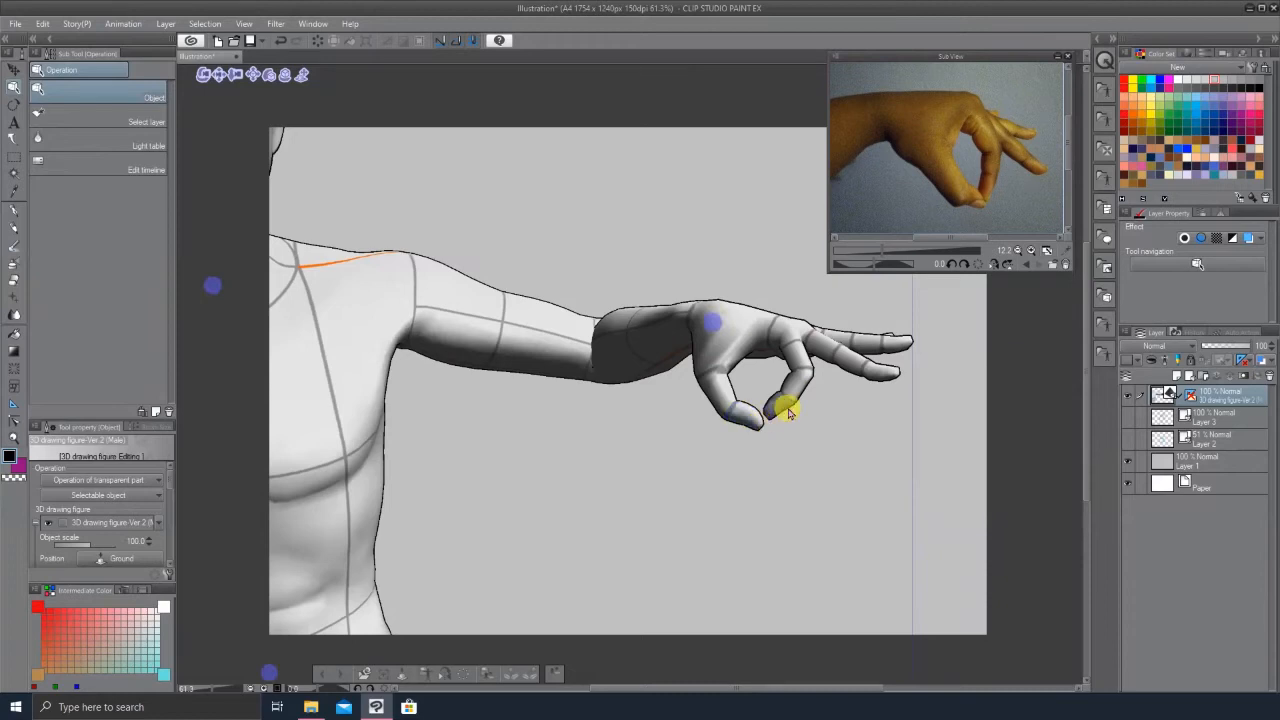
{"action": "left_click_drag", "start_coordinate": [780, 418], "coordinate": [775, 423]}
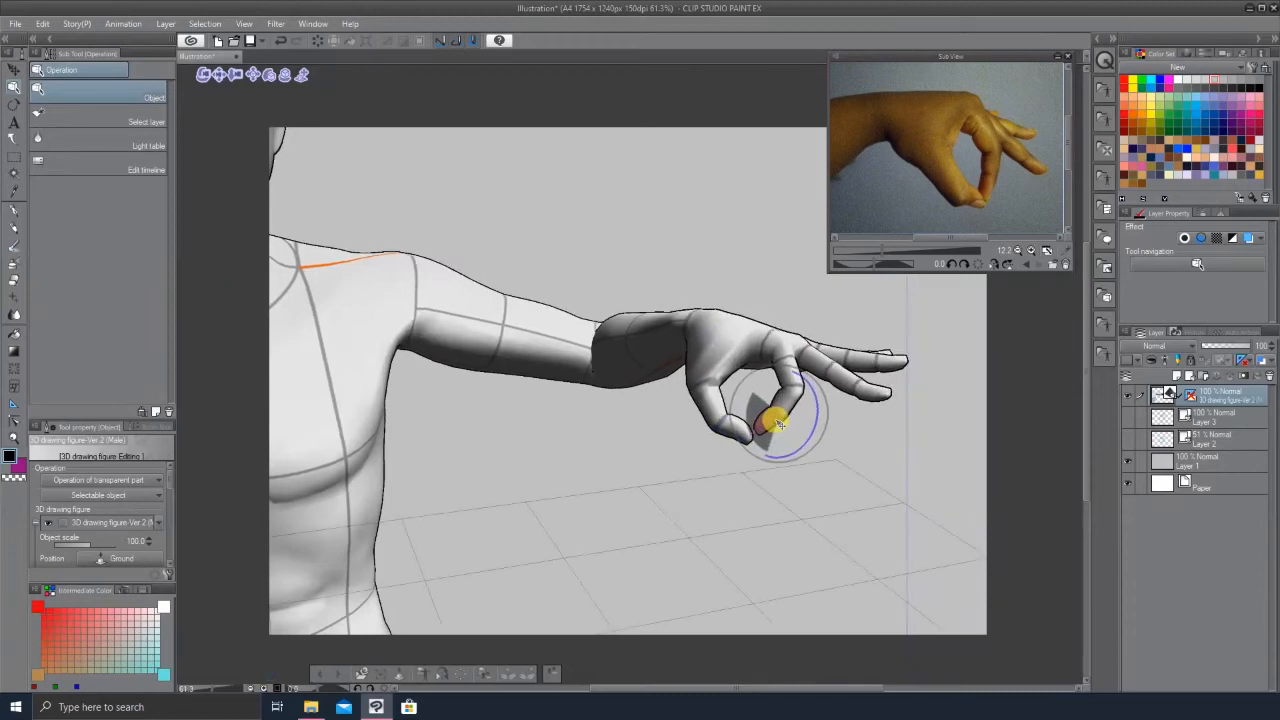
{"action": "left_click_drag", "start_coordinate": [791, 357], "coordinate": [832, 382]}
Step: Rotate the thumb's tip joint so it curls in to meet the index finger
{"action": "left_click", "coordinate": [770, 407]}
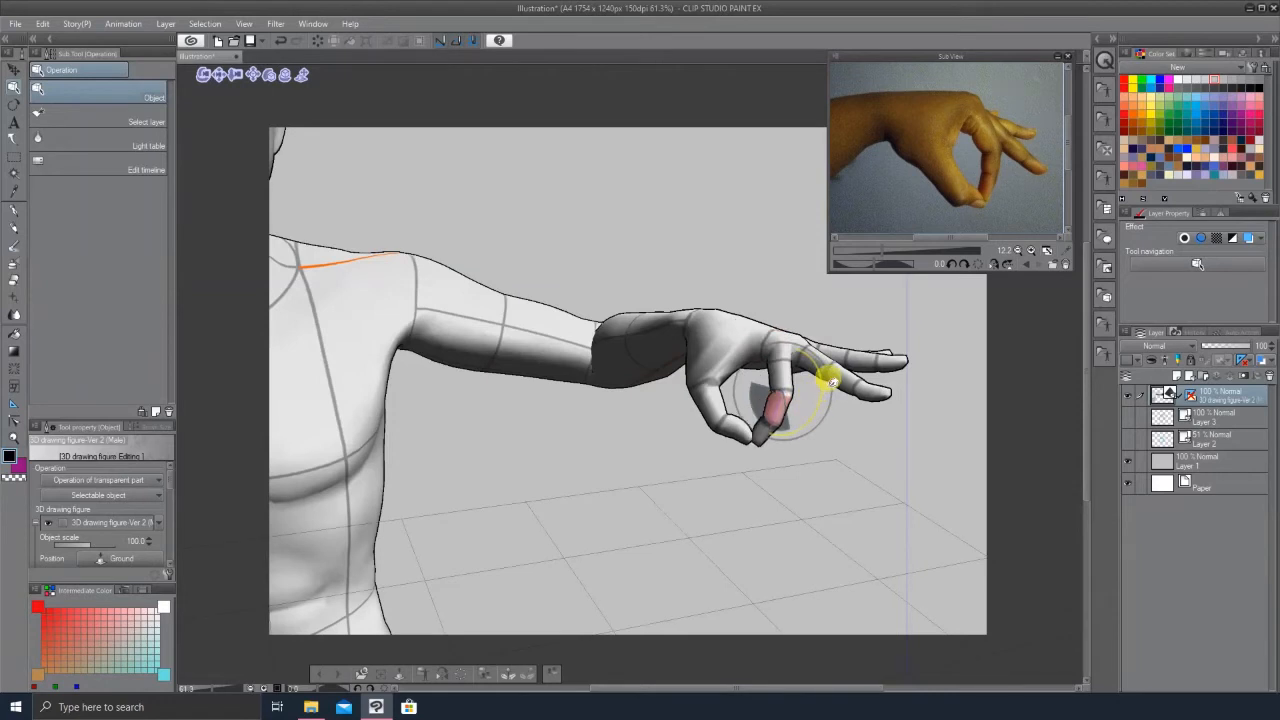
{"action": "left_click", "coordinate": [746, 433]}
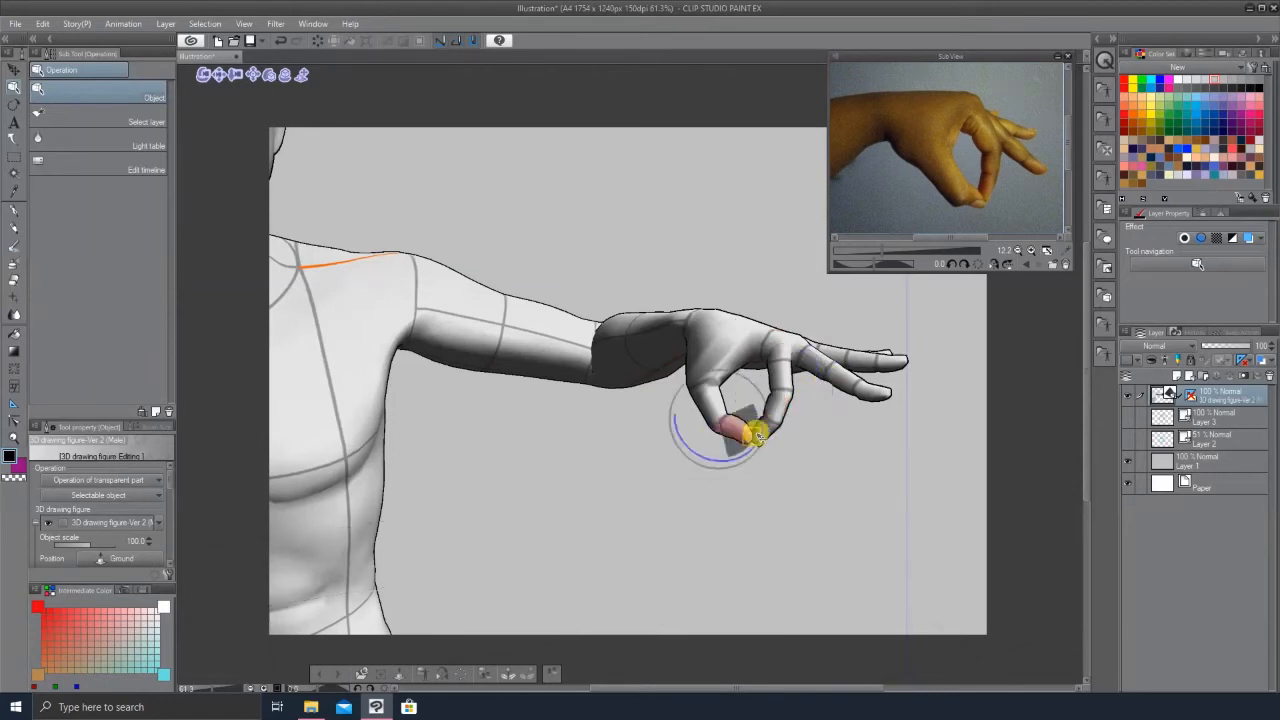
{"action": "left_click_drag", "start_coordinate": [737, 434], "coordinate": [770, 440]}
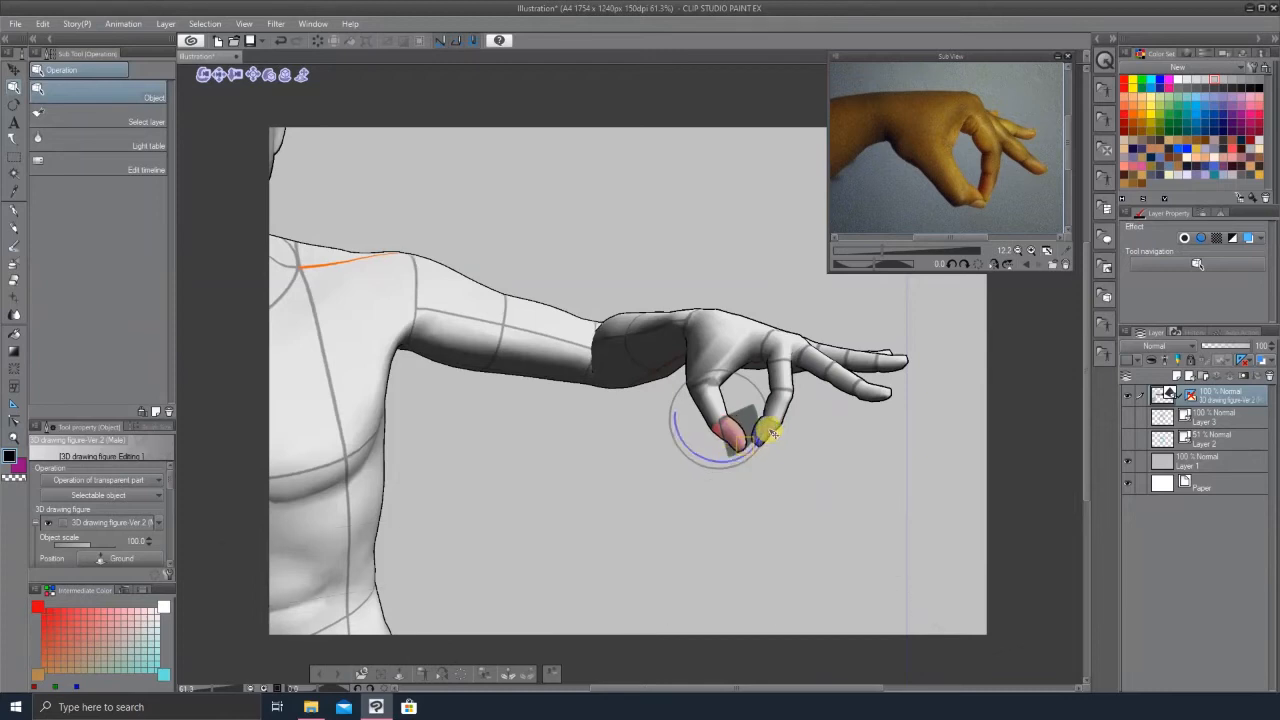
{"action": "left_click_drag", "start_coordinate": [766, 443], "coordinate": [780, 380]}
Step: Curl the middle finger downward at its base joint, checking the pose from the front
{"action": "left_click", "coordinate": [782, 378]}
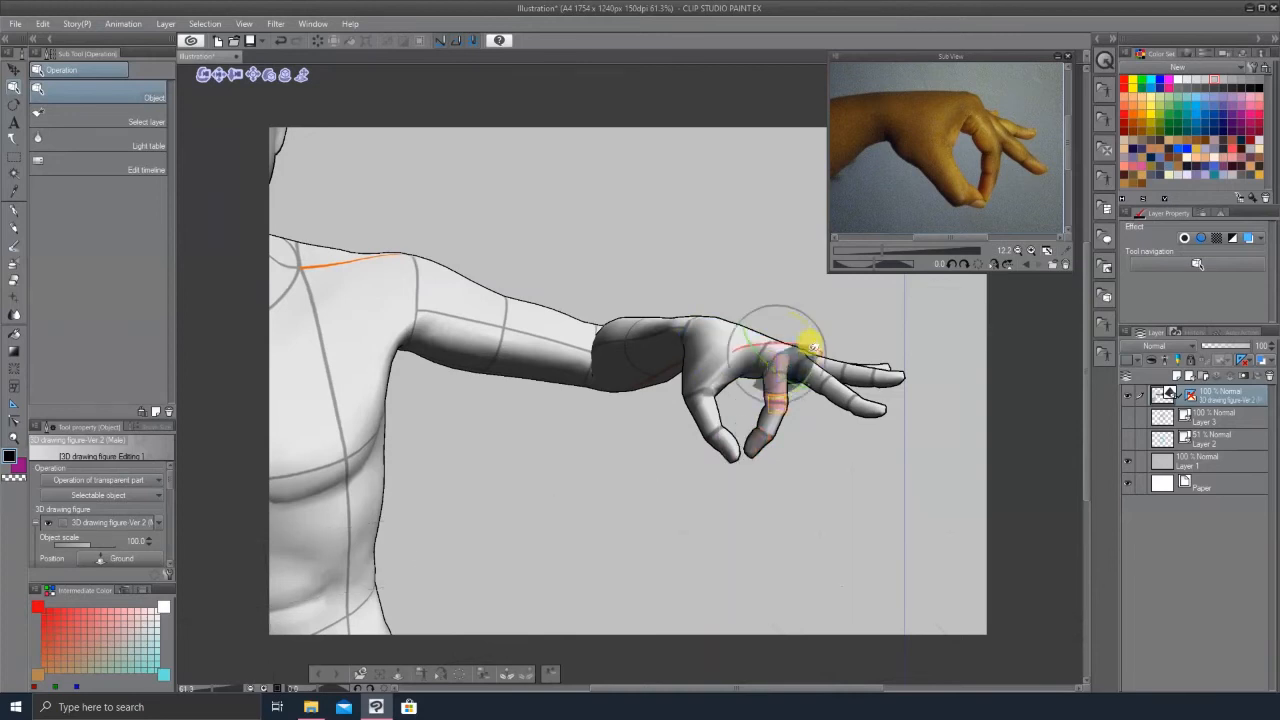
{"action": "left_click_drag", "start_coordinate": [817, 351], "coordinate": [807, 324]}
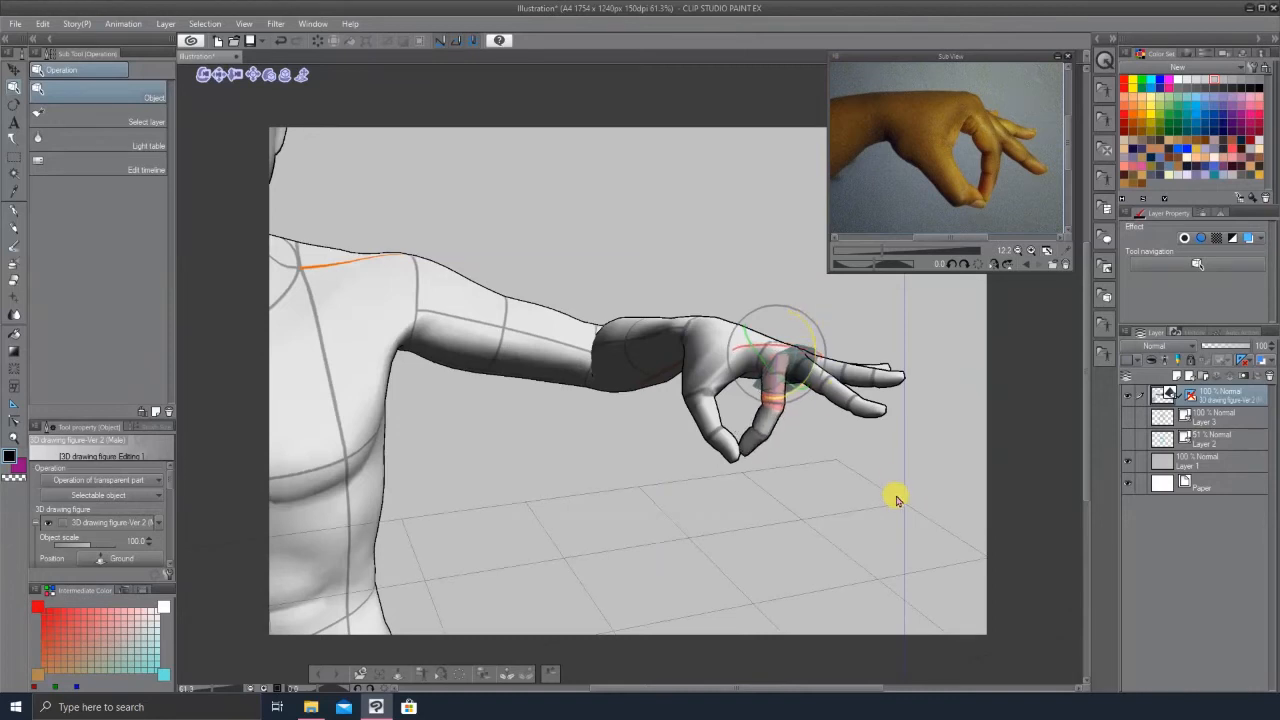
{"action": "left_click_drag", "start_coordinate": [838, 502], "coordinate": [771, 500]}
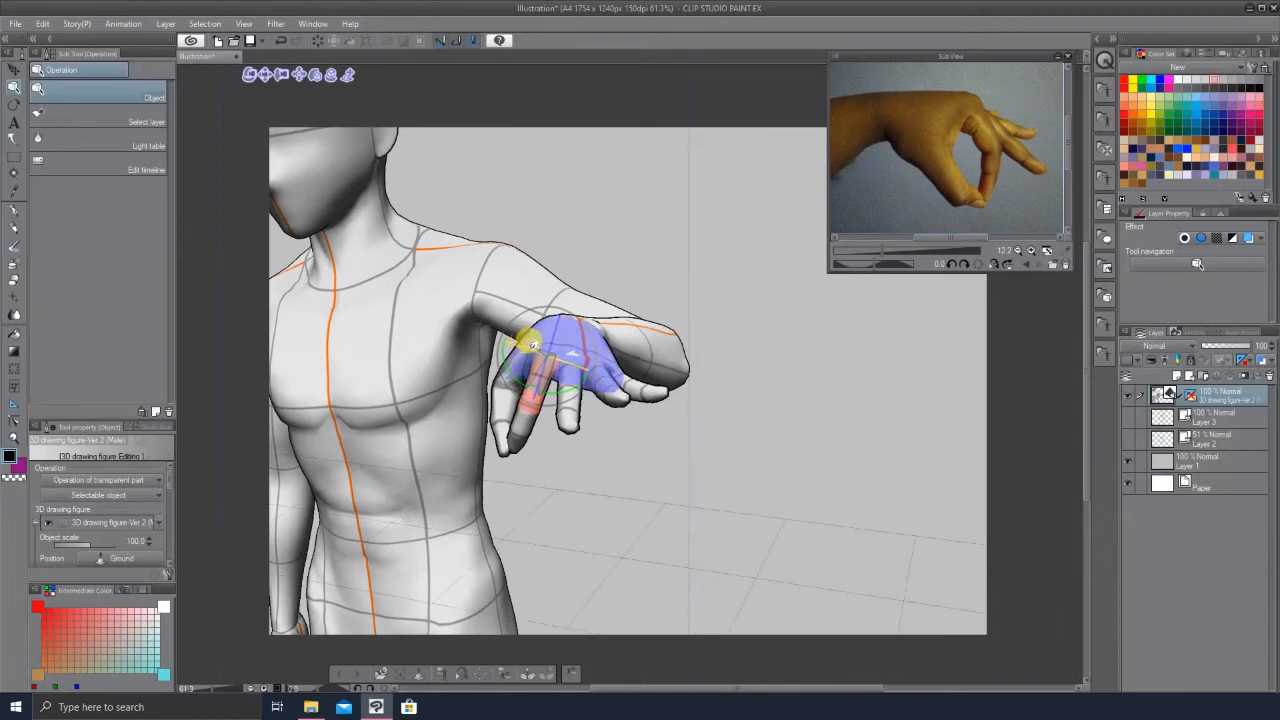
{"action": "left_click_drag", "start_coordinate": [538, 348], "coordinate": [572, 361]}
{"action": "left_click_drag", "start_coordinate": [803, 440], "coordinate": [910, 468]}
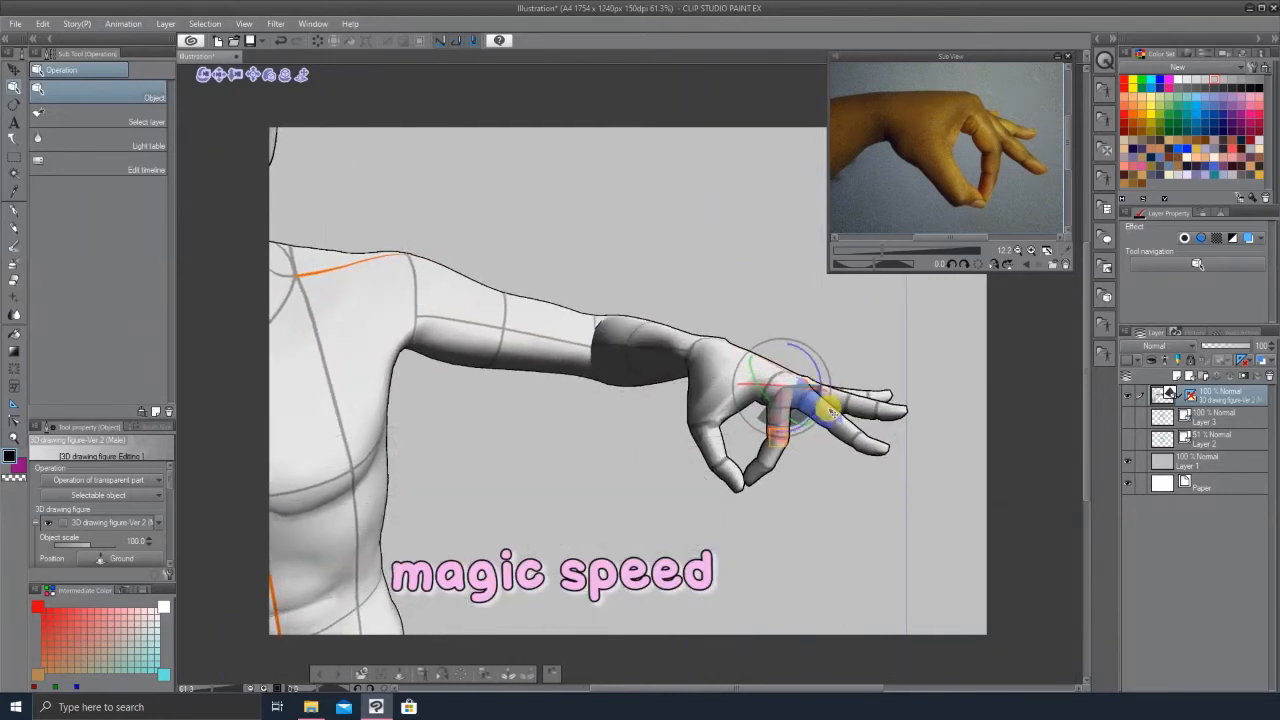
Step: Bend the middle and ring fingers' joints downward to follow the reference photo
{"action": "left_click", "coordinate": [828, 409]}
{"action": "left_click_drag", "start_coordinate": [835, 378], "coordinate": [833, 386]}
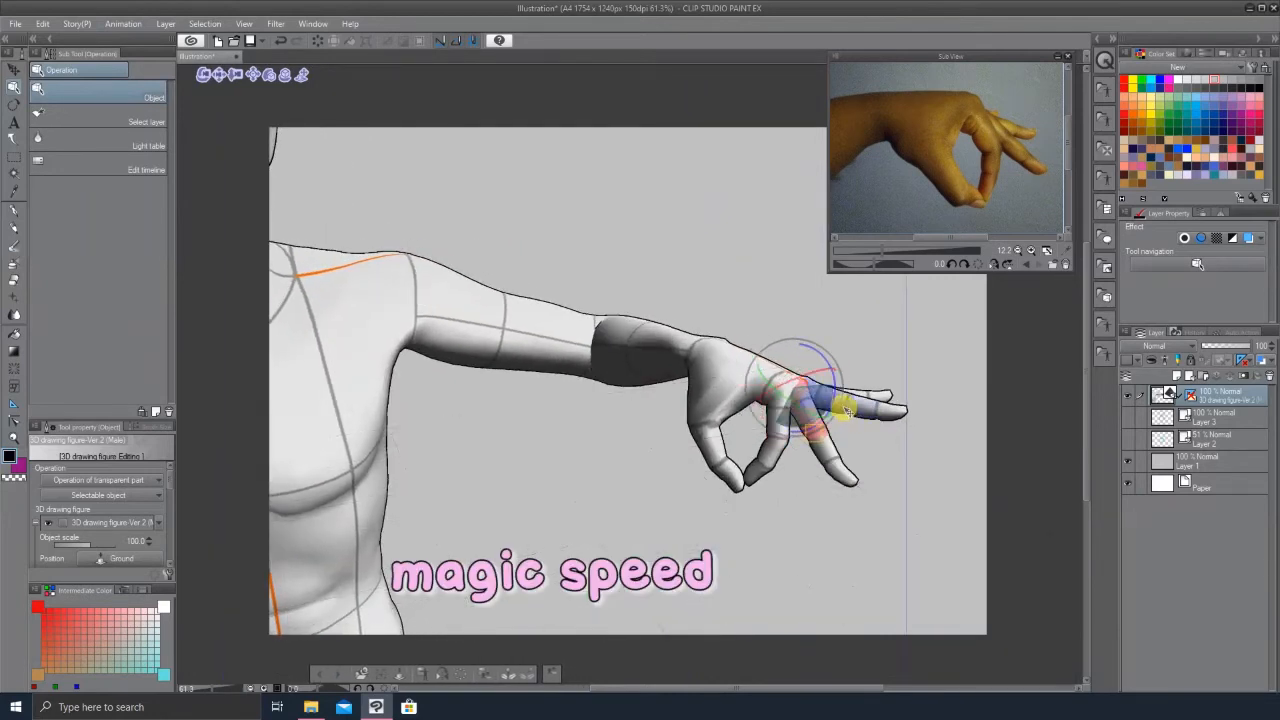
{"action": "left_click", "coordinate": [845, 476]}
{"action": "left_click_drag", "start_coordinate": [868, 438], "coordinate": [877, 399]}
{"action": "left_click", "coordinate": [820, 443]}
{"action": "left_click", "coordinate": [834, 399]}
Step: Curl the ring and little fingers at their joints so they hang loosely like the reference
{"action": "left_click", "coordinate": [857, 436]}
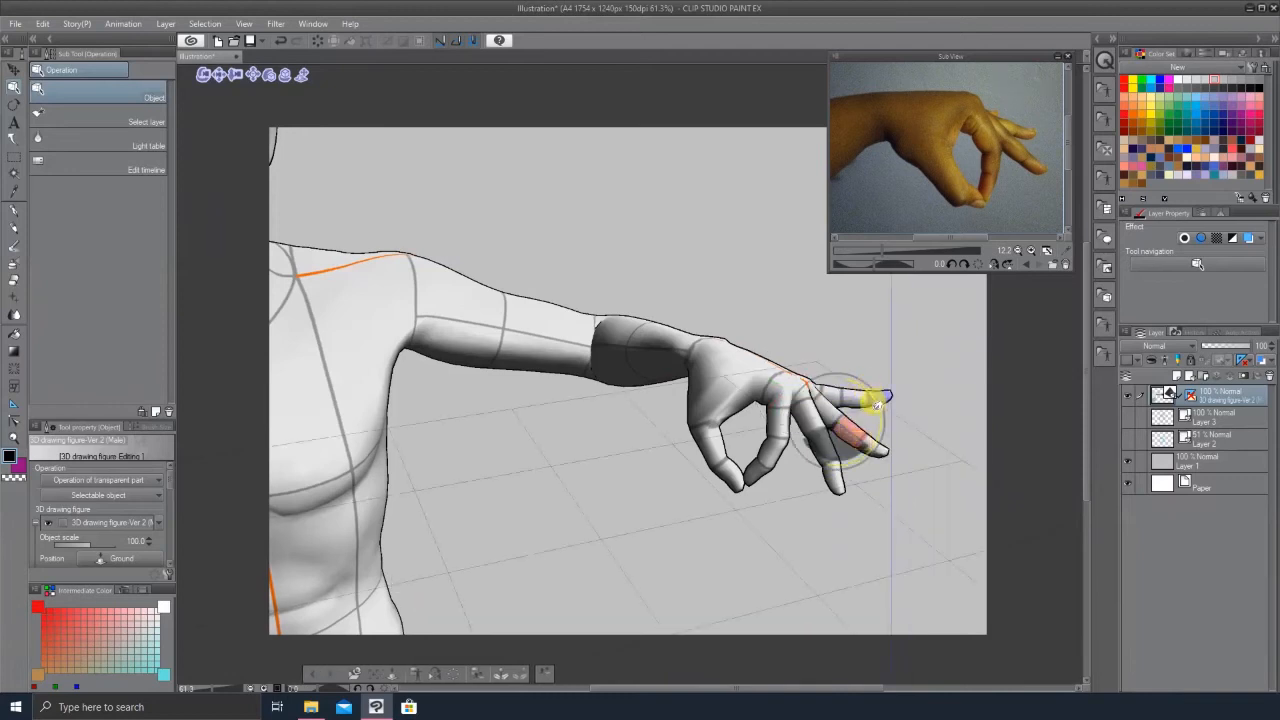
{"action": "left_click_drag", "start_coordinate": [879, 412], "coordinate": [875, 443]}
{"action": "left_click", "coordinate": [861, 463]}
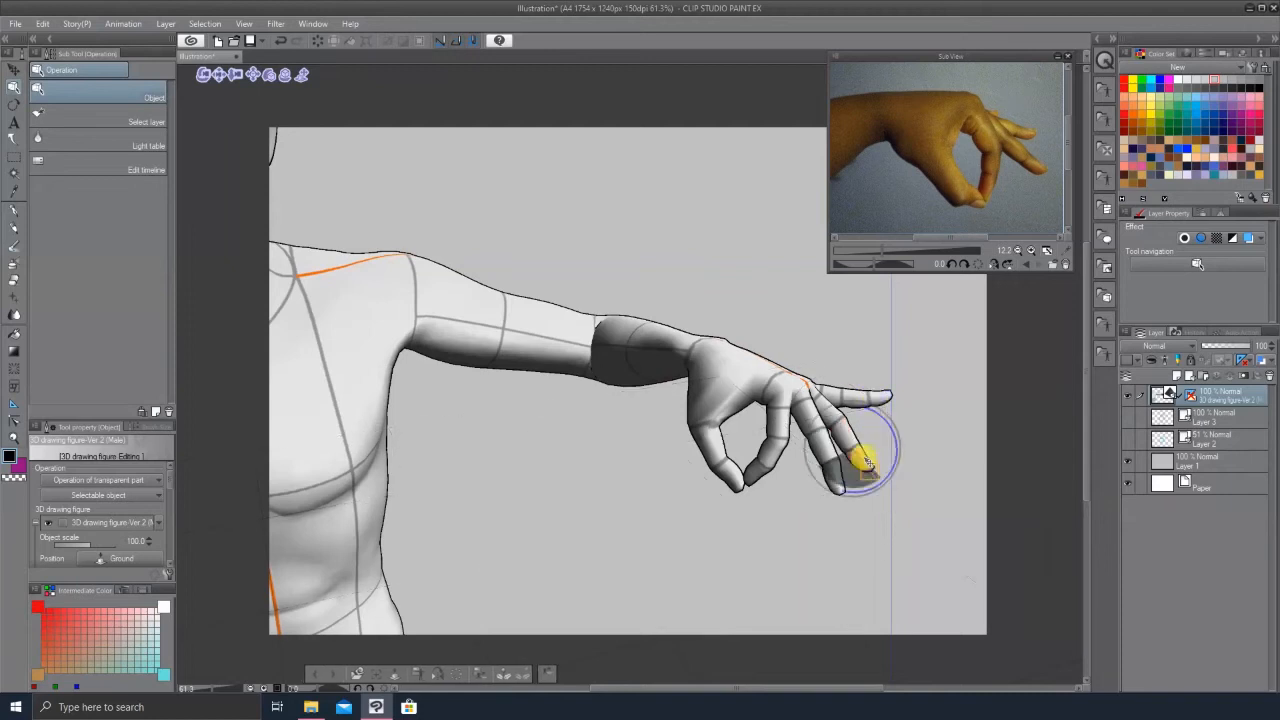
{"action": "left_click_drag", "start_coordinate": [891, 426], "coordinate": [895, 441]}
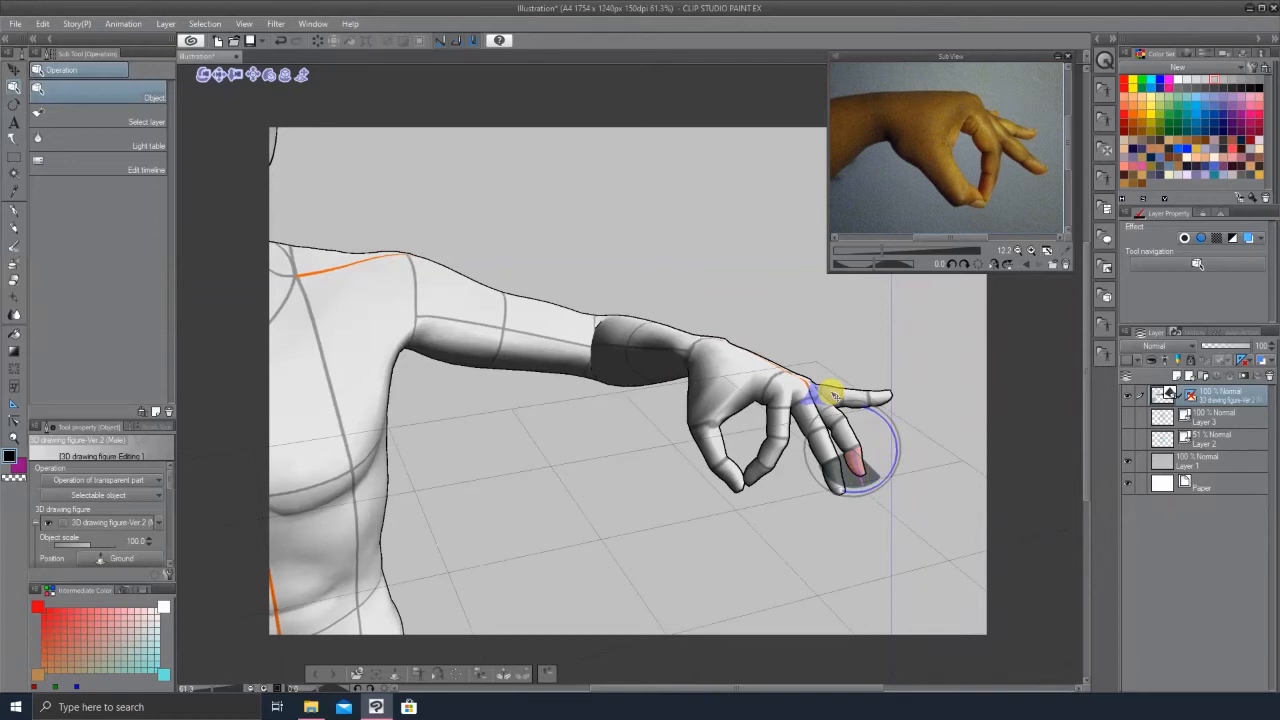
{"action": "left_click", "coordinate": [825, 375]}
{"action": "left_click_drag", "start_coordinate": [848, 385], "coordinate": [884, 440]}
{"action": "left_click", "coordinate": [860, 408]}
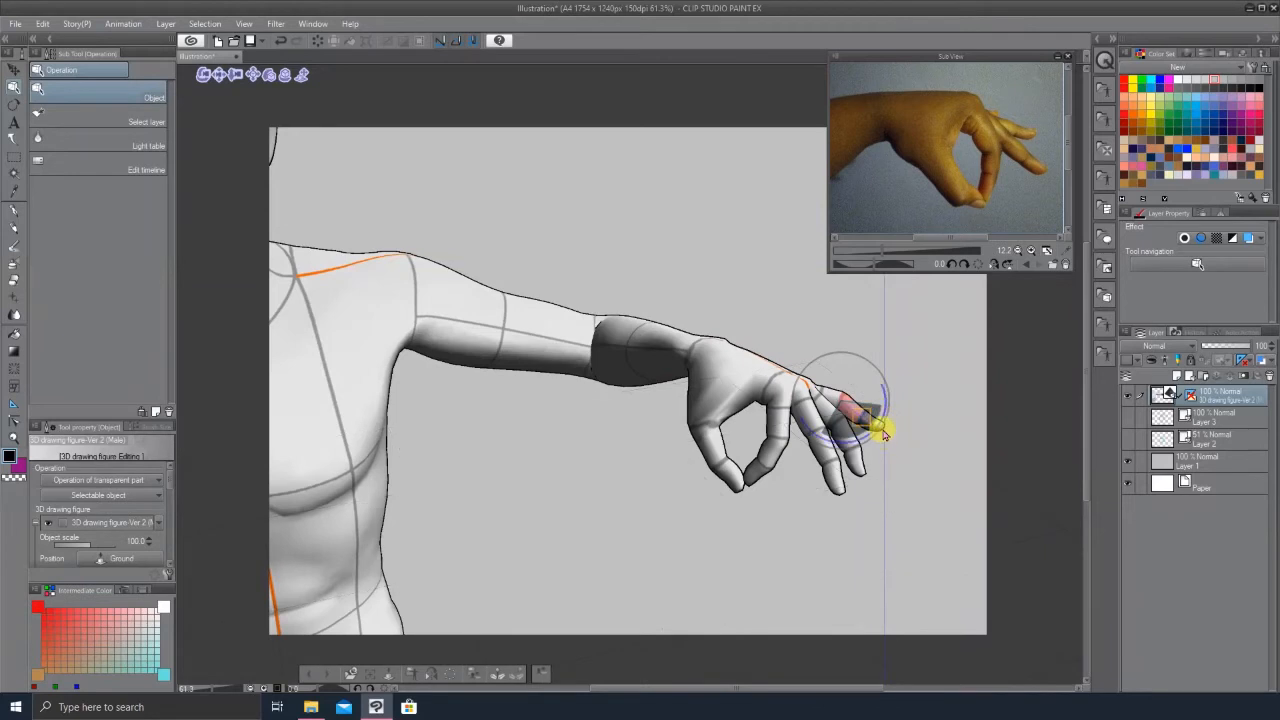
{"action": "left_click_drag", "start_coordinate": [878, 412], "coordinate": [934, 351]}
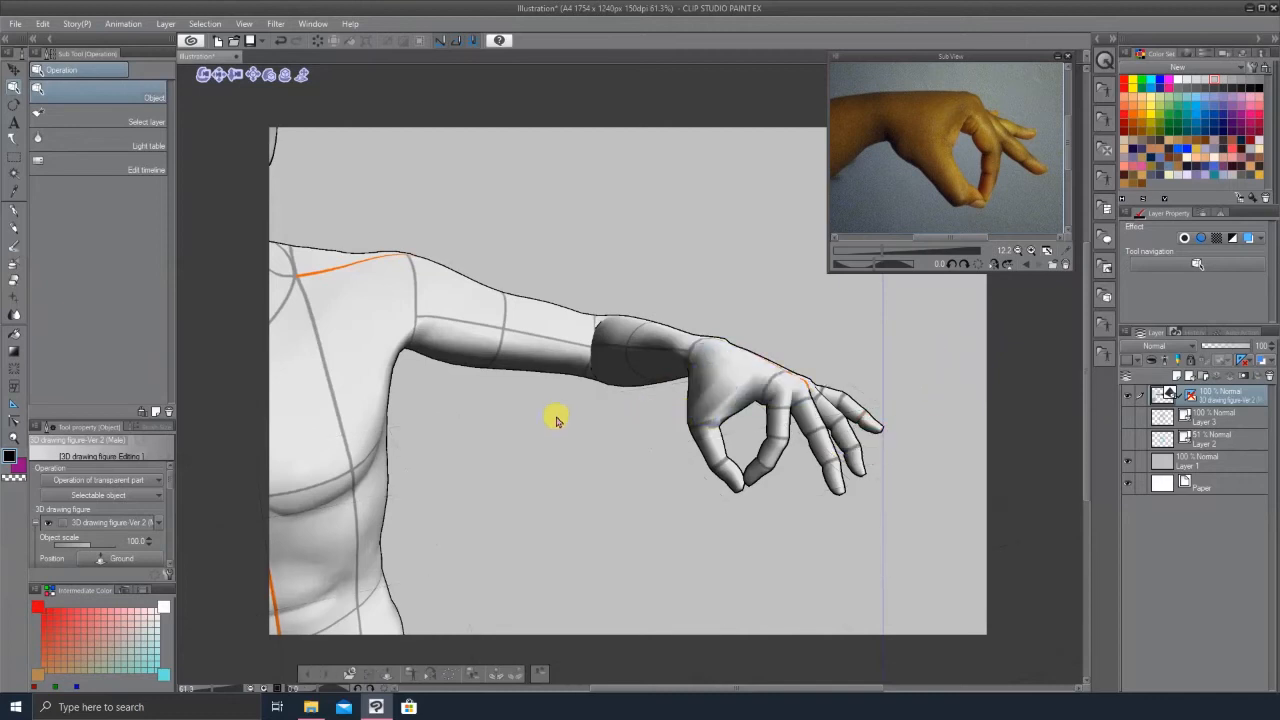
{"action": "left_click", "coordinate": [392, 300]}
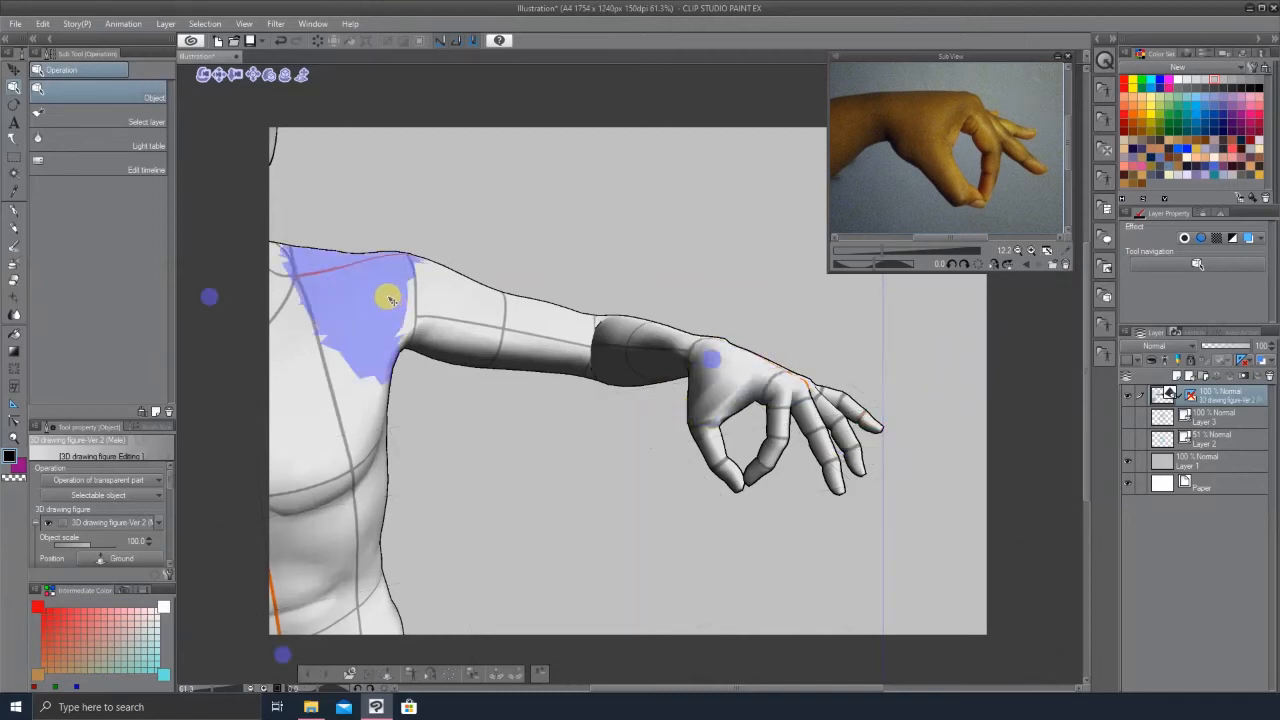
{"action": "left_click", "coordinate": [390, 298]}
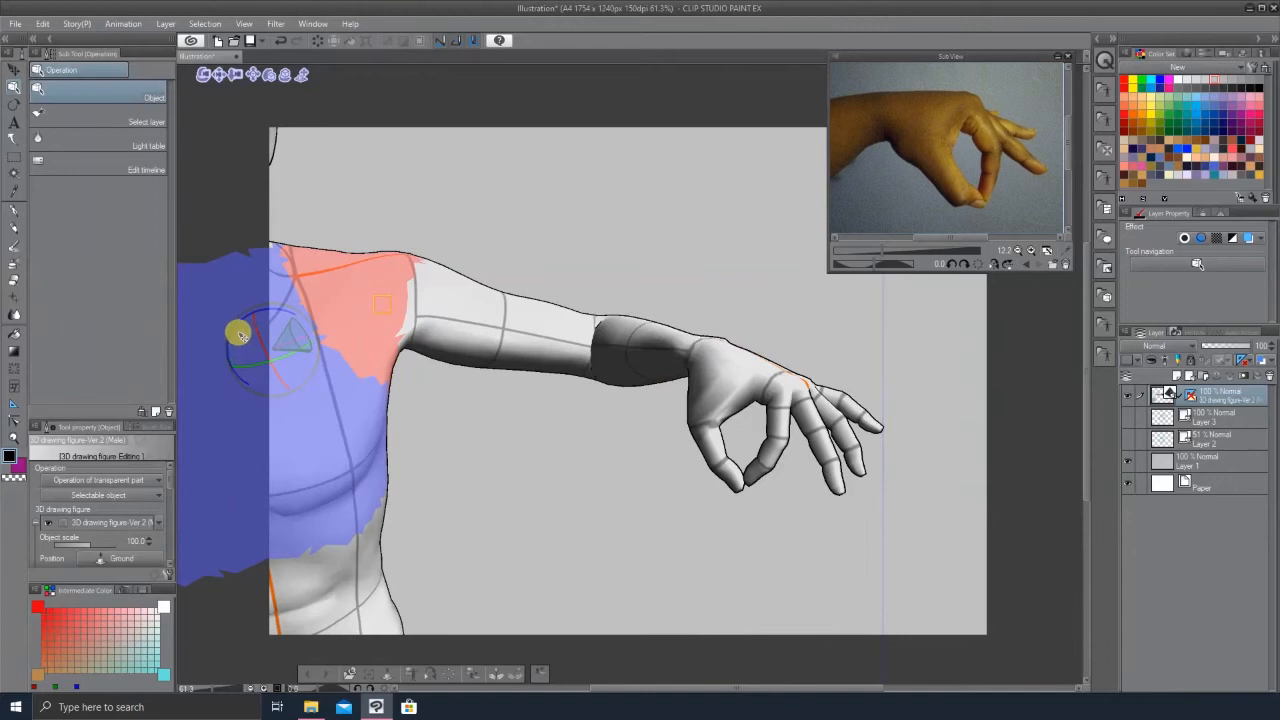
{"action": "left_click_drag", "start_coordinate": [294, 300], "coordinate": [321, 336]}
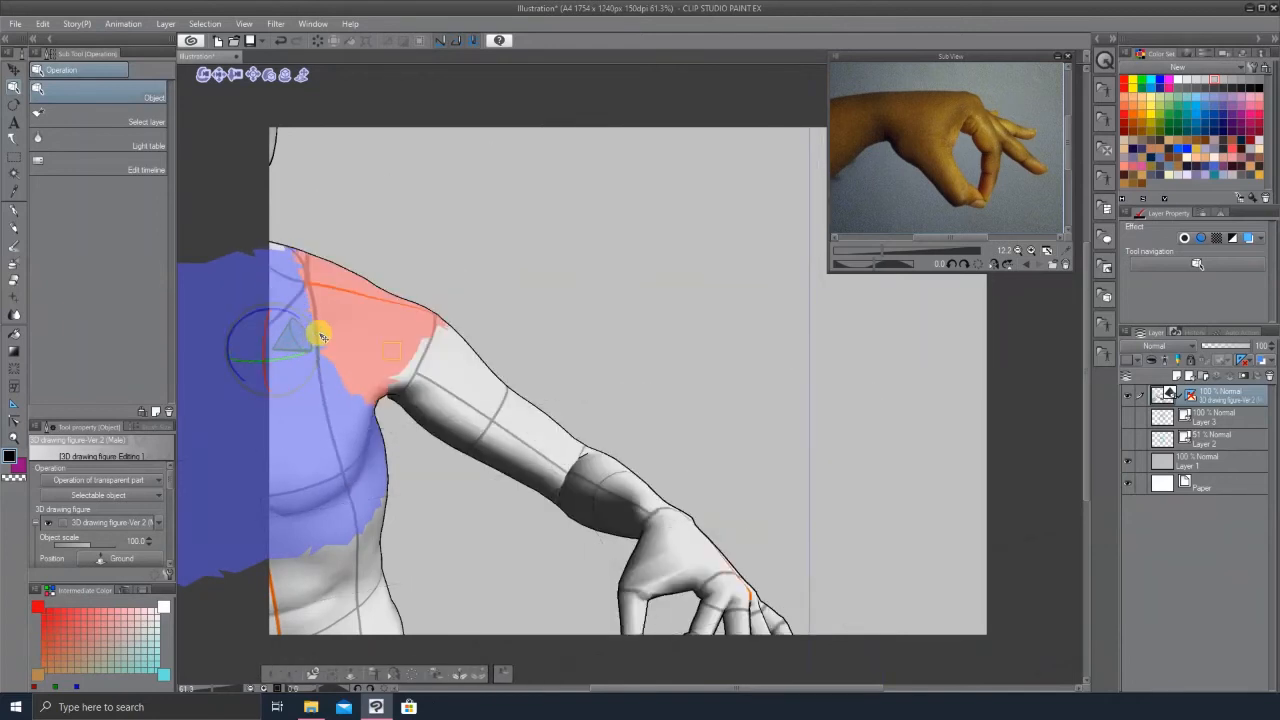
{"action": "key", "text": "ctrl+z"}
Step: Rotate the forearm at the elbow to lift the extended arm slightly
{"action": "left_click_drag", "start_coordinate": [846, 450], "coordinate": [892, 583]}
{"action": "left_click", "coordinate": [749, 446]}
{"action": "left_click_drag", "start_coordinate": [733, 459], "coordinate": [677, 437]}
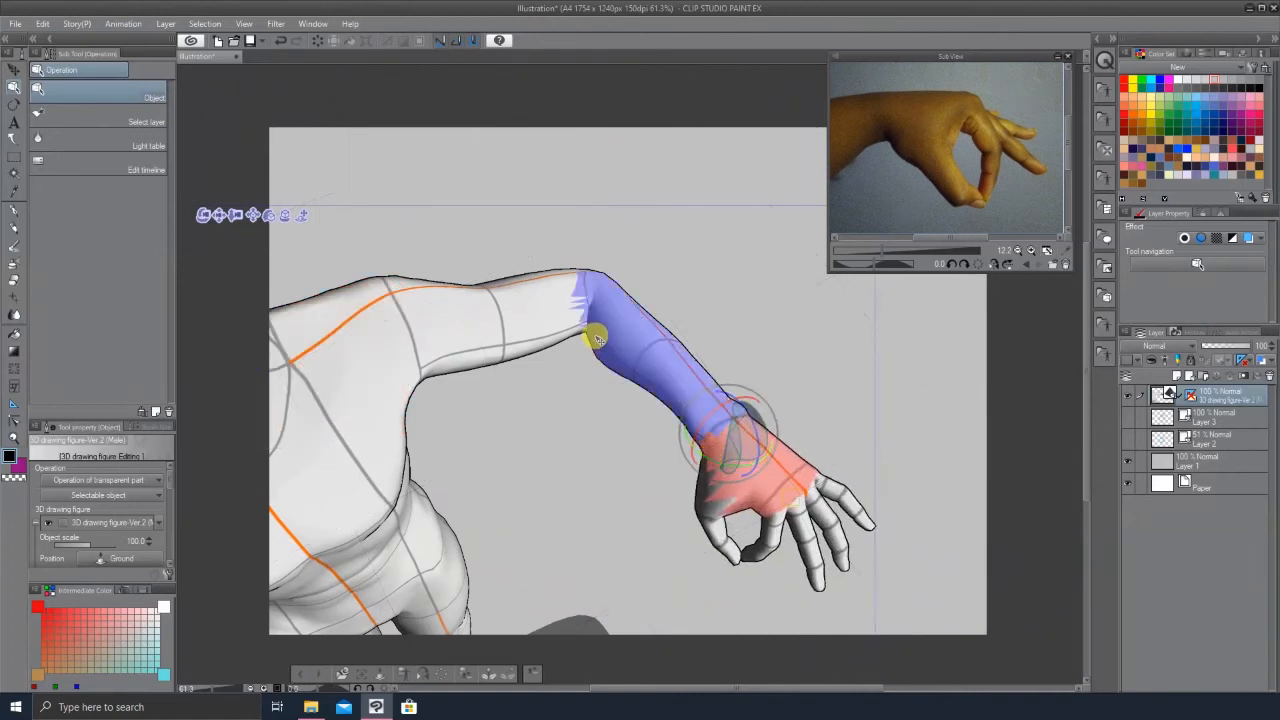
{"action": "left_click", "coordinate": [597, 338]}
{"action": "left_click_drag", "start_coordinate": [594, 320], "coordinate": [619, 327]}
Step: Move the 3D camera in closer to frame the posed hand and forearm
{"action": "left_click_drag", "start_coordinate": [658, 385], "coordinate": [920, 437]}
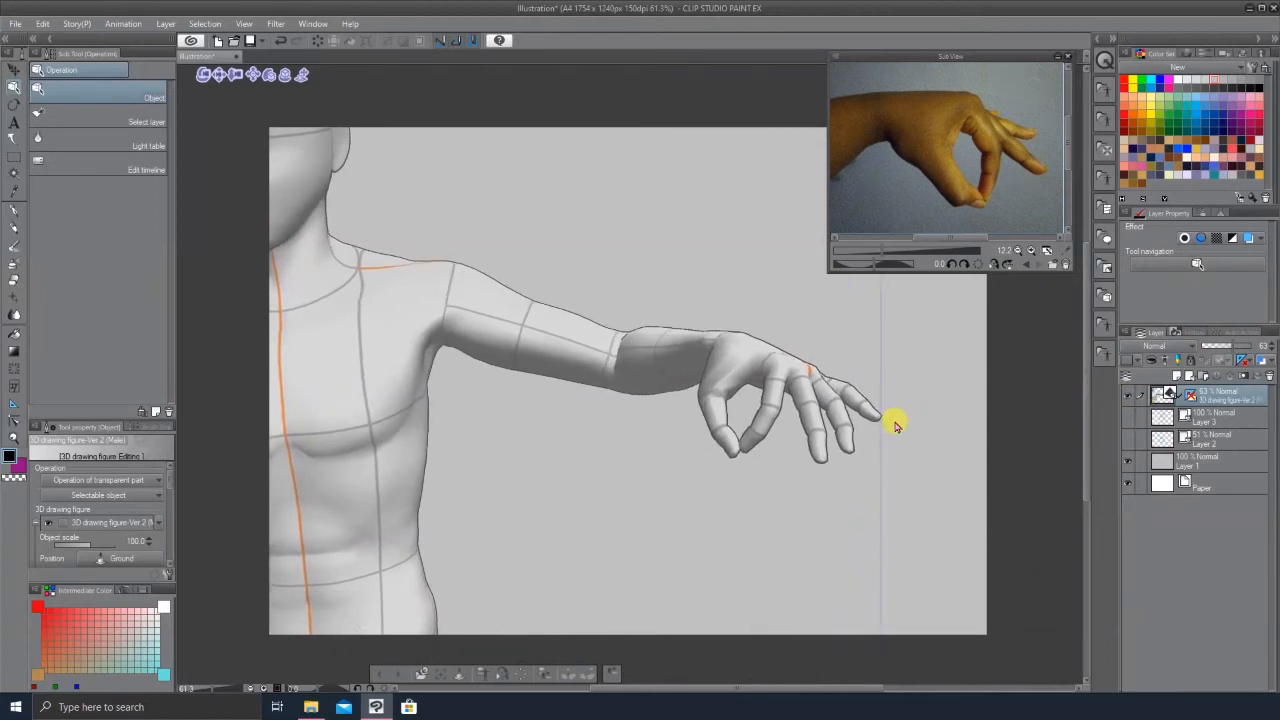
{"action": "left_click_drag", "start_coordinate": [914, 437], "coordinate": [931, 382]}
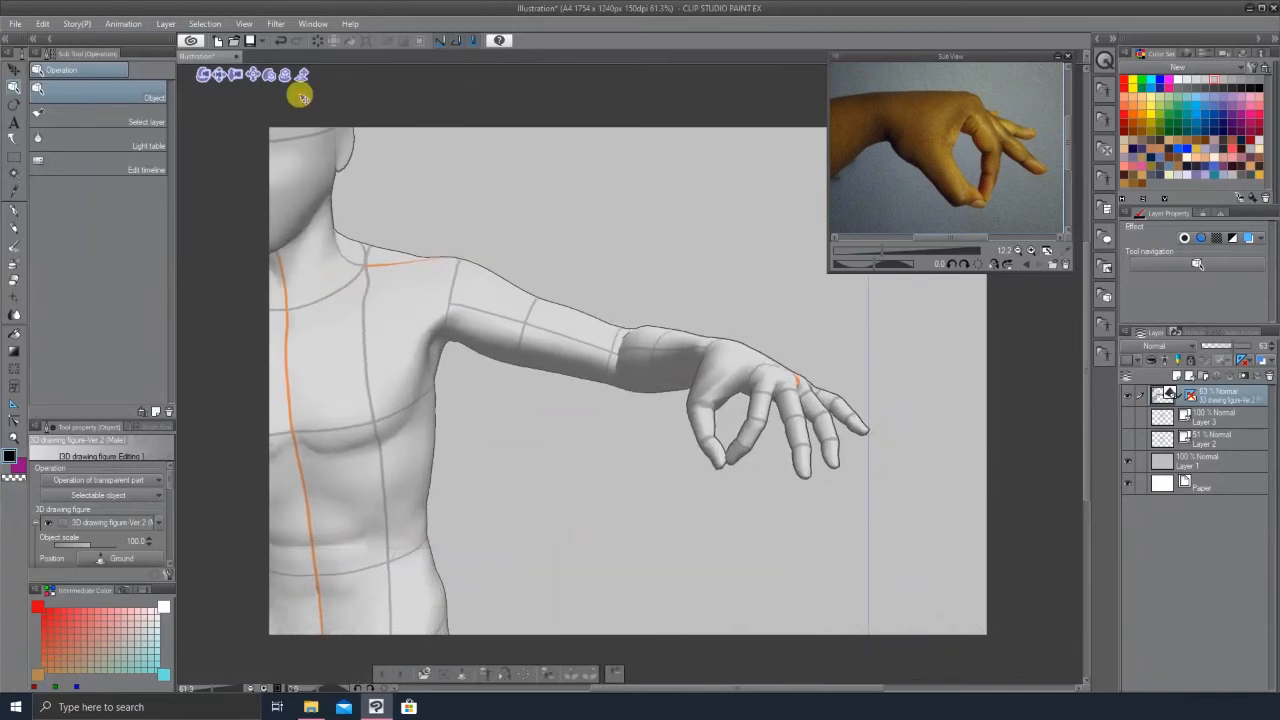
{"action": "left_click_drag", "start_coordinate": [236, 76], "coordinate": [265, 127]}
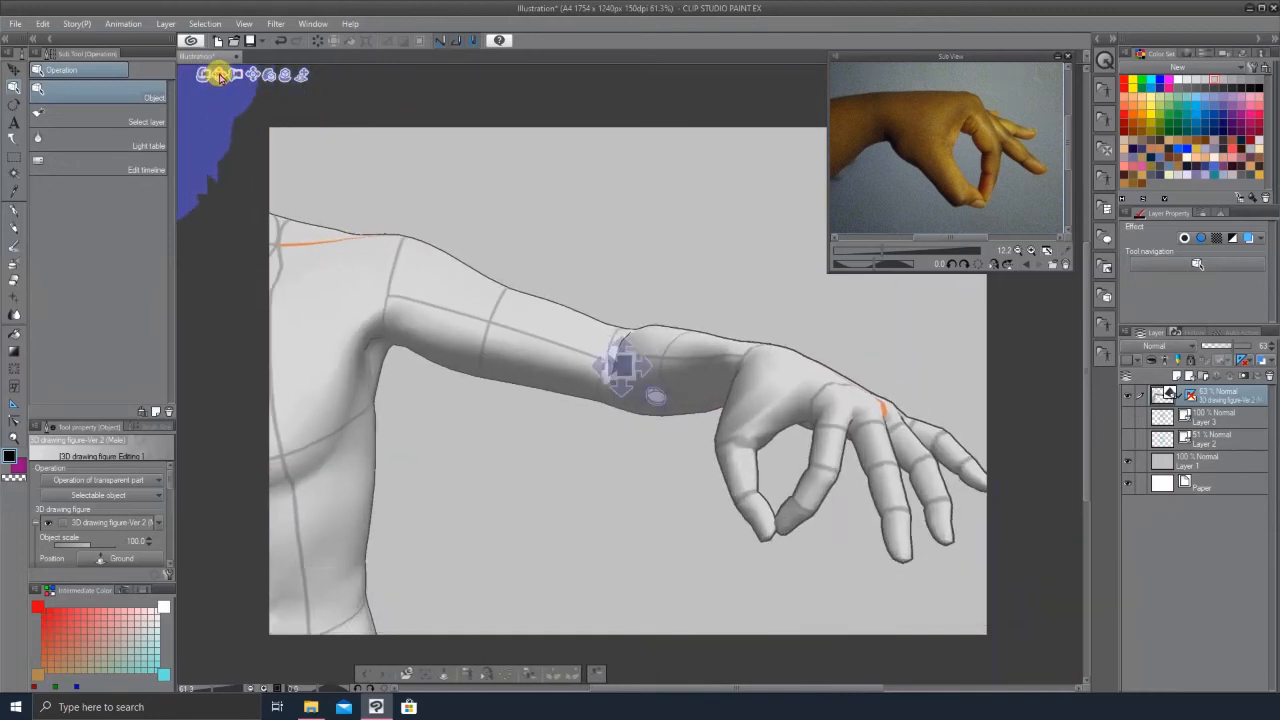
{"action": "left_click_drag", "start_coordinate": [220, 76], "coordinate": [312, 177]}
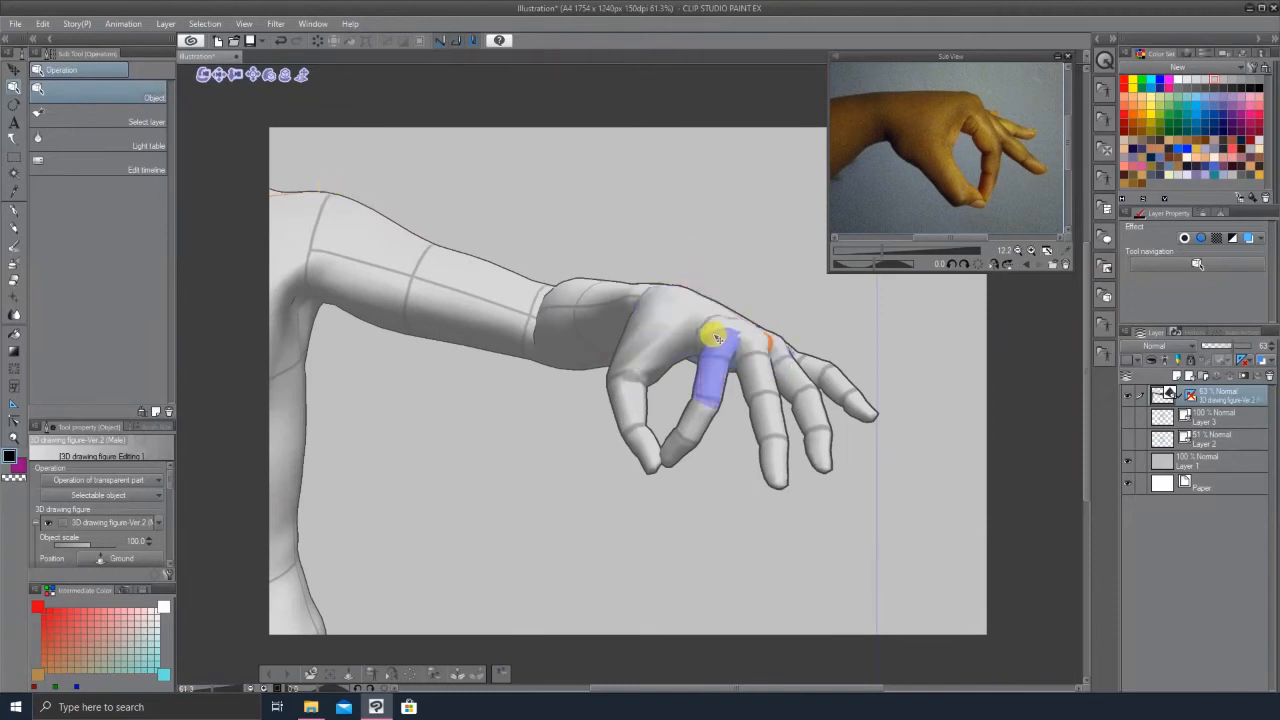
Step: Add a new layer above the 3D figure and choose the Felt pen marker in light blue
{"action": "left_click", "coordinate": [1188, 377]}
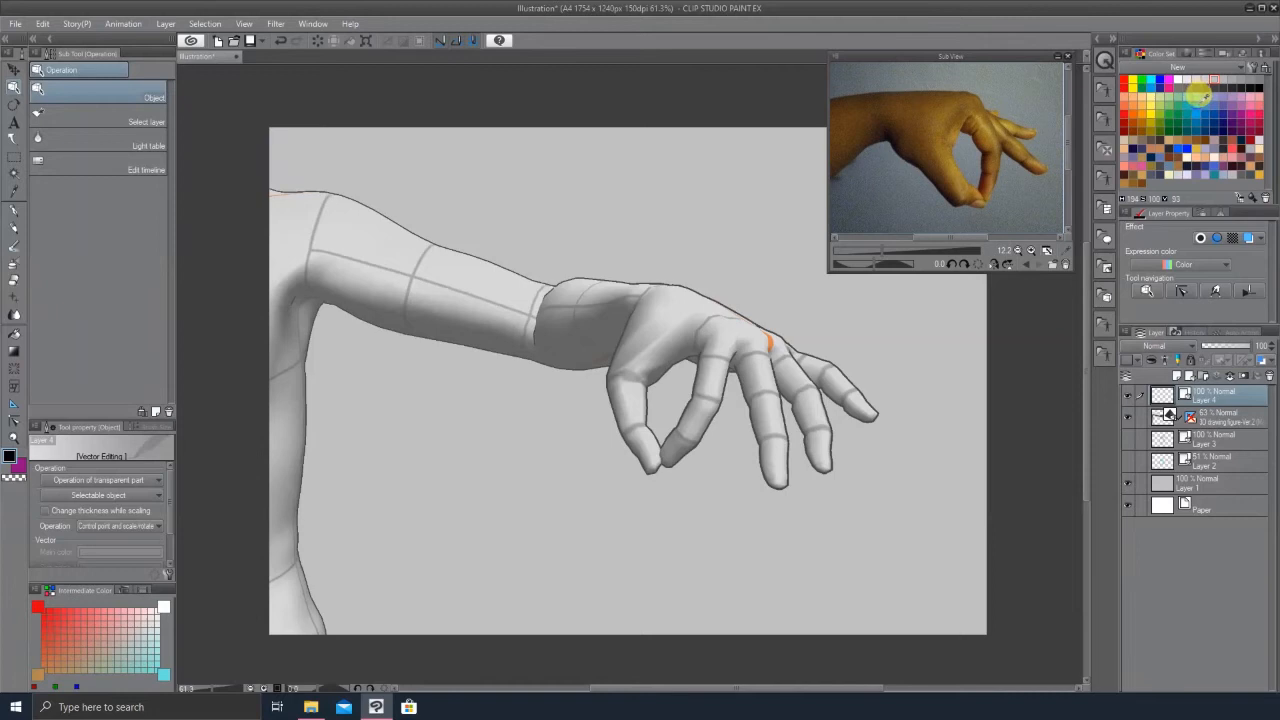
{"action": "key", "text": "p"}
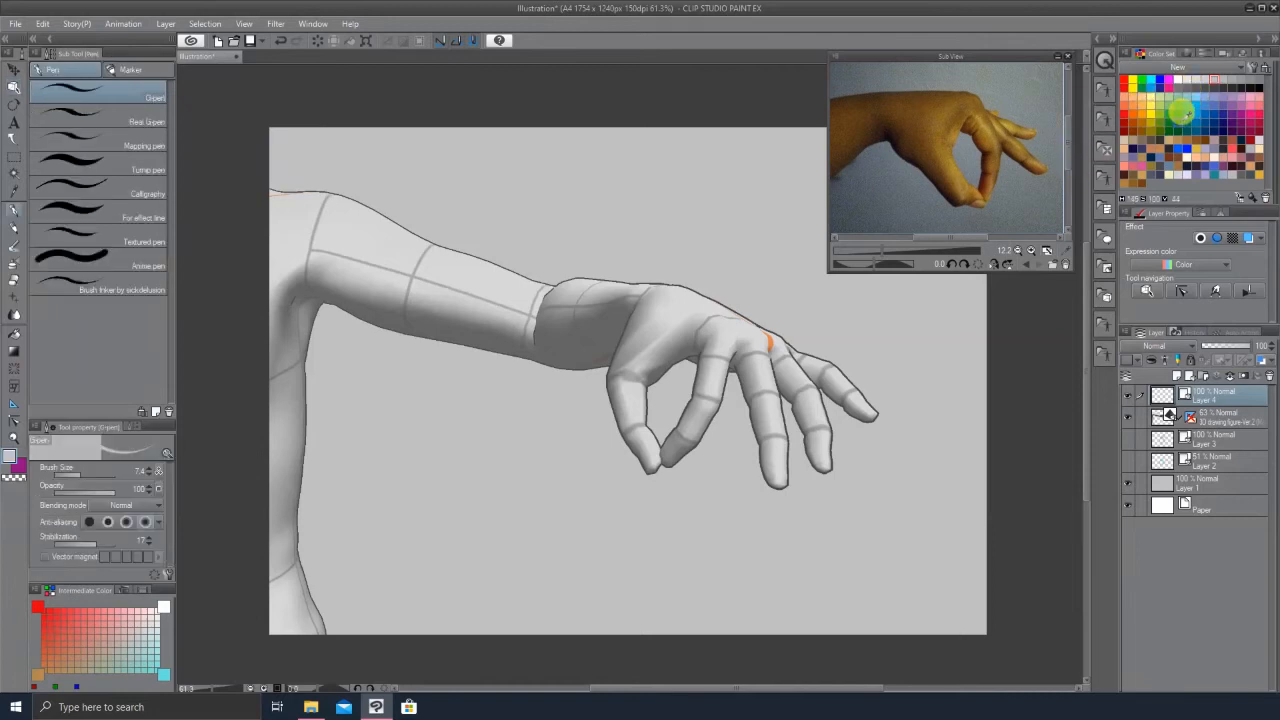
{"action": "left_click", "coordinate": [1195, 96]}
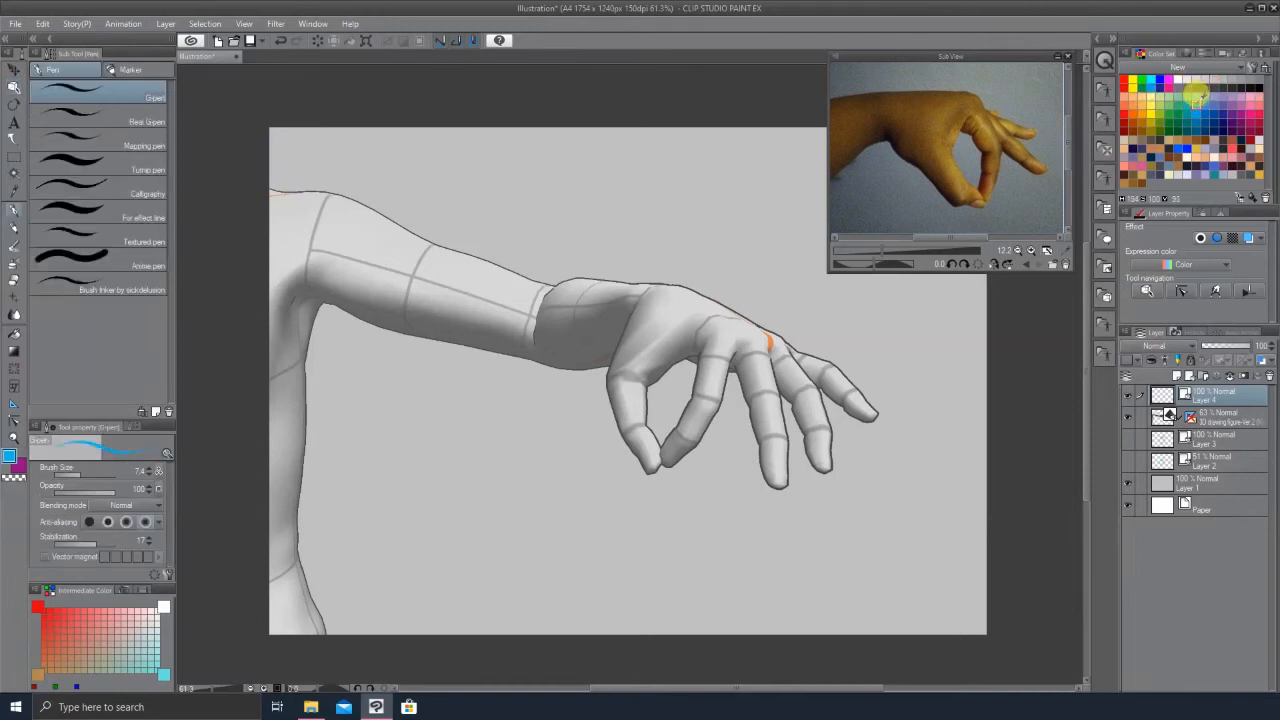
{"action": "key", "text": "p"}
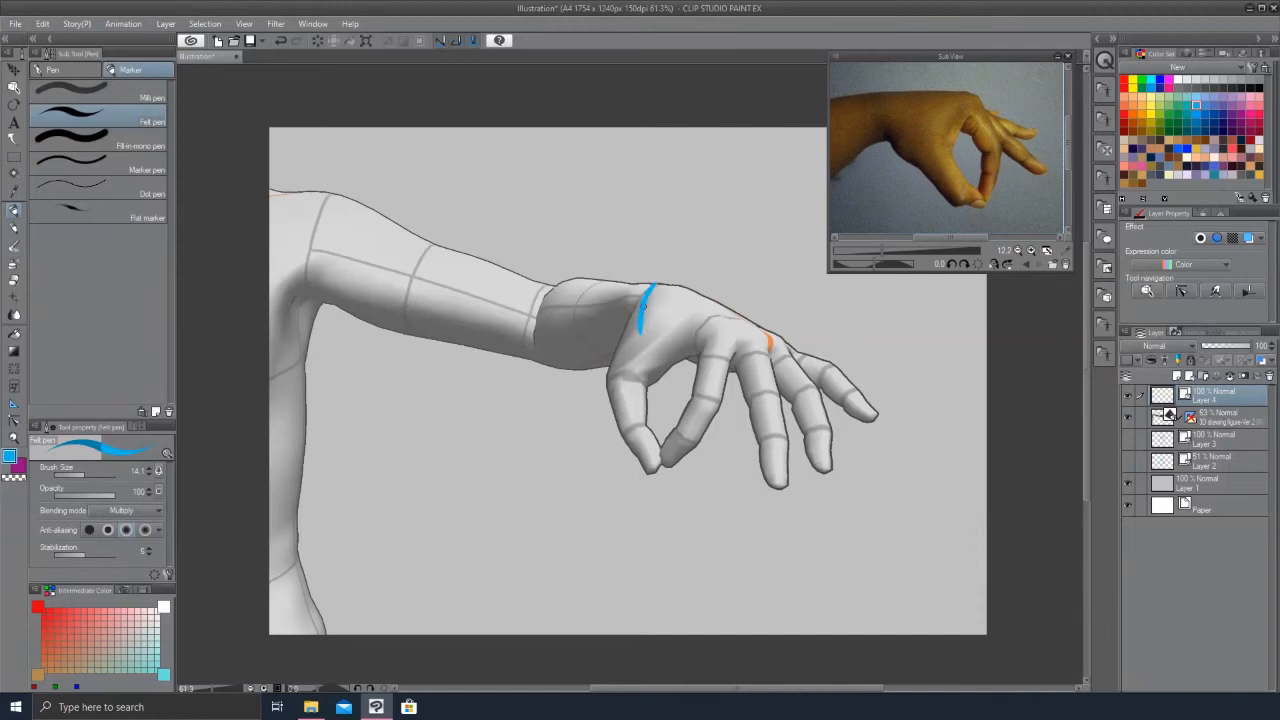
Step: Try sketching the back-of-hand outline with the felt pen
{"action": "key", "text": "ctrl+z"}
{"action": "key", "text": "ctrl+z"}
{"action": "mouse_move", "coordinate": [657, 285]}
{"action": "left_mouse_down"}
{"action": "mouse_move", "coordinate": [692, 289]}
{"action": "mouse_move", "coordinate": [803, 347]}
{"action": "left_mouse_up"}
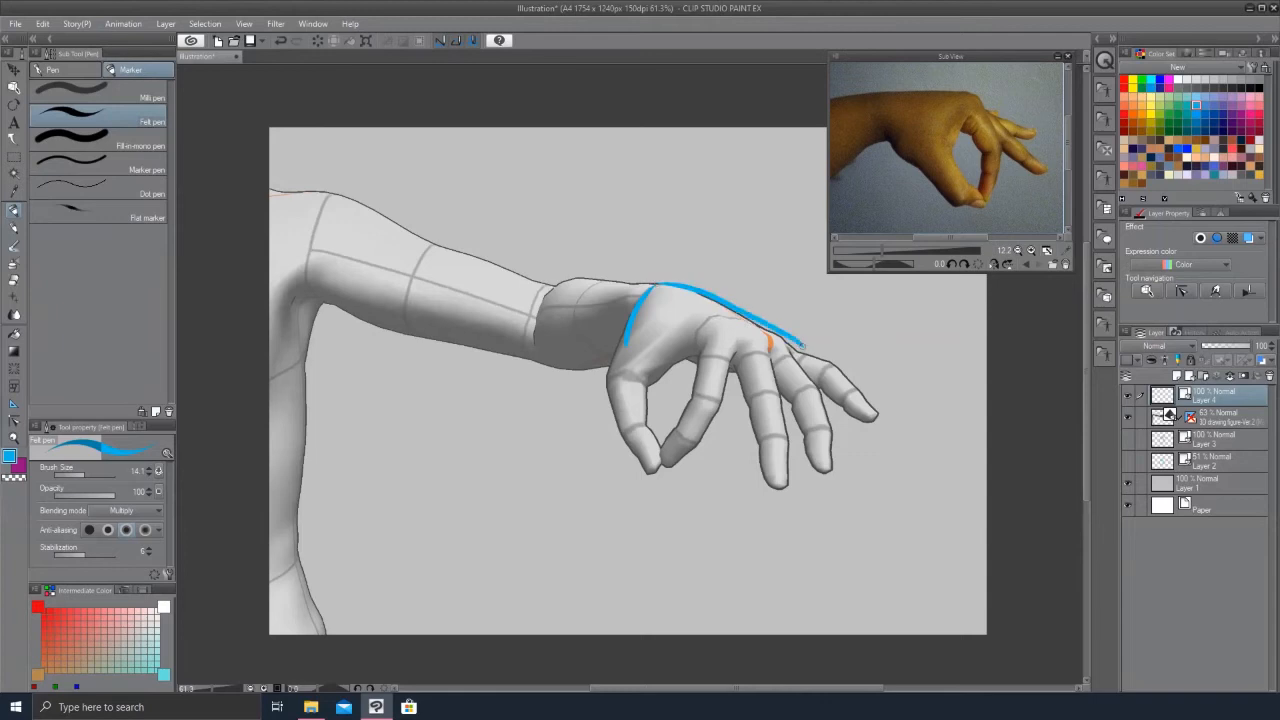
{"action": "key", "text": "ctrl+z"}
{"action": "mouse_move", "coordinate": [657, 285]}
{"action": "left_mouse_down"}
{"action": "mouse_move", "coordinate": [808, 348]}
{"action": "mouse_move", "coordinate": [740, 372]}
{"action": "mouse_move", "coordinate": [640, 348]}
{"action": "mouse_move", "coordinate": [680, 340]}
{"action": "left_mouse_up"}
{"action": "key", "text": "ctrl+z"}
{"action": "key", "text": "ctrl+z"}
Step: Sketch the hand's structure in blue over the 3D hand: palm box, finger lines and joint circles
{"action": "left_click_drag", "start_coordinate": [798, 346], "coordinate": [673, 338]}
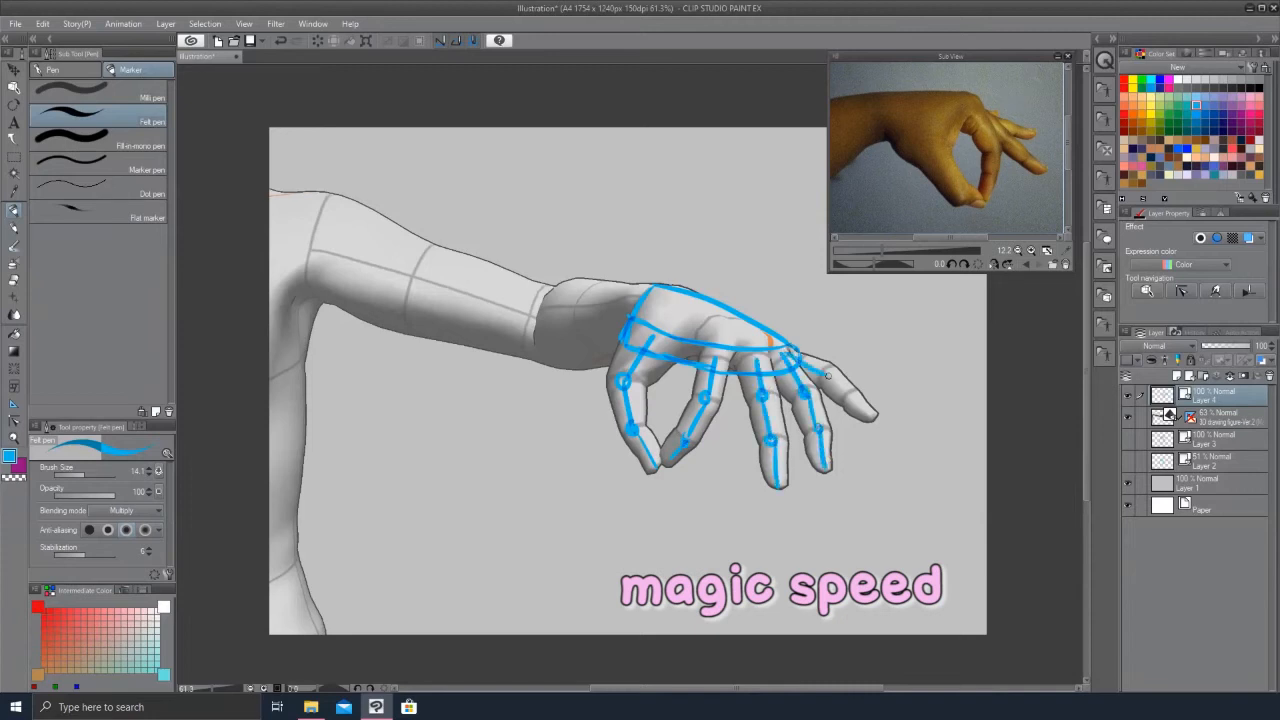
{"action": "left_click_drag", "start_coordinate": [849, 399], "coordinate": [871, 420]}
Step: Toggle the 3D figure layer's visibility to compare the blue sketch with the model
{"action": "left_click", "coordinate": [1127, 416]}
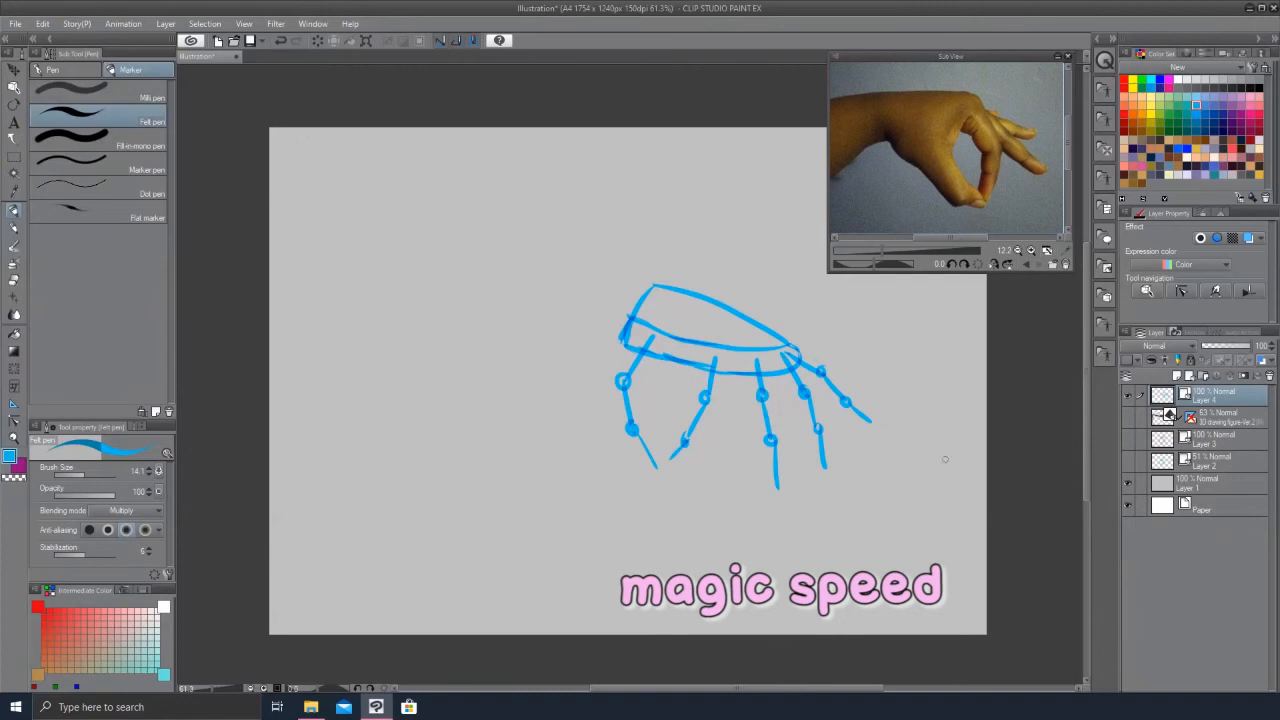
{"action": "key", "text": "ctrl+space"}
{"action": "left_click_drag", "start_coordinate": [713, 401], "coordinate": [716, 384]}
{"action": "left_click", "coordinate": [712, 392]}
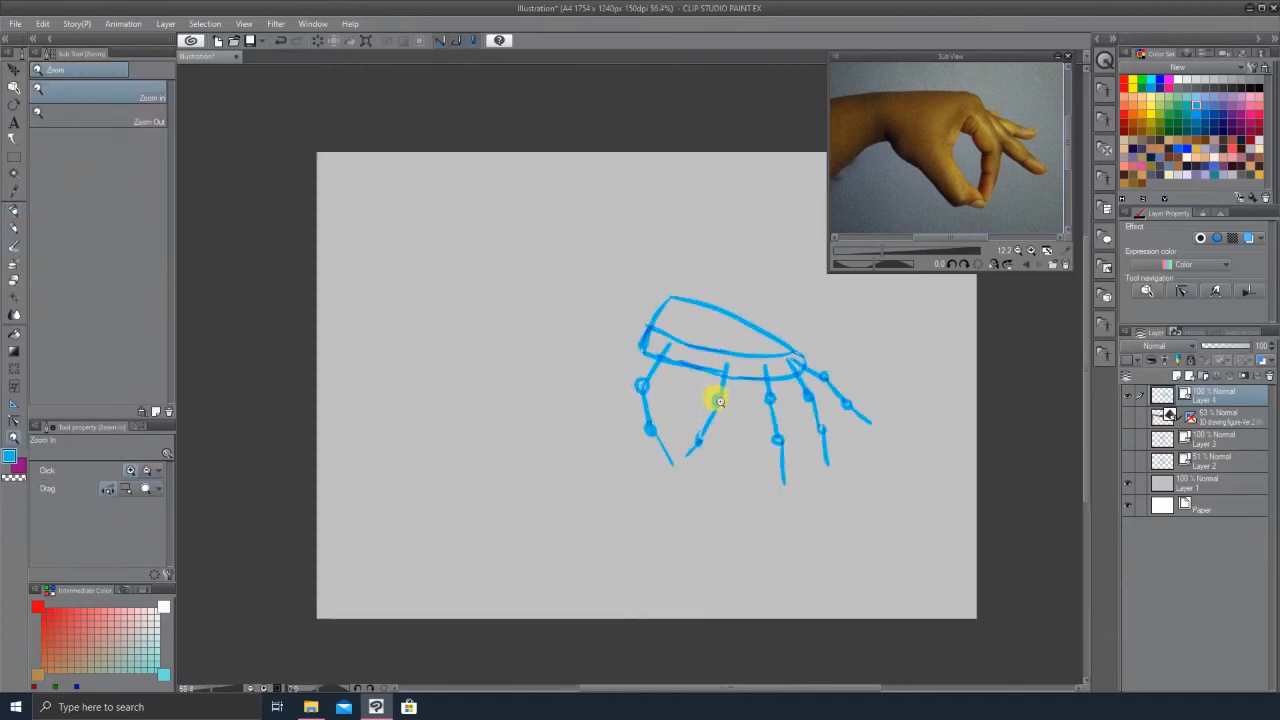
{"action": "left_click", "coordinate": [788, 460]}
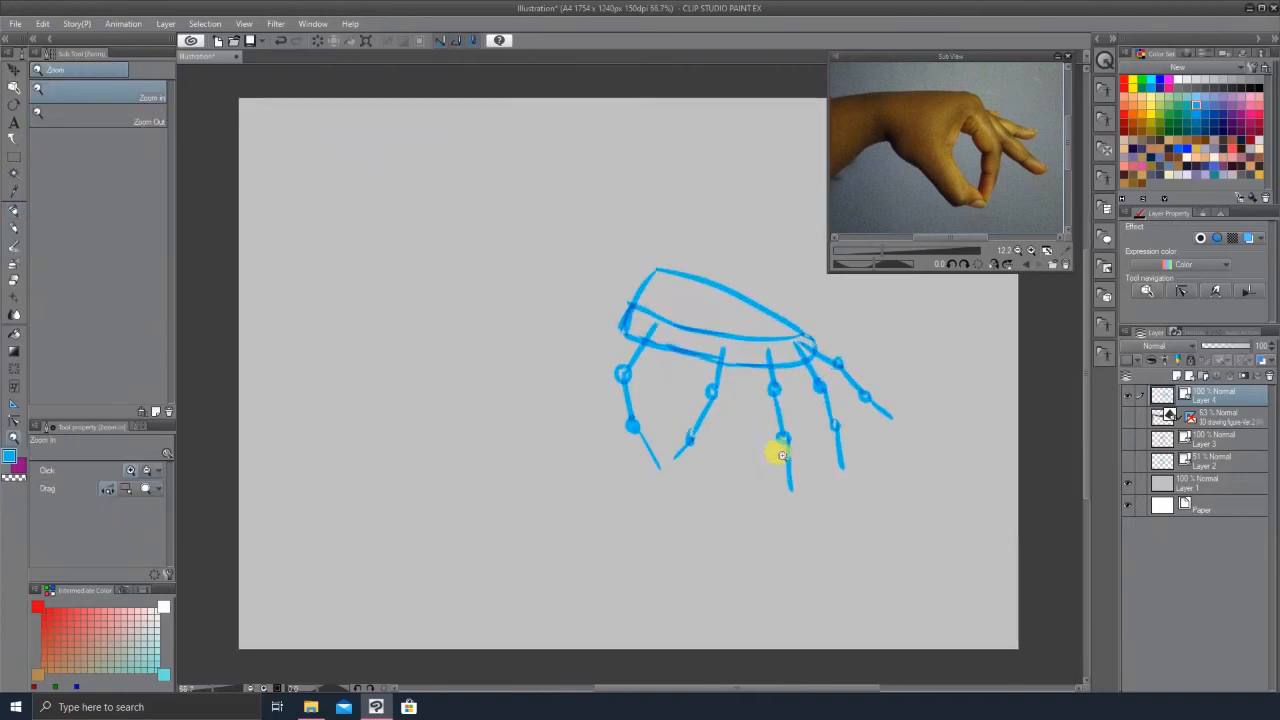
{"action": "left_click", "coordinate": [1130, 418]}
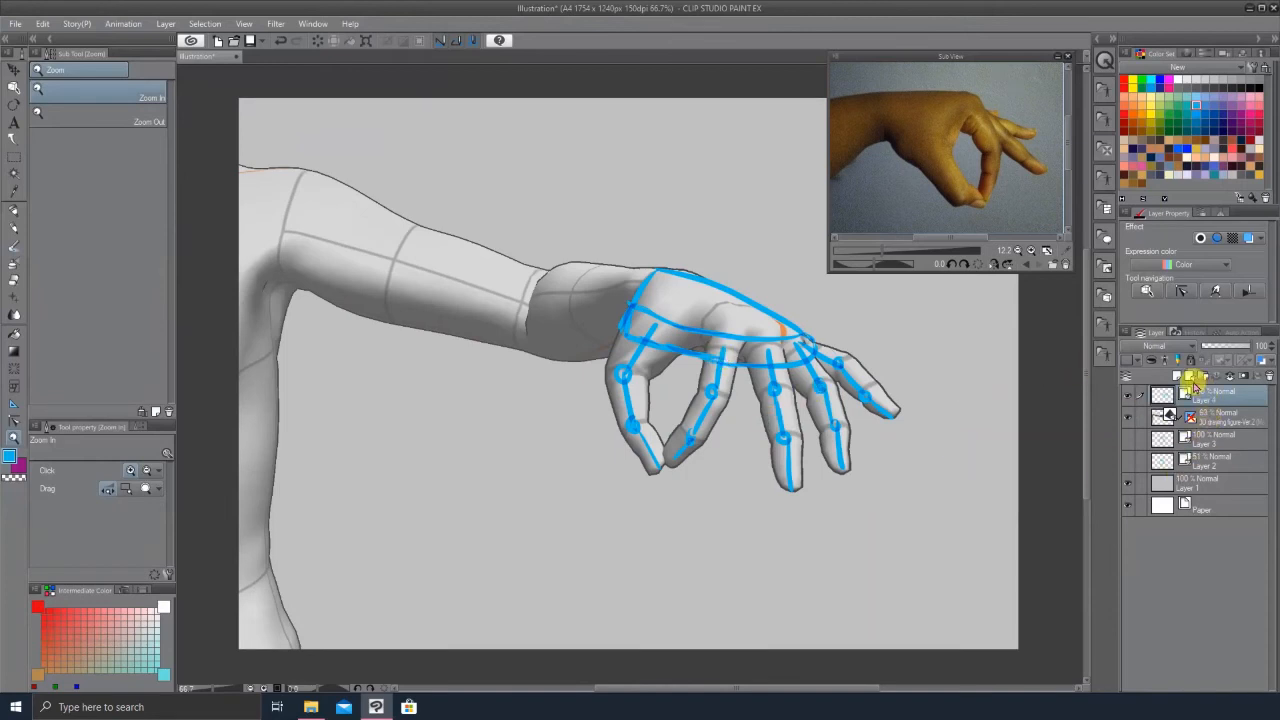
Step: Add a new layer, hide the 3D figure, and ink the hand's outline in black with the G-pen over the blue sketch
{"action": "left_click", "coordinate": [1189, 377]}
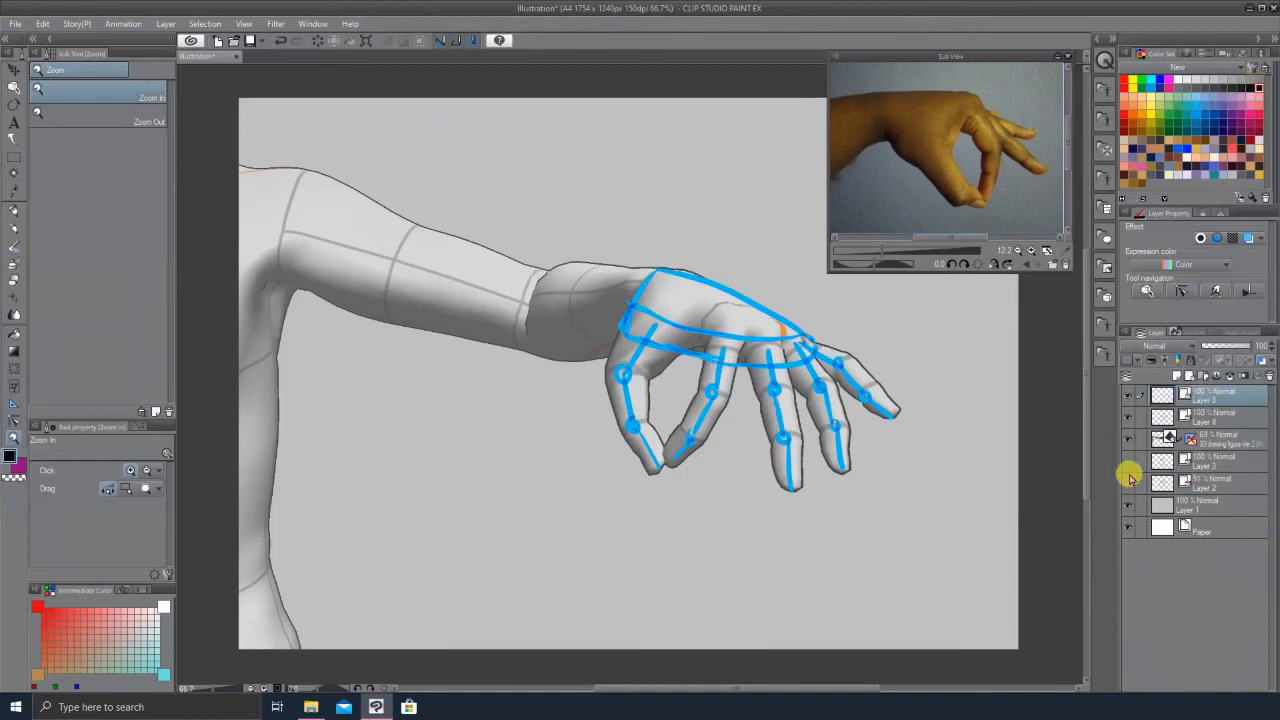
{"action": "left_click", "coordinate": [1129, 439]}
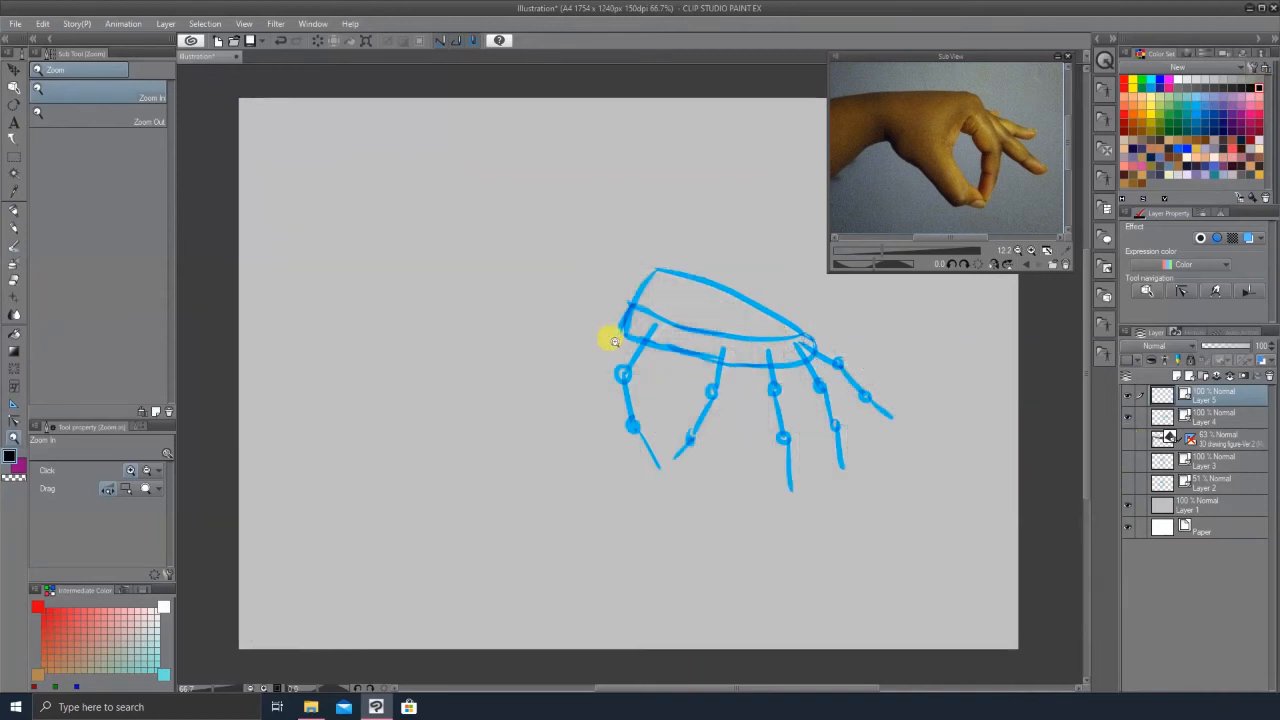
{"action": "key", "text": "p"}
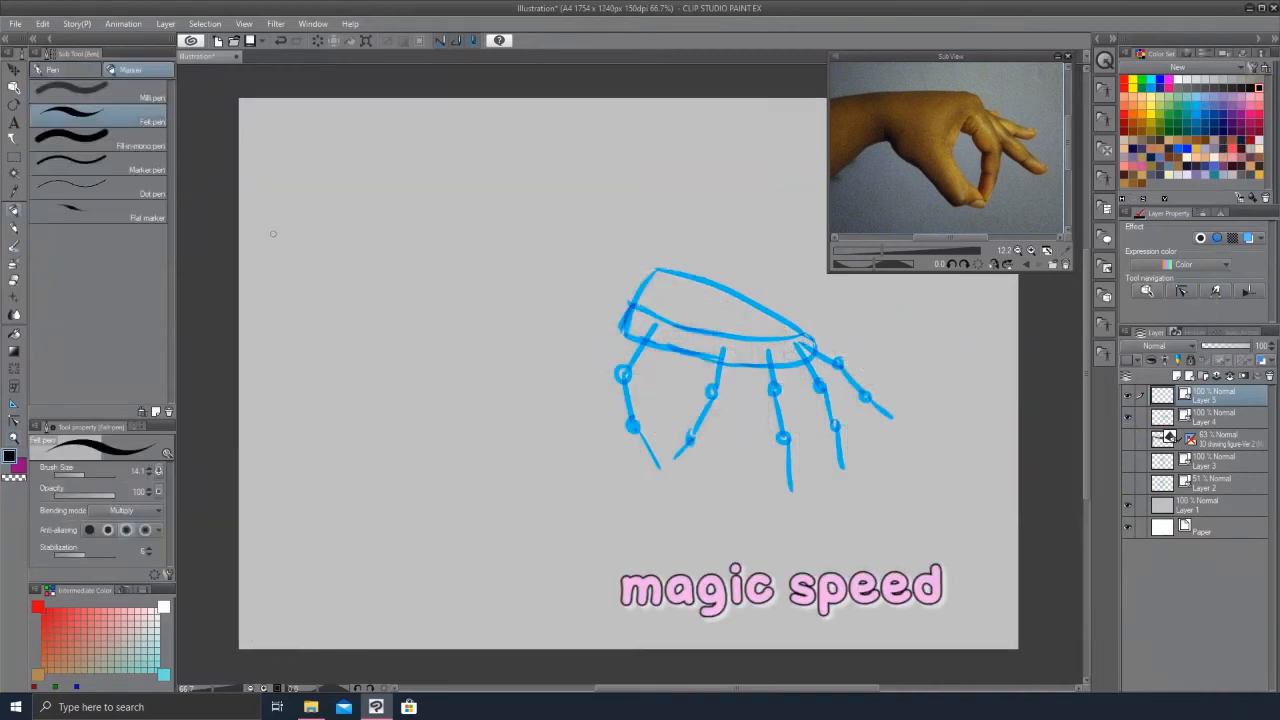
{"action": "left_click_drag", "start_coordinate": [628, 310], "coordinate": [602, 362]}
{"action": "key", "text": "ctrl+z"}
{"action": "mouse_move", "coordinate": [628, 310]}
{"action": "left_mouse_down"}
{"action": "mouse_move", "coordinate": [599, 365]}
{"action": "mouse_move", "coordinate": [604, 419]}
{"action": "mouse_move", "coordinate": [601, 381]}
{"action": "mouse_move", "coordinate": [614, 425]}
{"action": "mouse_move", "coordinate": [657, 469]}
{"action": "left_mouse_up"}
{"action": "key", "text": "ctrl+z"}
{"action": "key", "text": "ctrl+z"}
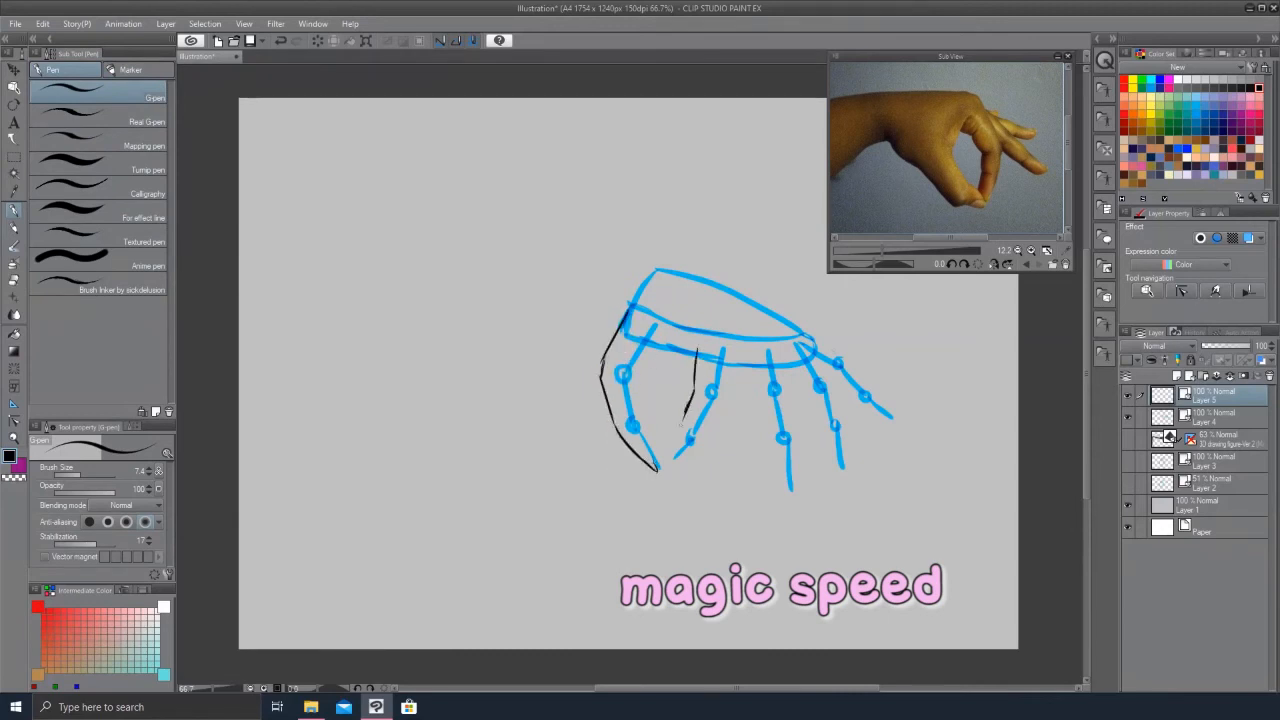
{"action": "mouse_move", "coordinate": [711, 432]}
{"action": "left_mouse_down"}
{"action": "mouse_move", "coordinate": [742, 366]}
{"action": "mouse_move", "coordinate": [755, 401]}
{"action": "mouse_move", "coordinate": [748, 364]}
{"action": "mouse_move", "coordinate": [782, 502]}
{"action": "left_mouse_up"}
{"action": "key", "text": "ctrl+z"}
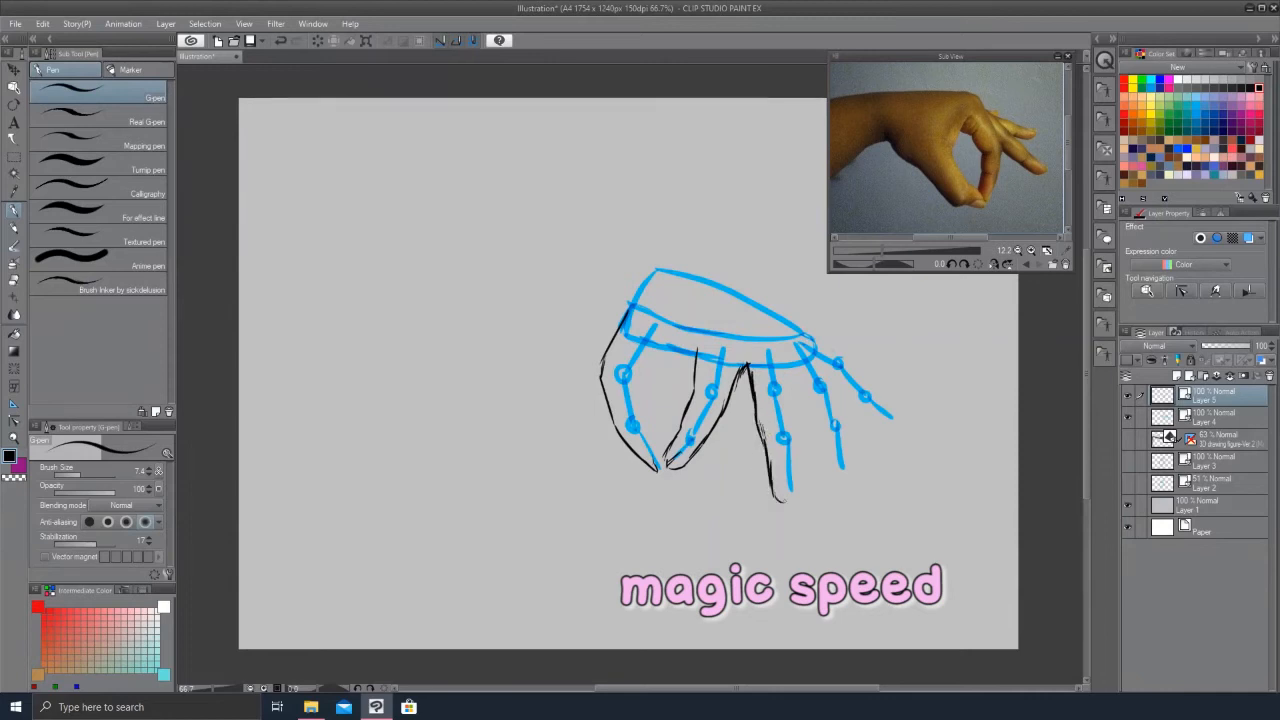
{"action": "left_click_drag", "start_coordinate": [787, 358], "coordinate": [790, 410]}
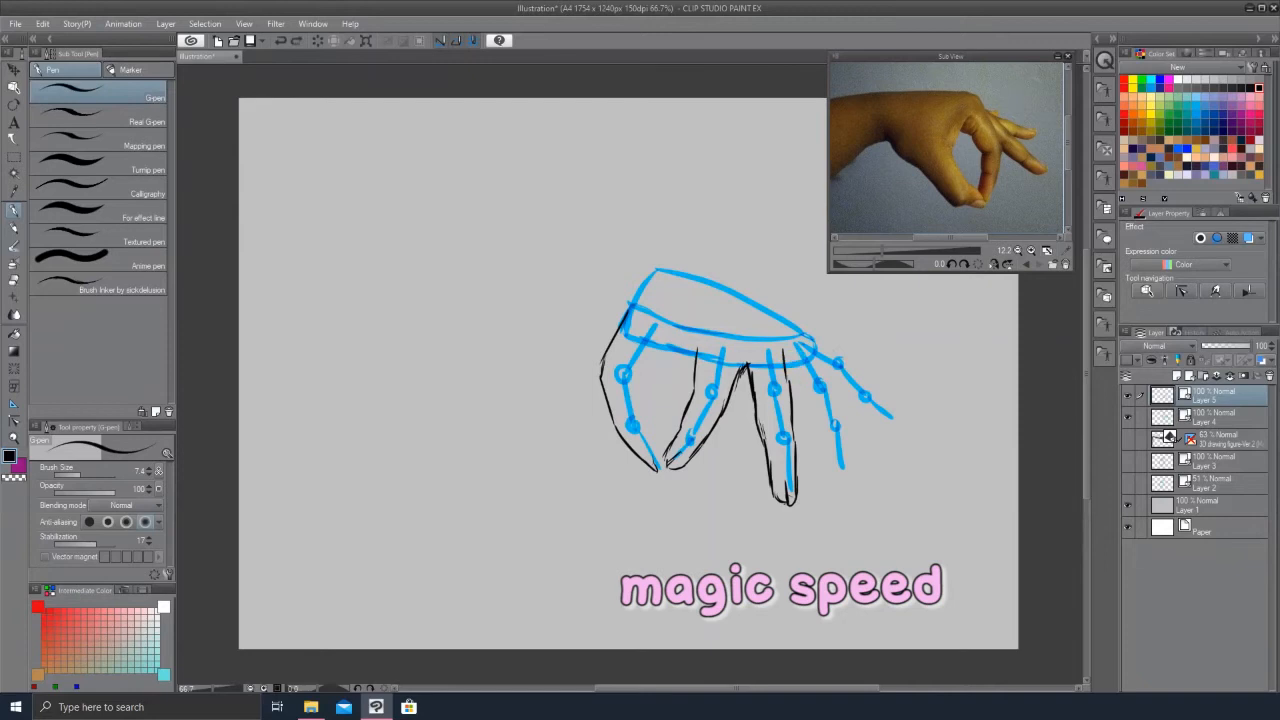
{"action": "left_click_drag", "start_coordinate": [798, 342], "coordinate": [822, 396]}
{"action": "left_click_drag", "start_coordinate": [828, 382], "coordinate": [848, 430]}
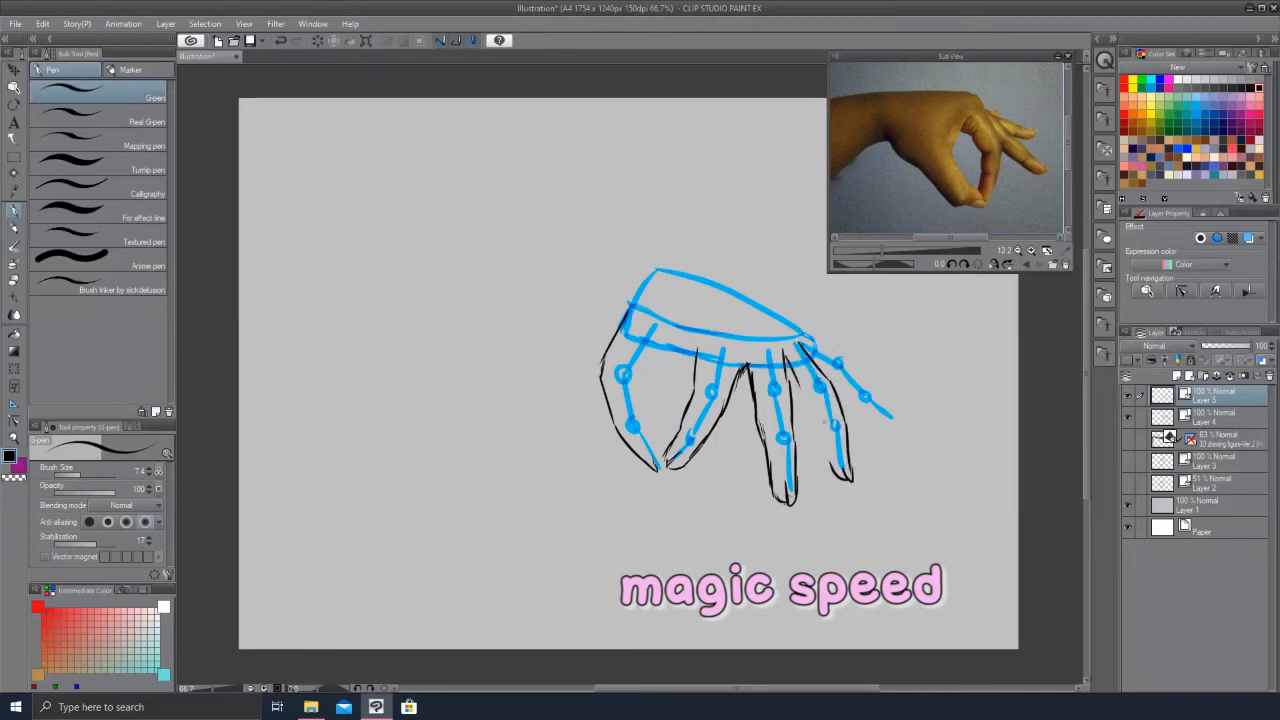
{"action": "left_click_drag", "start_coordinate": [791, 380], "coordinate": [819, 433]}
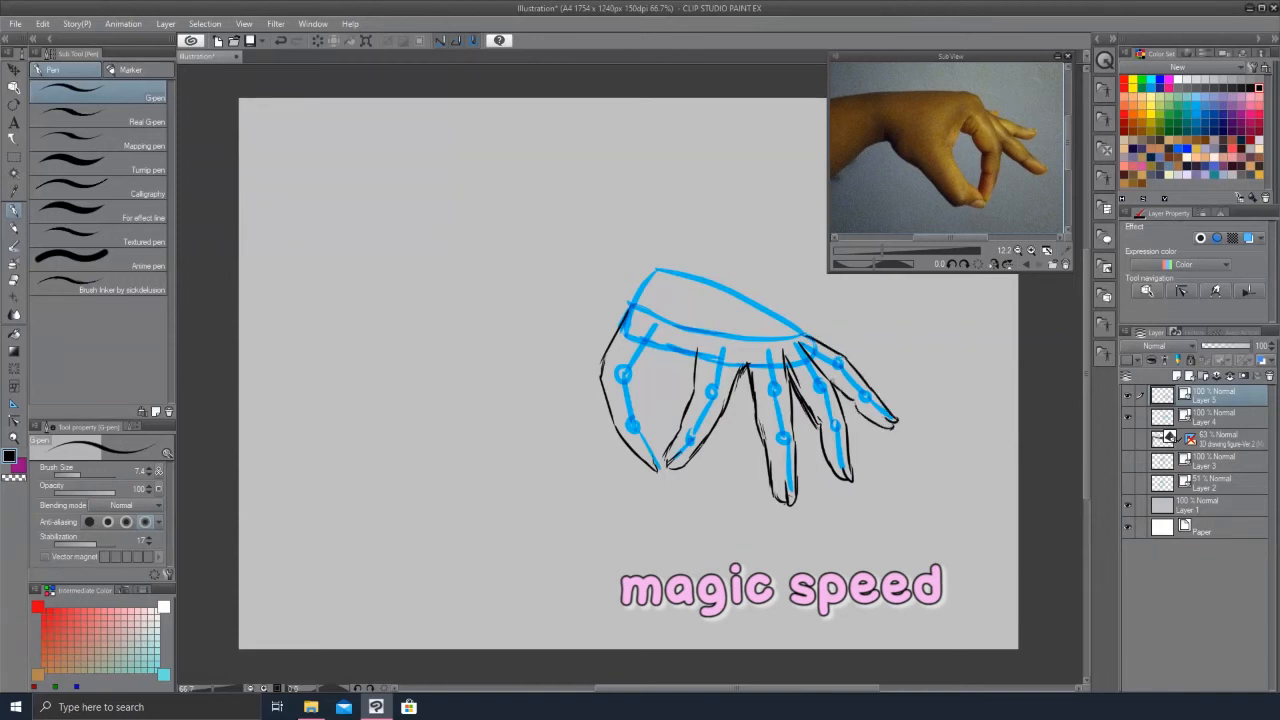
{"action": "left_click_drag", "start_coordinate": [804, 343], "coordinate": [847, 422]}
{"action": "mouse_move", "coordinate": [669, 343]}
{"action": "left_mouse_down"}
{"action": "mouse_move", "coordinate": [694, 357]}
{"action": "mouse_move", "coordinate": [644, 381]}
{"action": "left_mouse_up"}
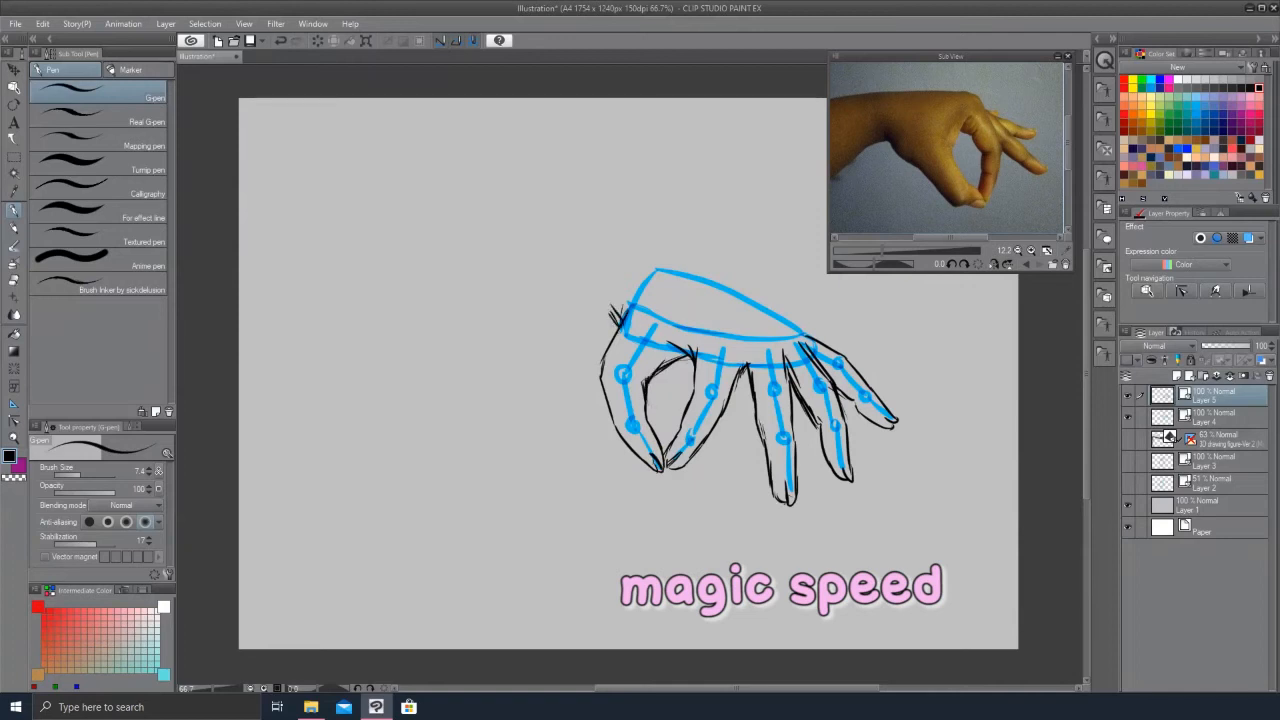
{"action": "mouse_move", "coordinate": [668, 268]}
{"action": "left_mouse_down"}
{"action": "mouse_move", "coordinate": [794, 314]}
{"action": "mouse_move", "coordinate": [814, 336]}
{"action": "left_mouse_up"}
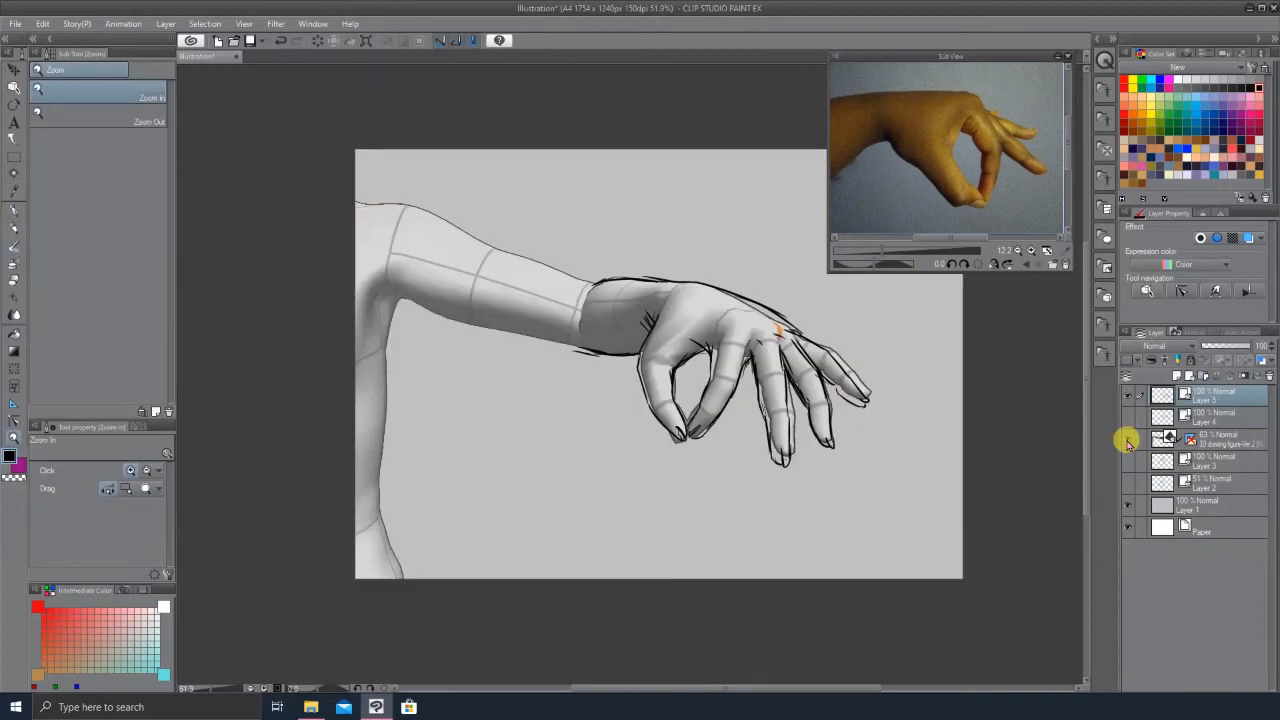
Step: Toggle the 3D figure and sketch layers' visibility to compare the inked hand with the model
{"action": "left_click", "coordinate": [1127, 441]}
{"action": "left_click", "coordinate": [1124, 445]}
{"action": "left_click", "coordinate": [1125, 445]}
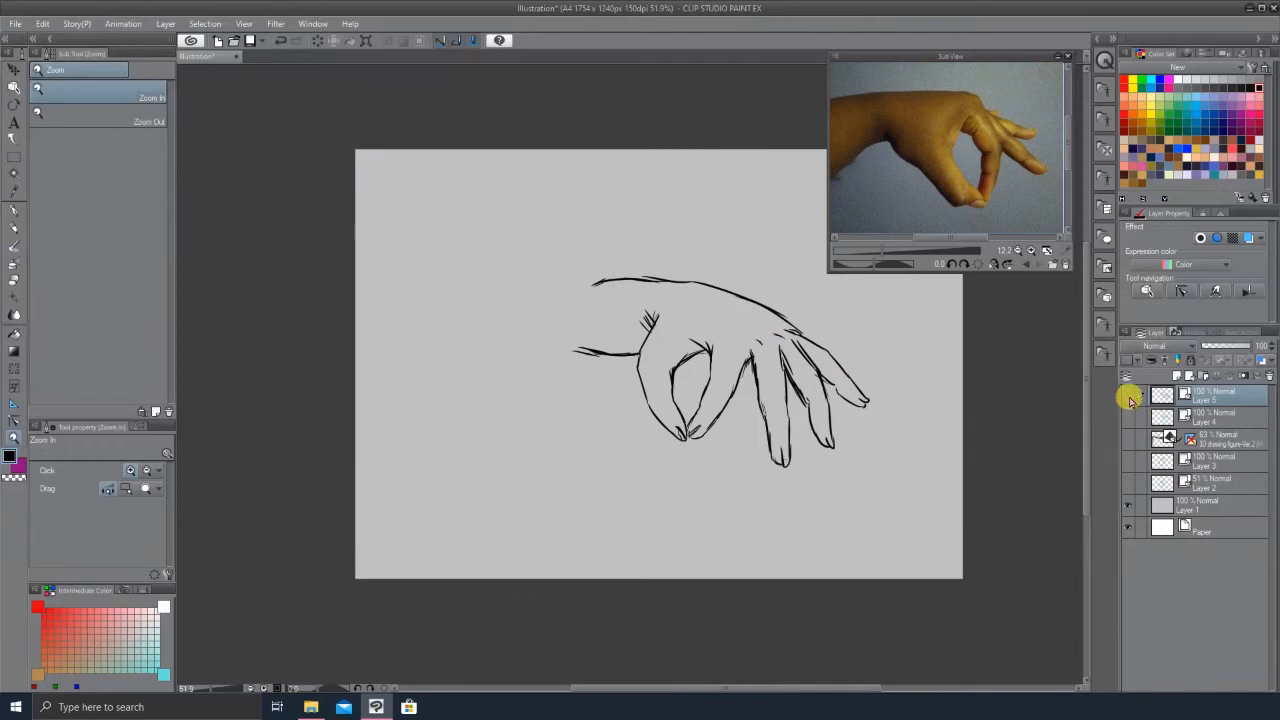
{"action": "left_click", "coordinate": [1128, 395]}
{"action": "left_click", "coordinate": [1129, 414]}
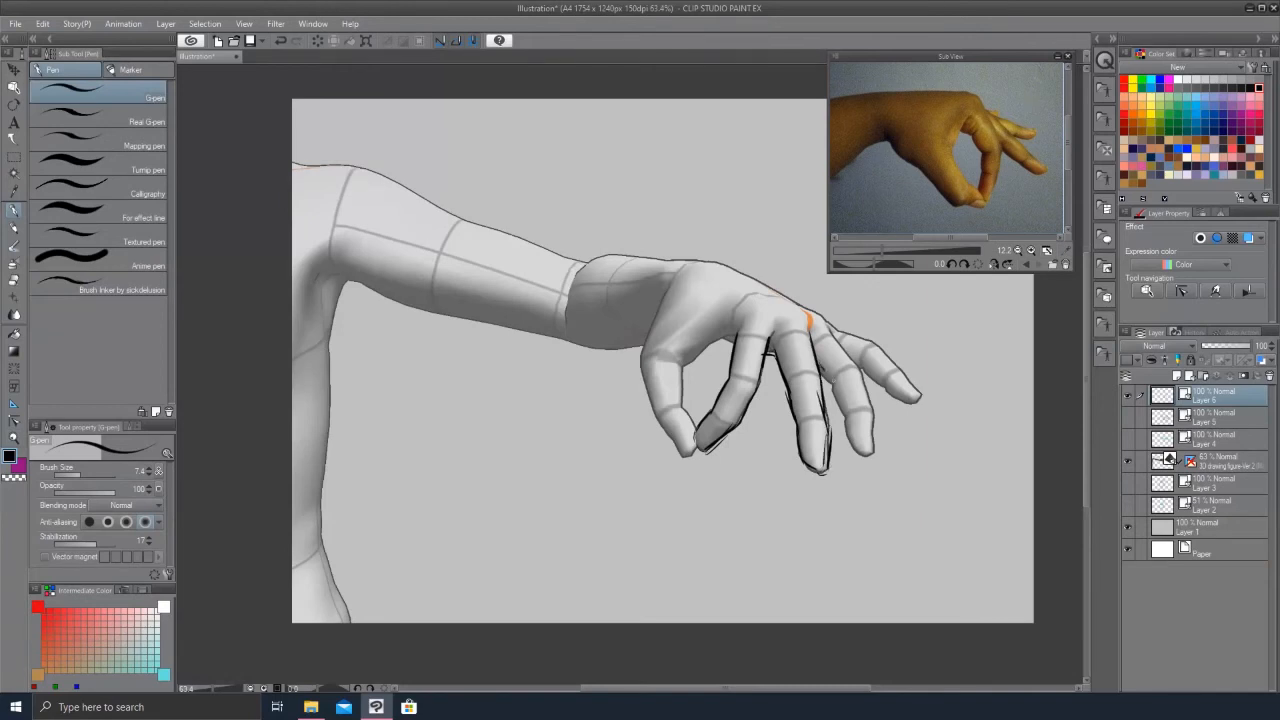
Step: Redraw finger contours in black on a new layer, toggling the 3D figure layer to check them against the model
{"action": "key", "text": "ctrl+z"}
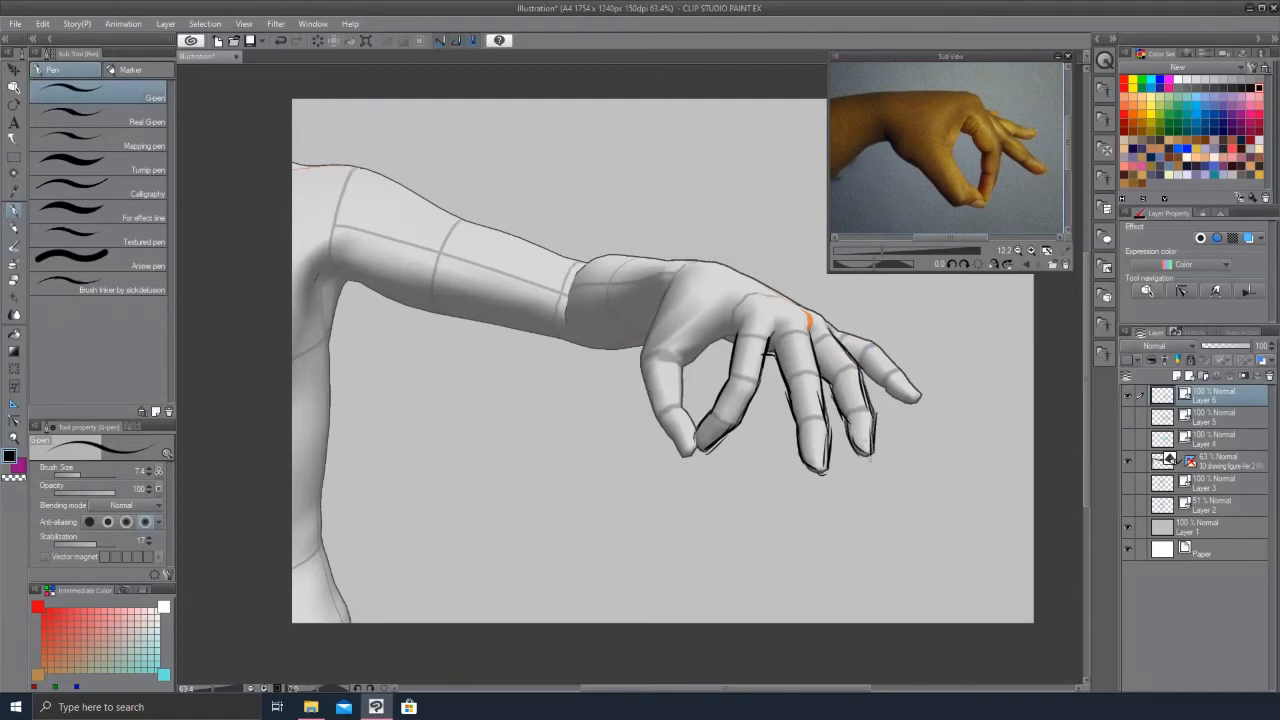
{"action": "key", "text": "slash"}
{"action": "left_click_drag", "start_coordinate": [727, 343], "coordinate": [744, 396]}
{"action": "left_click", "coordinate": [1129, 462]}
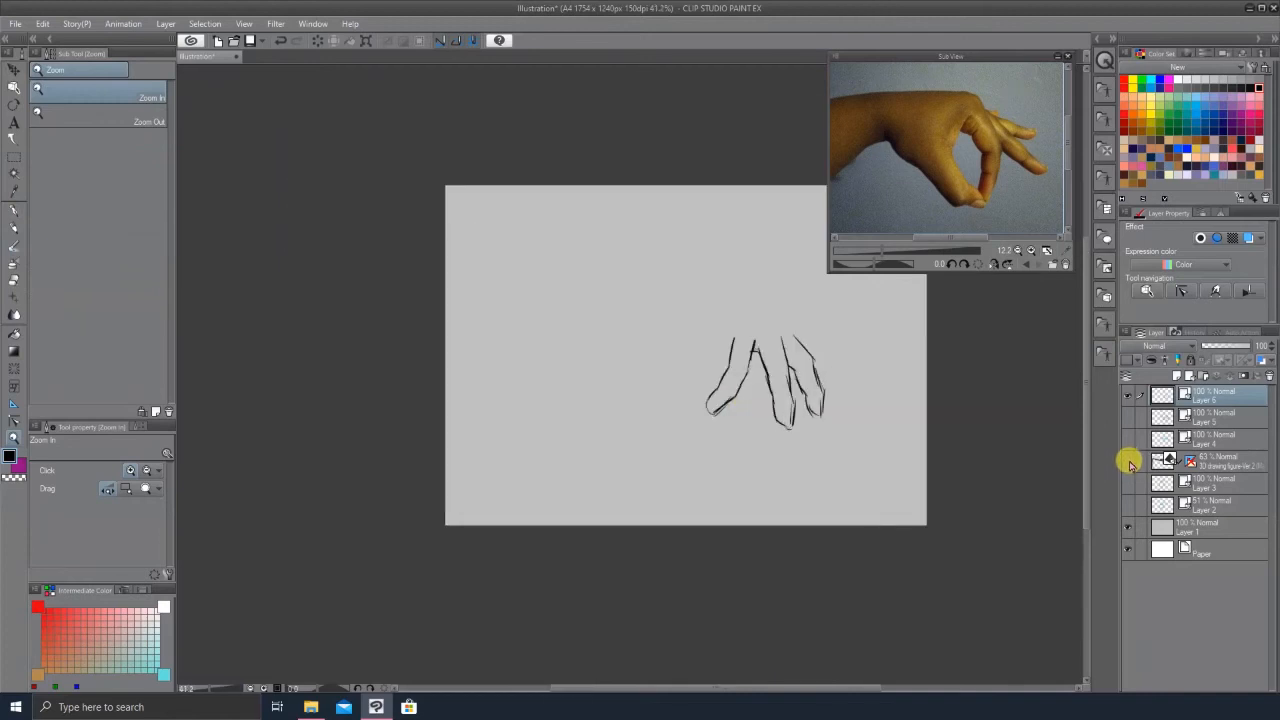
{"action": "left_click", "coordinate": [1129, 462]}
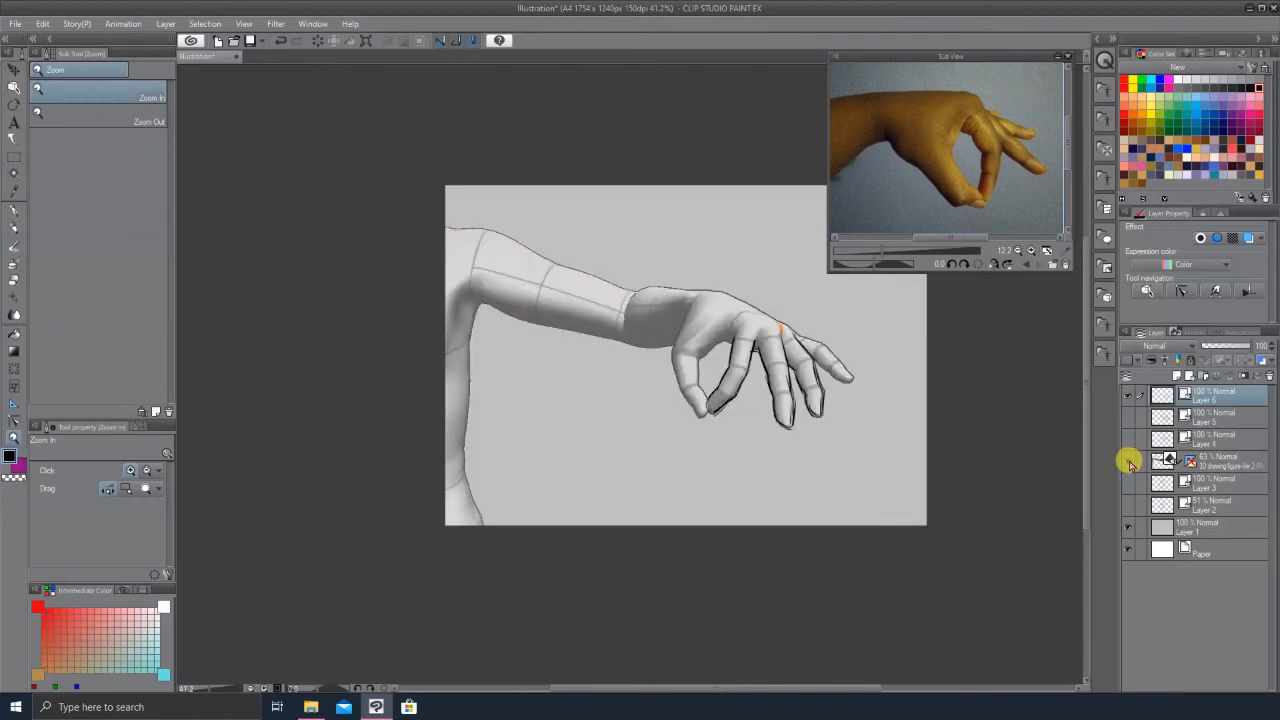
{"action": "left_click", "coordinate": [1129, 462]}
{"action": "left_click", "coordinate": [1129, 462]}
{"action": "left_click_drag", "start_coordinate": [801, 345], "coordinate": [814, 346]}
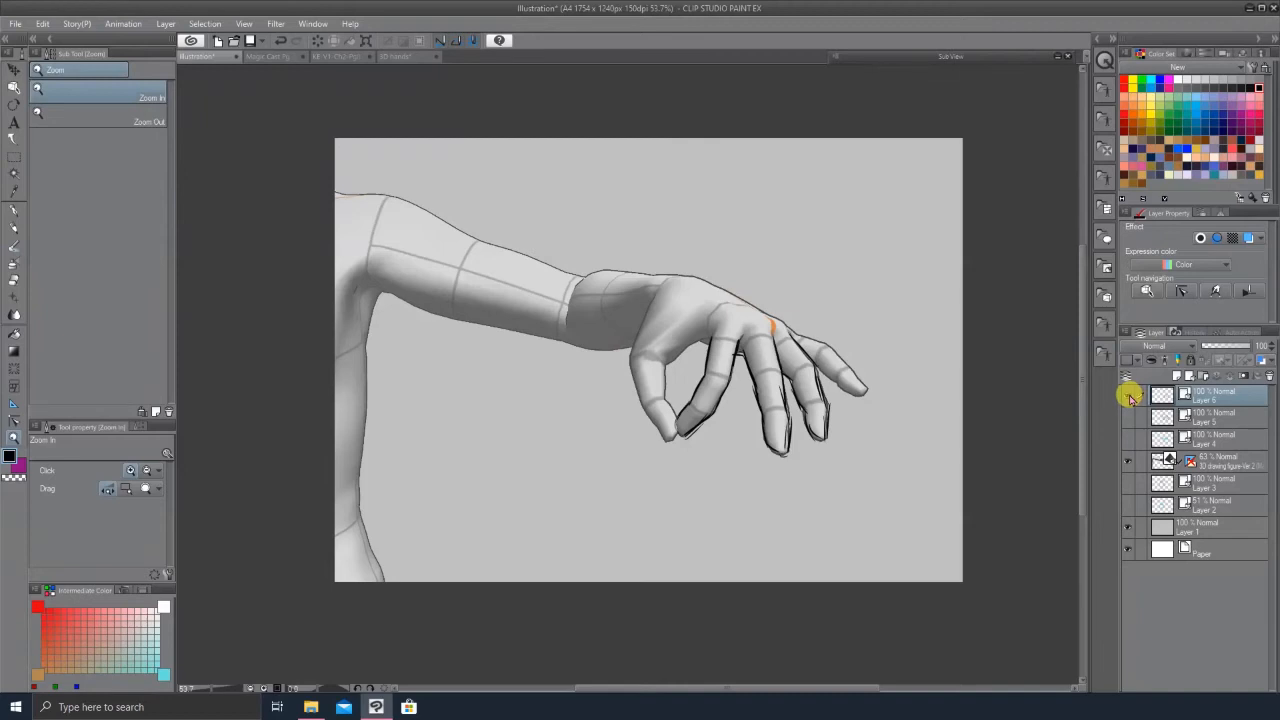
Step: Zoom in and out on the inked hand over the 3D model to examine the lines
{"action": "left_click", "coordinate": [270, 57]}
{"action": "left_click", "coordinate": [211, 54]}
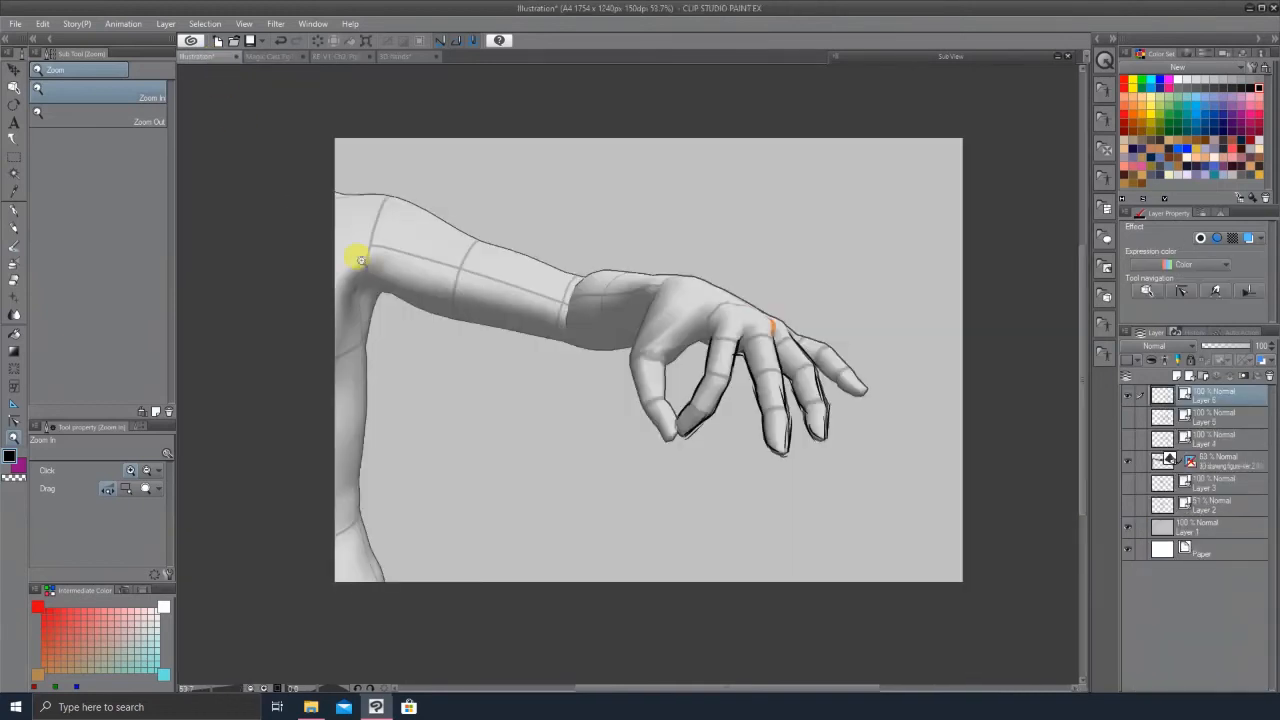
{"action": "left_click", "coordinate": [812, 402]}
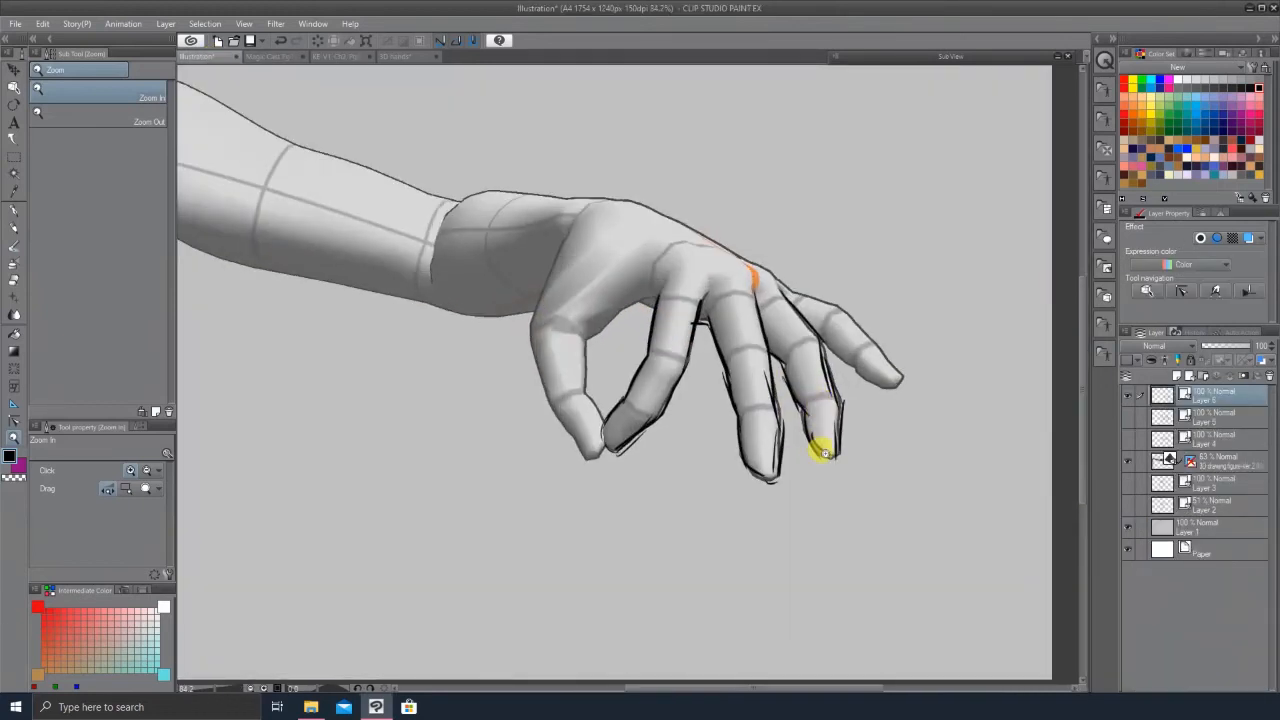
{"action": "left_click", "coordinate": [818, 452], "text": "alt"}
{"action": "left_click", "coordinate": [777, 474], "text": "alt"}
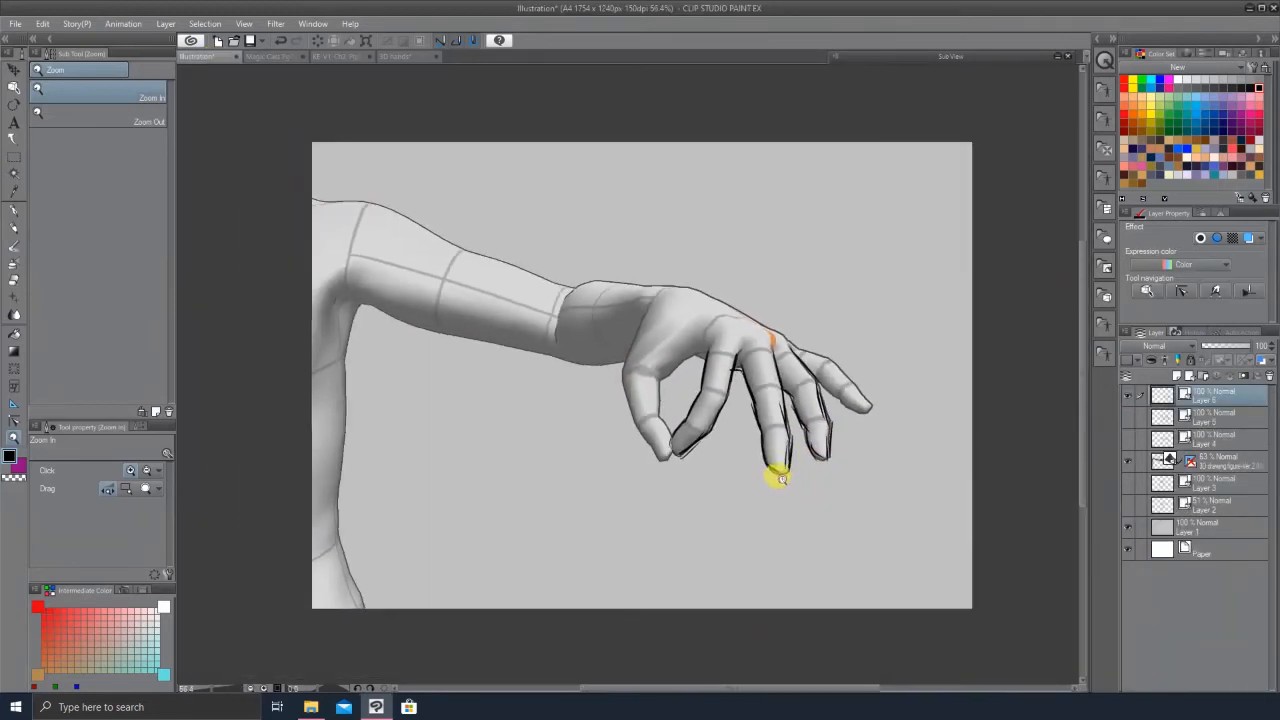
{"action": "left_click", "coordinate": [785, 376]}
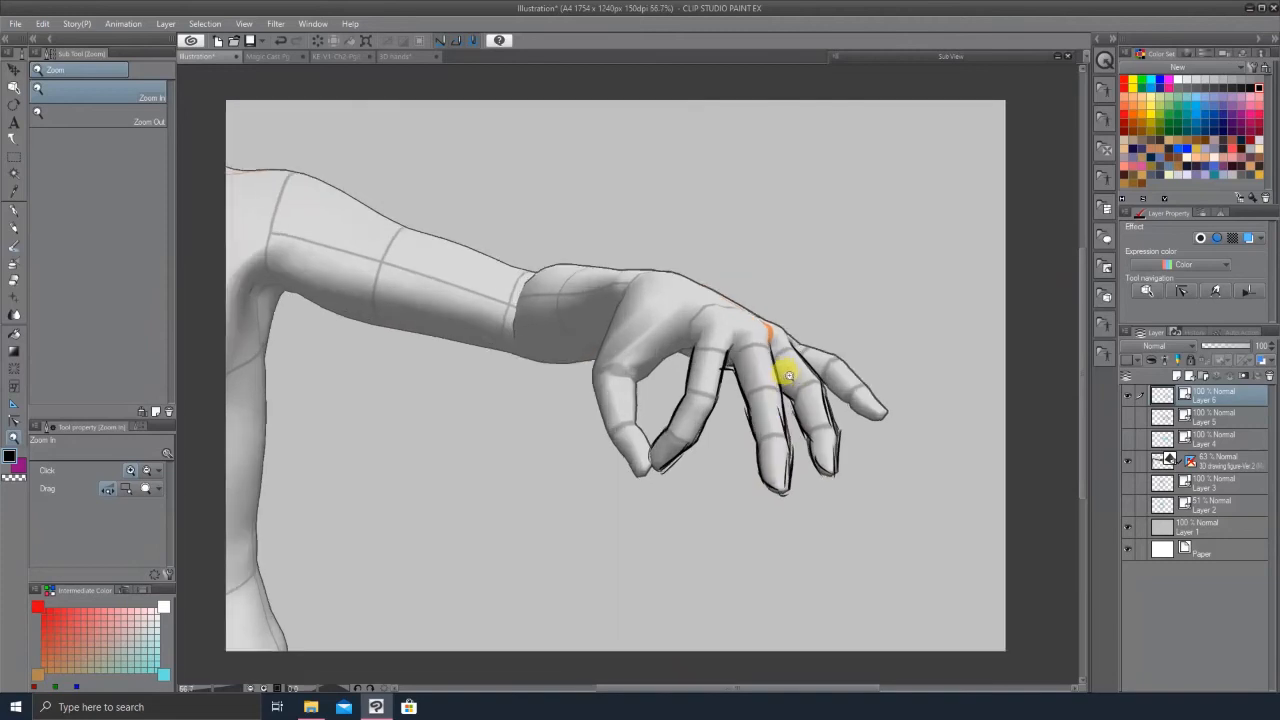
Step: Open the recent file KE-V1-Ch2-Pg0.jpg and zoom in on the character's hand gesture
{"action": "left_click", "coordinate": [16, 25]}
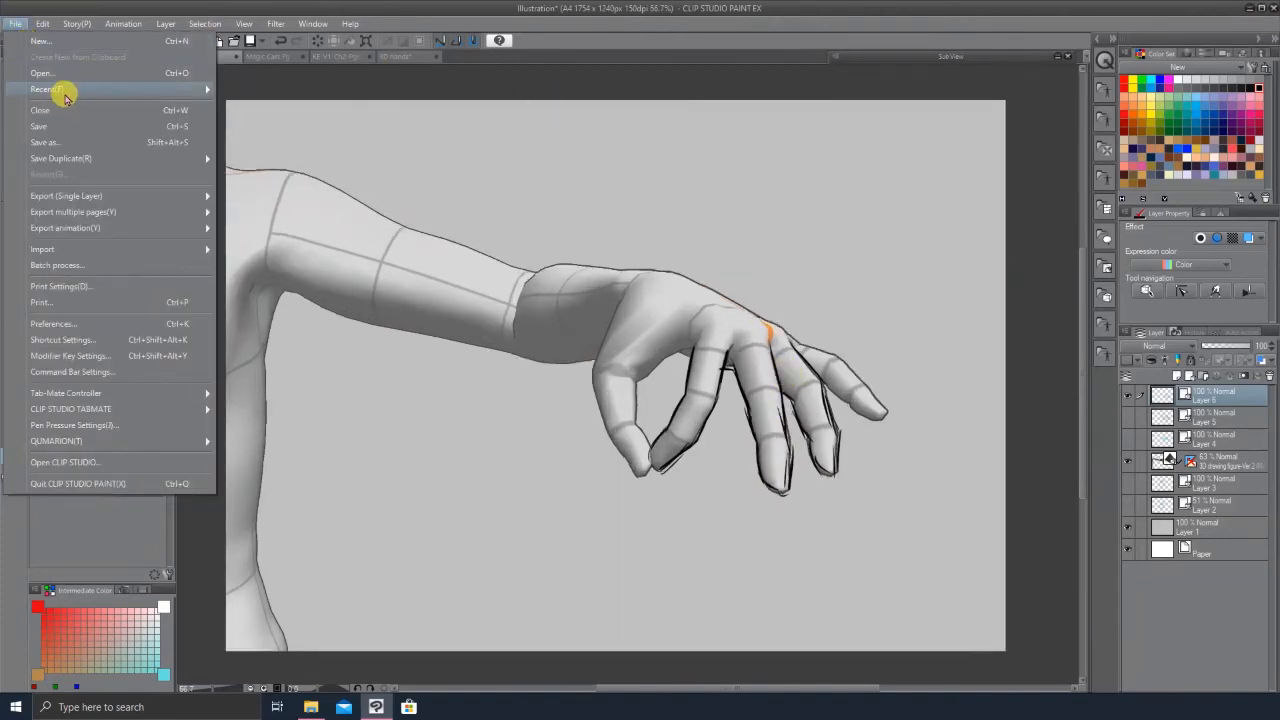
{"action": "mouse_move", "coordinate": [60, 89]}
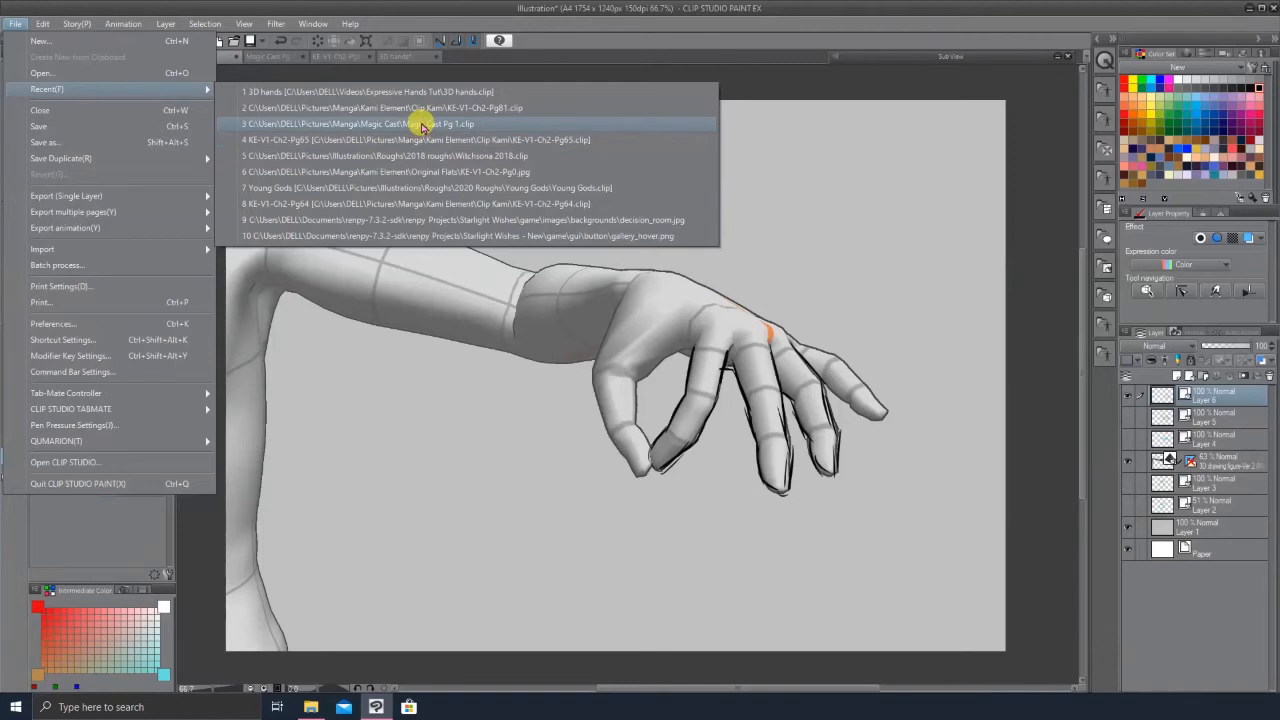
{"action": "left_click", "coordinate": [429, 177]}
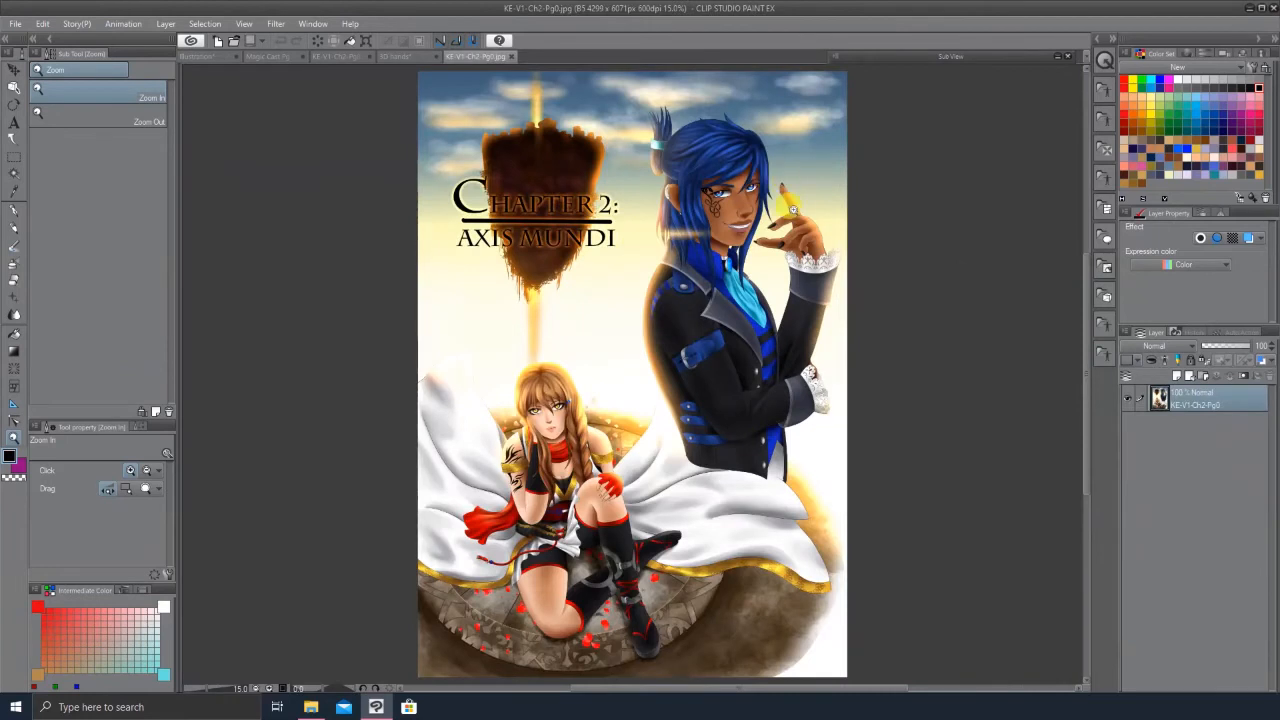
{"action": "left_click", "coordinate": [791, 209]}
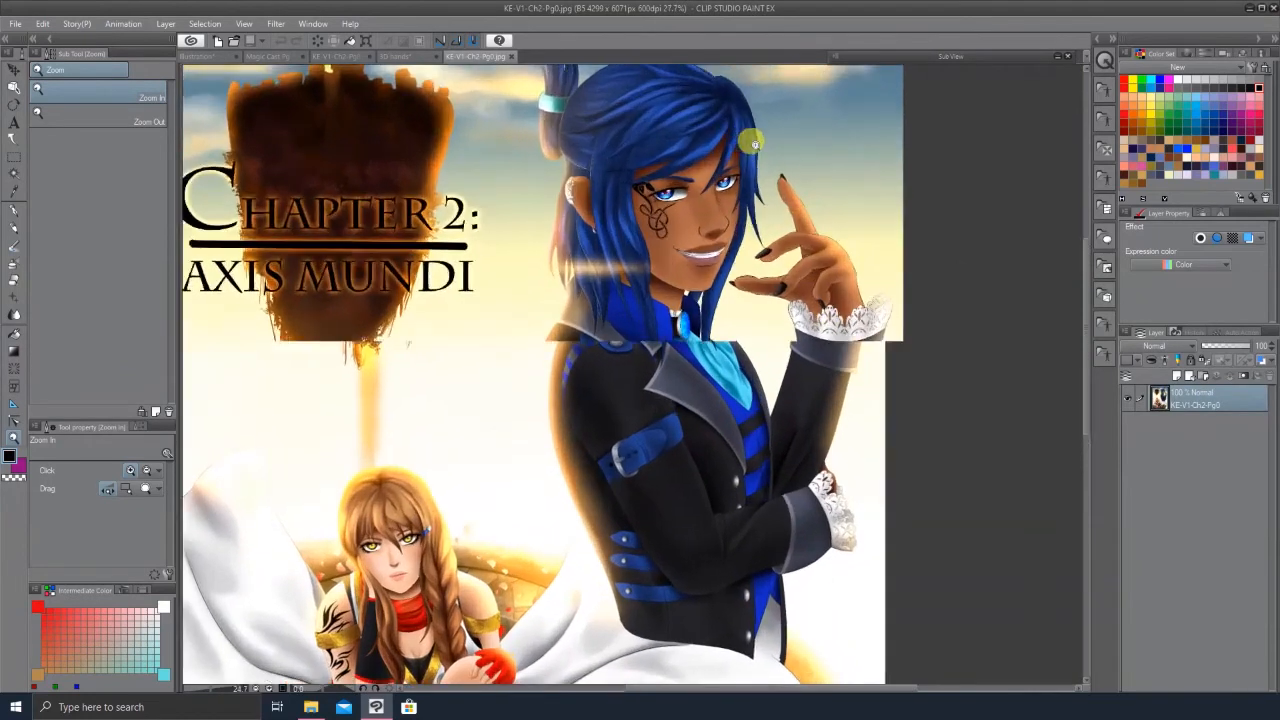
{"action": "left_click_drag", "start_coordinate": [755, 145], "coordinate": [766, 194]}
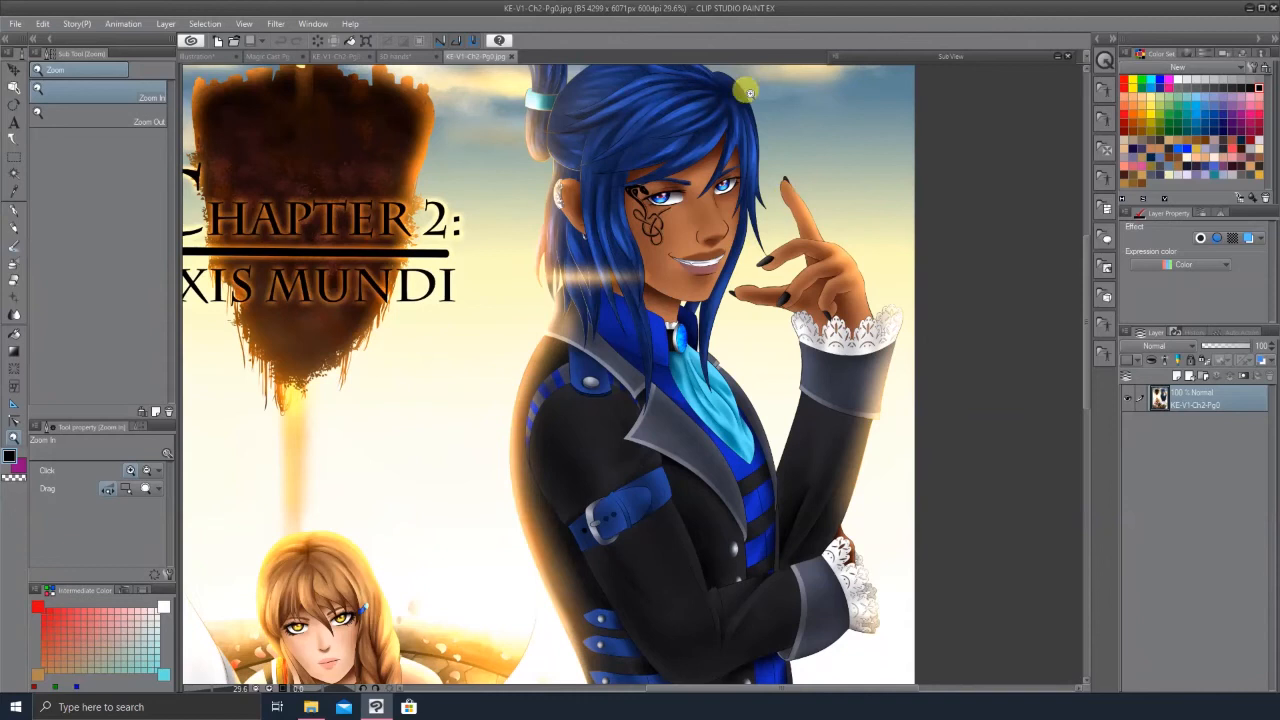
{"action": "left_click_drag", "start_coordinate": [743, 409], "coordinate": [735, 419]}
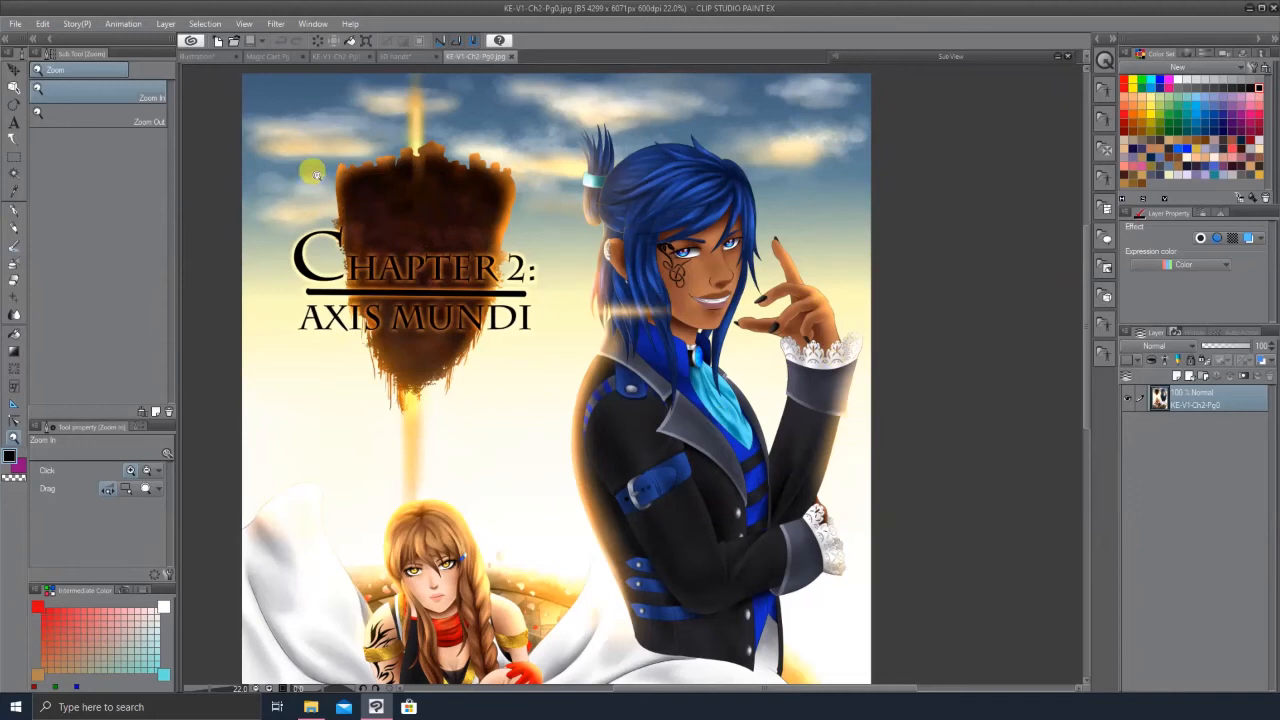
Step: Switch between the Magic Cast Pg 1 and Illustration canvases
{"action": "left_click", "coordinate": [268, 57]}
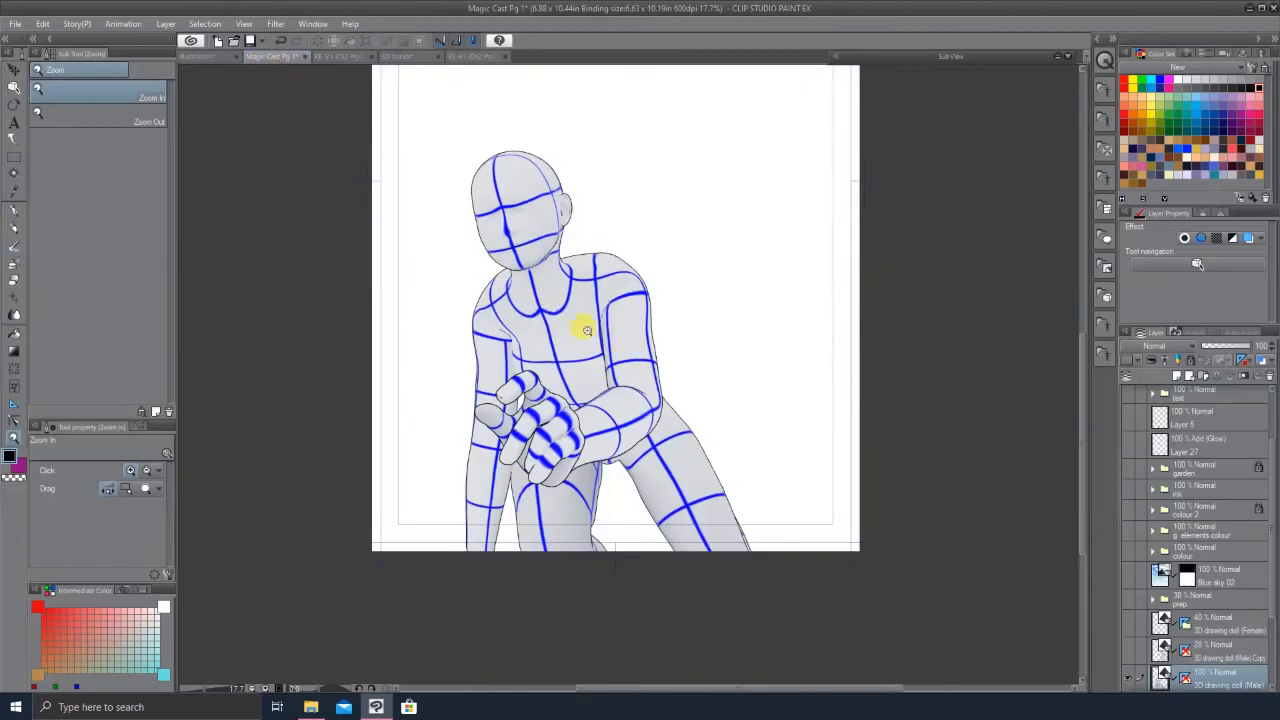
{"action": "left_click", "coordinate": [207, 56]}
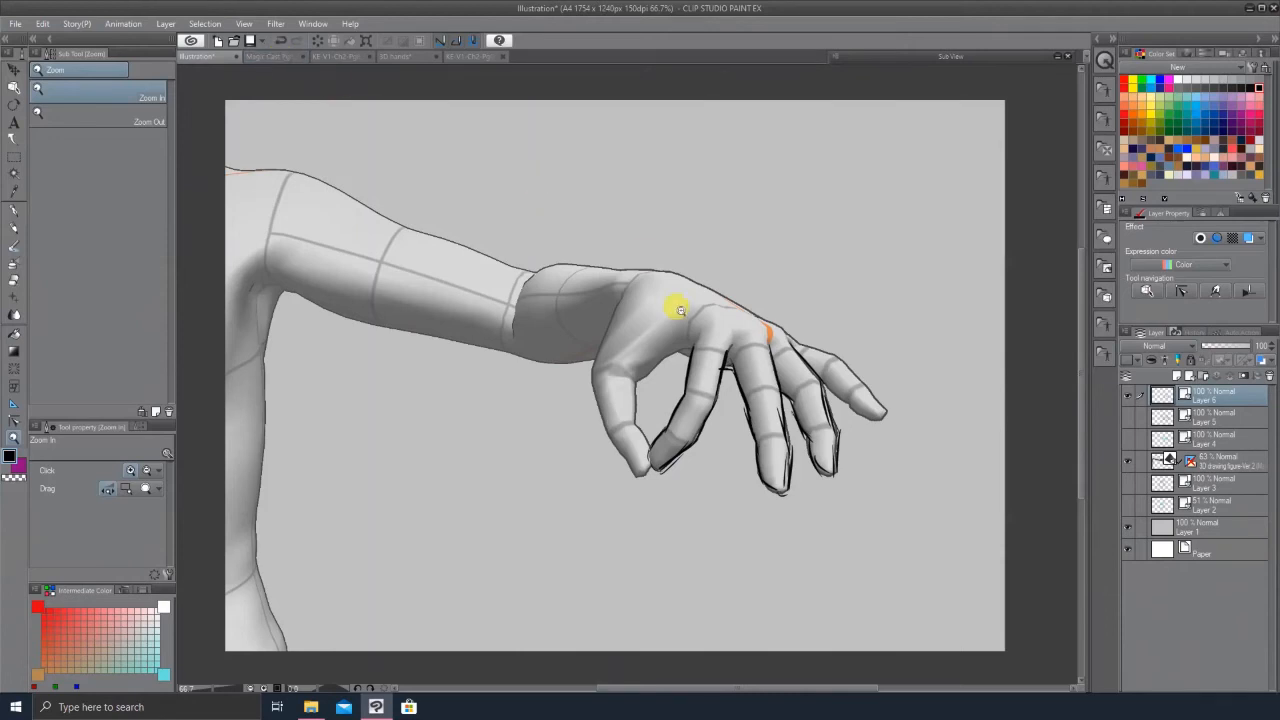
{"action": "left_click", "coordinate": [268, 60]}
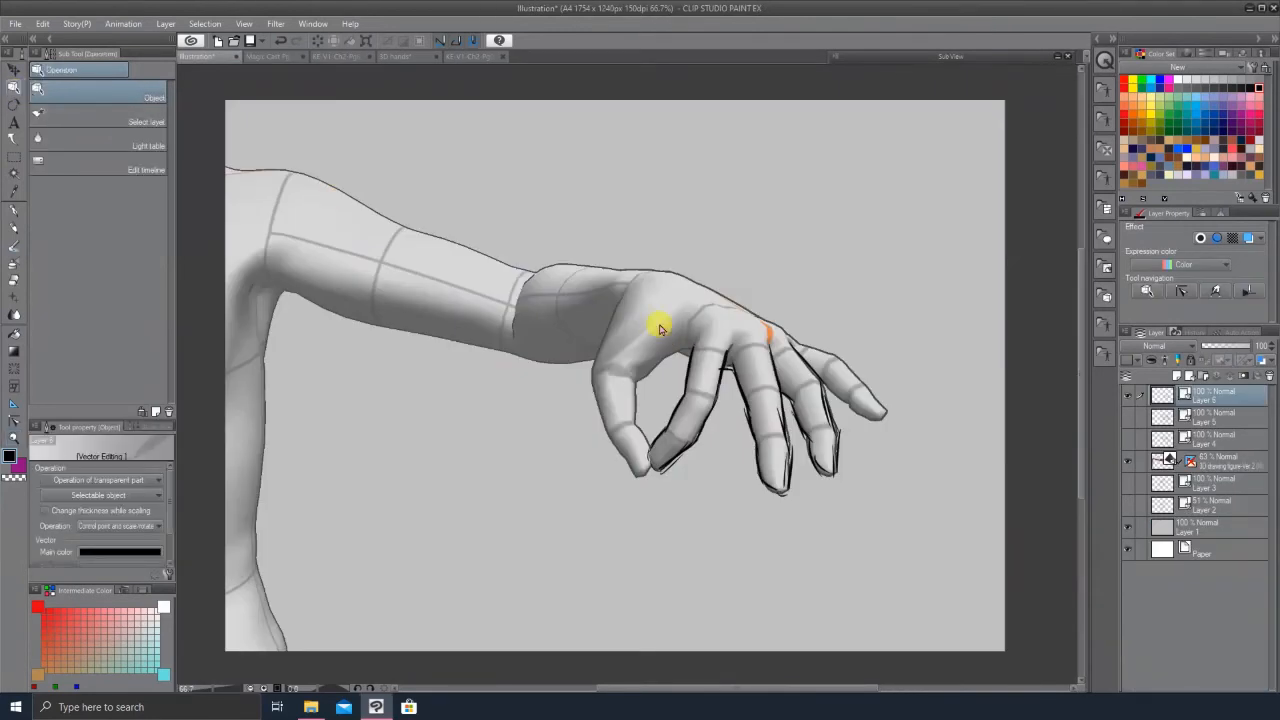
Step: Select the 3D hand model, pick its finger joints, and set the figure's camera perspective to 7.75
{"action": "left_click", "coordinate": [660, 326]}
{"action": "left_click", "coordinate": [660, 326]}
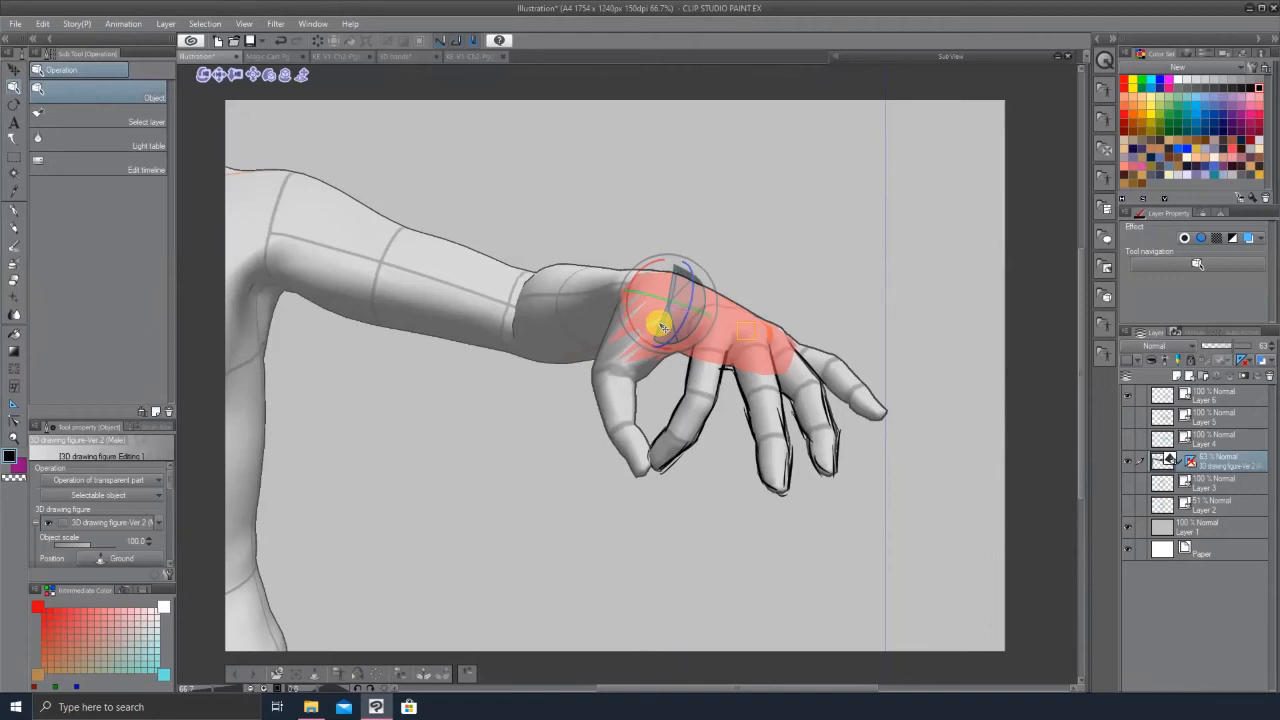
{"action": "left_click", "coordinate": [765, 378]}
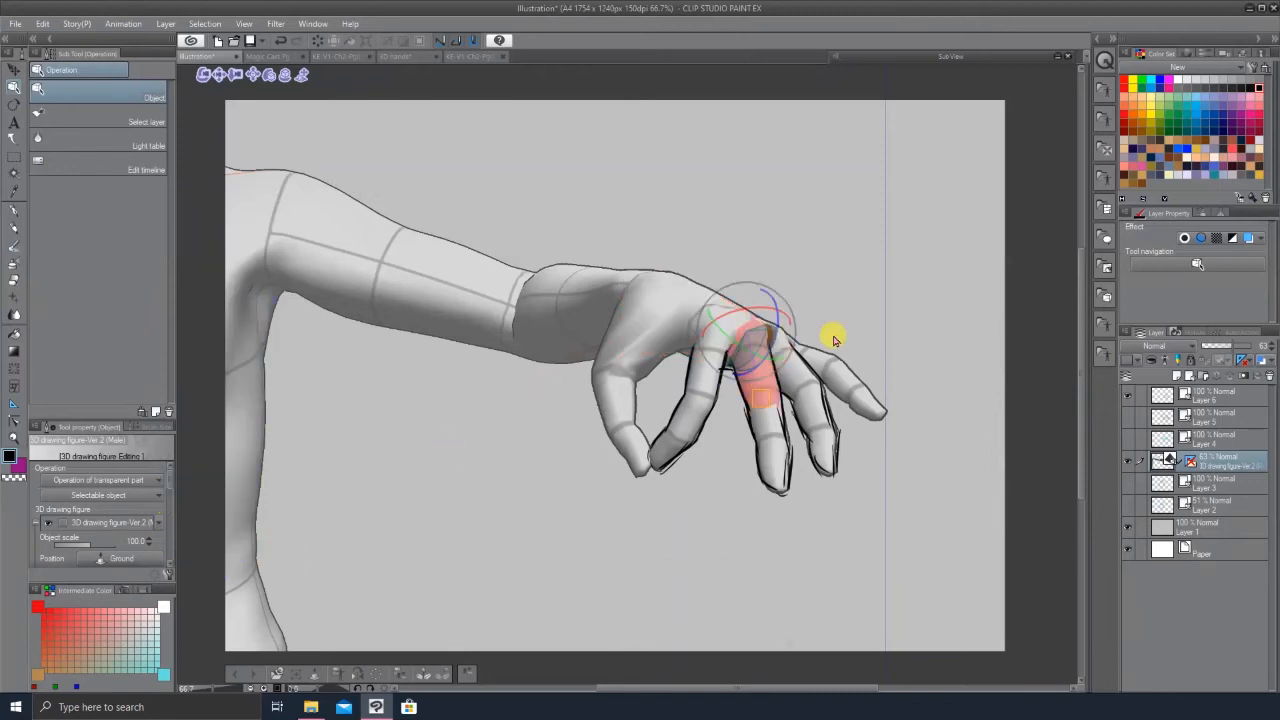
{"action": "left_click", "coordinate": [808, 408]}
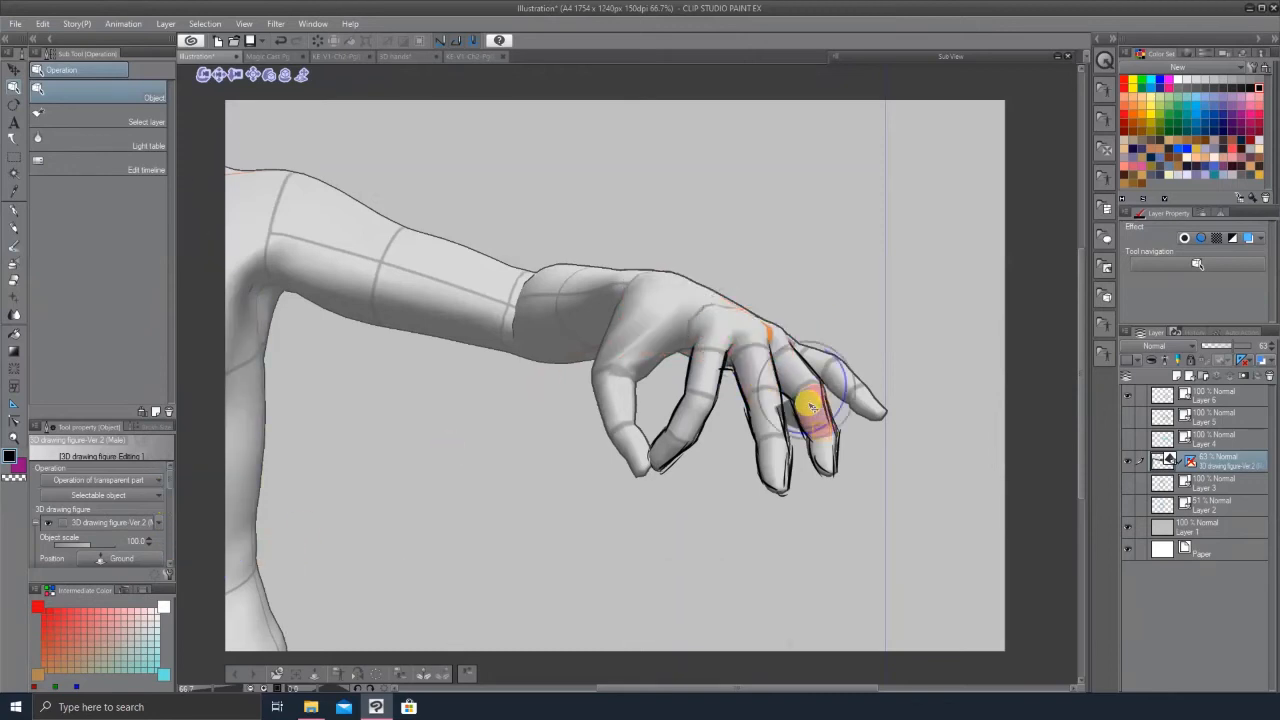
{"action": "left_click", "coordinate": [515, 509]}
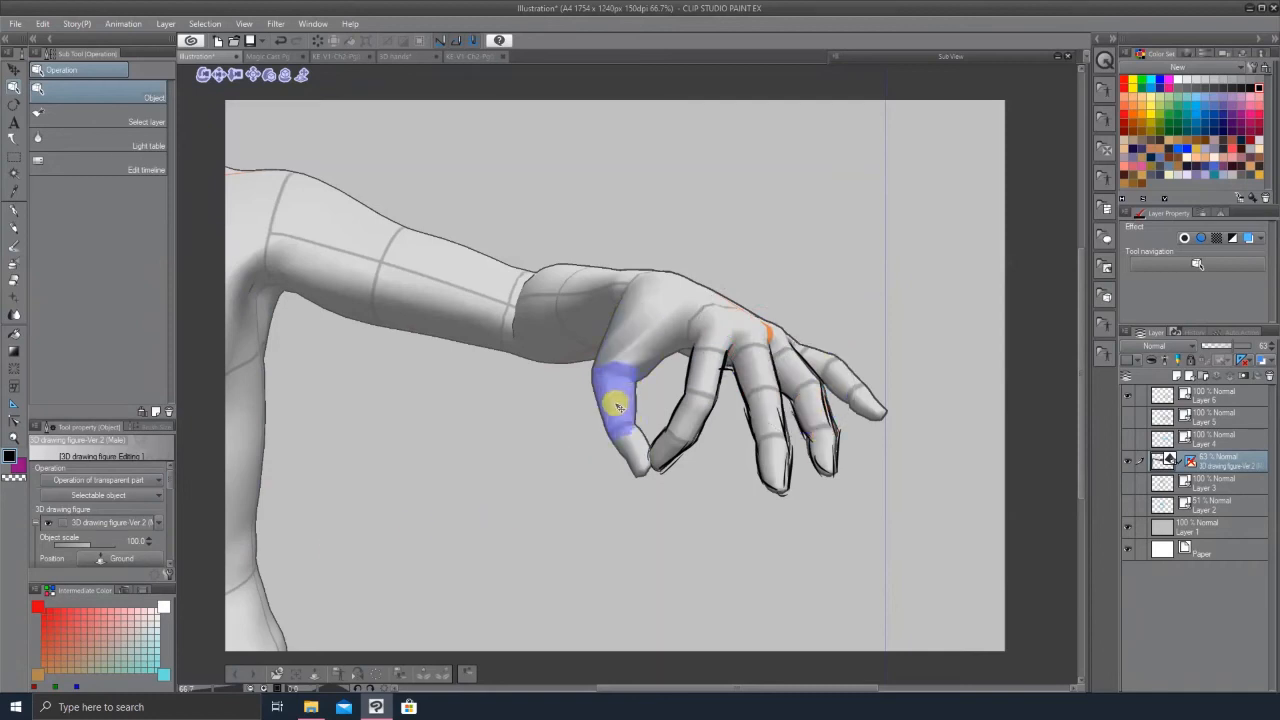
{"action": "left_click", "coordinate": [694, 306]}
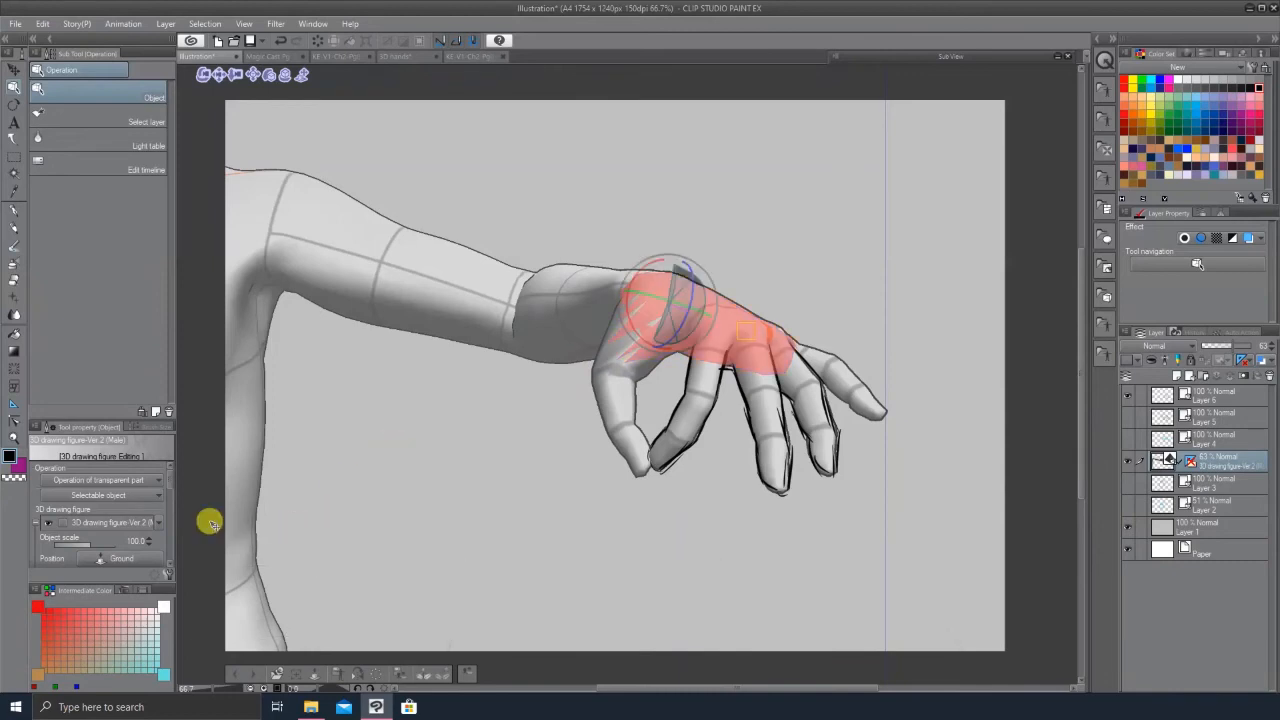
{"action": "scroll", "coordinate": [170, 485], "scroll_direction": "down", "scroll_amount": 5}
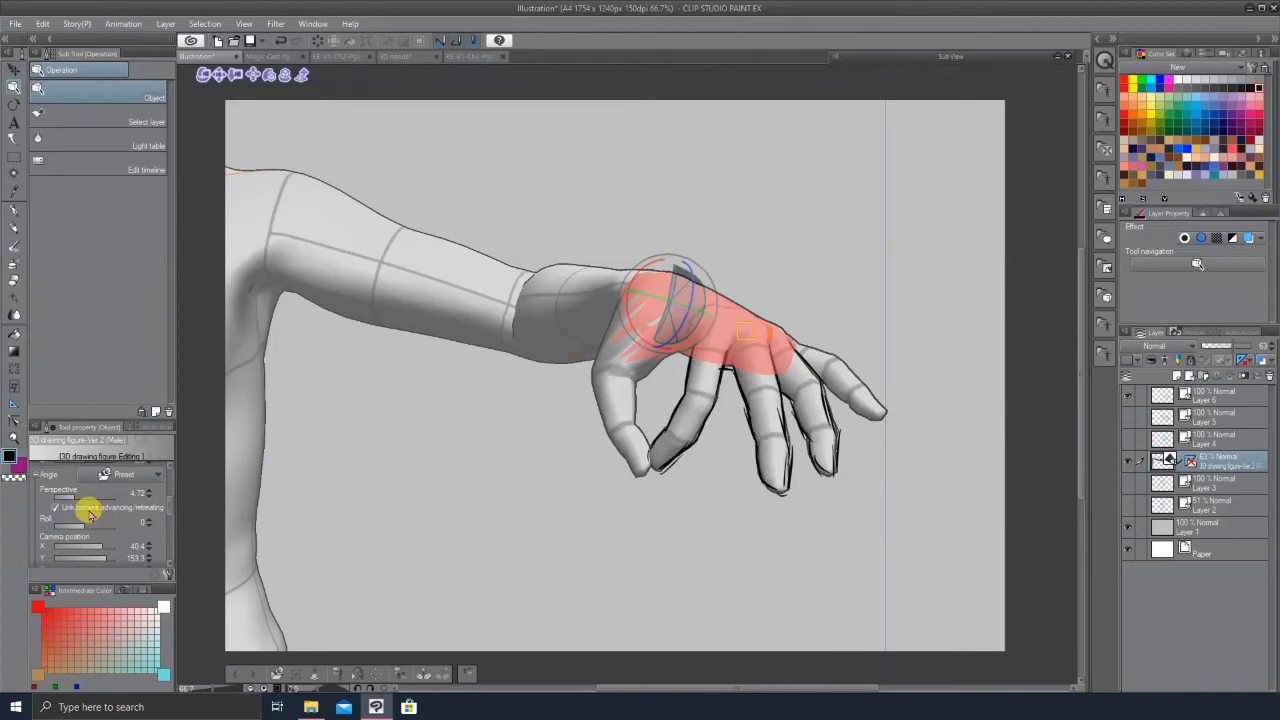
{"action": "left_click_drag", "start_coordinate": [85, 500], "coordinate": [82, 503]}
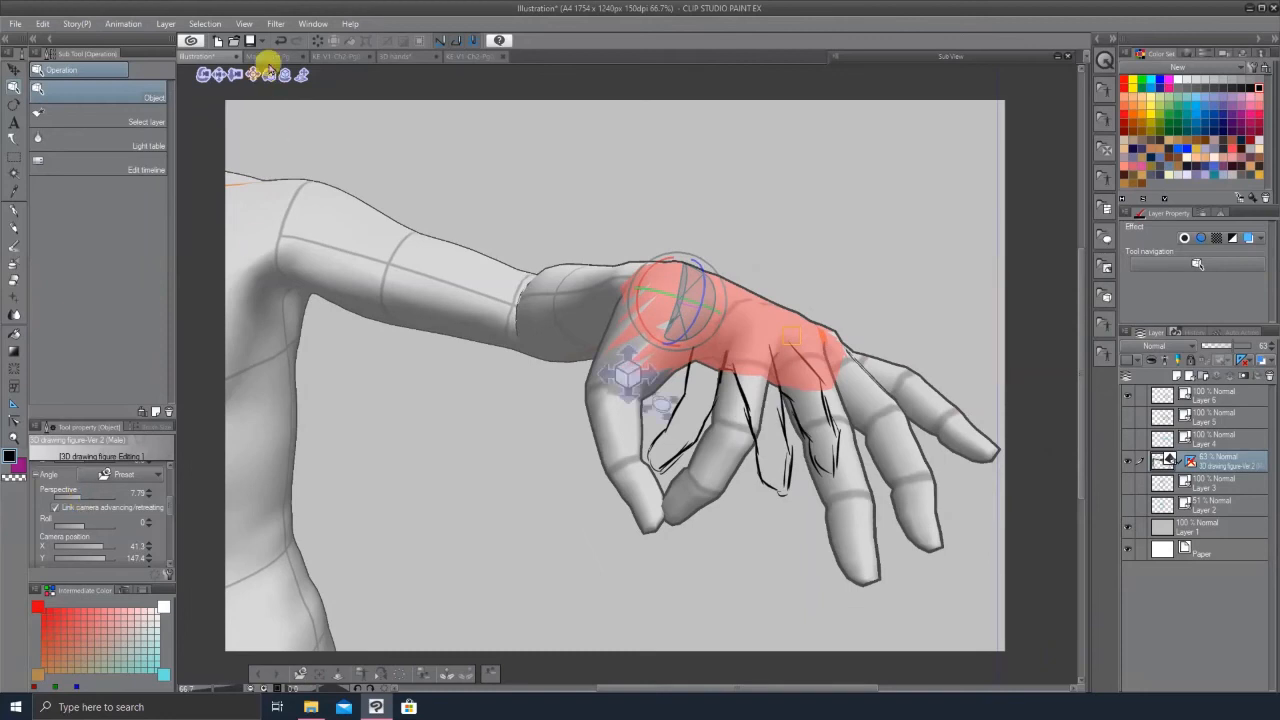
Step: Switch to the Magic Cast Pg 1 canvas to compare its posed 3D figure
{"action": "left_click", "coordinate": [298, 57]}
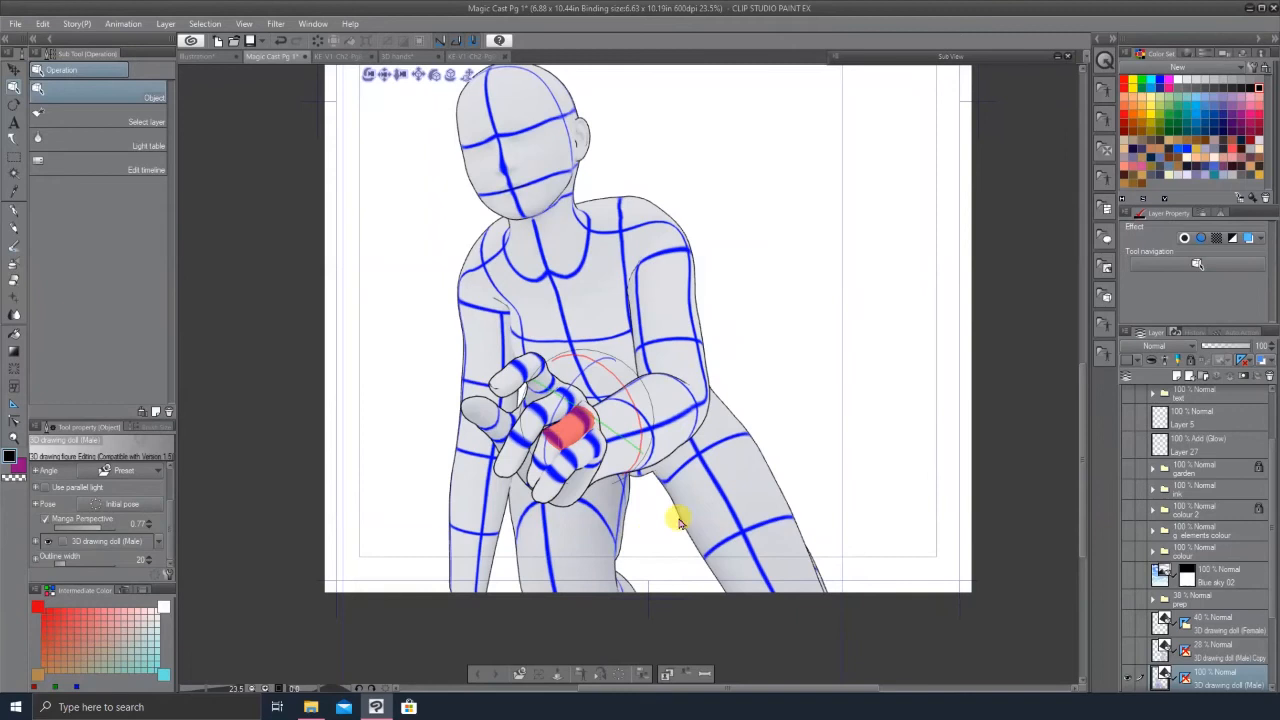
{"action": "key", "text": "ctrl+Tab"}
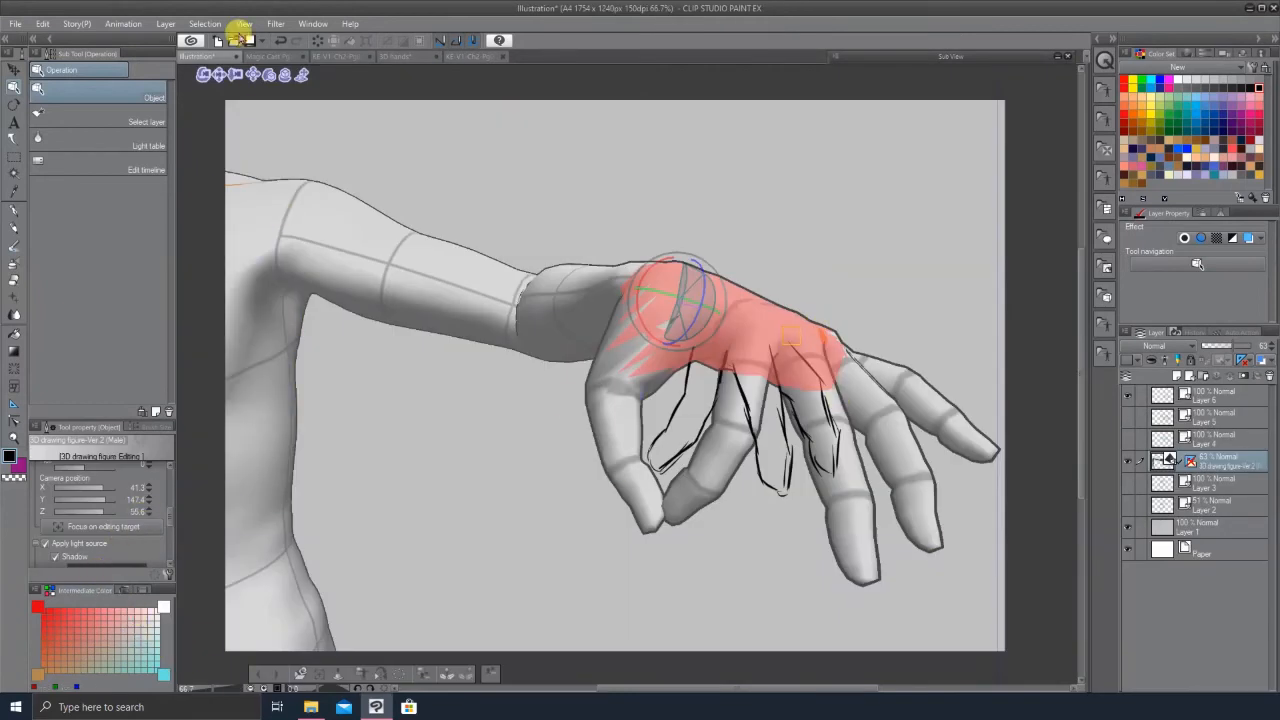
{"action": "left_click", "coordinate": [265, 57]}
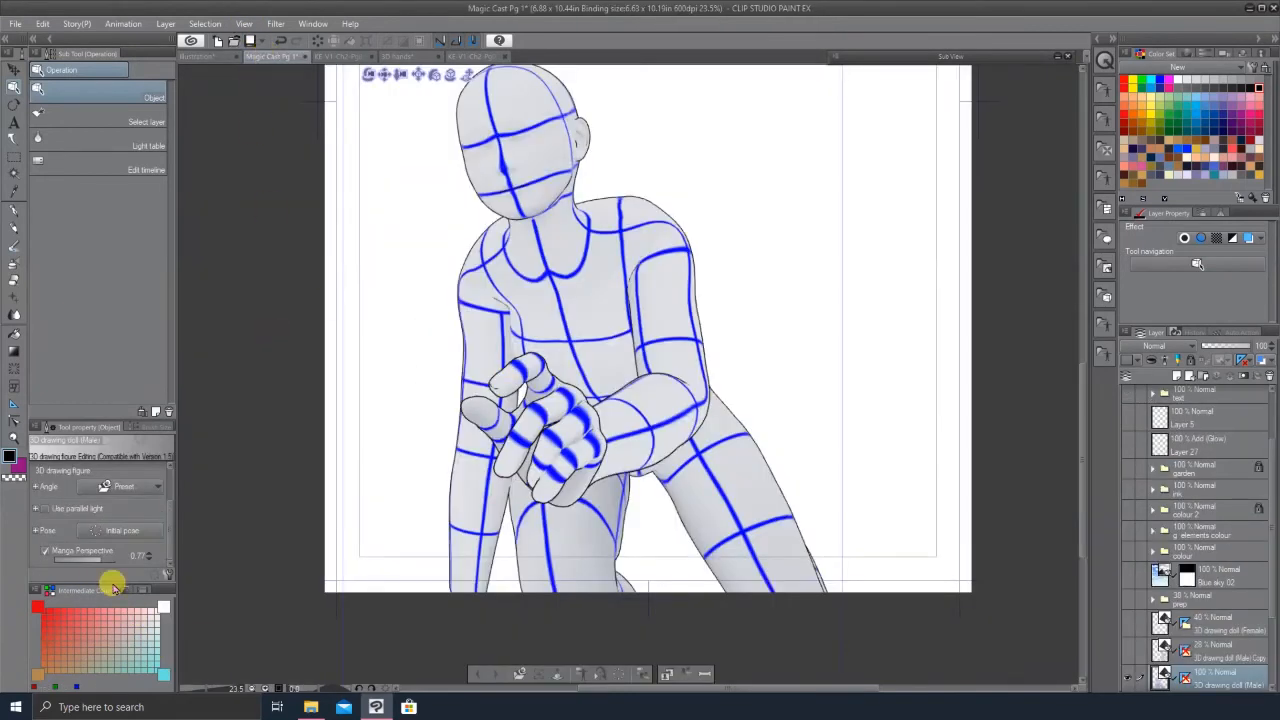
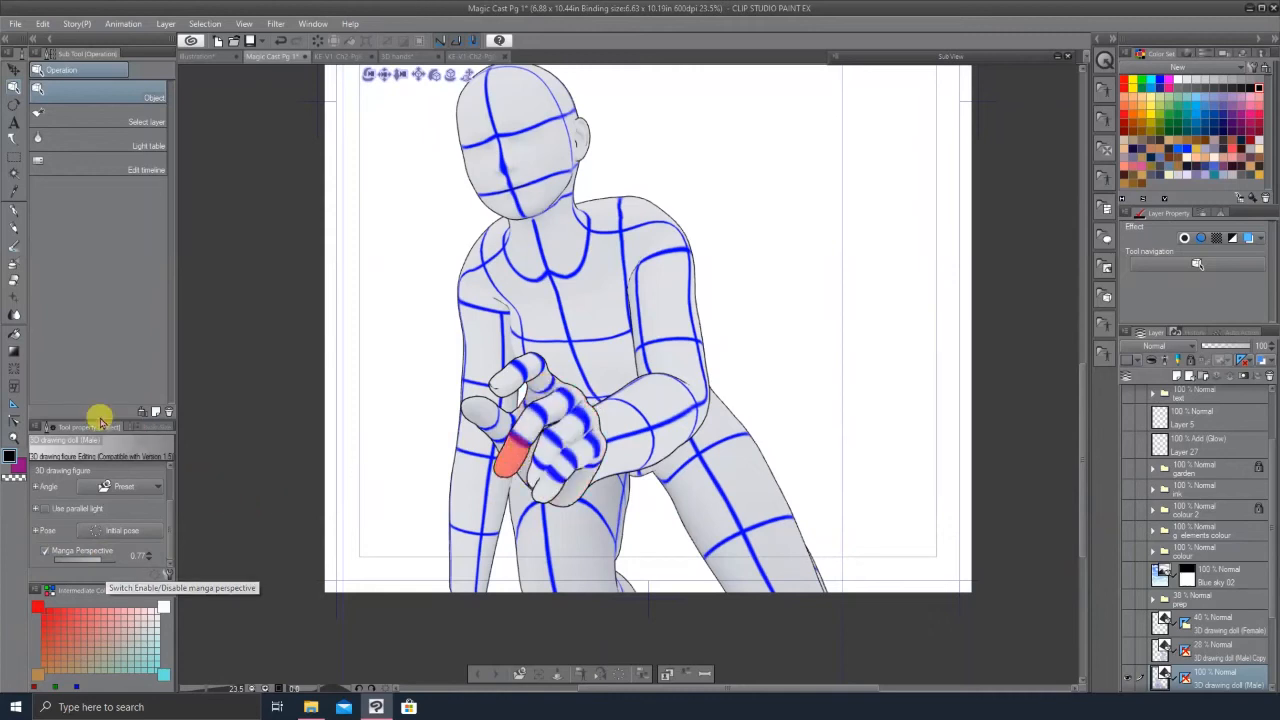
Step: Toggle manga perspective on the 3D figure and set its manga perspective value to 0.80
{"action": "left_click", "coordinate": [14, 437]}
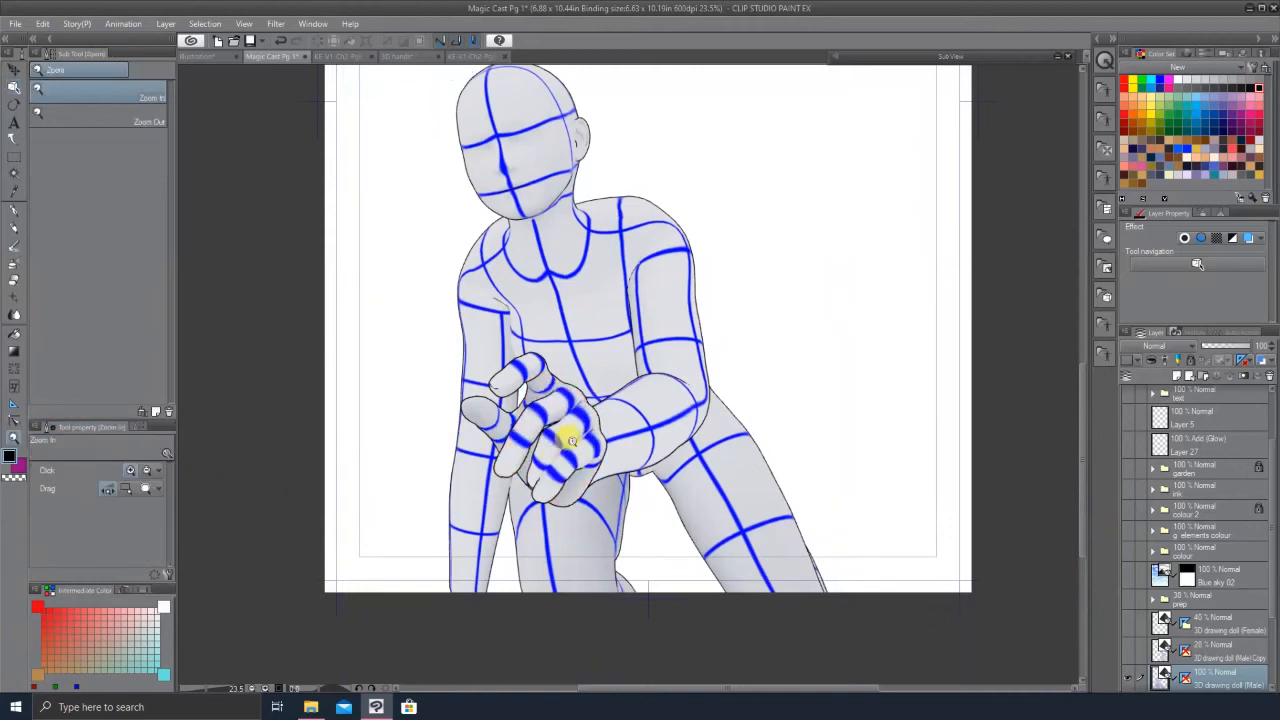
{"action": "left_click", "coordinate": [558, 450]}
{"action": "left_click", "coordinate": [545, 452]}
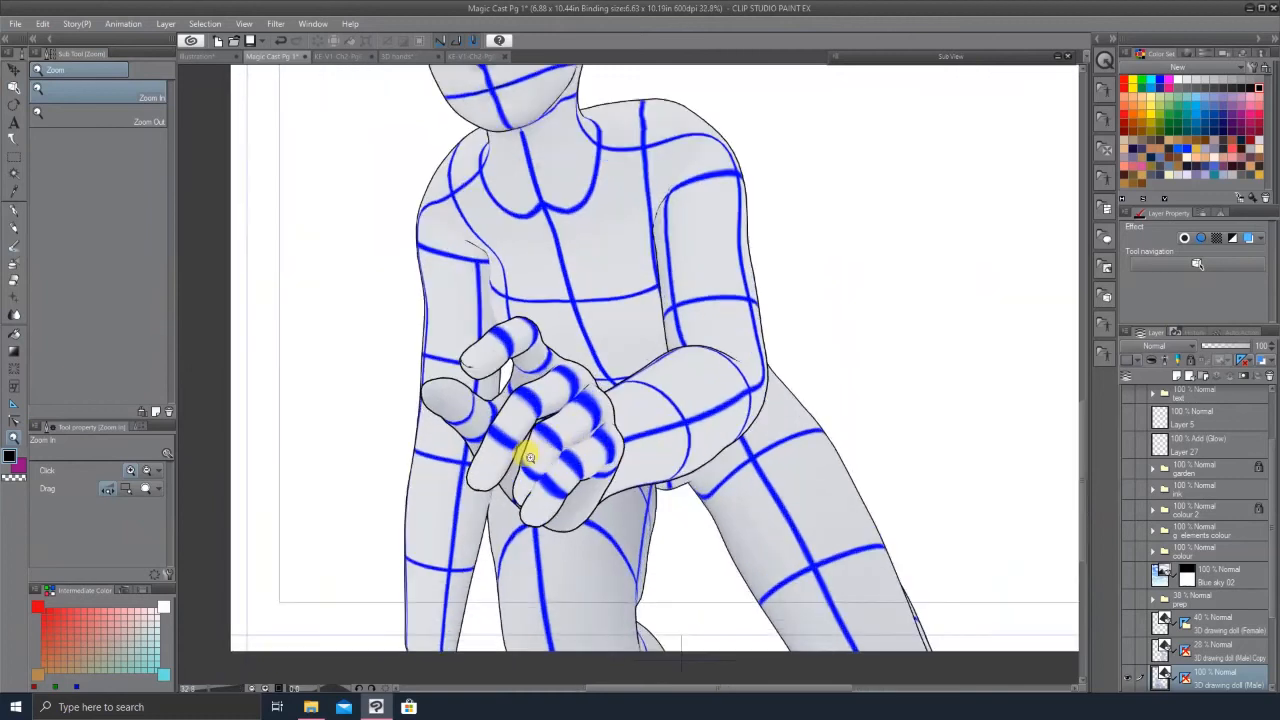
{"action": "left_click_drag", "start_coordinate": [596, 436], "coordinate": [542, 438]}
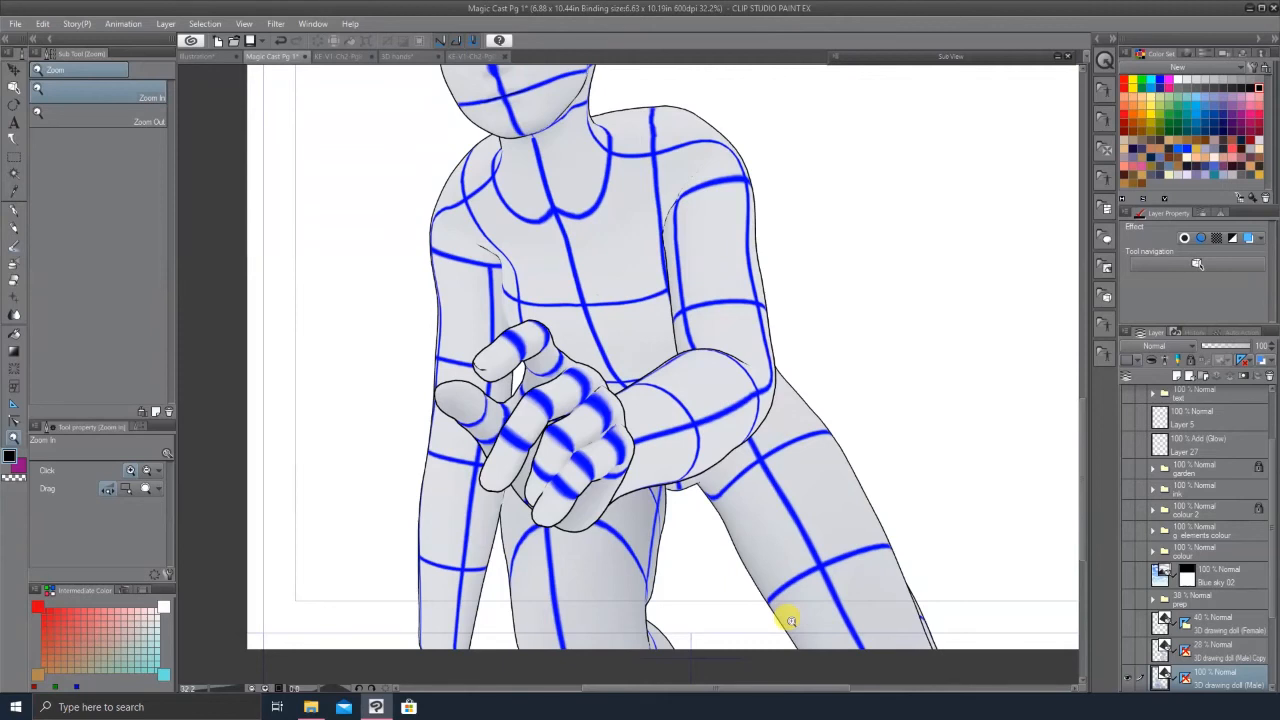
{"action": "key", "text": "o"}
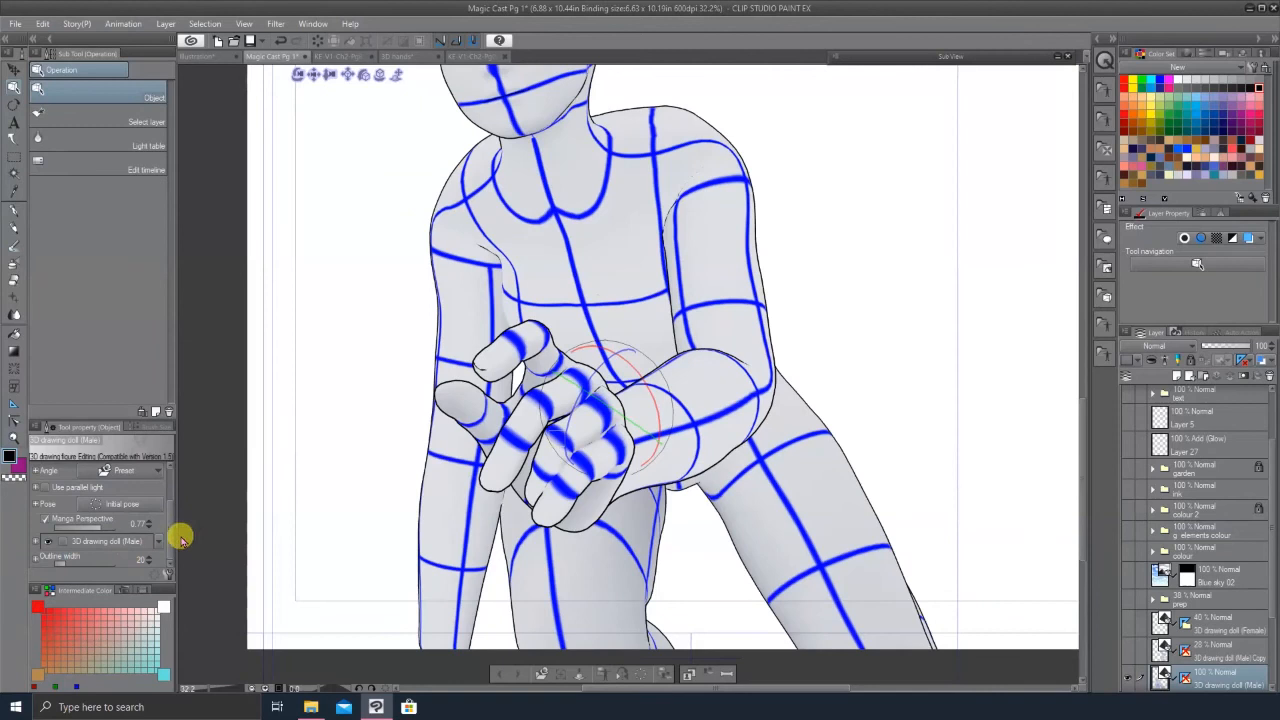
{"action": "mouse_move", "coordinate": [170, 536]}
{"action": "left_mouse_down"}
{"action": "mouse_move", "coordinate": [172, 495]}
{"action": "mouse_move", "coordinate": [165, 545]}
{"action": "left_mouse_up"}
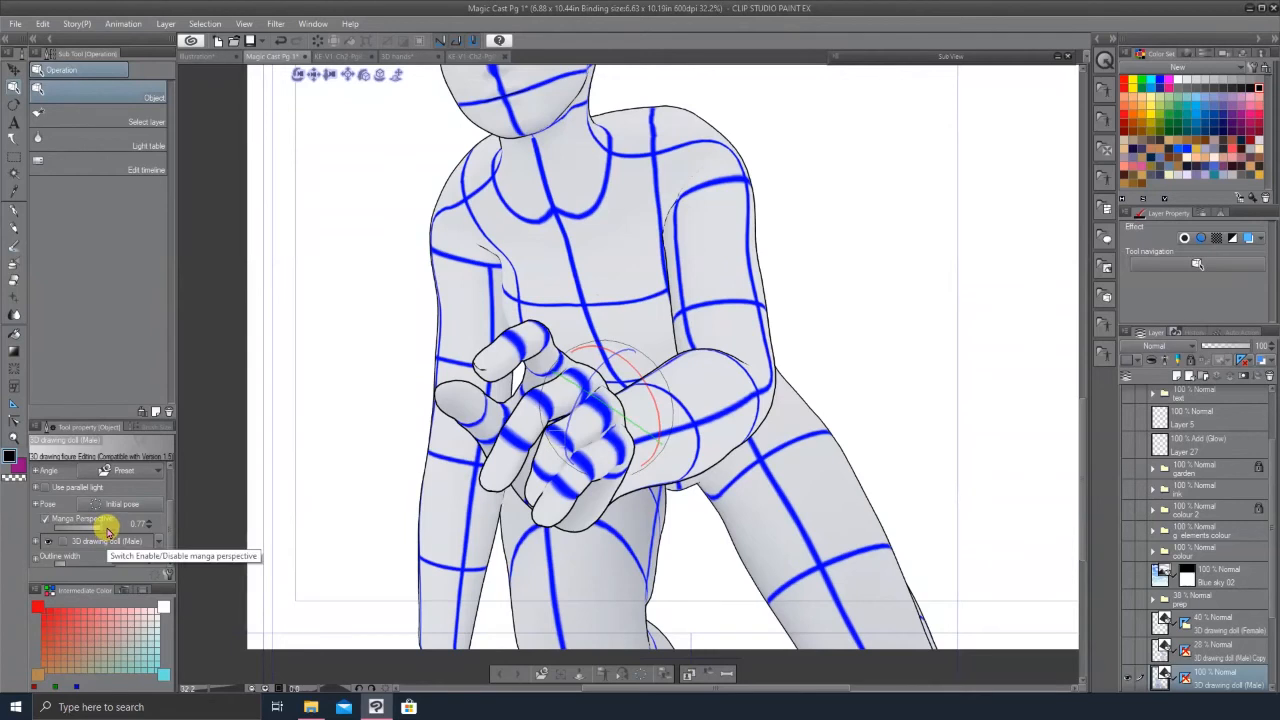
{"action": "left_click_drag", "start_coordinate": [85, 530], "coordinate": [50, 523]}
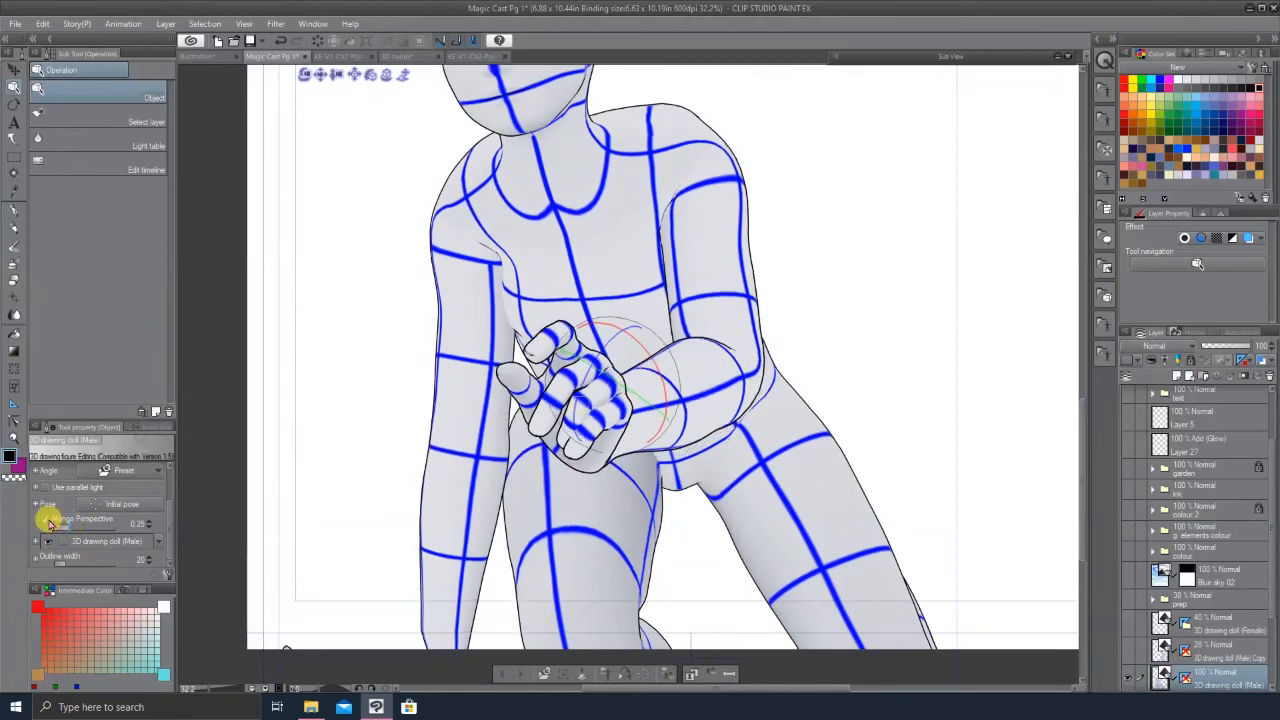
{"action": "left_click", "coordinate": [45, 520]}
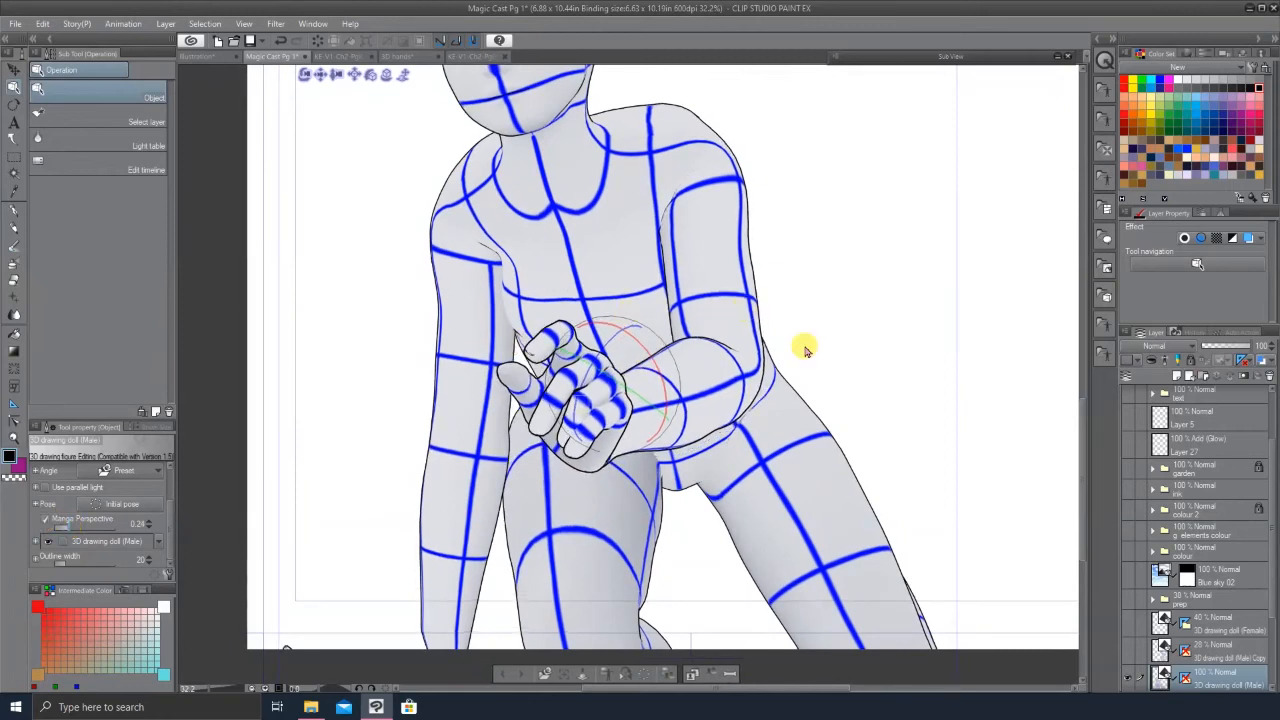
{"action": "left_click", "coordinate": [88, 530]}
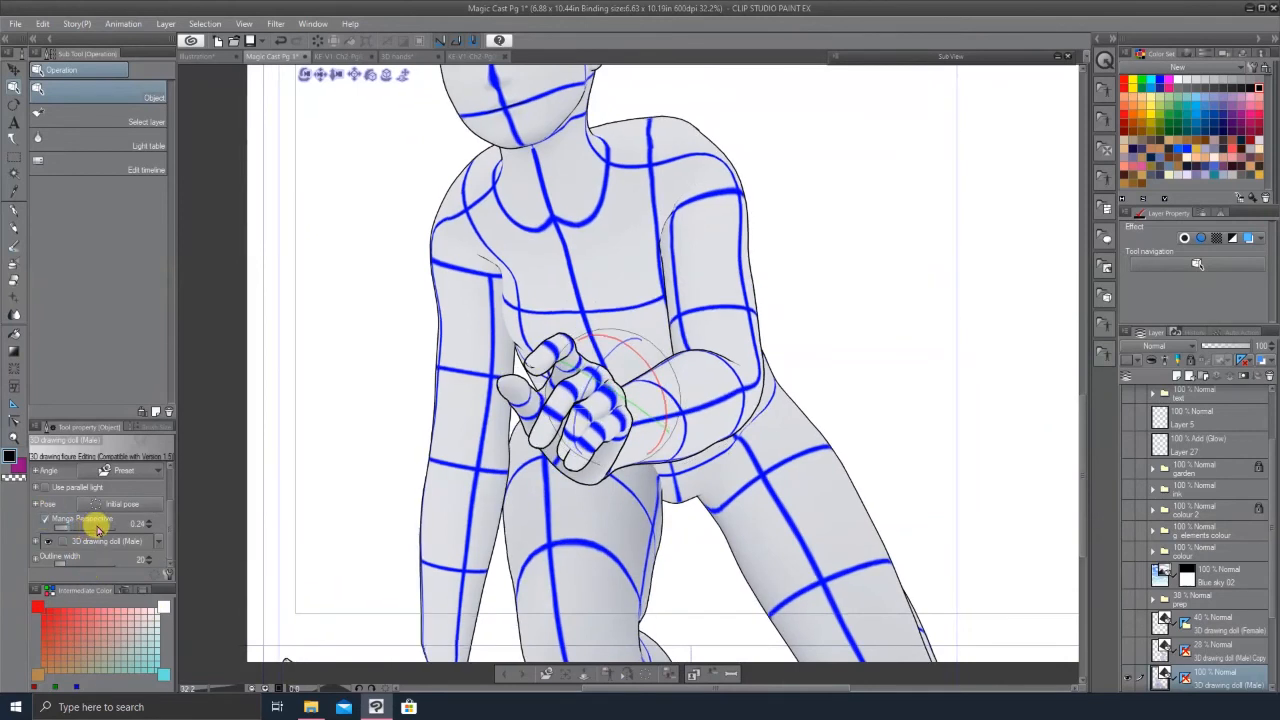
{"action": "left_click_drag", "start_coordinate": [95, 530], "coordinate": [110, 525]}
Step: Select the 3D figure's index finger joint and bend it downward
{"action": "left_click", "coordinate": [495, 365]}
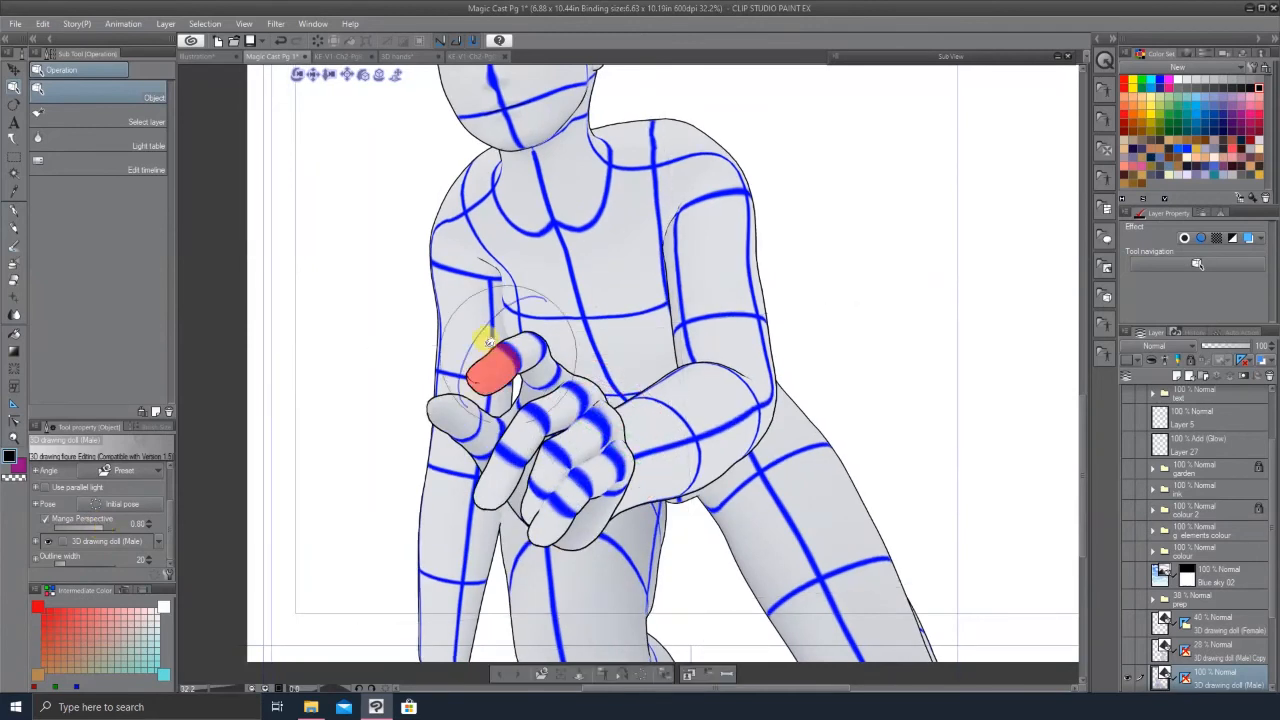
{"action": "left_click_drag", "start_coordinate": [483, 327], "coordinate": [509, 366]}
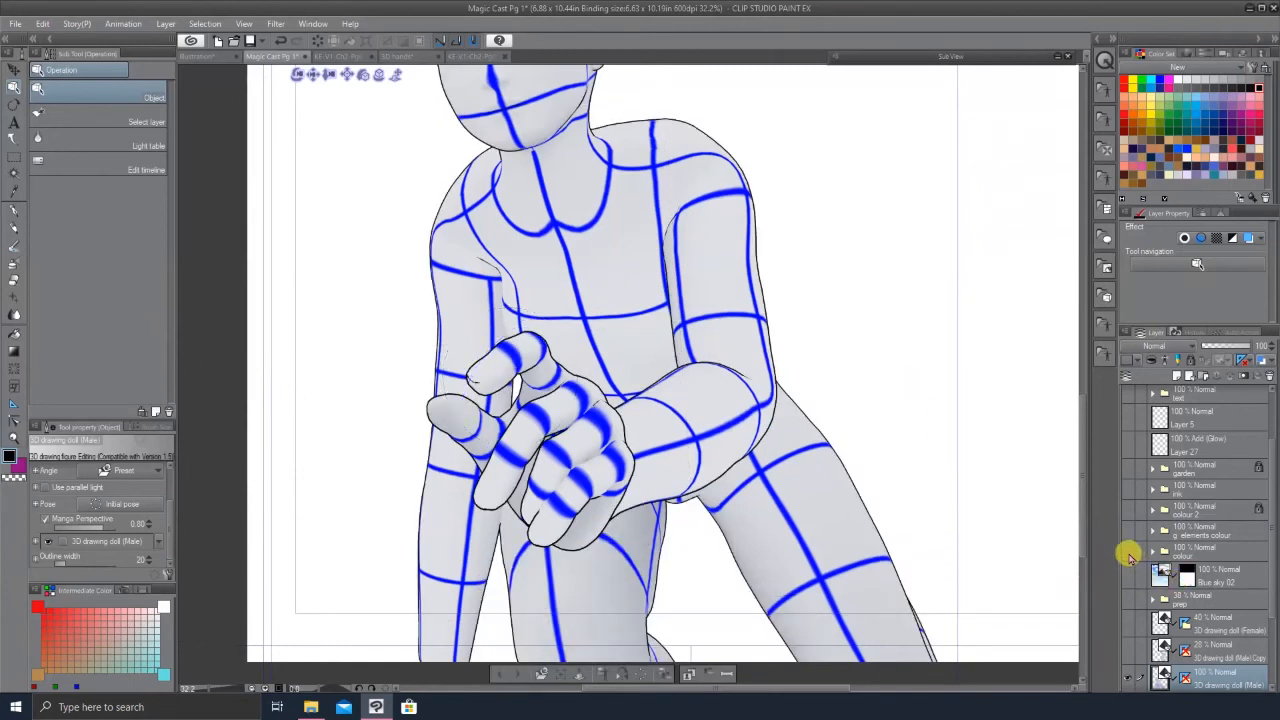
Step: Hide the 3D drawing doll layer and show the ink, colour and garden layers of the finished page
{"action": "left_click", "coordinate": [1130, 490]}
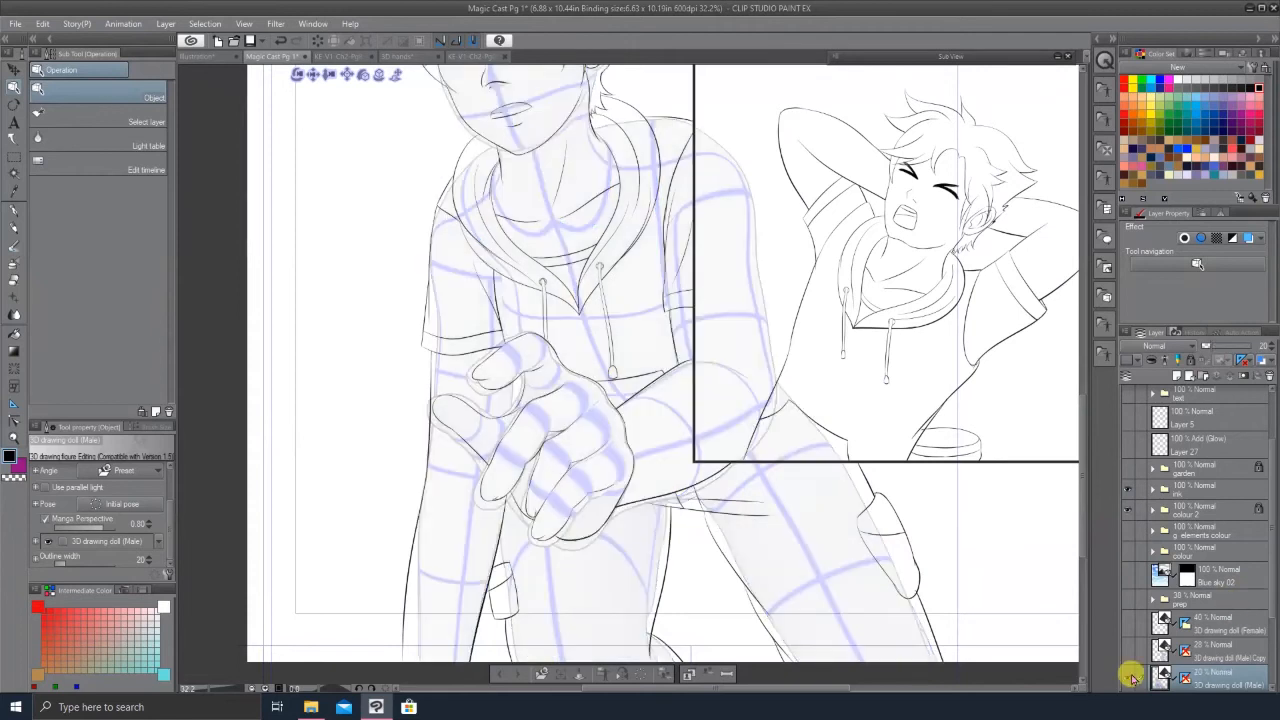
{"action": "left_click", "coordinate": [1128, 678]}
{"action": "left_click", "coordinate": [1128, 510]}
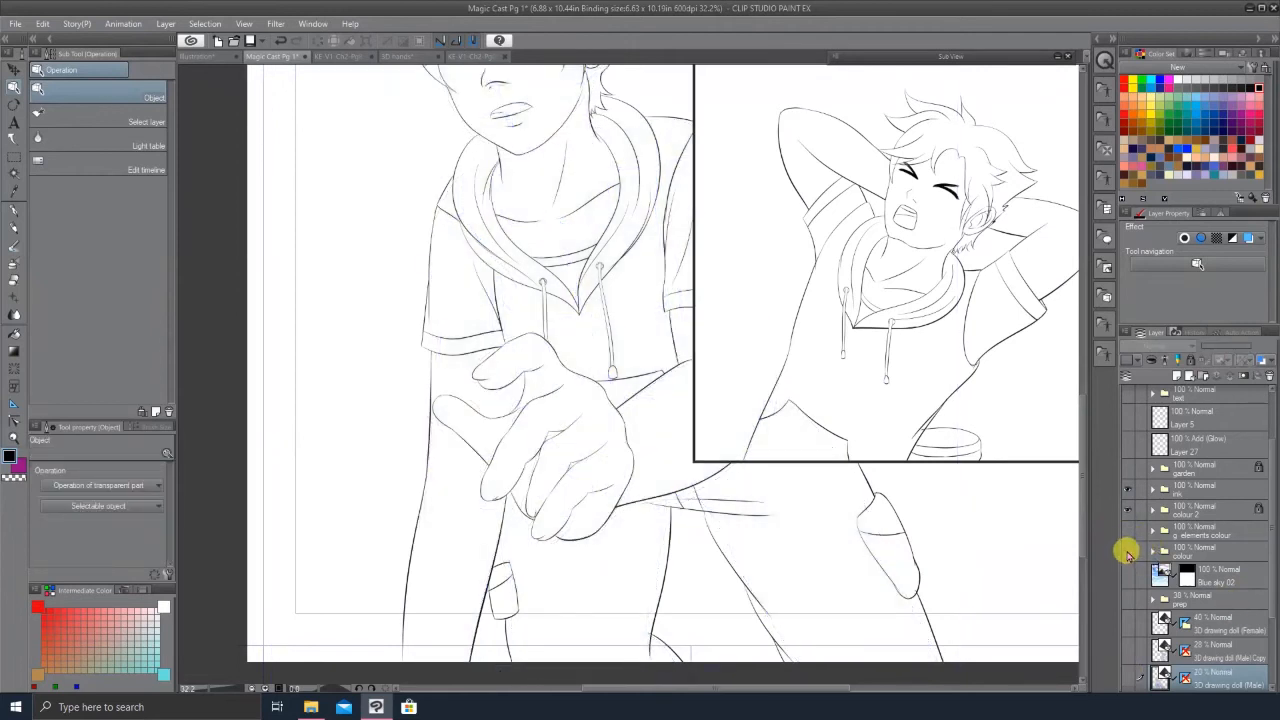
{"action": "left_click", "coordinate": [14, 436]}
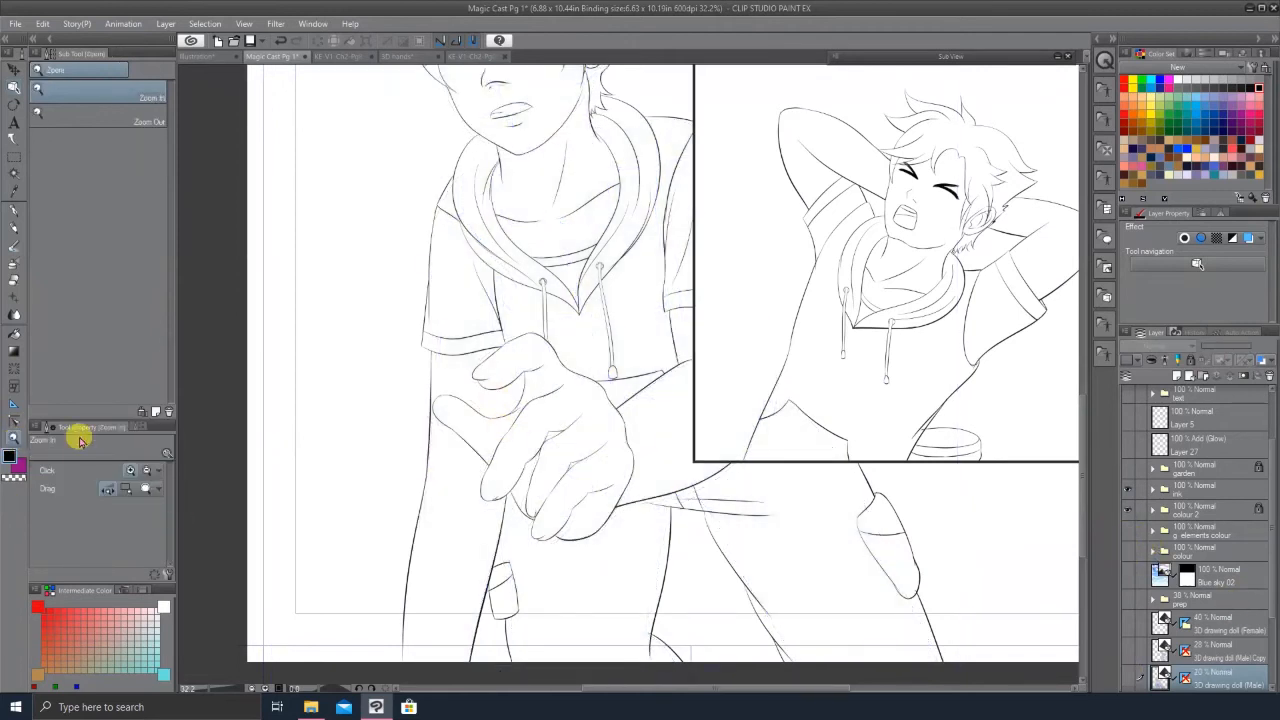
{"action": "left_click_drag", "start_coordinate": [410, 461], "coordinate": [399, 461]}
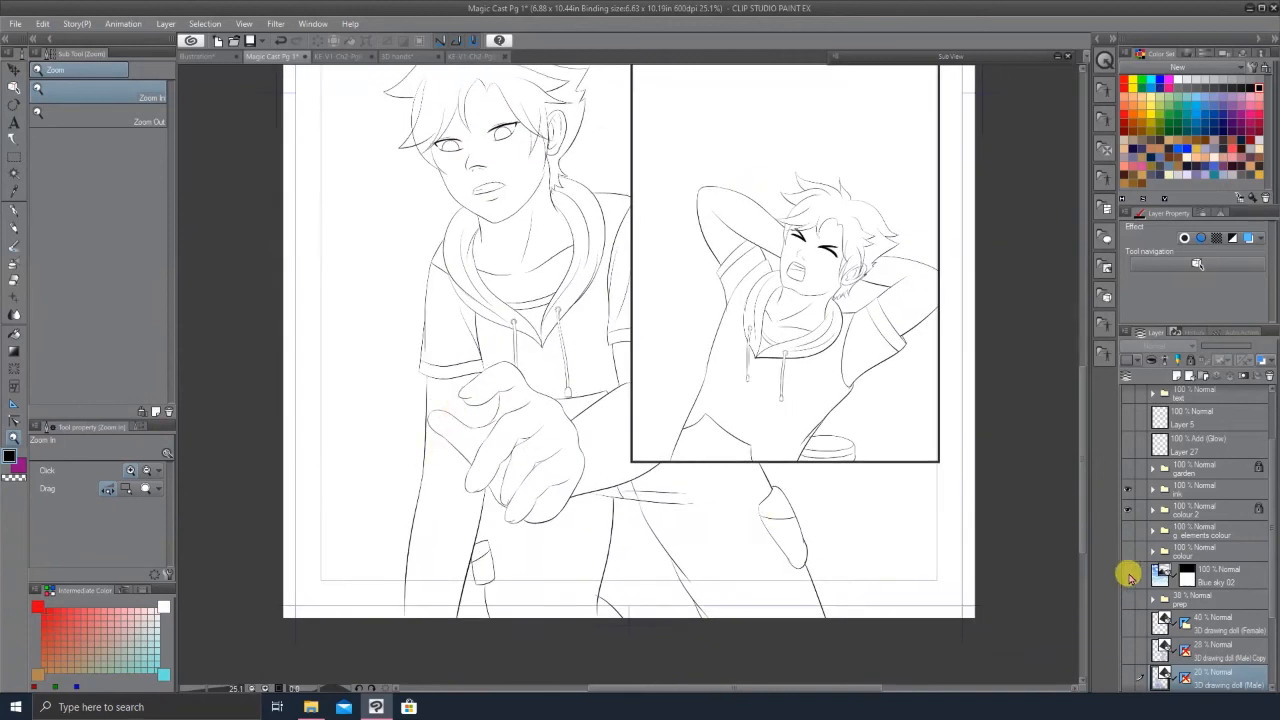
{"action": "left_click", "coordinate": [1128, 530]}
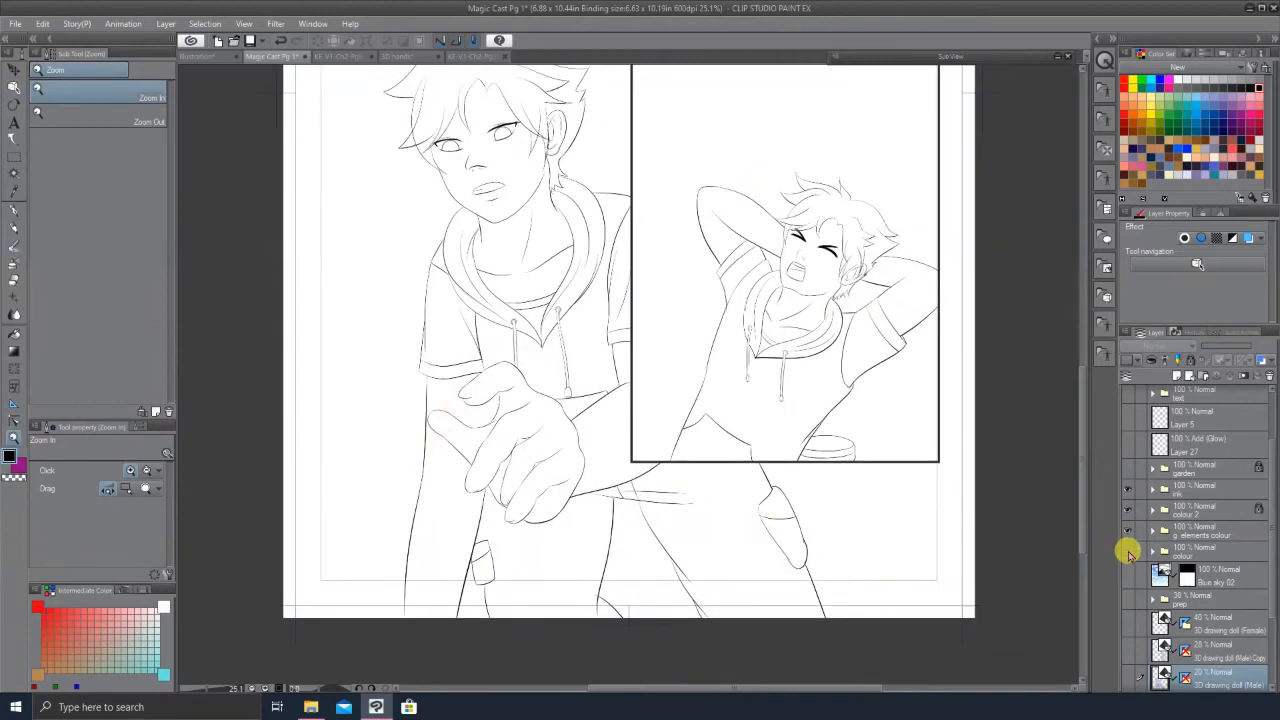
{"action": "left_click", "coordinate": [1128, 550]}
{"action": "left_click", "coordinate": [1128, 576]}
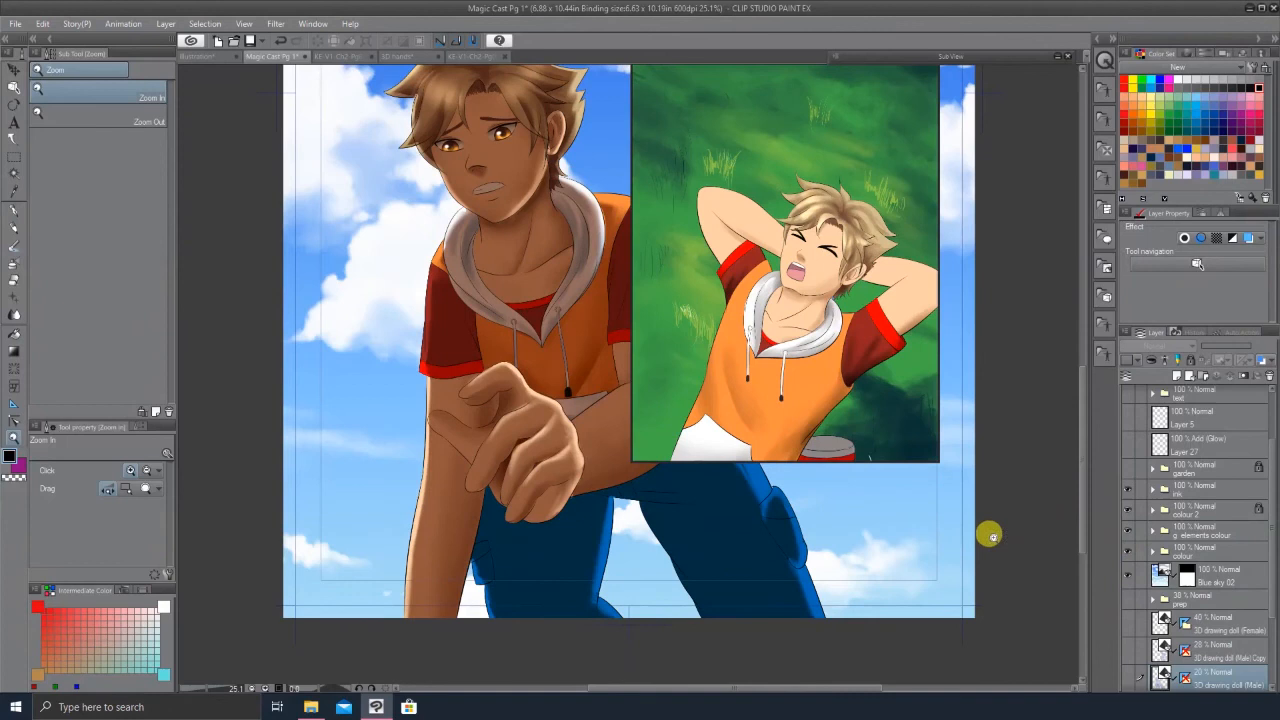
{"action": "left_click", "coordinate": [1129, 468]}
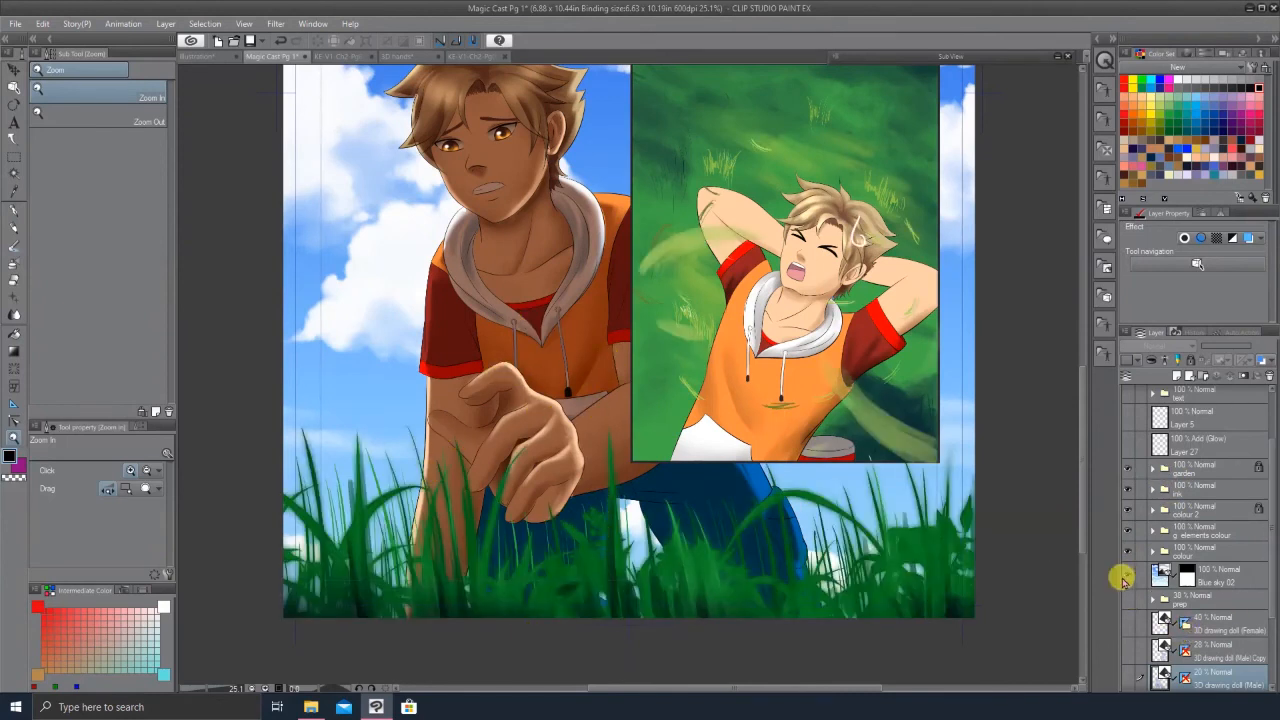
Step: Switch to the KE-V1-Ch2-Pg01 canvas, collapse the prep folder, and select the posed 3D figure
{"action": "left_click", "coordinate": [515, 456]}
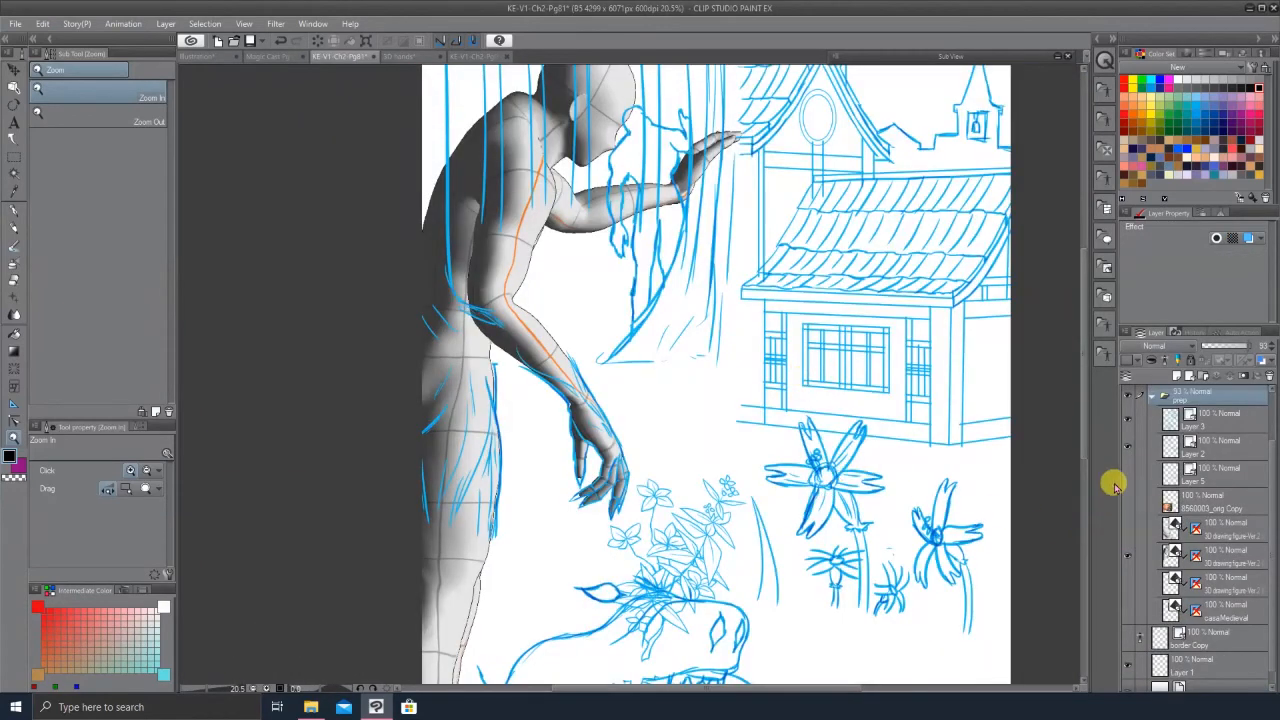
{"action": "left_click", "coordinate": [1156, 397]}
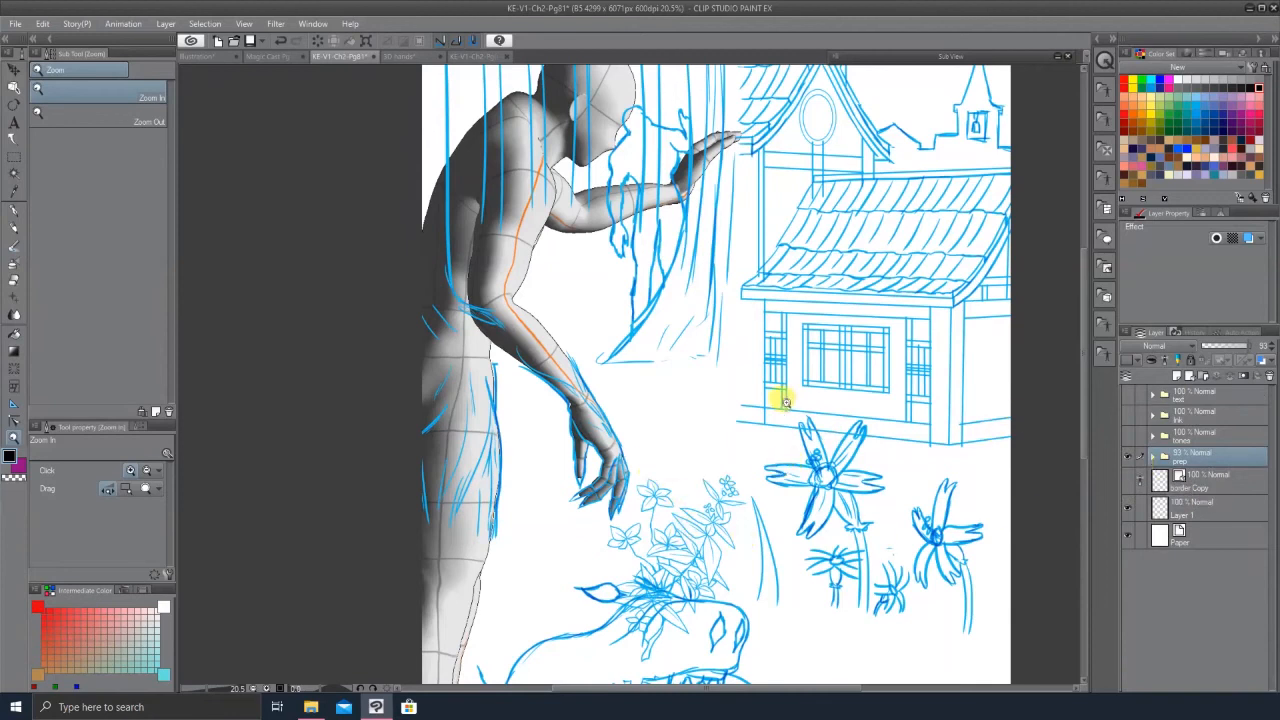
{"action": "left_click", "coordinate": [13, 104]}
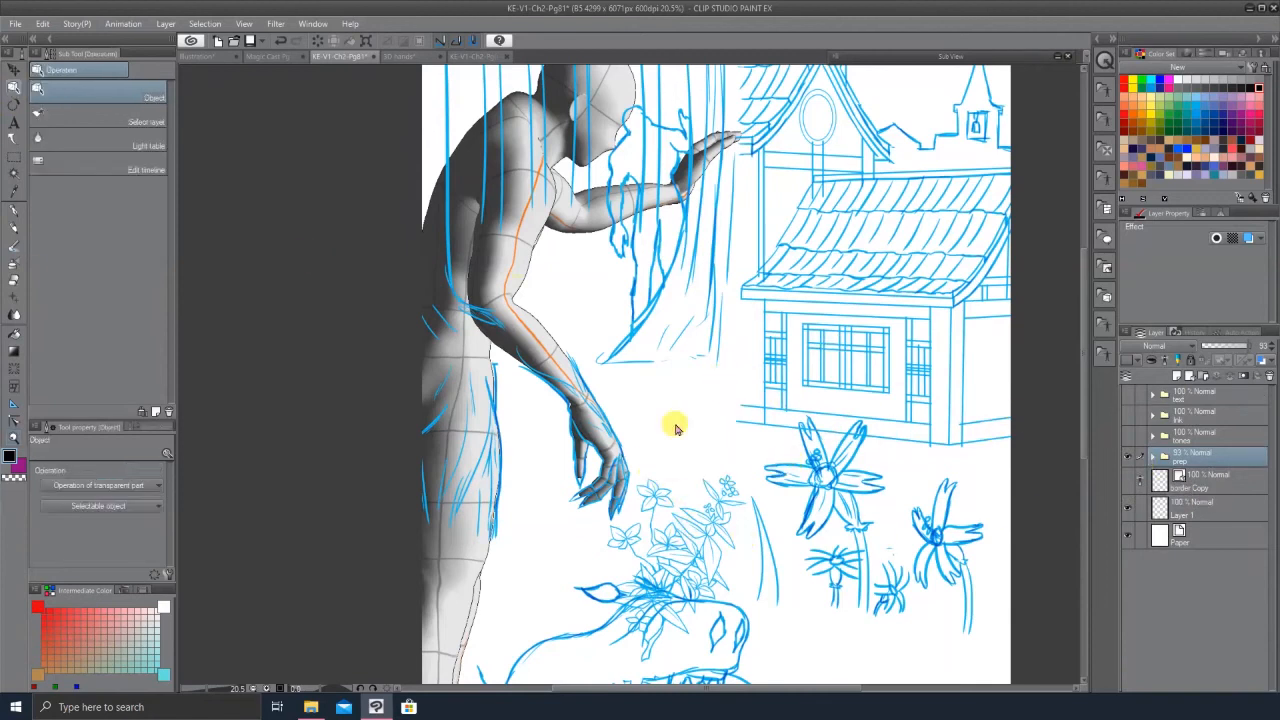
{"action": "left_click", "coordinate": [650, 425]}
{"action": "left_click_drag", "start_coordinate": [651, 427], "coordinate": [615, 490]}
{"action": "left_click_drag", "start_coordinate": [620, 488], "coordinate": [621, 431]}
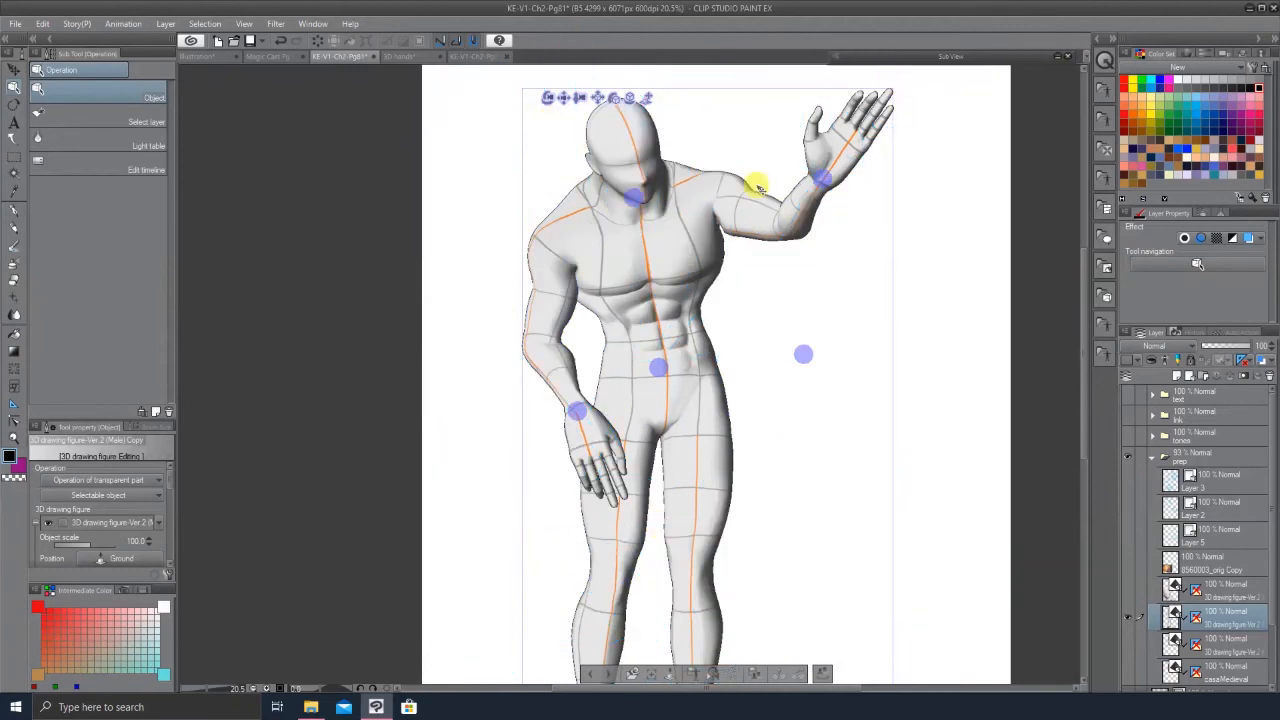
Step: Pose the 3D figure's dangling hand, rotating the wrist and selecting the finger joints
{"action": "left_click_drag", "start_coordinate": [548, 99], "coordinate": [634, 133]}
{"action": "left_click_drag", "start_coordinate": [540, 32], "coordinate": [531, 6]}
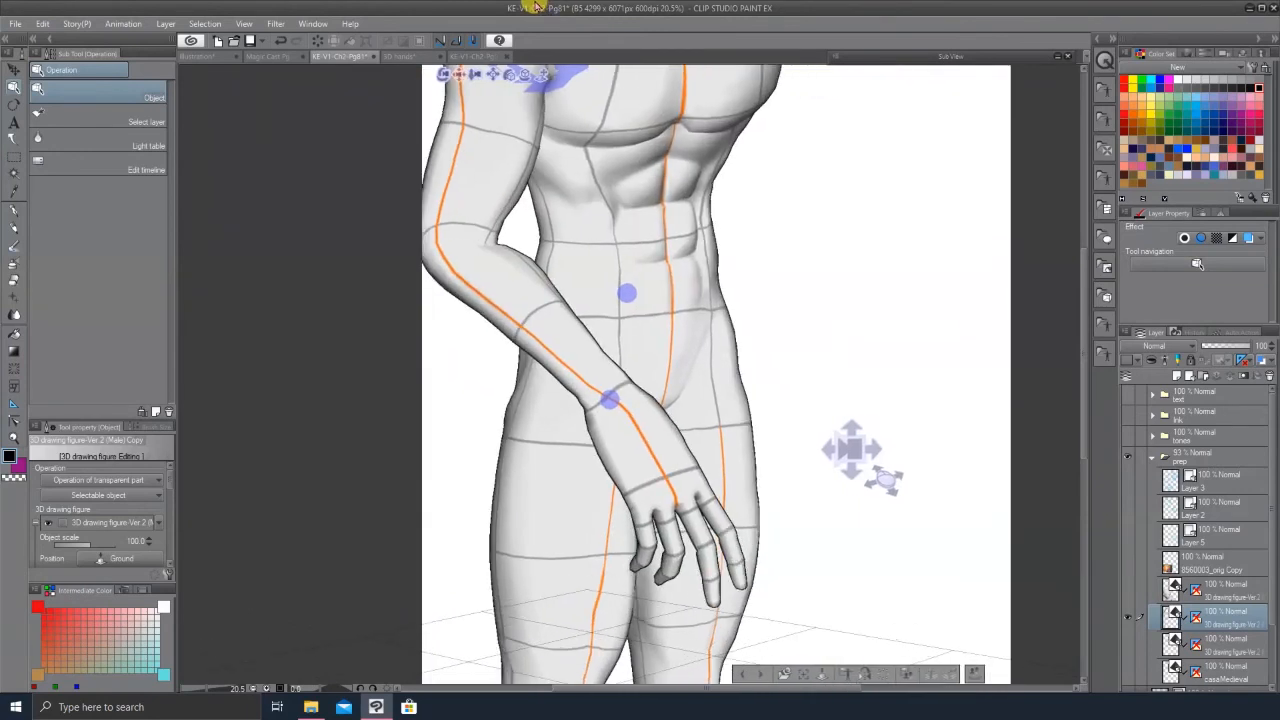
{"action": "left_click", "coordinate": [708, 562]}
{"action": "left_click_drag", "start_coordinate": [726, 537], "coordinate": [760, 553]}
{"action": "left_click_drag", "start_coordinate": [877, 533], "coordinate": [848, 538]}
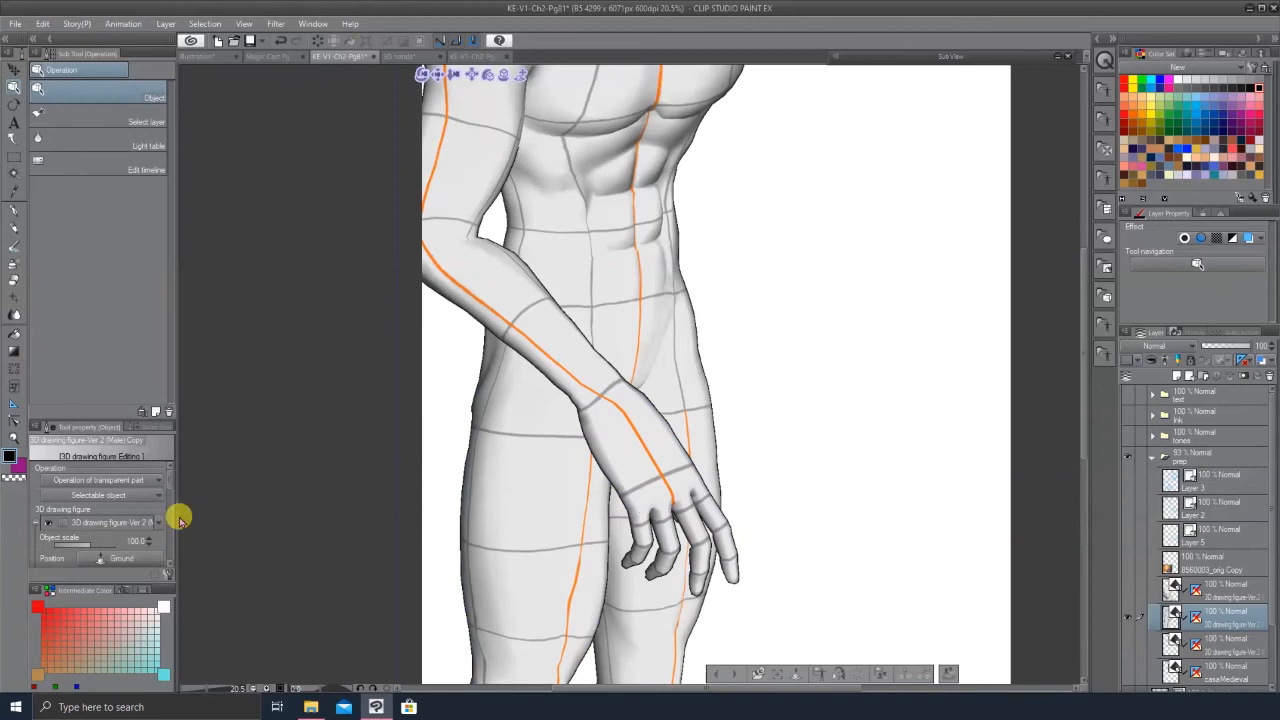
{"action": "left_click", "coordinate": [667, 540]}
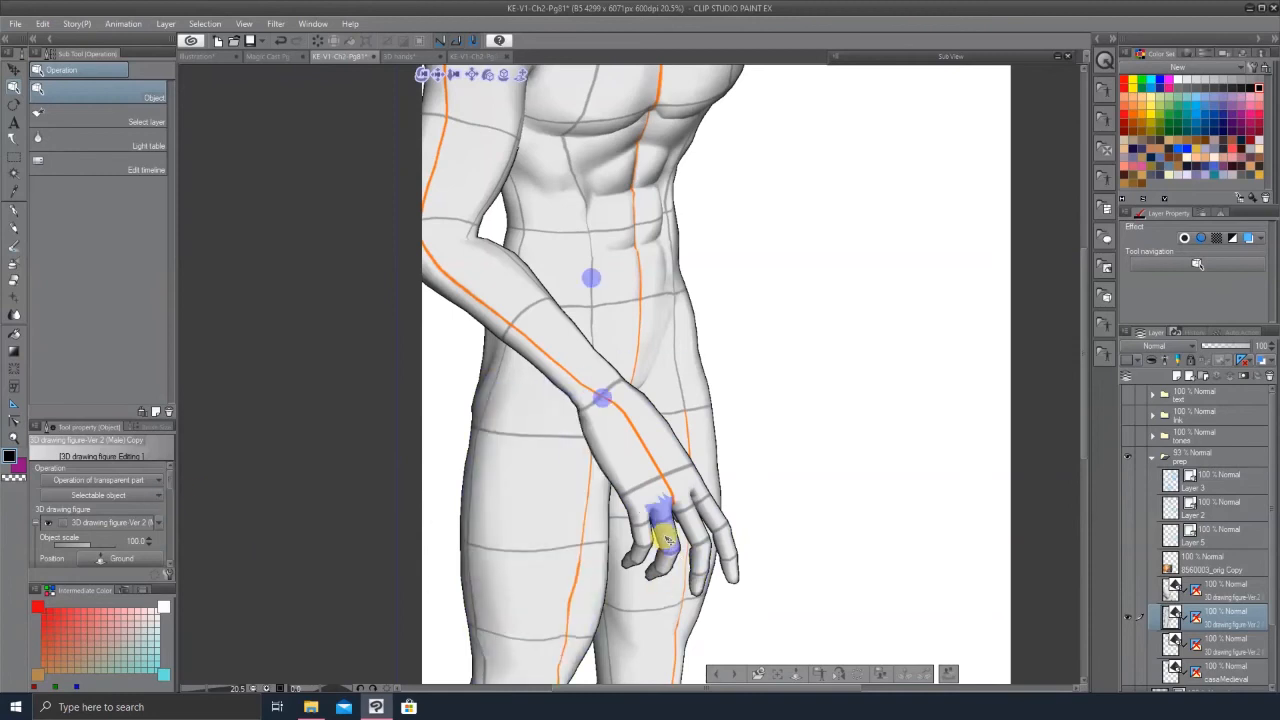
{"action": "left_click", "coordinate": [668, 540]}
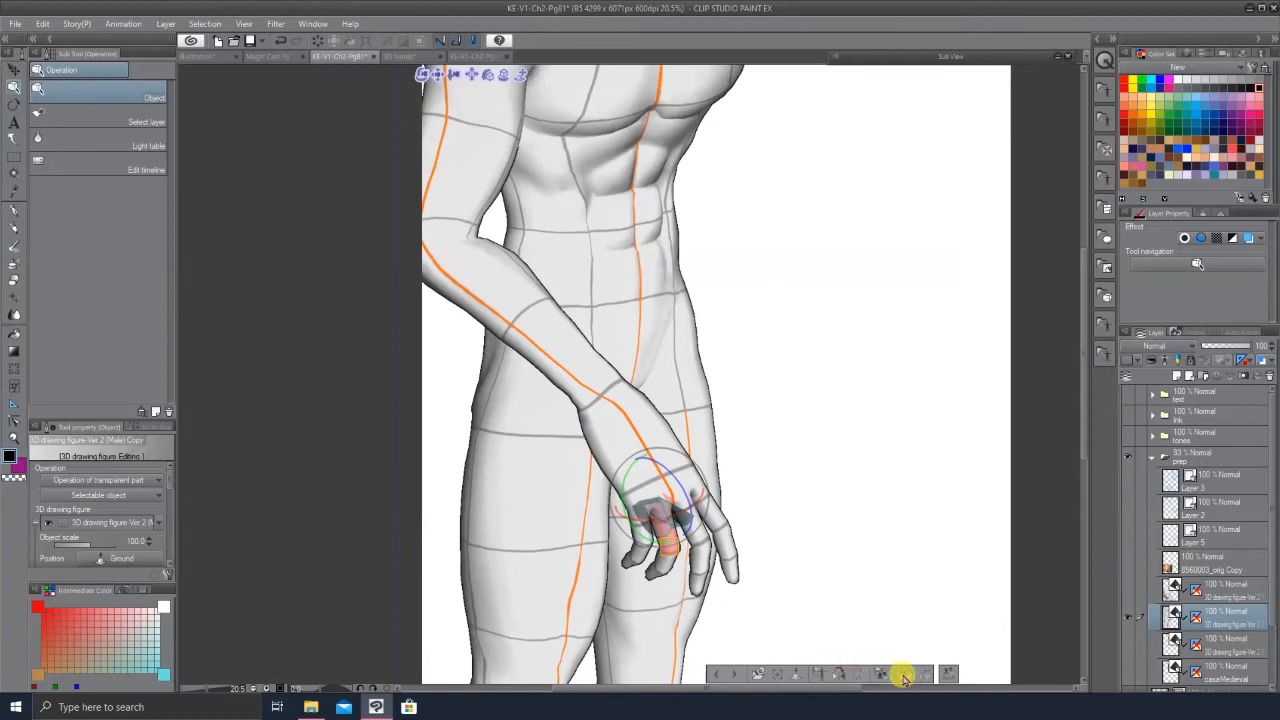
Step: Open the figure's body shape settings and reshape the hand, setting its proportions to 20 and -50
{"action": "left_click", "coordinate": [948, 678]}
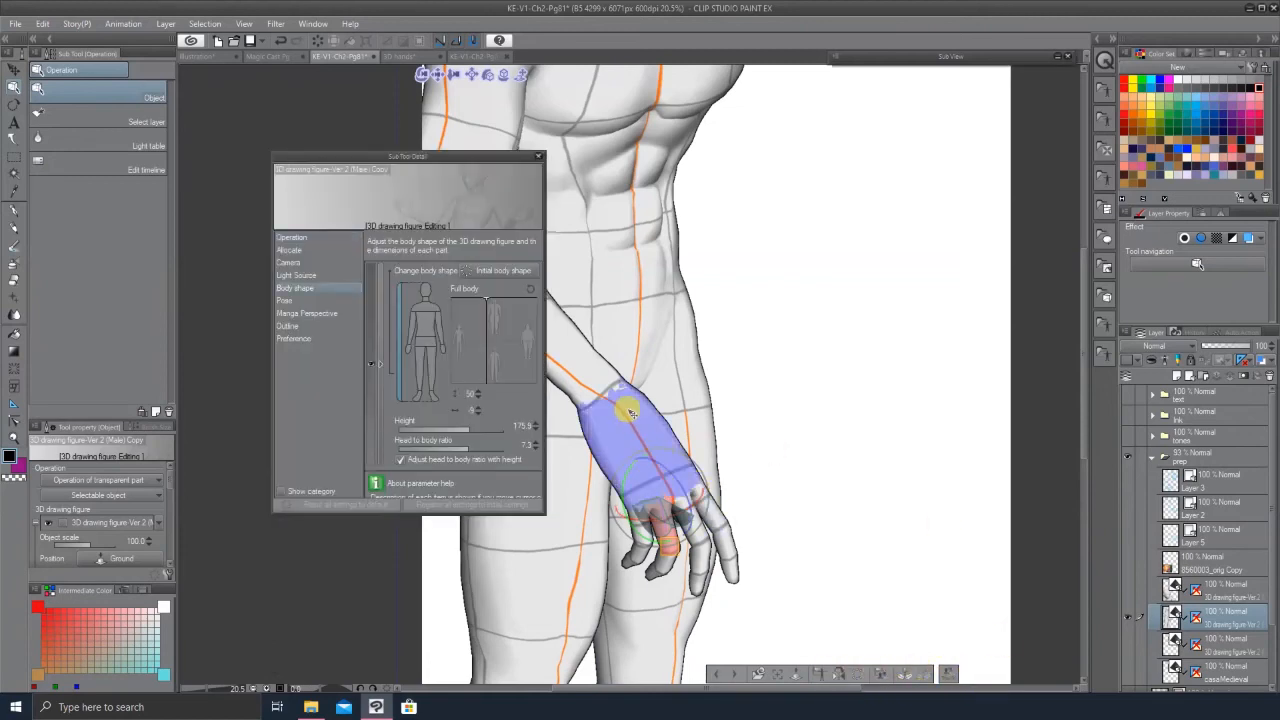
{"action": "left_click", "coordinate": [409, 351]}
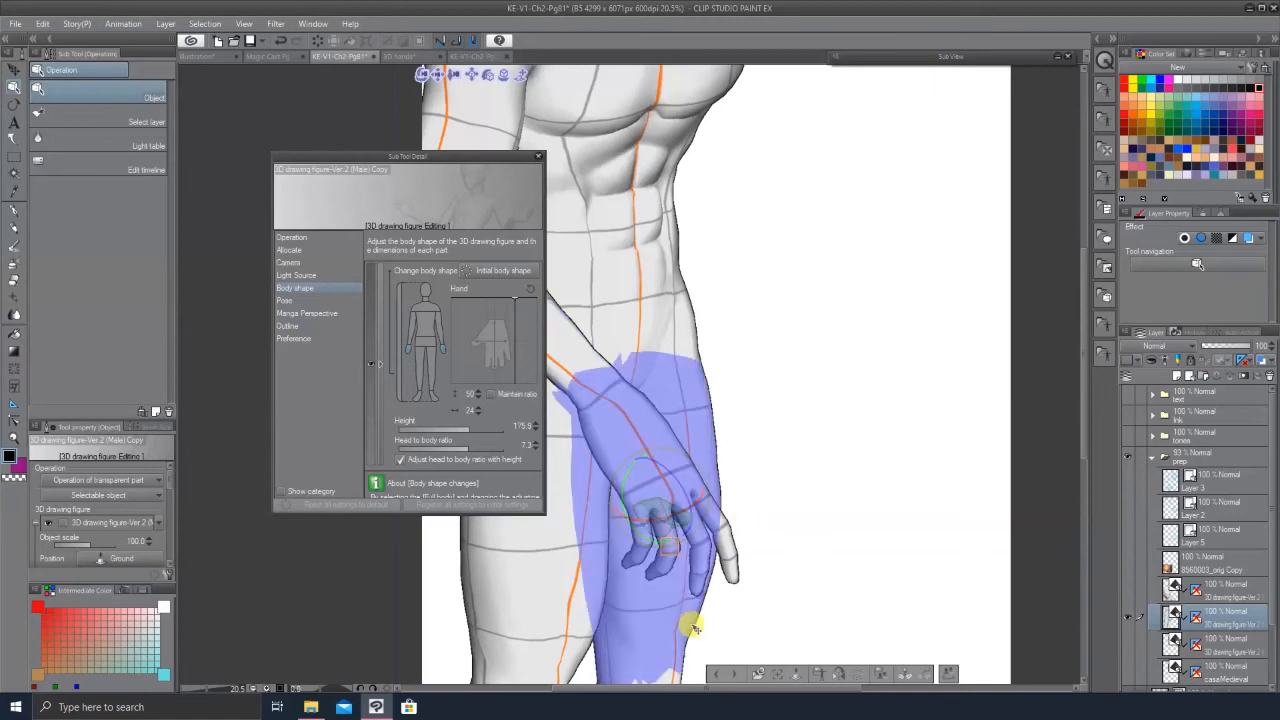
{"action": "left_click_drag", "start_coordinate": [636, 572], "coordinate": [642, 553]}
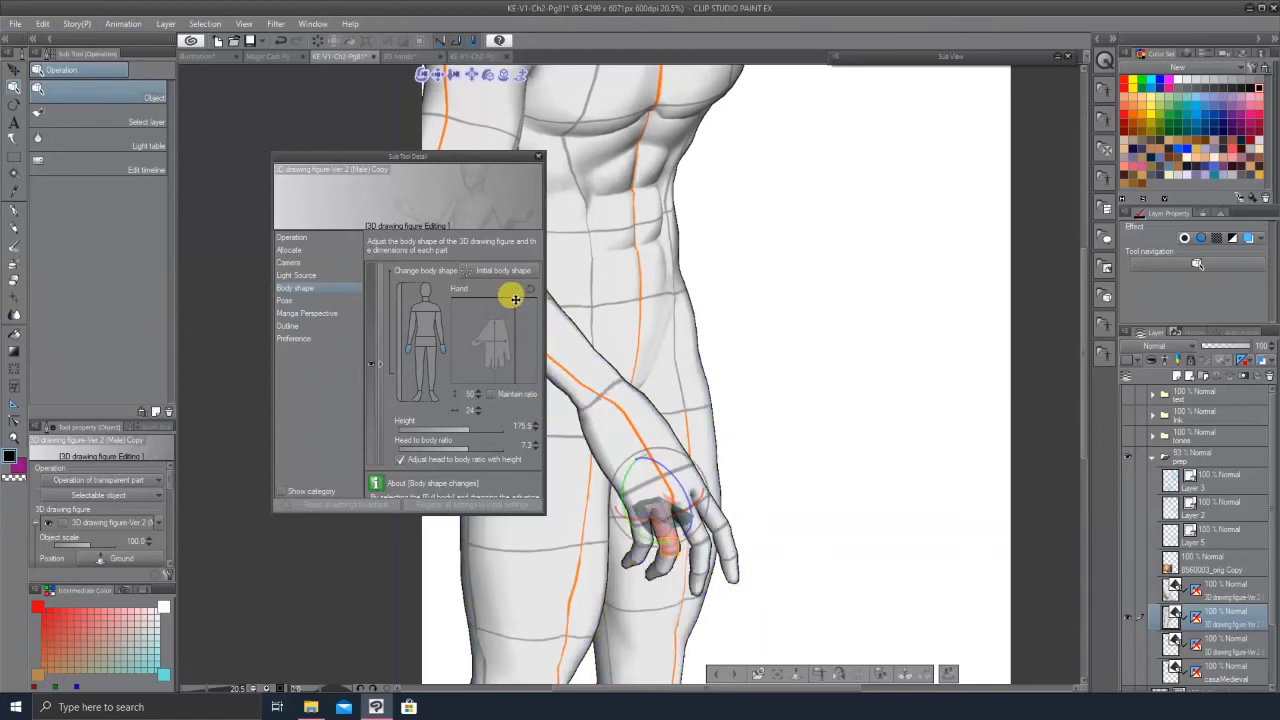
{"action": "left_click_drag", "start_coordinate": [513, 299], "coordinate": [444, 316]}
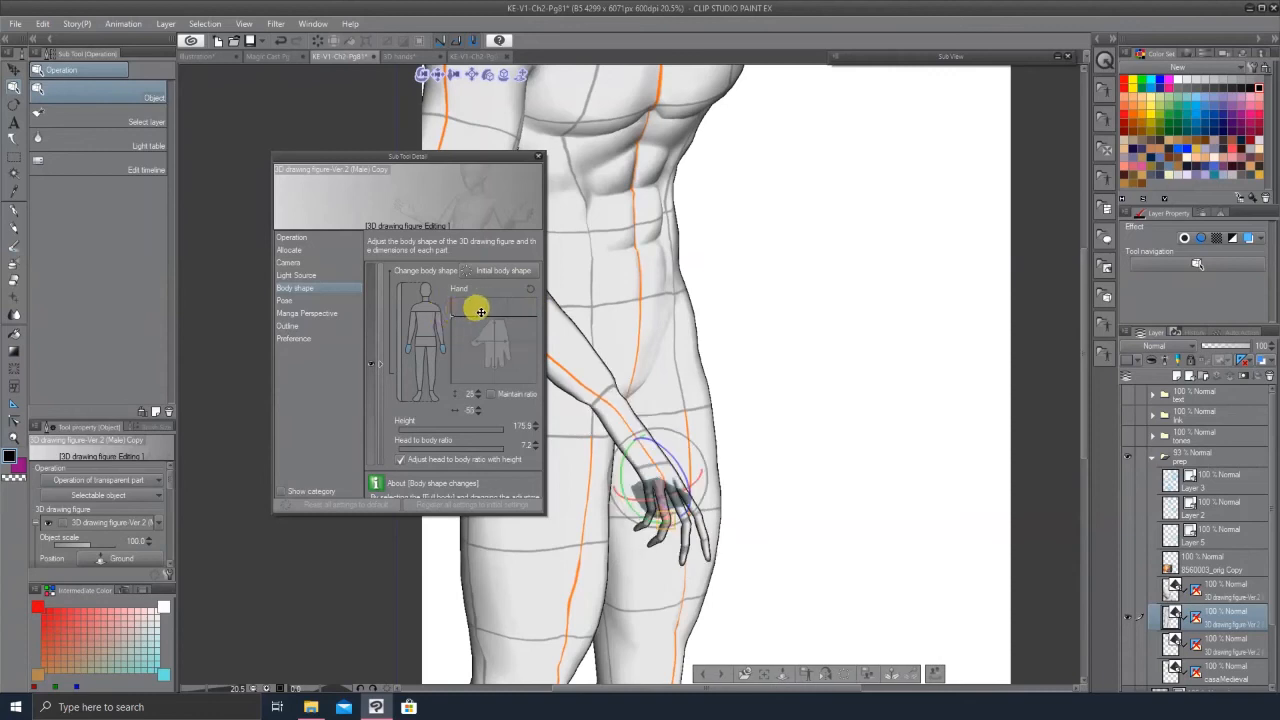
{"action": "left_click_drag", "start_coordinate": [495, 371], "coordinate": [498, 373]}
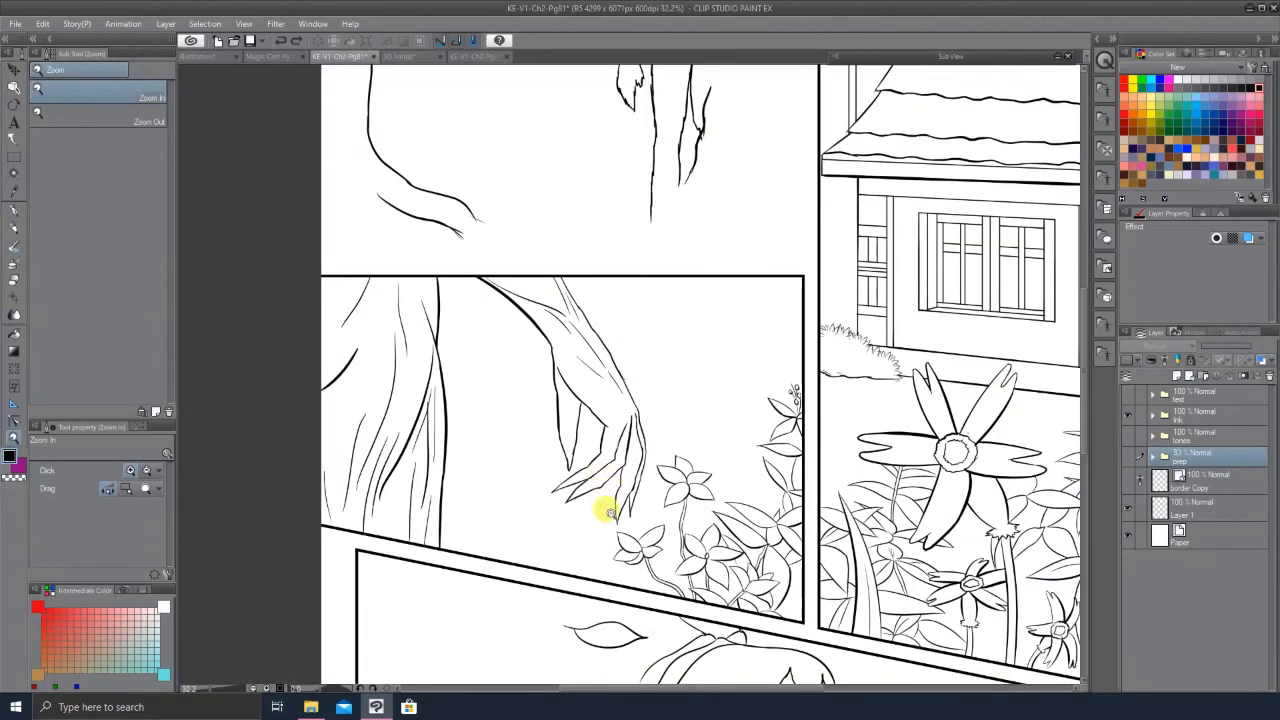
Step: Show the tones folder to view the finished toned page, then switch back to the Magic Cast Pg 1 canvas
{"action": "left_click_drag", "start_coordinate": [635, 549], "coordinate": [624, 548]}
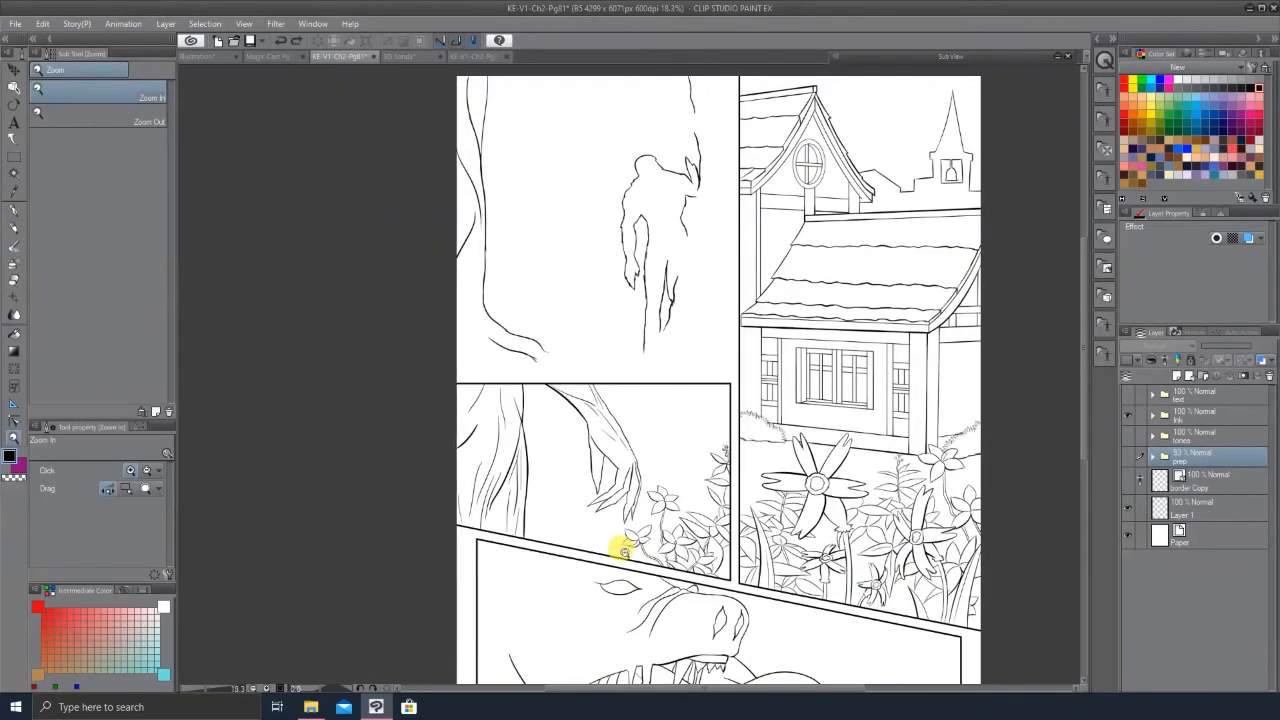
{"action": "left_click_drag", "start_coordinate": [720, 457], "coordinate": [755, 477]}
{"action": "left_click", "coordinate": [1128, 436]}
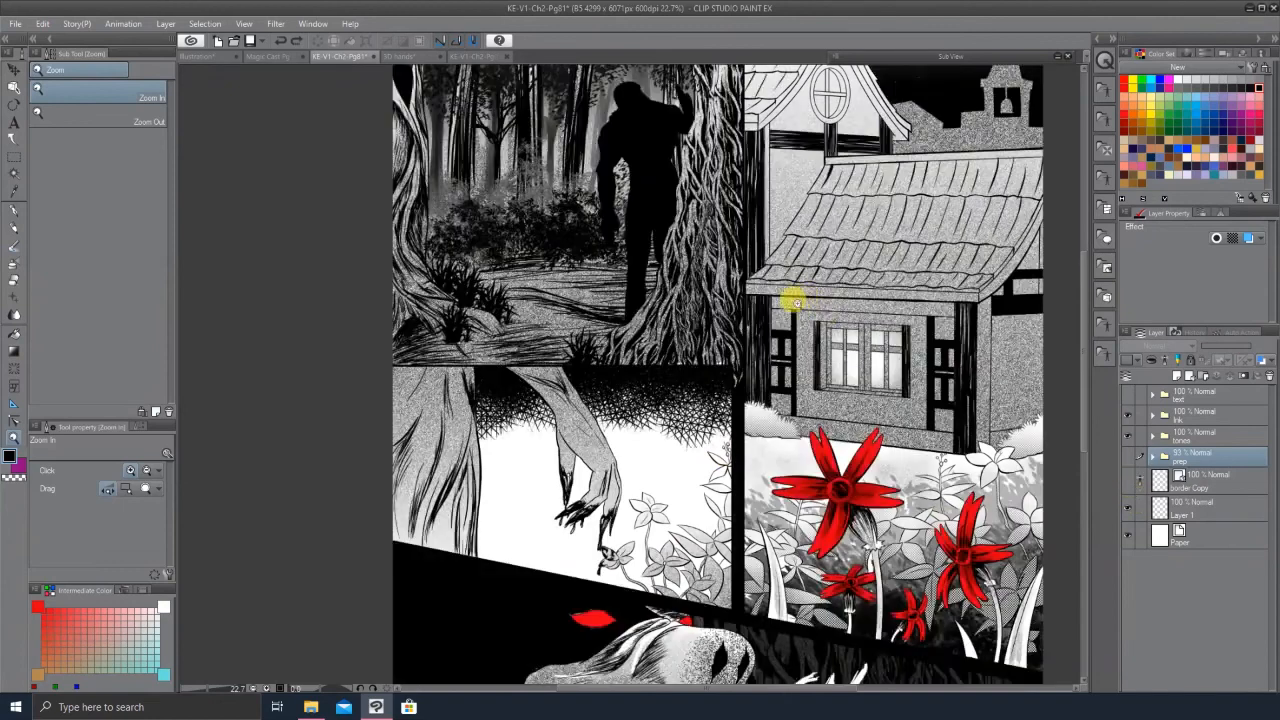
{"action": "left_click_drag", "start_coordinate": [800, 298], "coordinate": [775, 302]}
{"action": "left_click", "coordinate": [705, 452]}
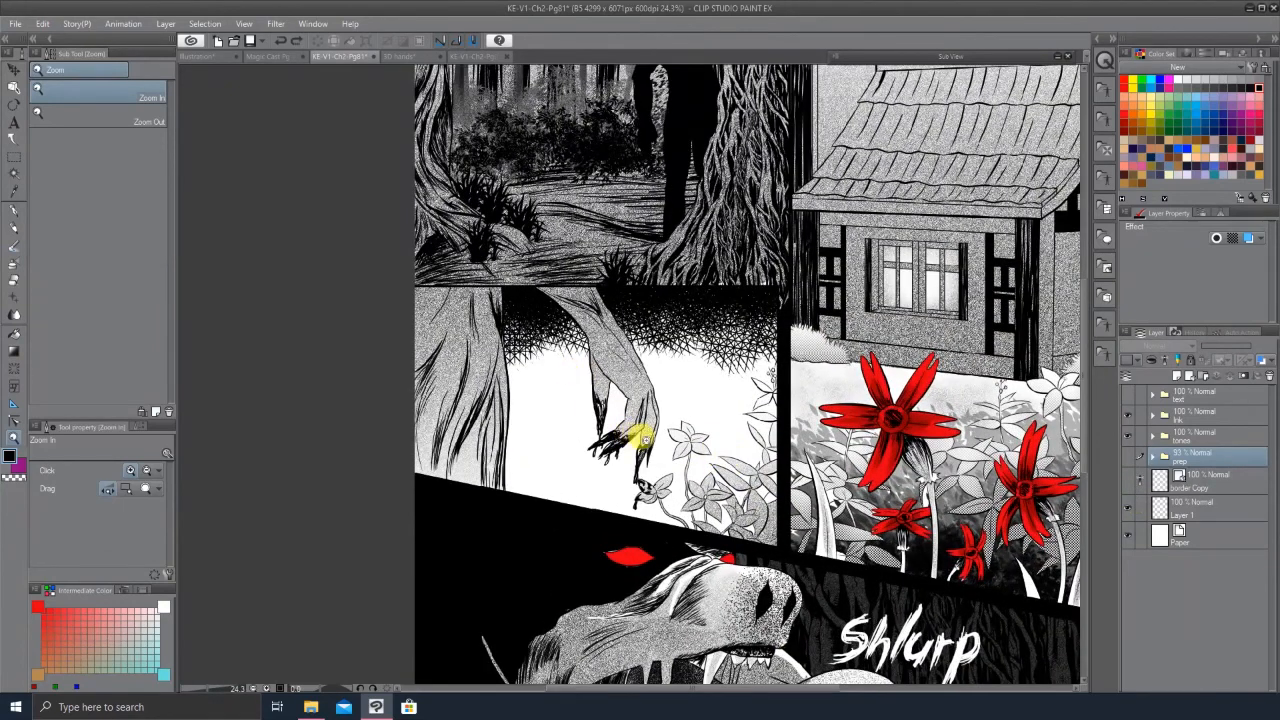
{"action": "left_click_drag", "start_coordinate": [651, 444], "coordinate": [530, 450]}
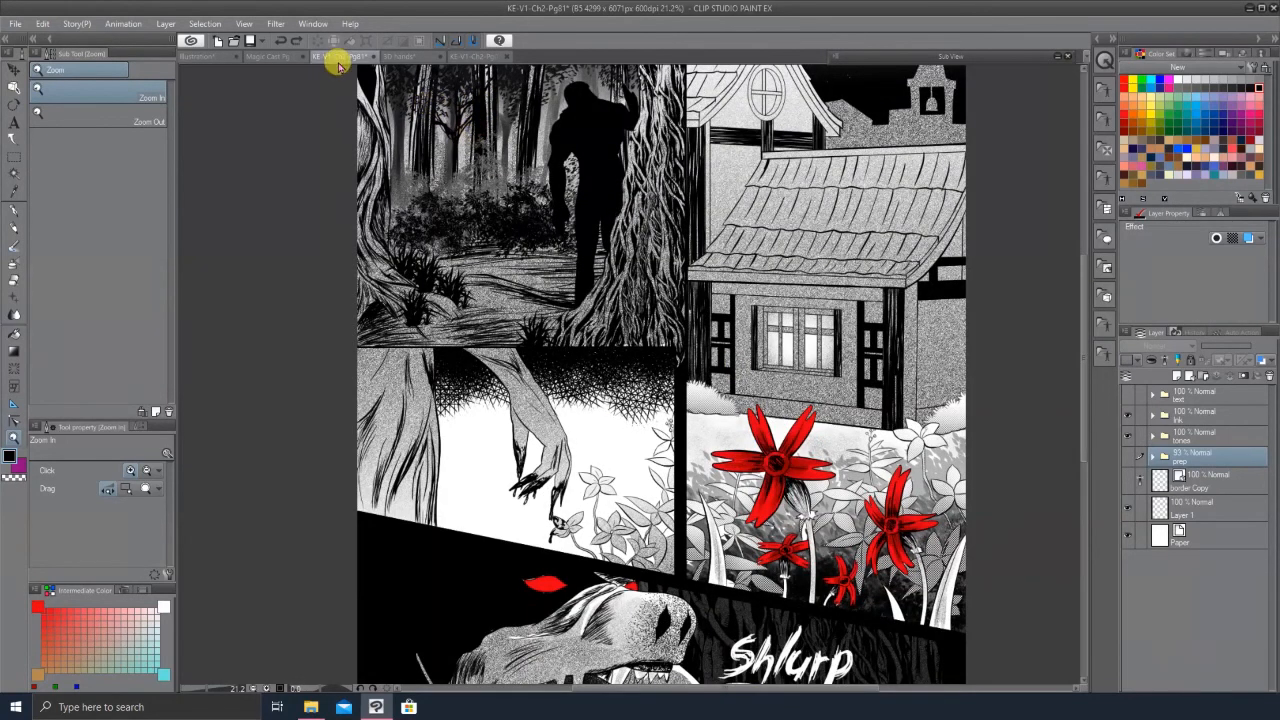
{"action": "left_click", "coordinate": [277, 62]}
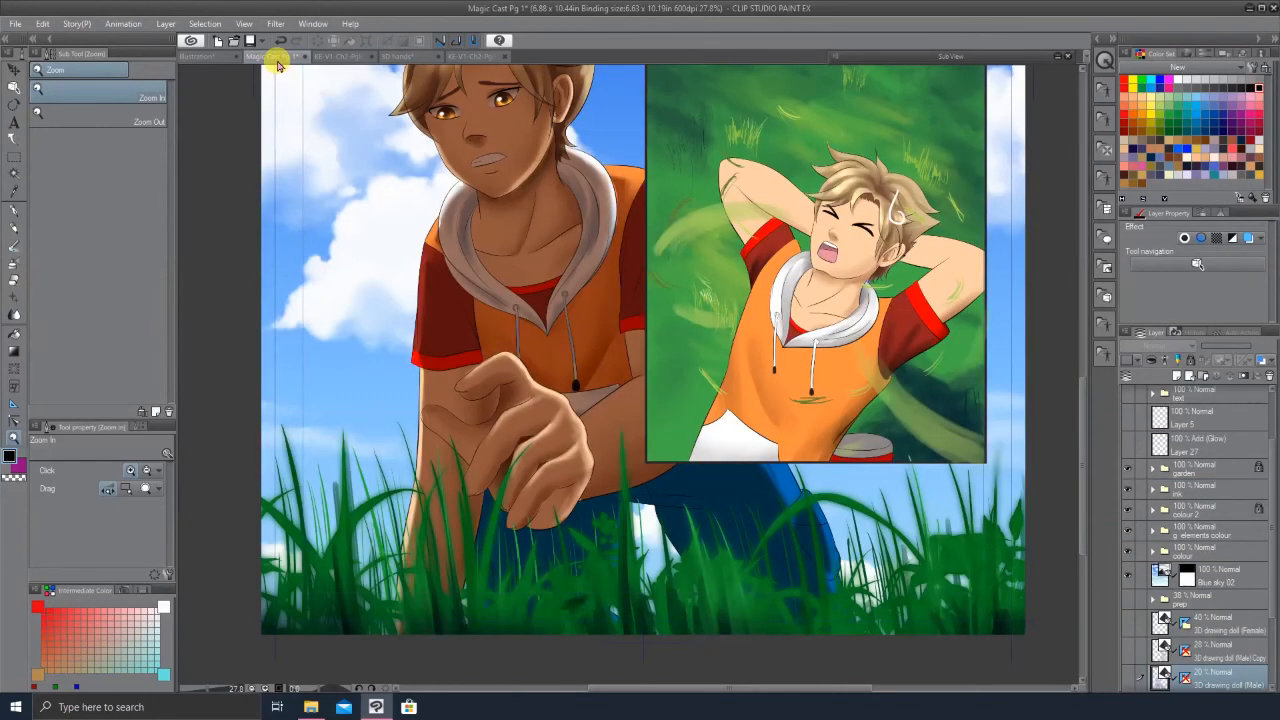
Step: Switch to the Illustration canvas and select the posed 3D figure with the Object tool to show its settings
{"action": "left_click", "coordinate": [215, 57]}
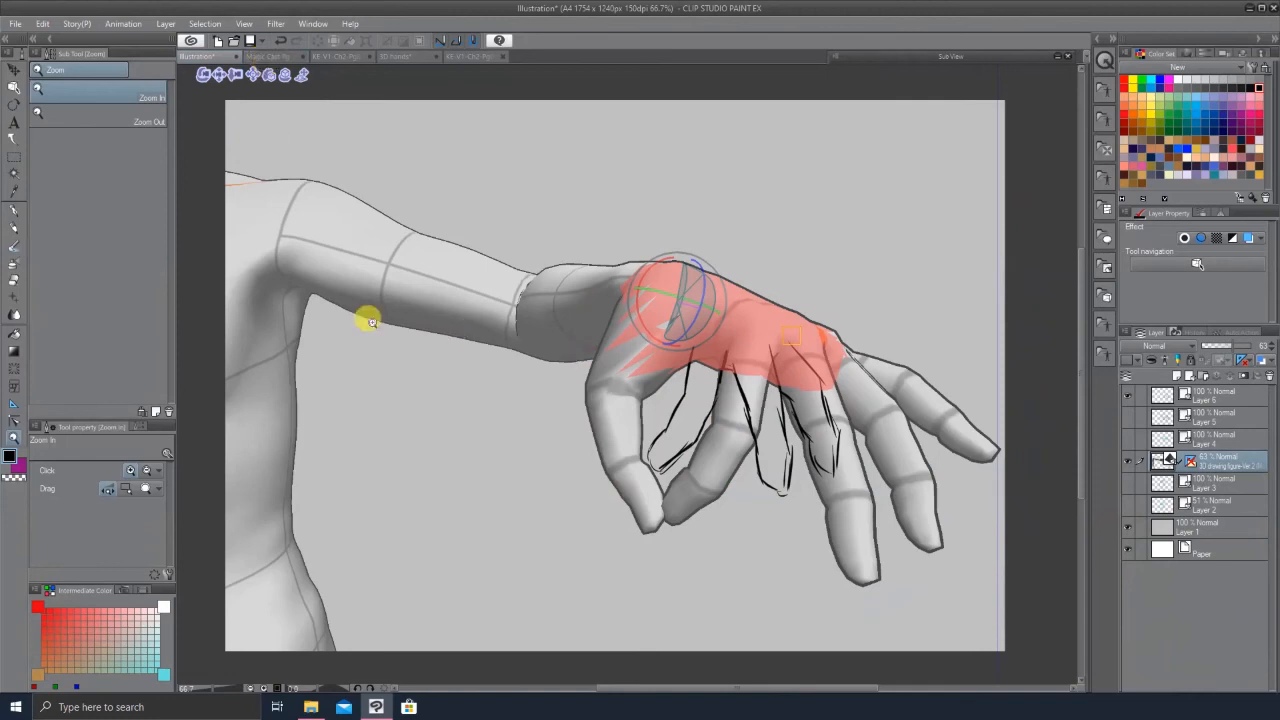
{"action": "left_click", "coordinate": [14, 88]}
{"action": "left_click", "coordinate": [720, 465]}
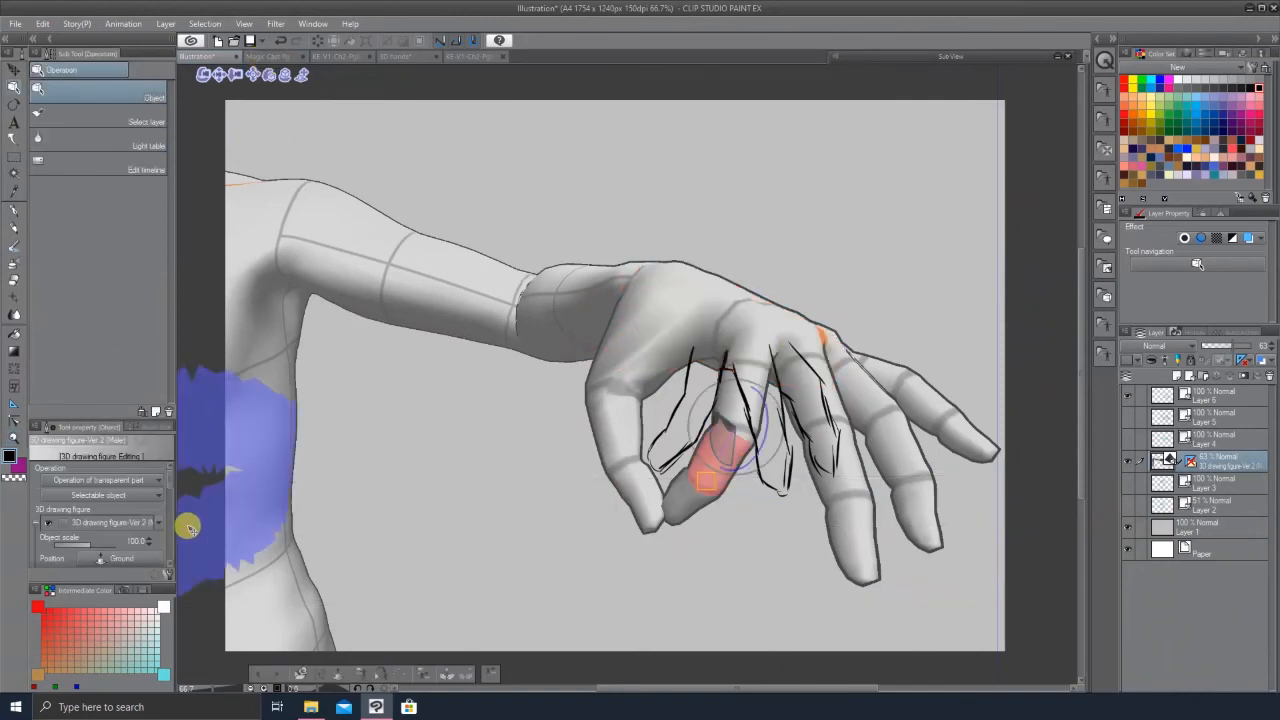
{"action": "mouse_move", "coordinate": [169, 492]}
{"action": "left_mouse_down"}
{"action": "mouse_move", "coordinate": [176, 557]}
{"action": "mouse_move", "coordinate": [173, 506]}
{"action": "left_mouse_up"}
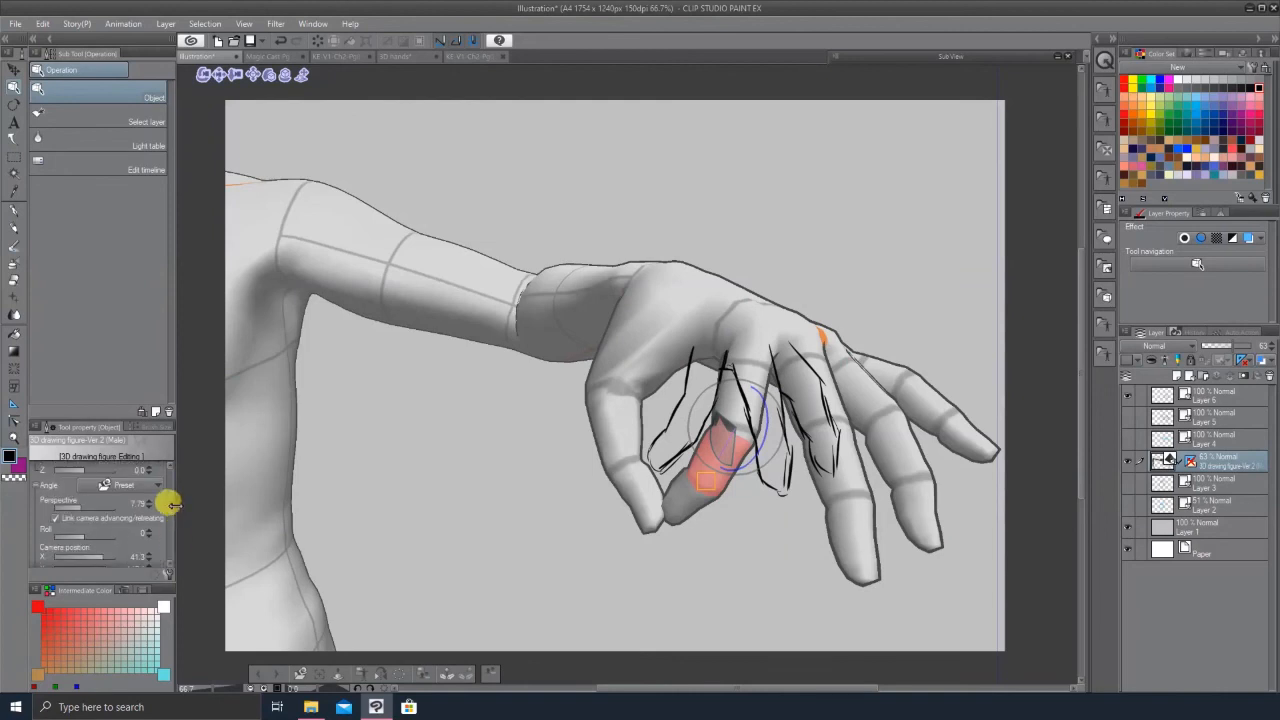
Step: Switch through the open canvases to the 3D hands canvas with its posed figure
{"action": "left_click", "coordinate": [288, 57]}
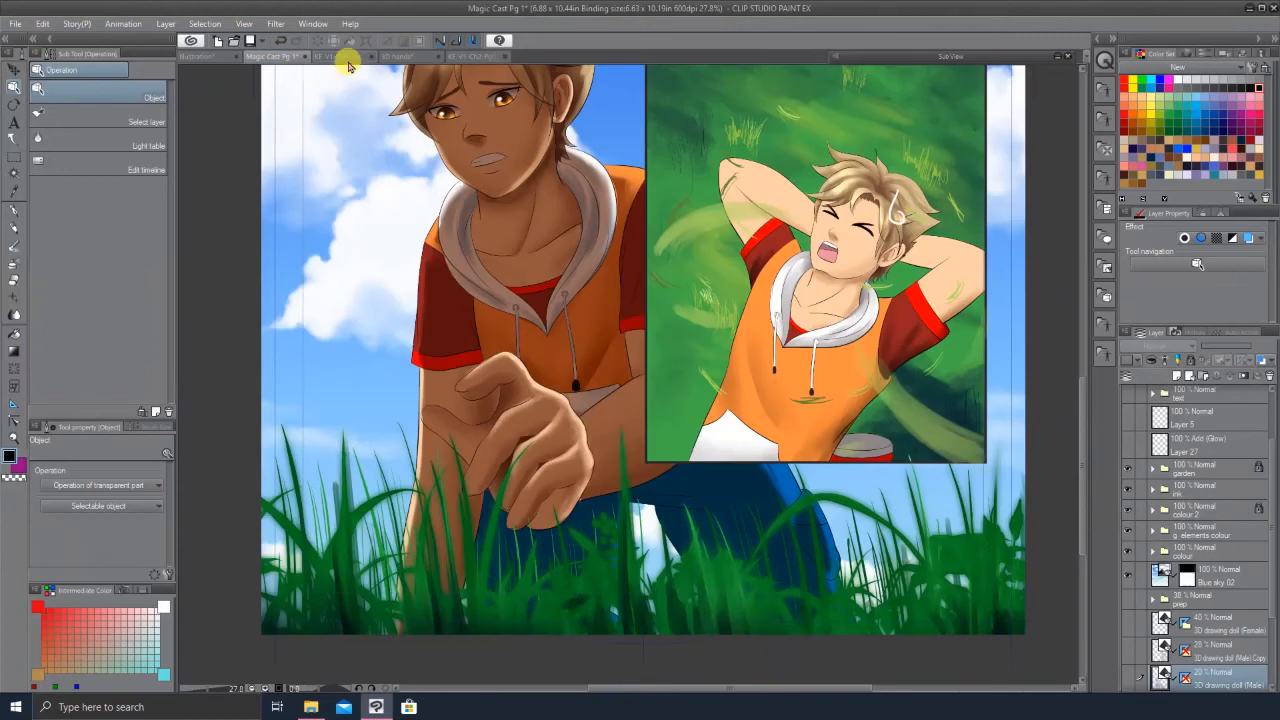
{"action": "left_click", "coordinate": [360, 57]}
{"action": "left_click", "coordinate": [405, 54]}
{"action": "left_click_drag", "start_coordinate": [960, 412], "coordinate": [971, 271]}
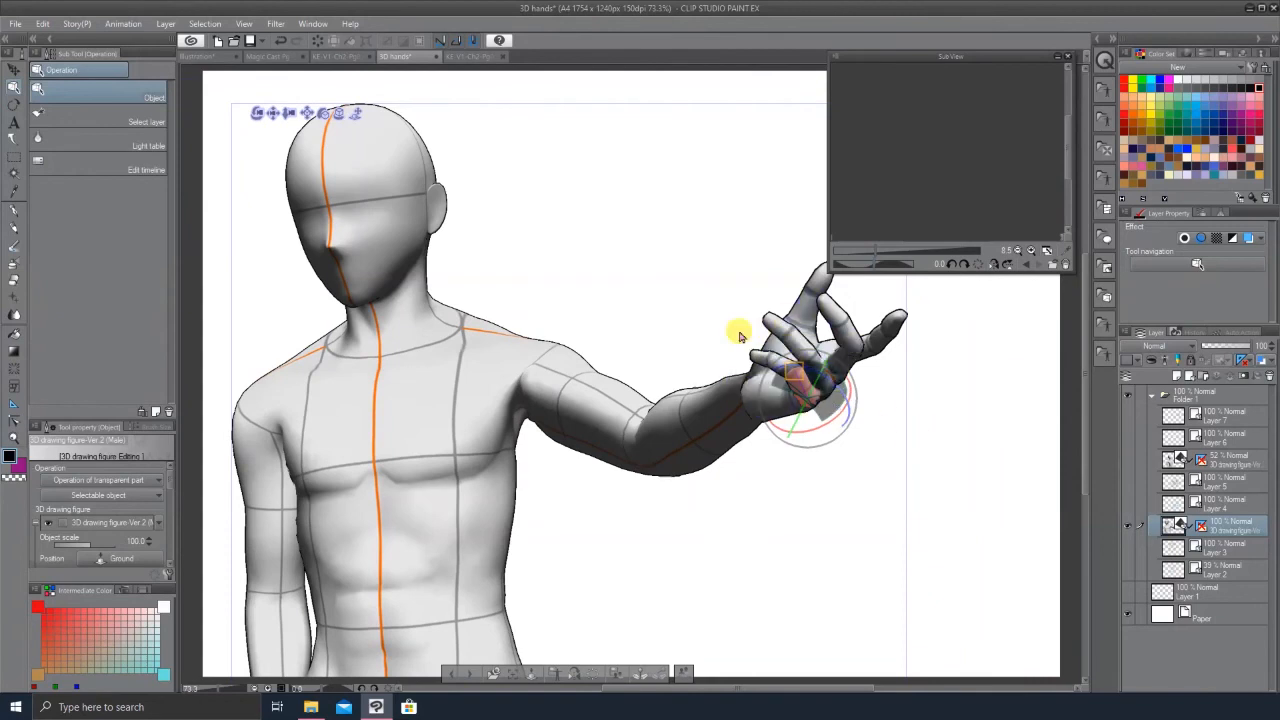
Step: Experiment with the 3D figure's camera perspective and turn on manga perspective
{"action": "mouse_move", "coordinate": [170, 495]}
{"action": "left_mouse_down"}
{"action": "mouse_move", "coordinate": [175, 552]}
{"action": "mouse_move", "coordinate": [166, 506]}
{"action": "left_mouse_up"}
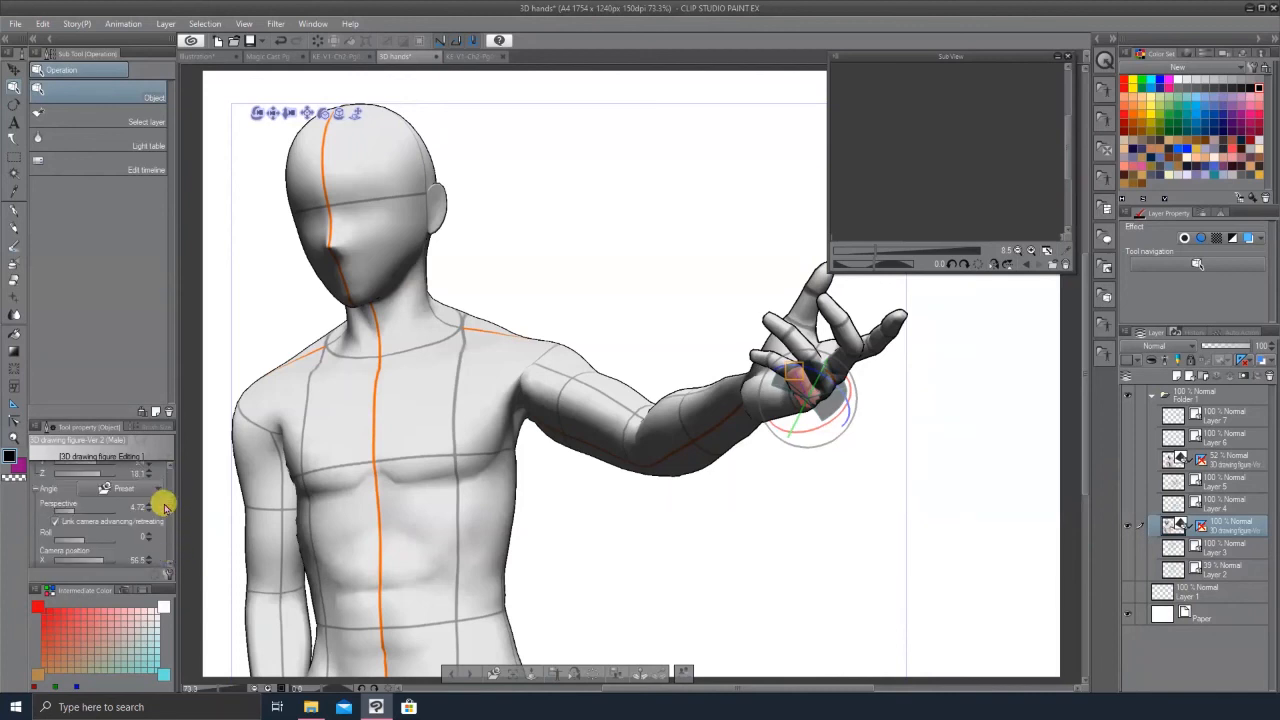
{"action": "left_click", "coordinate": [87, 512]}
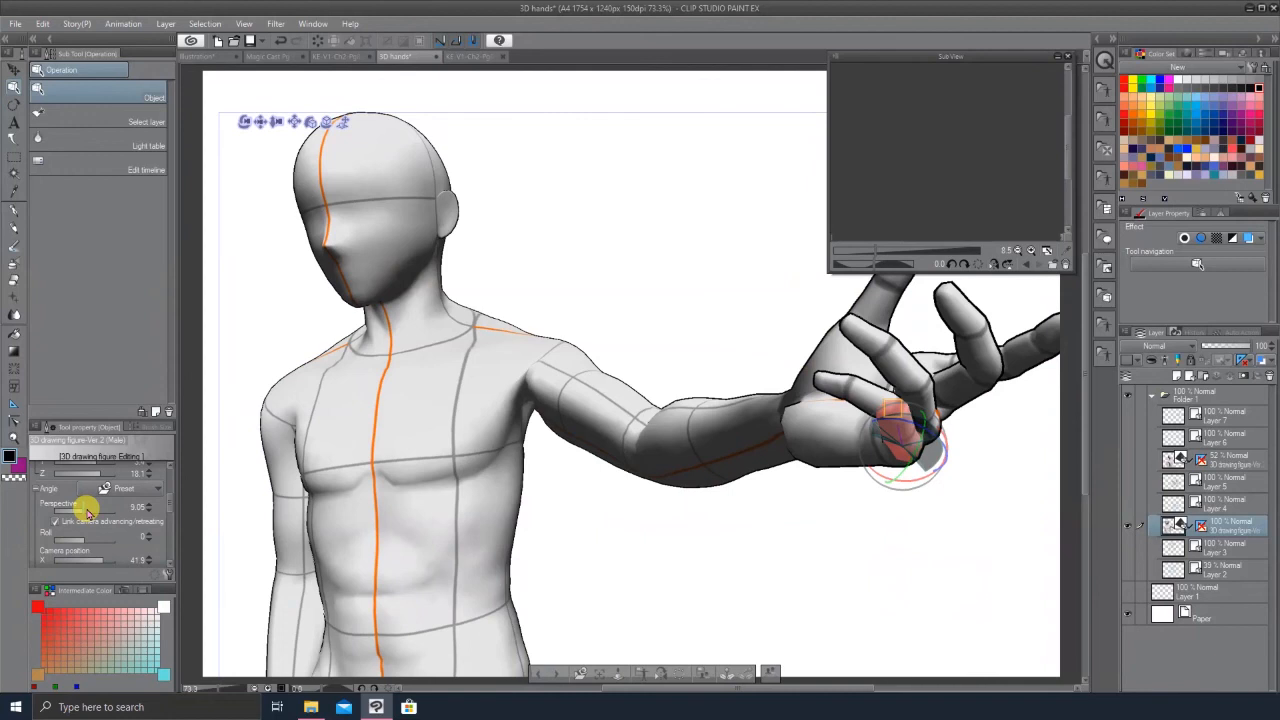
{"action": "left_click", "coordinate": [96, 512]}
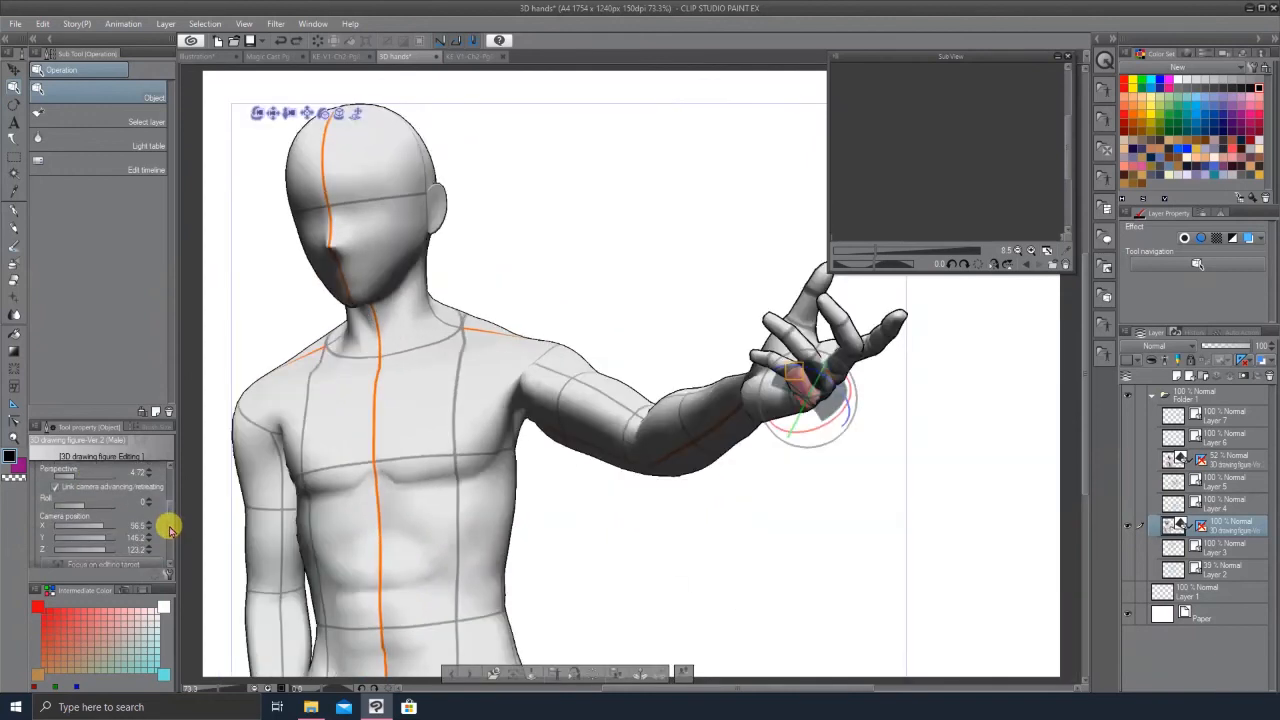
{"action": "left_click_drag", "start_coordinate": [168, 527], "coordinate": [168, 553]}
{"action": "left_click", "coordinate": [45, 541]}
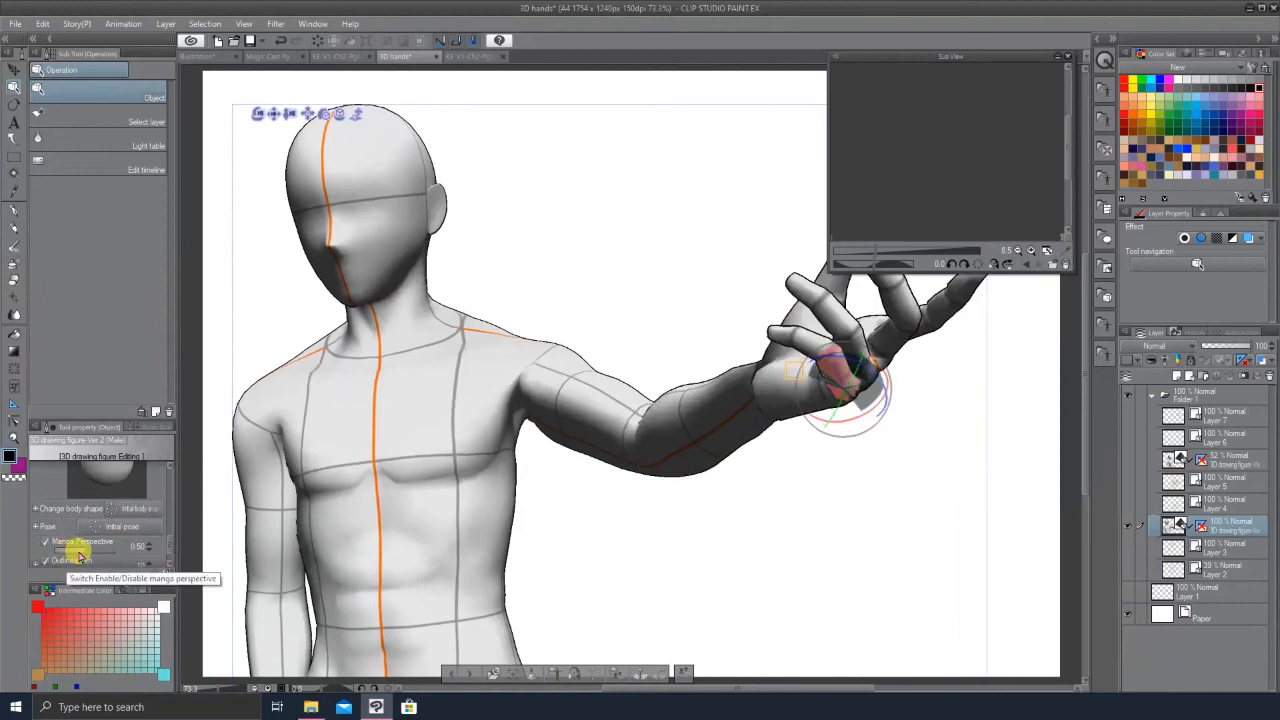
Step: Set the manga perspective to about 0.54 to exaggerate the reaching hand, closing the sub view
{"action": "left_click_drag", "start_coordinate": [92, 555], "coordinate": [78, 548]}
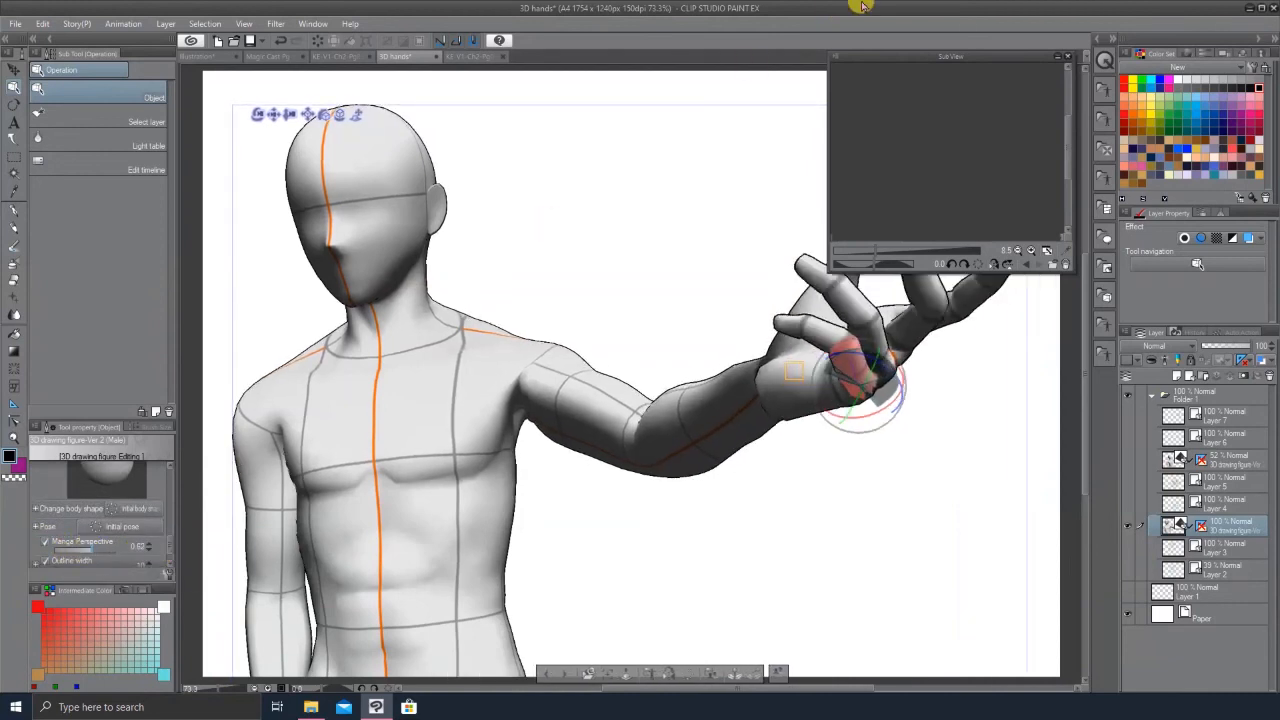
{"action": "left_click", "coordinate": [1058, 57]}
{"action": "left_click_drag", "start_coordinate": [88, 550], "coordinate": [110, 553]}
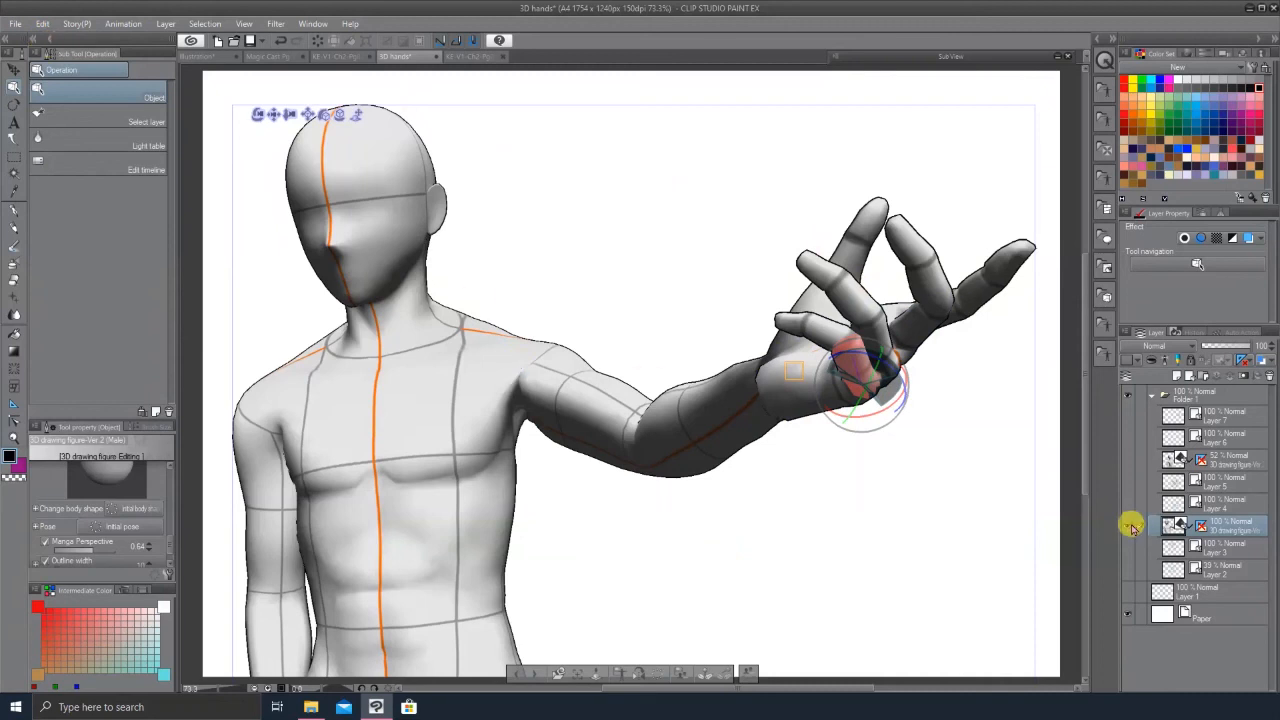
Step: On a new layer, sketch the hand's structure and finger joints in blue with the Felt pen over the 3D figure
{"action": "left_click", "coordinate": [1211, 420]}
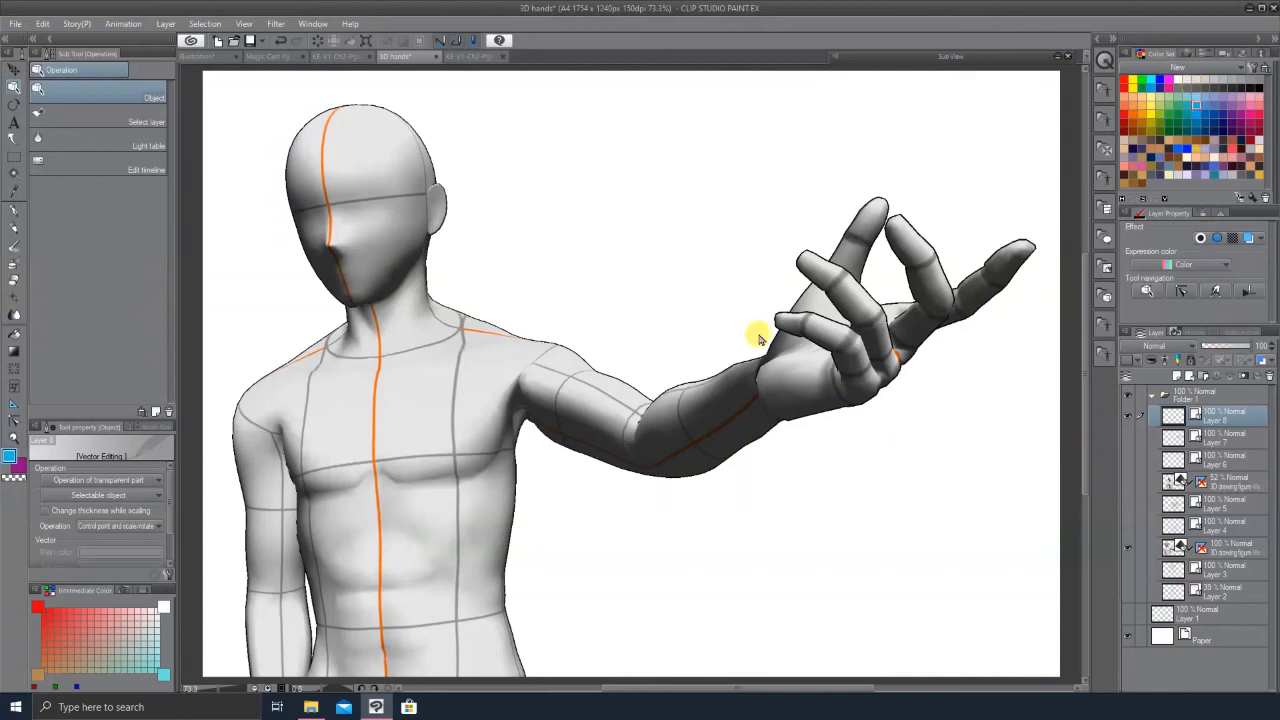
{"action": "key", "text": "p"}
{"action": "left_click", "coordinate": [130, 69]}
{"action": "left_click", "coordinate": [100, 118]}
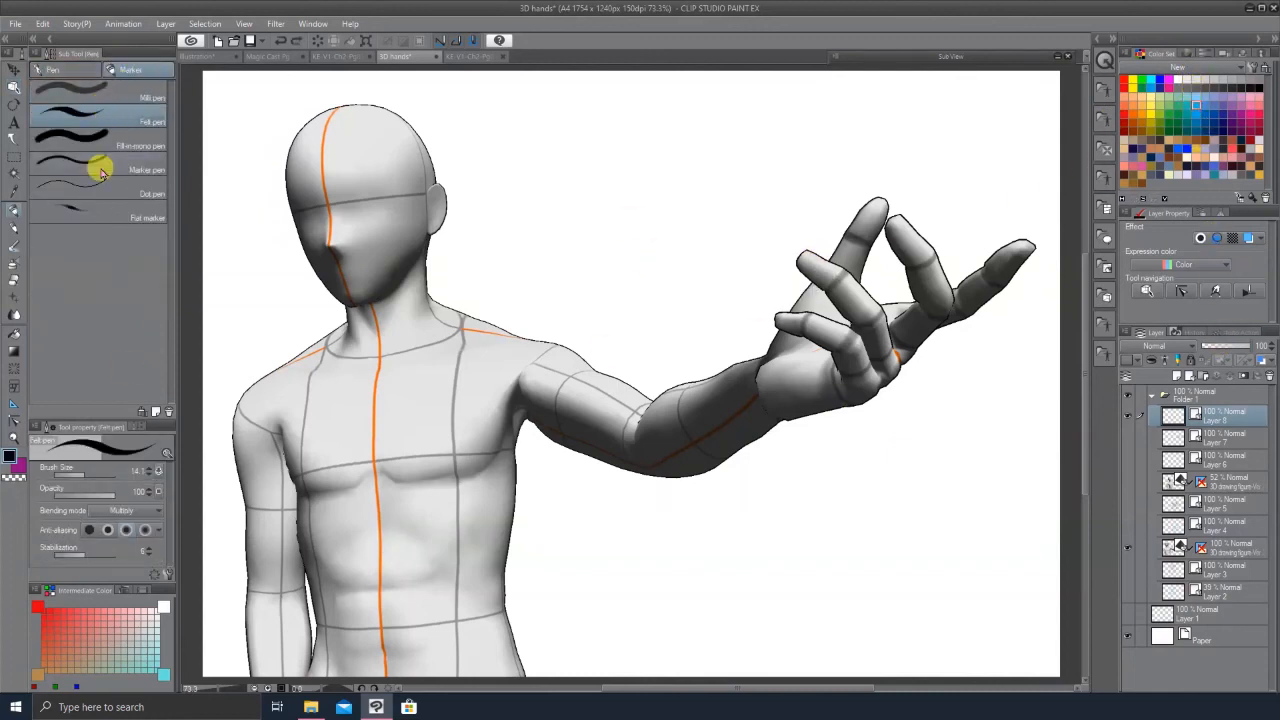
{"action": "left_click", "coordinate": [1196, 103]}
{"action": "left_click_drag", "start_coordinate": [806, 258], "coordinate": [838, 284]}
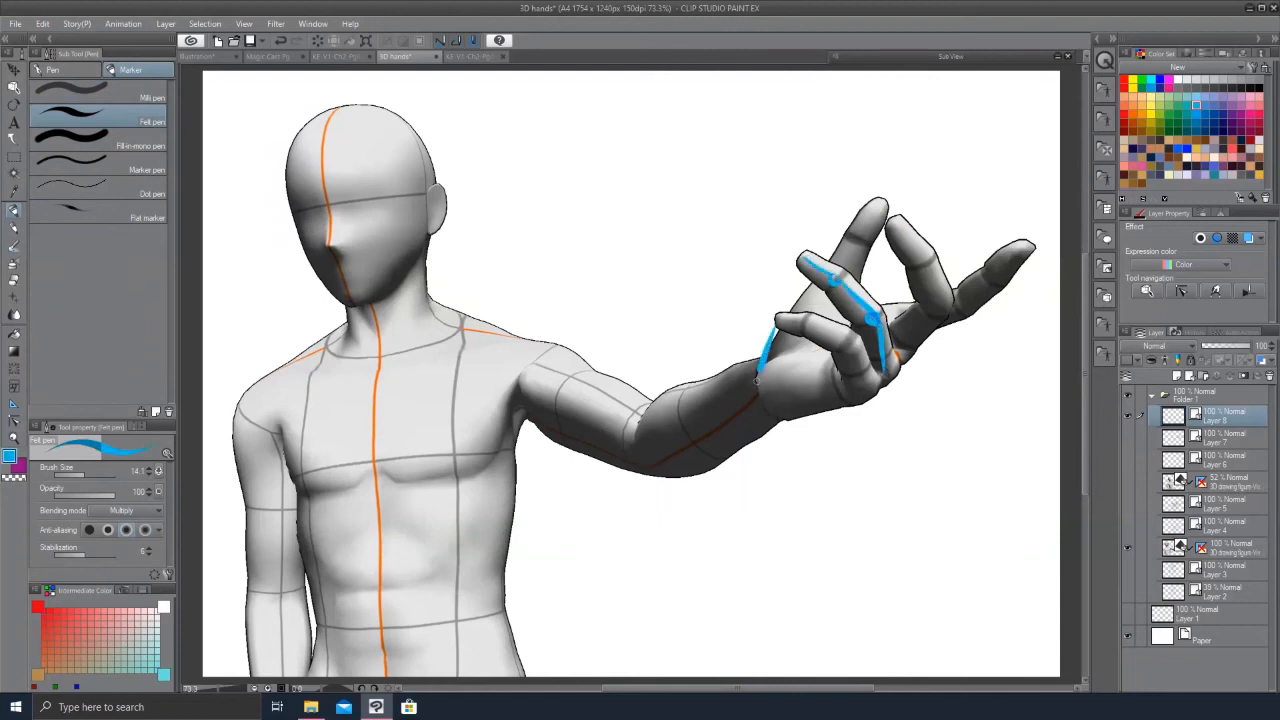
{"action": "left_click_drag", "start_coordinate": [757, 380], "coordinate": [863, 394]}
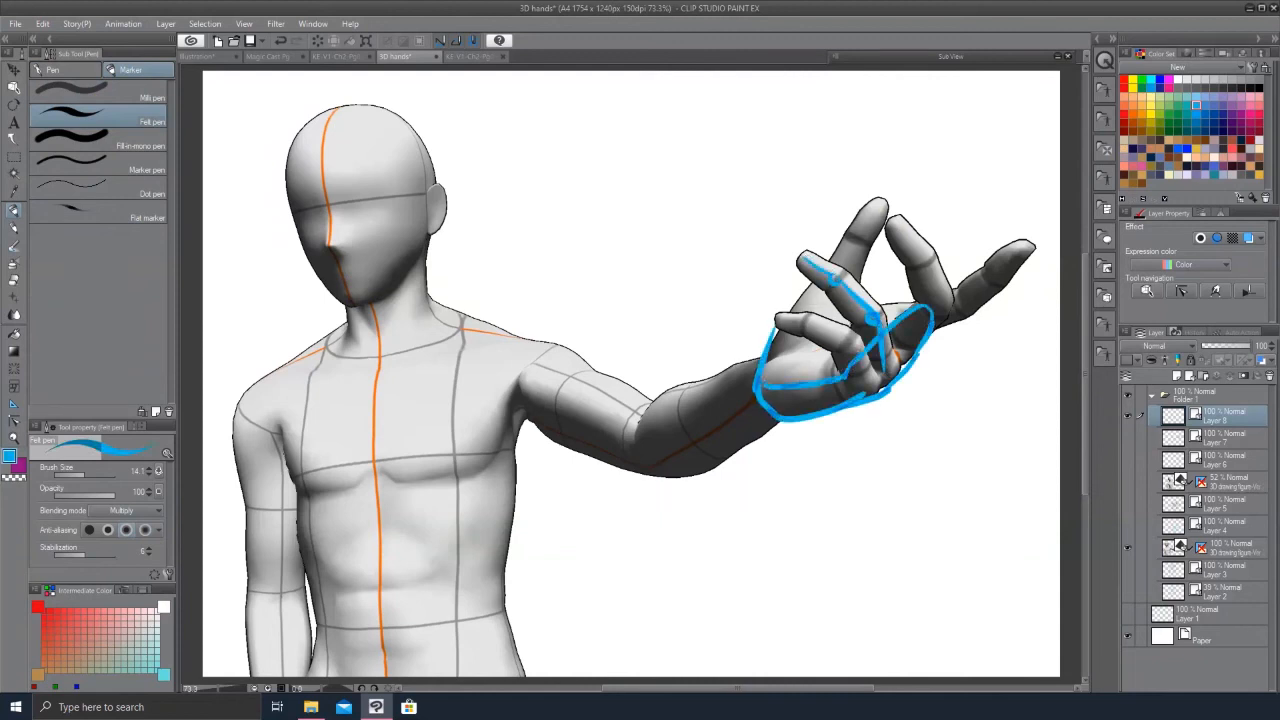
{"action": "left_click_drag", "start_coordinate": [772, 325], "coordinate": [912, 300]}
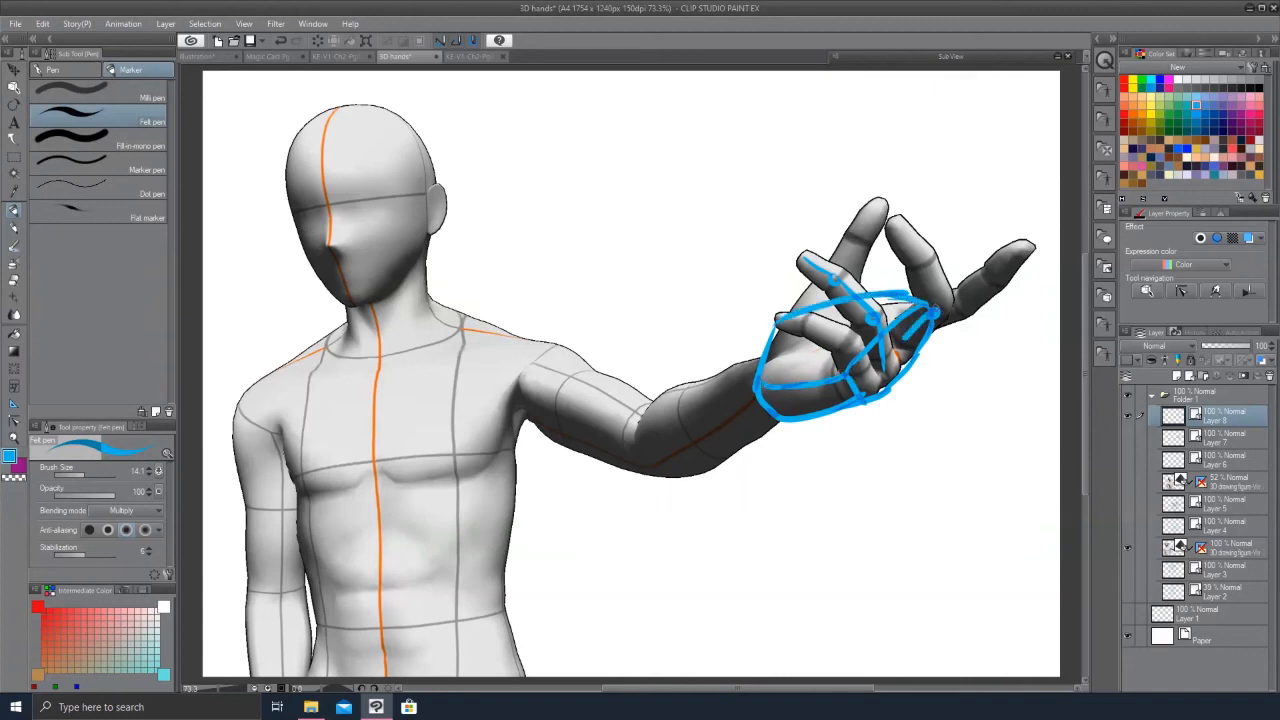
{"action": "left_click_drag", "start_coordinate": [890, 218], "coordinate": [922, 266]}
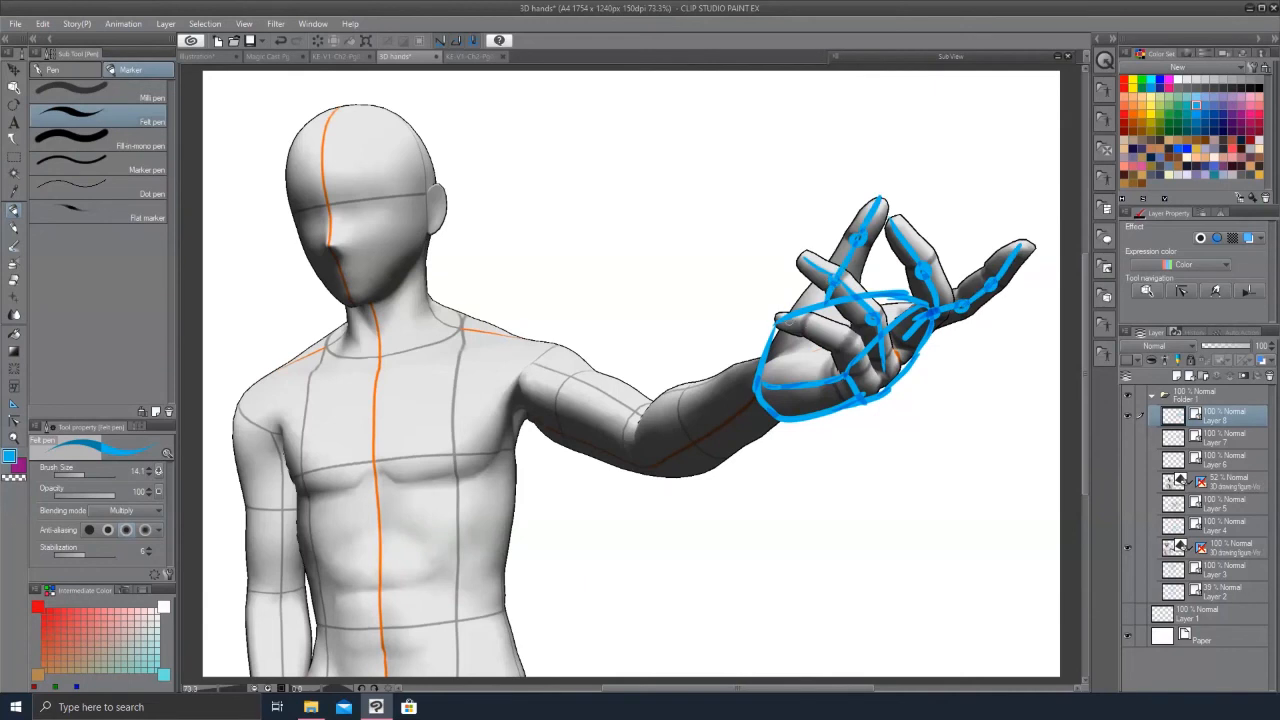
Step: Hide the 3D figure layer, add another new layer, and choose a black G-pen
{"action": "left_click", "coordinate": [1128, 547]}
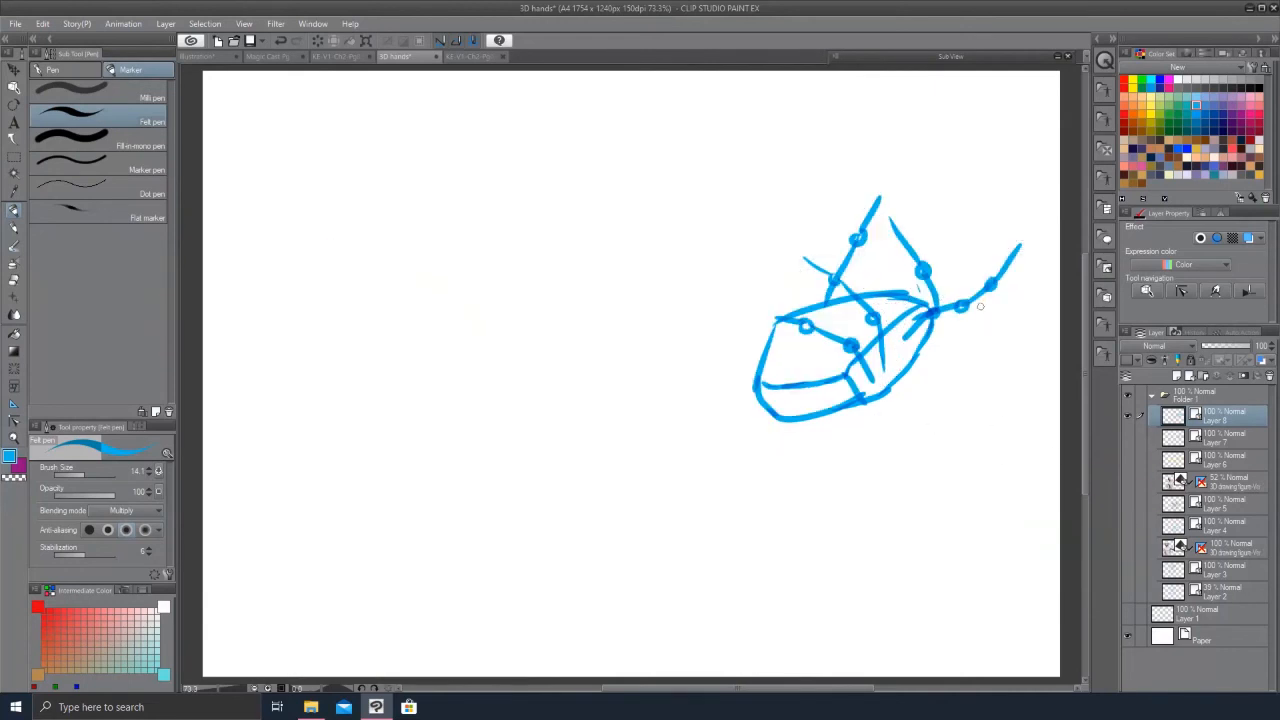
{"action": "left_click", "coordinate": [1189, 375]}
{"action": "left_click", "coordinate": [1257, 82]}
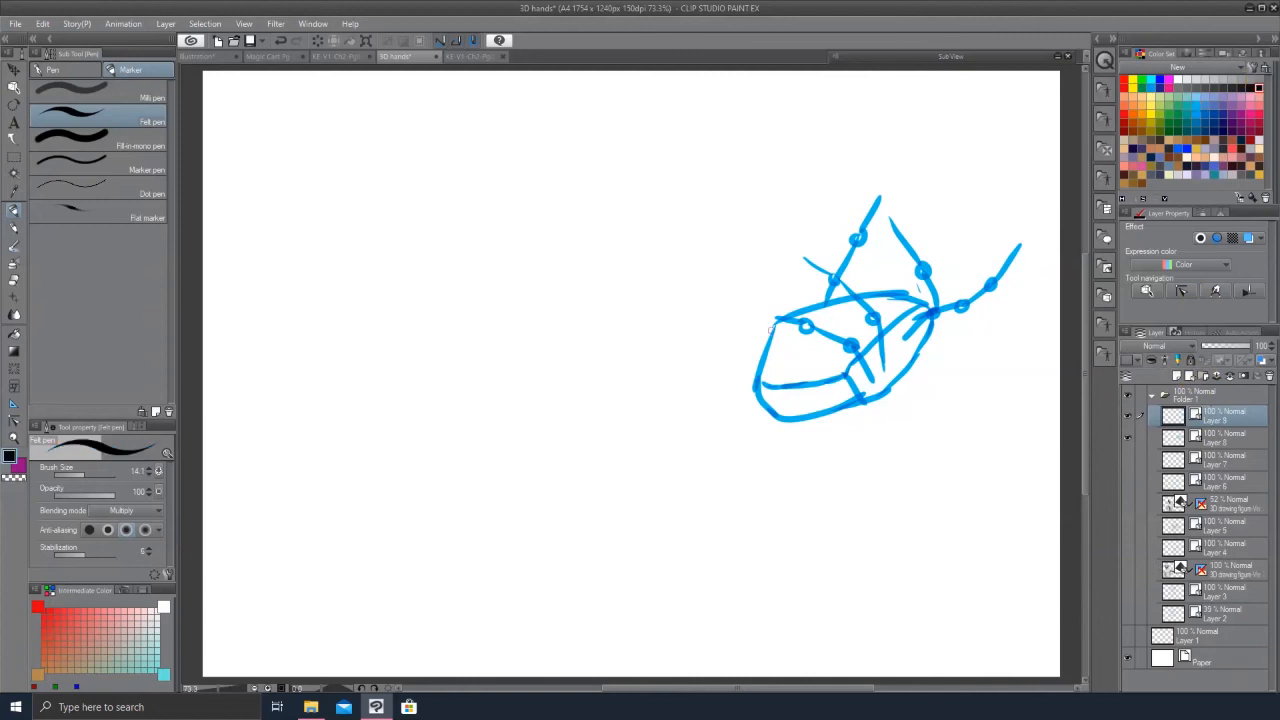
{"action": "left_click", "coordinate": [58, 69]}
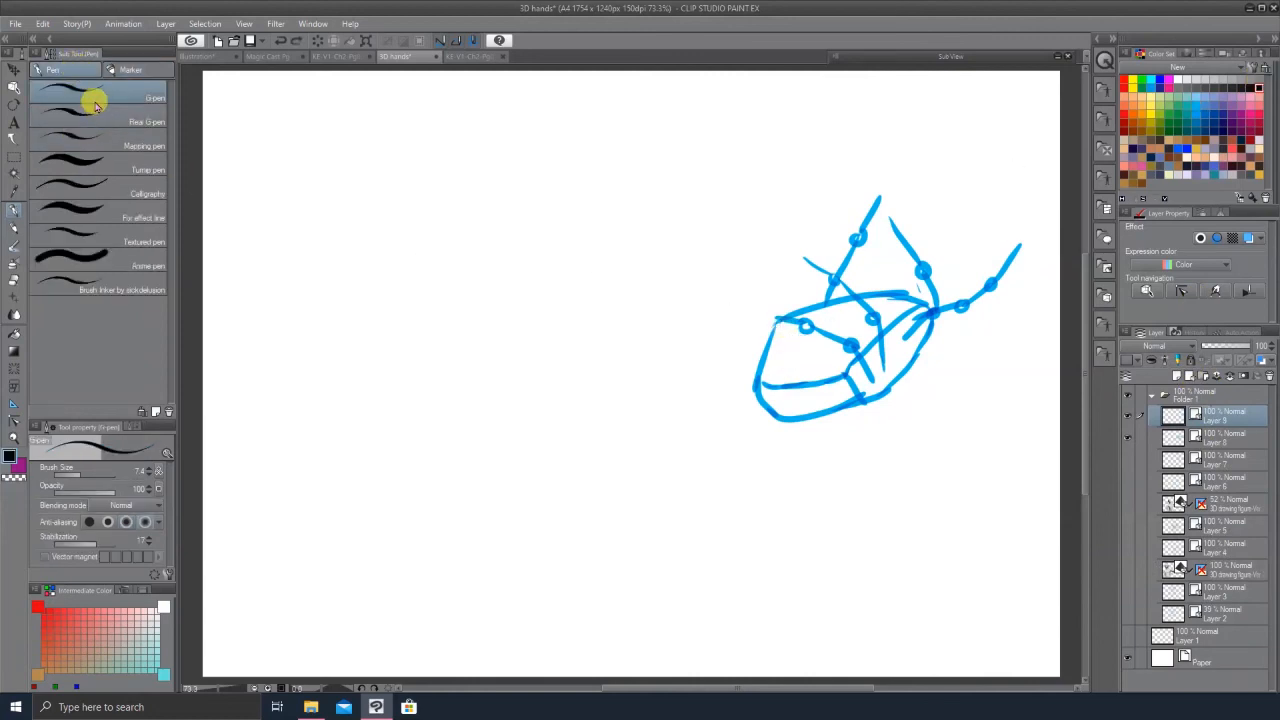
{"action": "left_click", "coordinate": [96, 112]}
{"action": "left_click", "coordinate": [140, 98]}
Step: Ink the hand's fingers and outline over the blue structure sketch, redoing strokes as needed
{"action": "left_click_drag", "start_coordinate": [850, 348], "coordinate": [848, 376]}
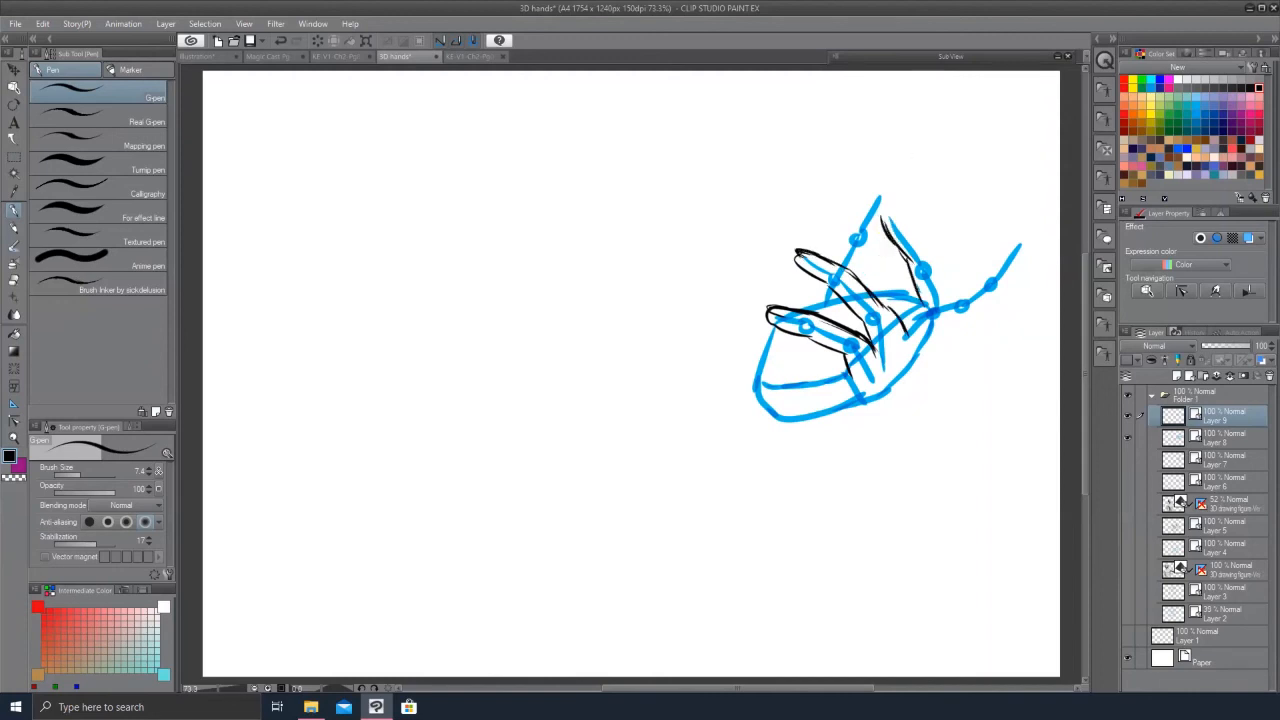
{"action": "key", "text": "ctrl+z"}
{"action": "left_click_drag", "start_coordinate": [897, 212], "coordinate": [928, 251]}
{"action": "key", "text": "ctrl+z"}
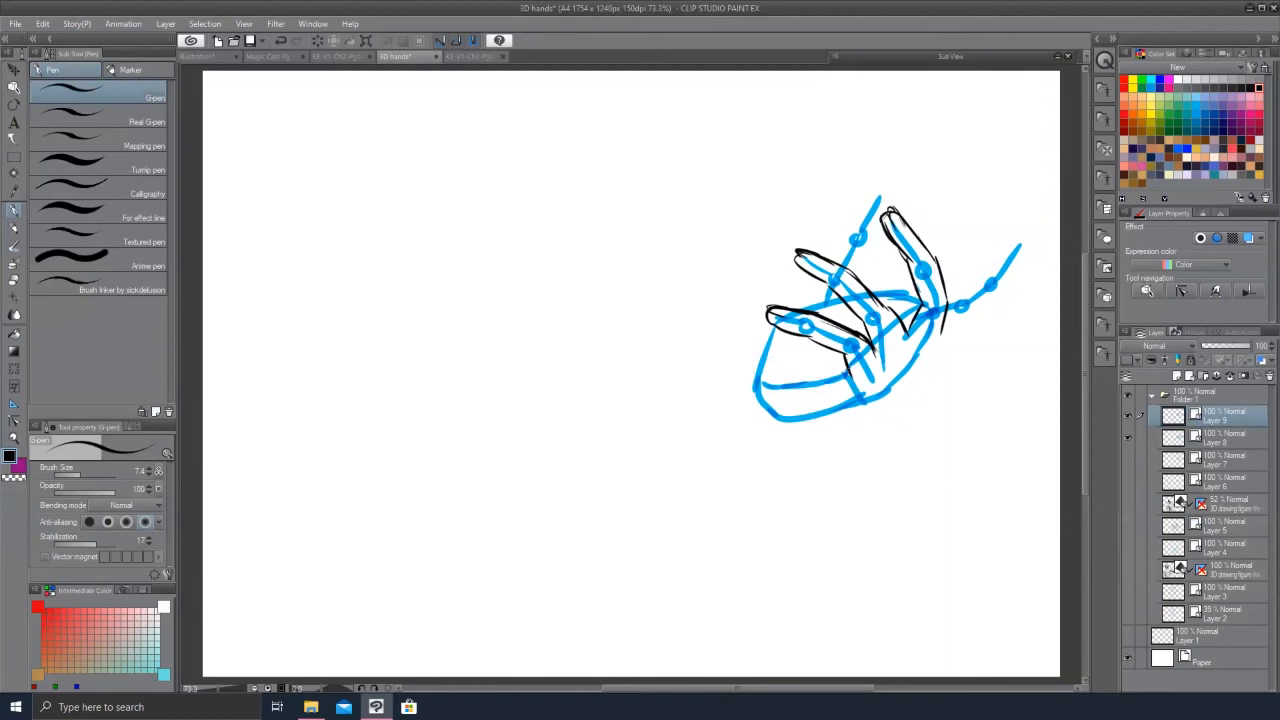
{"action": "left_click_drag", "start_coordinate": [870, 195], "coordinate": [802, 300]}
{"action": "key", "text": "ctrl+z"}
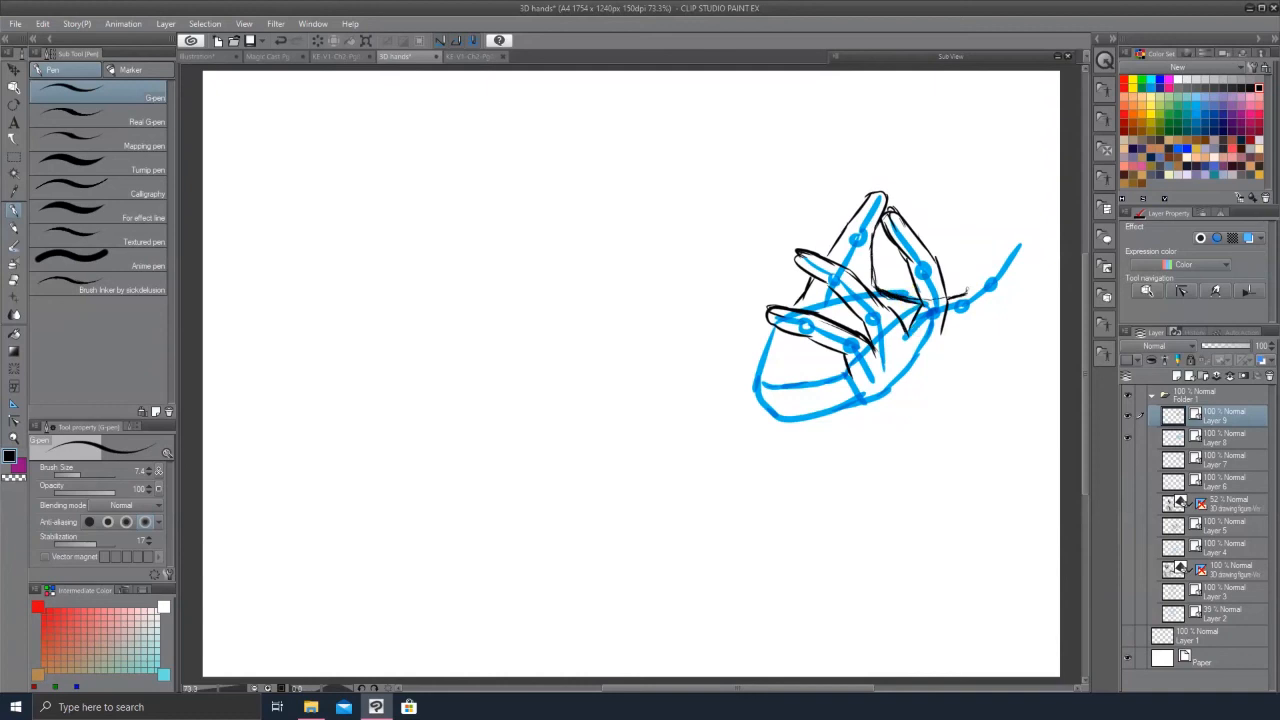
{"action": "left_click_drag", "start_coordinate": [1003, 297], "coordinate": [944, 333]}
{"action": "key", "text": "ctrl+z"}
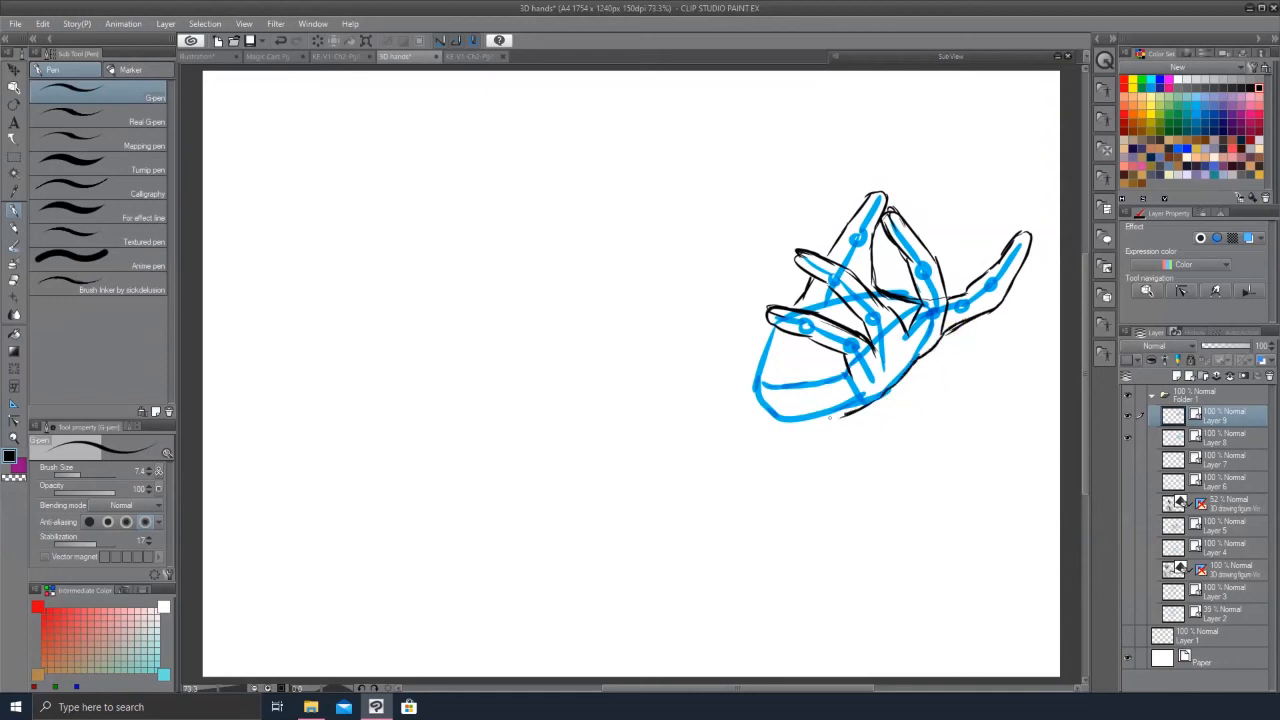
{"action": "left_click_drag", "start_coordinate": [872, 397], "coordinate": [792, 425]}
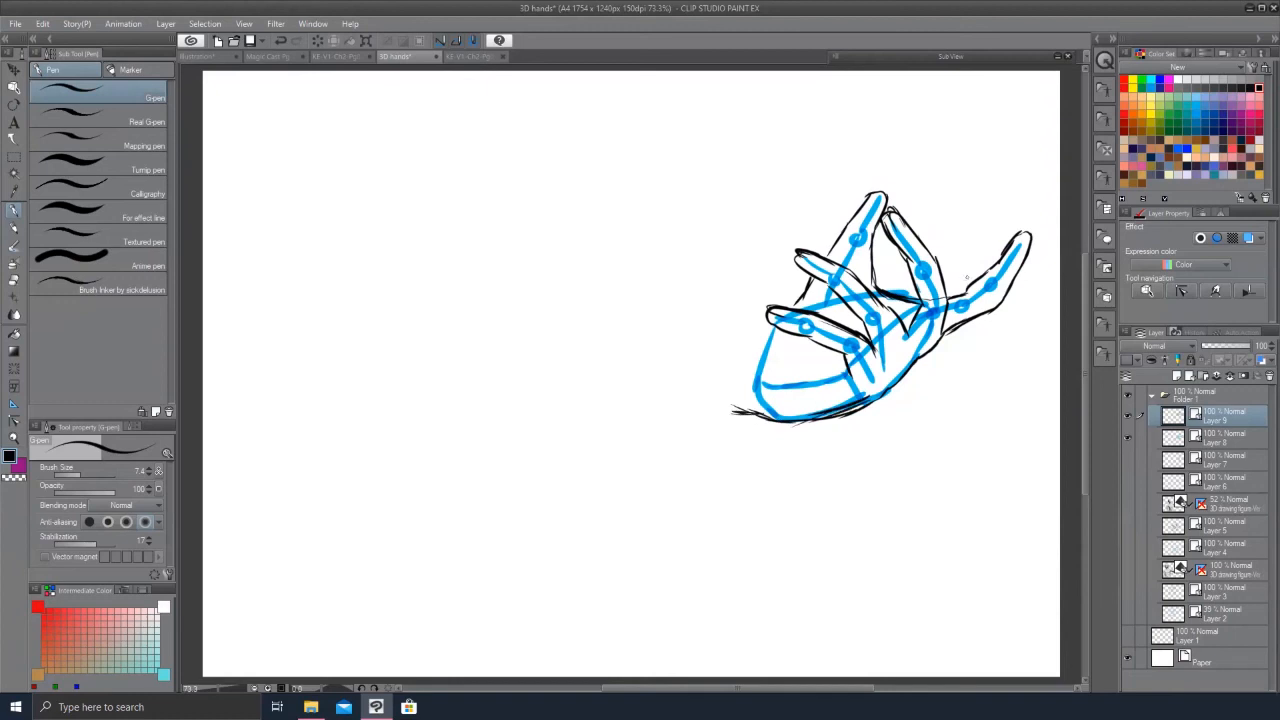
{"action": "mouse_move", "coordinate": [872, 262]}
{"action": "left_mouse_down"}
{"action": "mouse_move", "coordinate": [999, 295]}
{"action": "mouse_move", "coordinate": [995, 311]}
{"action": "mouse_move", "coordinate": [958, 326]}
{"action": "left_mouse_up"}
{"action": "mouse_move", "coordinate": [1022, 258]}
{"action": "left_mouse_down"}
{"action": "mouse_move", "coordinate": [1006, 292]}
{"action": "mouse_move", "coordinate": [970, 290]}
{"action": "left_mouse_up"}
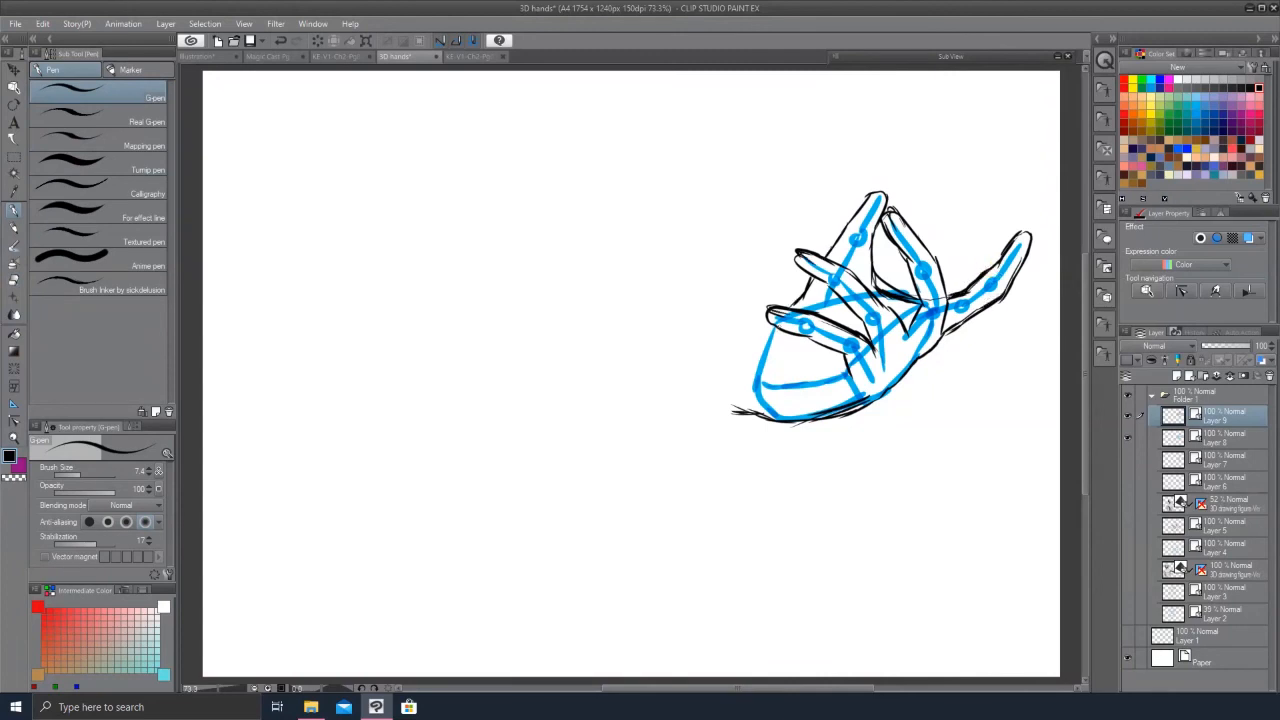
Step: Hide the blue sketch layer and zoom out to review the inked hand
{"action": "left_click", "coordinate": [1127, 438]}
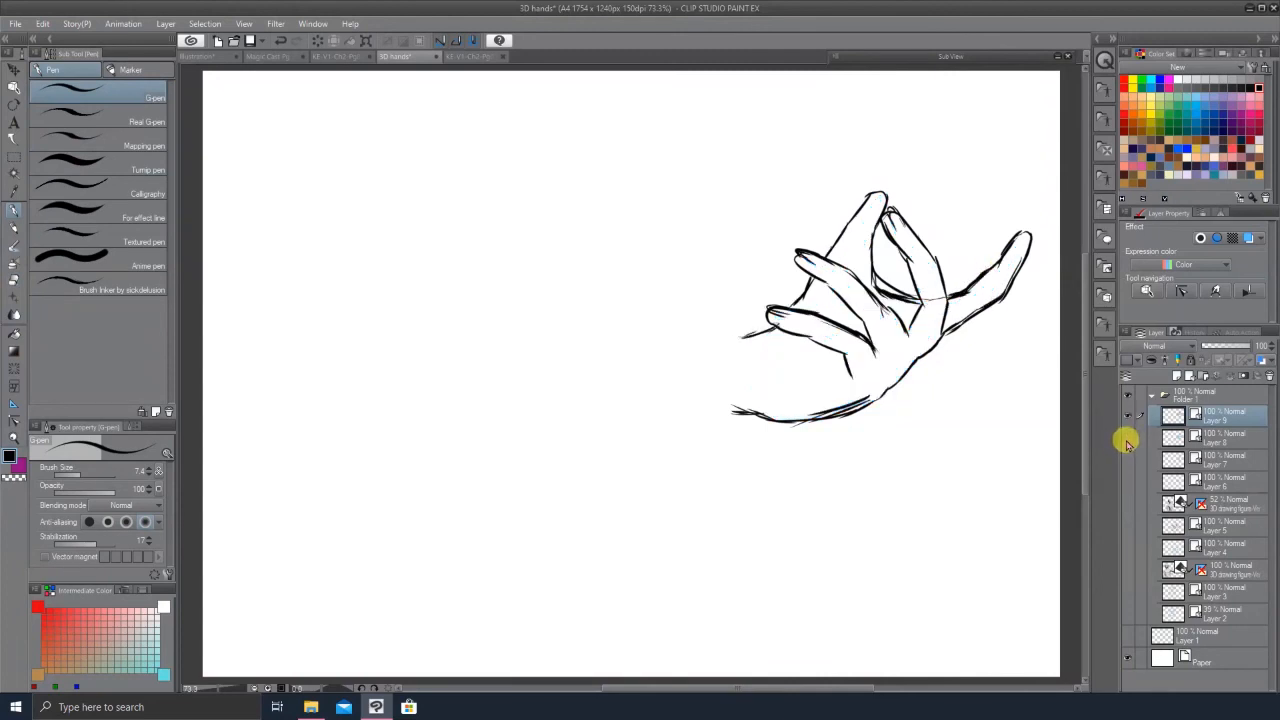
{"action": "key", "text": "ctrl+space"}
{"action": "left_click_drag", "start_coordinate": [875, 343], "coordinate": [874, 351]}
{"action": "left_click", "coordinate": [875, 351]}
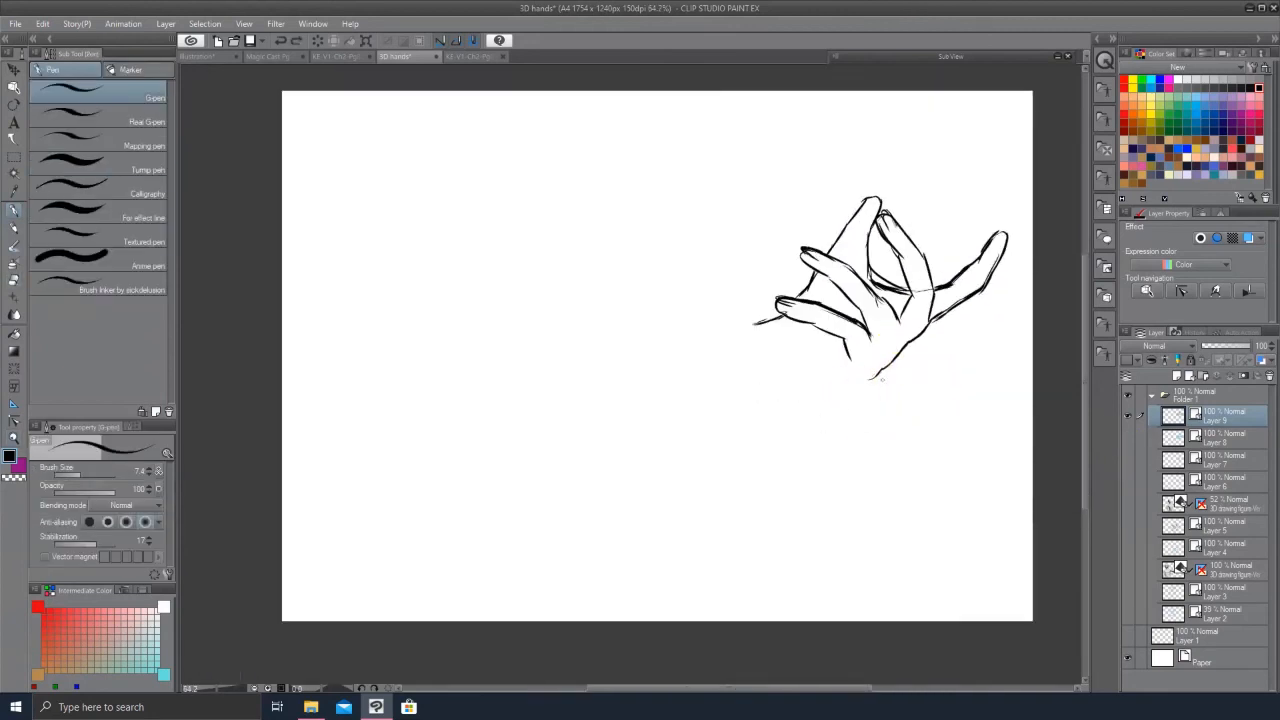
Step: Collapse and hide the hand drawing folder
{"action": "left_click", "coordinate": [1127, 438]}
{"action": "left_click", "coordinate": [1129, 436]}
{"action": "key", "text": "ctrl+space"}
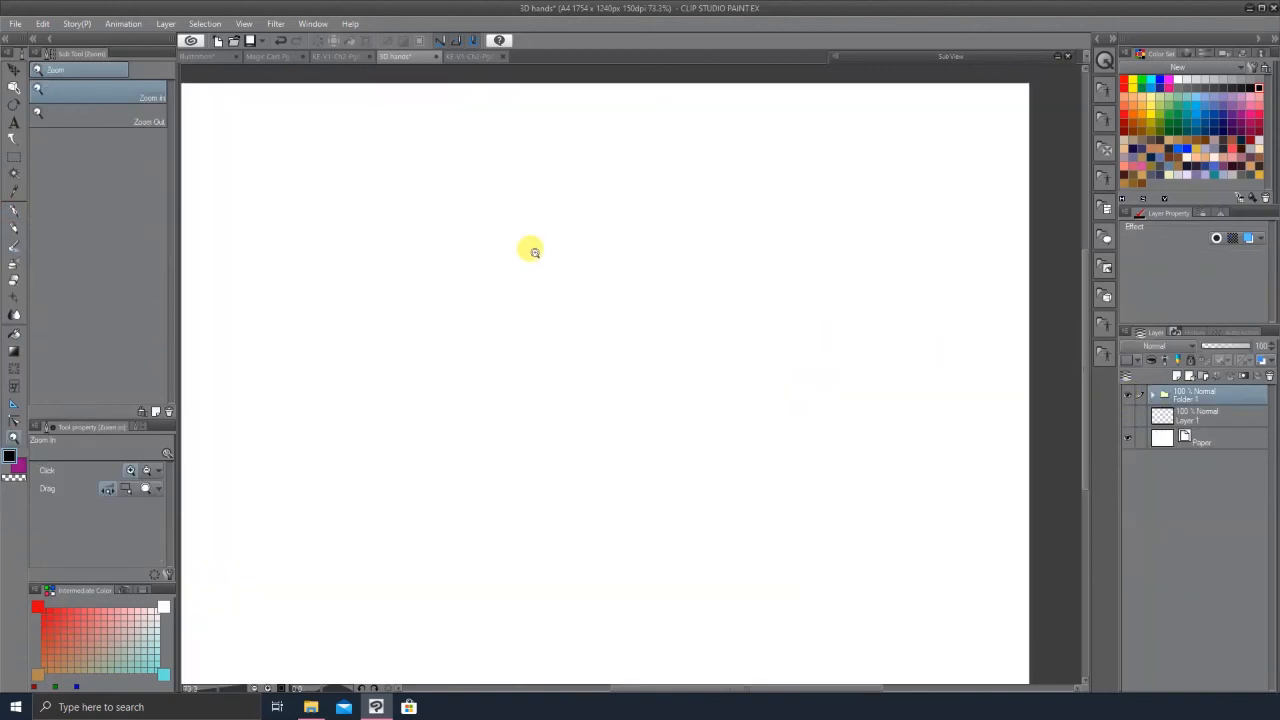
Step: Switch to the comic page and back to the Illustration canvas, zooming to view the posed hand
{"action": "left_click", "coordinate": [340, 57]}
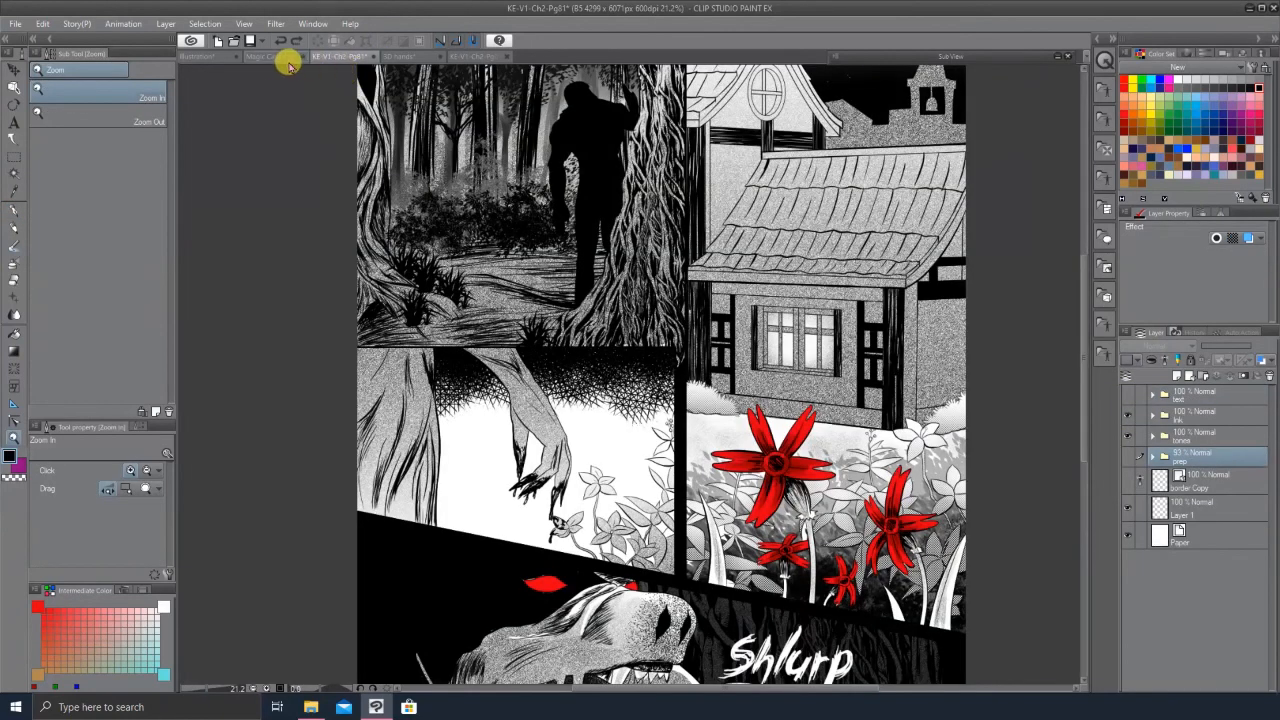
{"action": "left_click", "coordinate": [248, 57]}
{"action": "left_click", "coordinate": [203, 58]}
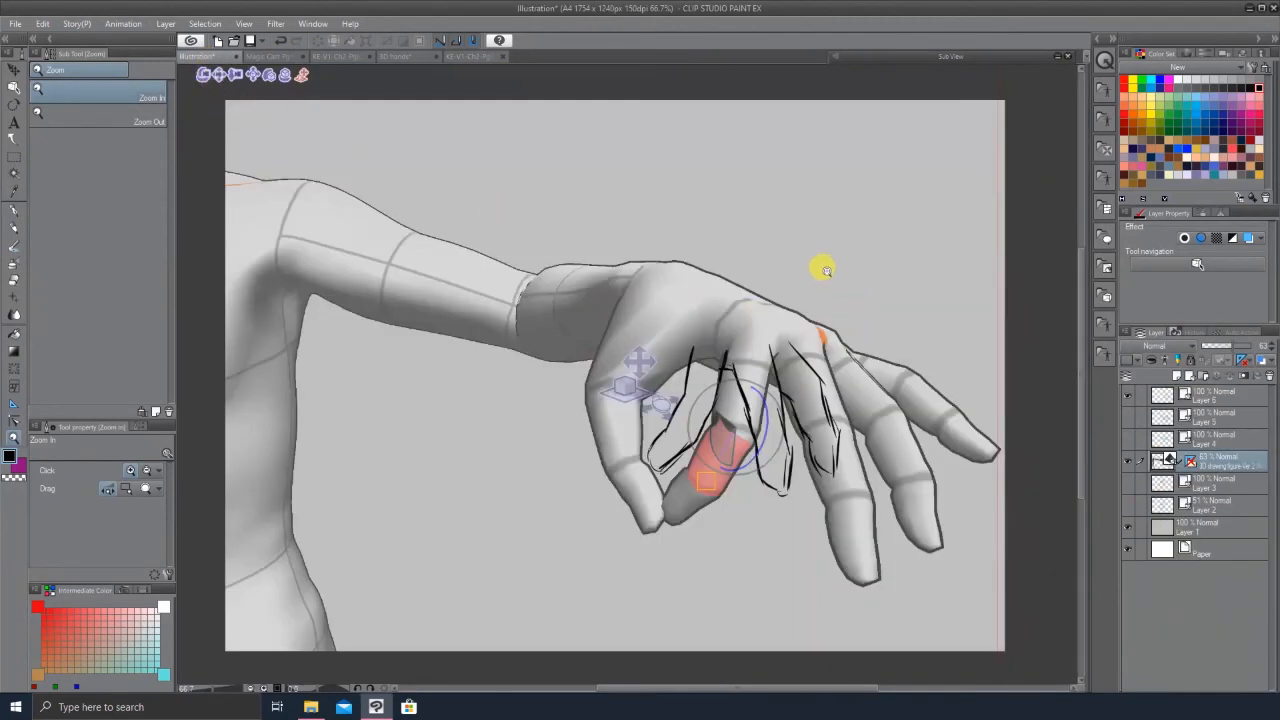
{"action": "scroll", "coordinate": [814, 265], "scroll_direction": "down", "scroll_amount": 1}
{"action": "scroll", "coordinate": [785, 315], "scroll_direction": "down", "scroll_amount": 2}
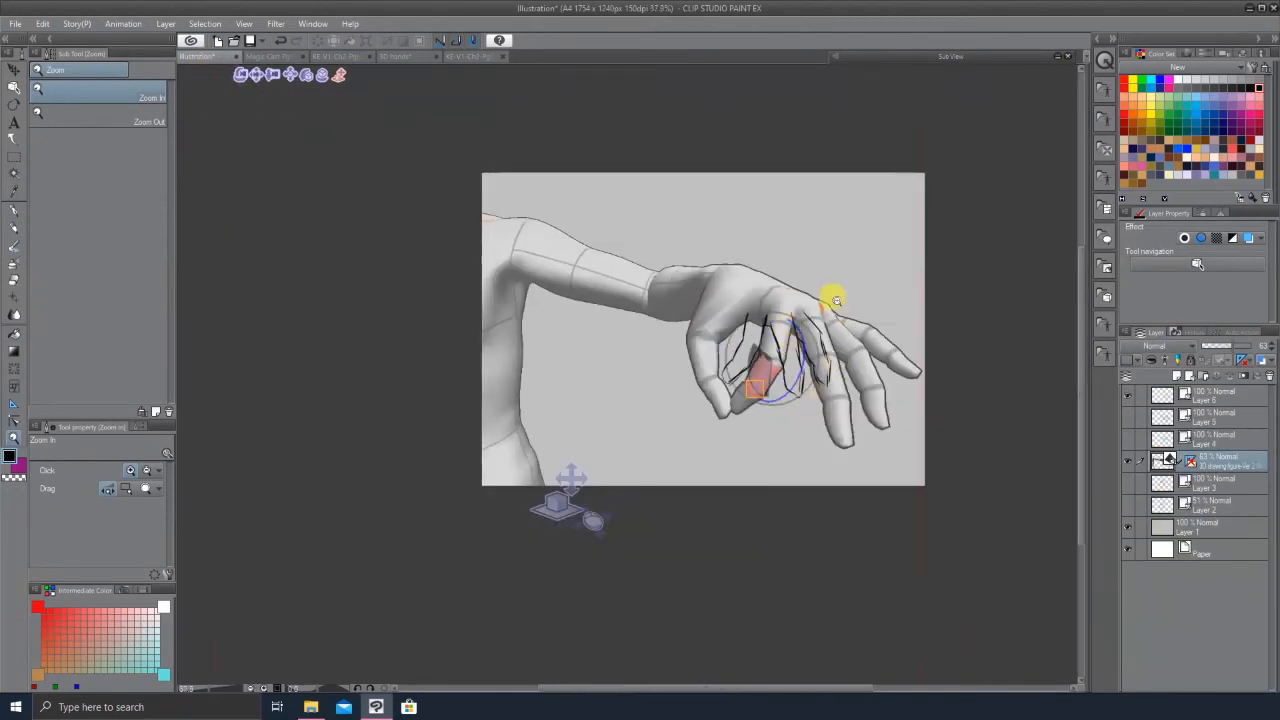
{"action": "scroll", "coordinate": [835, 290], "scroll_direction": "up", "scroll_amount": 3}
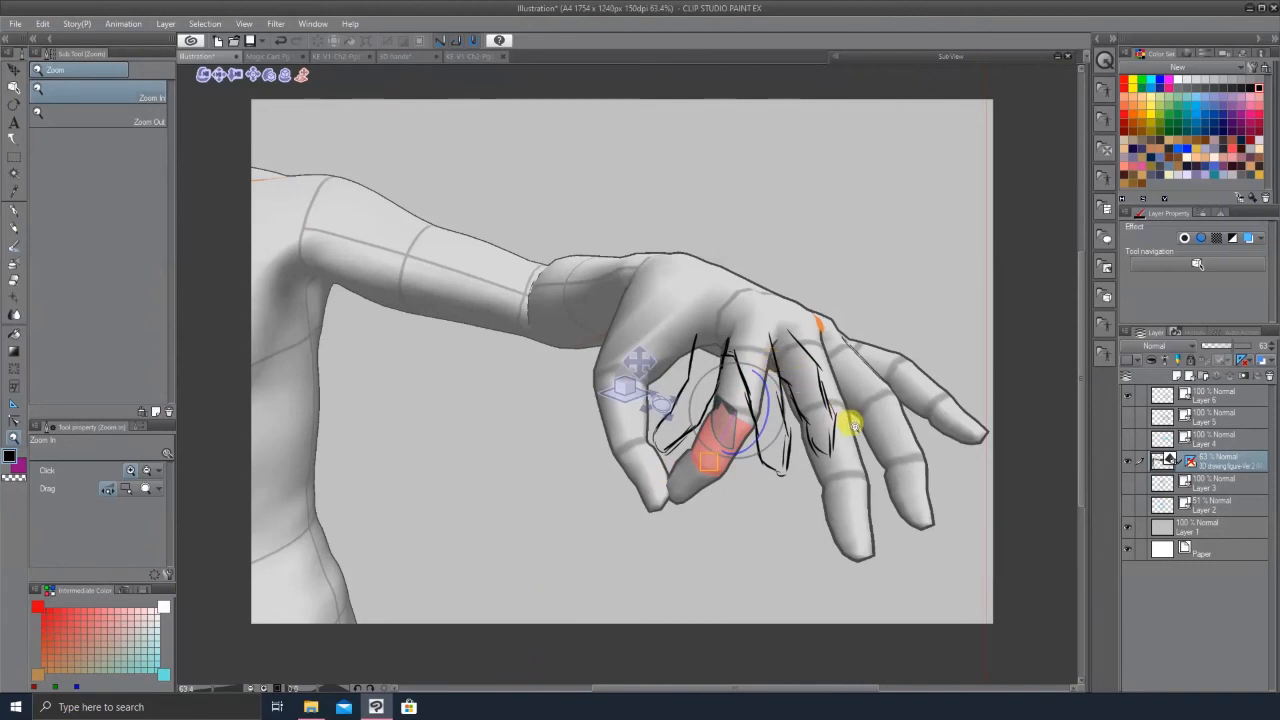
Step: Flip between the comic page, the chapter 2 cover image, the 3D hands canvas and the Illustration canvas
{"action": "left_click", "coordinate": [281, 56]}
{"action": "left_click", "coordinate": [344, 57]}
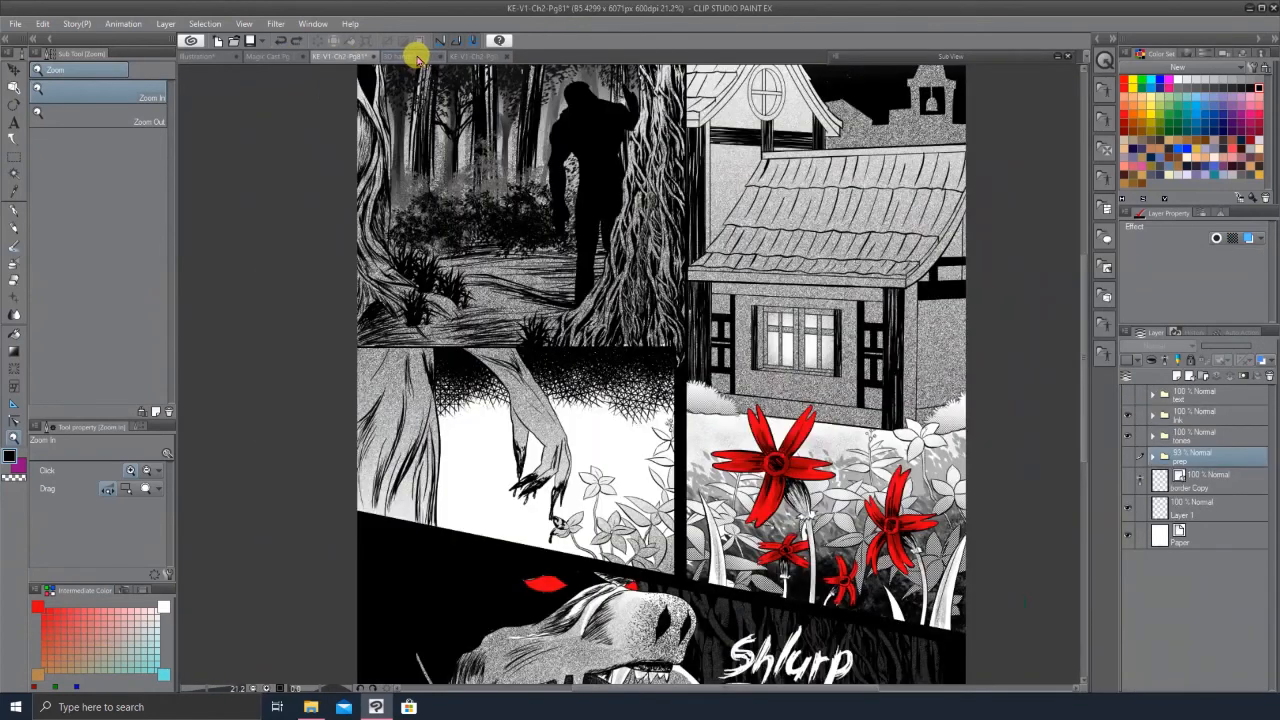
{"action": "left_click", "coordinate": [462, 56]}
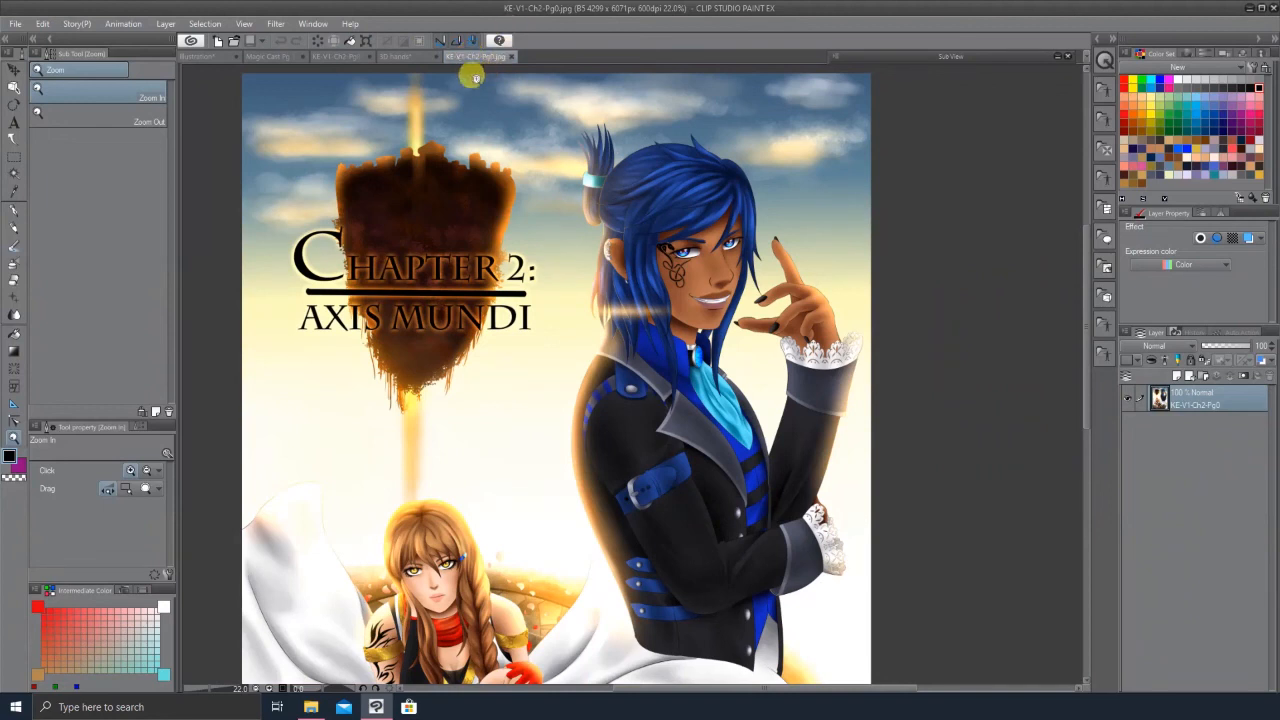
{"action": "left_click", "coordinate": [406, 61]}
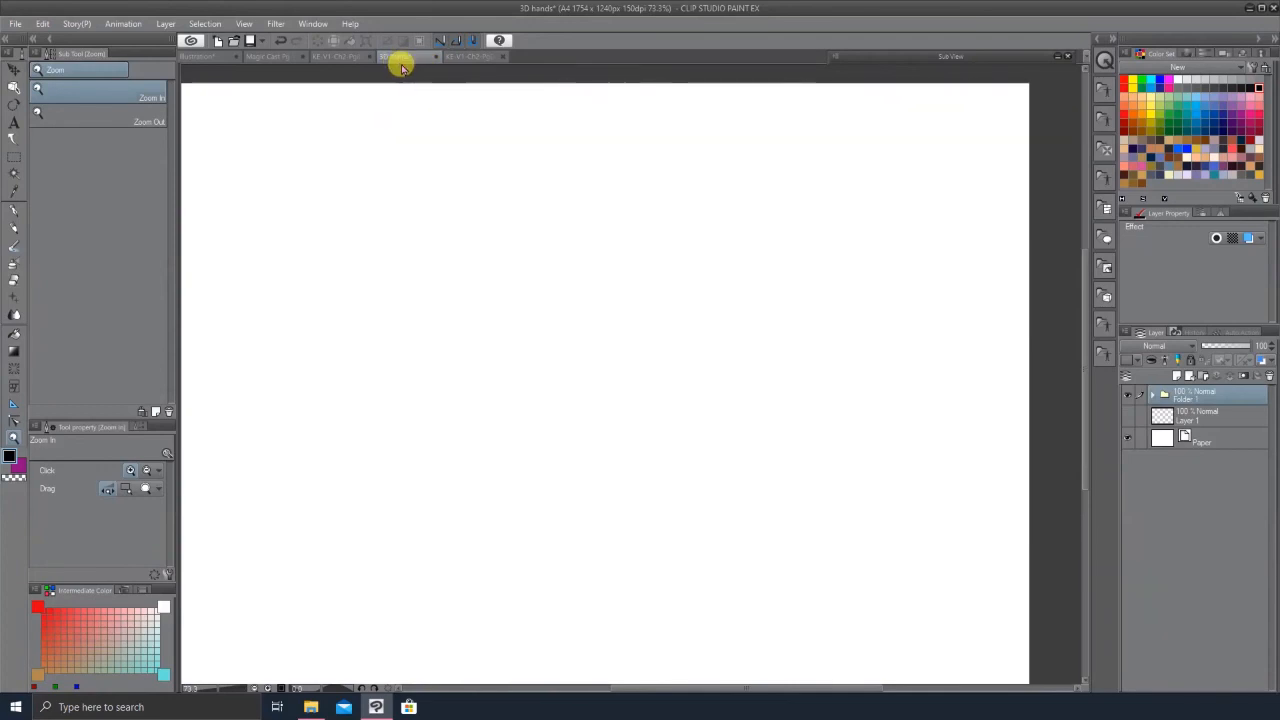
{"action": "left_click", "coordinate": [470, 58]}
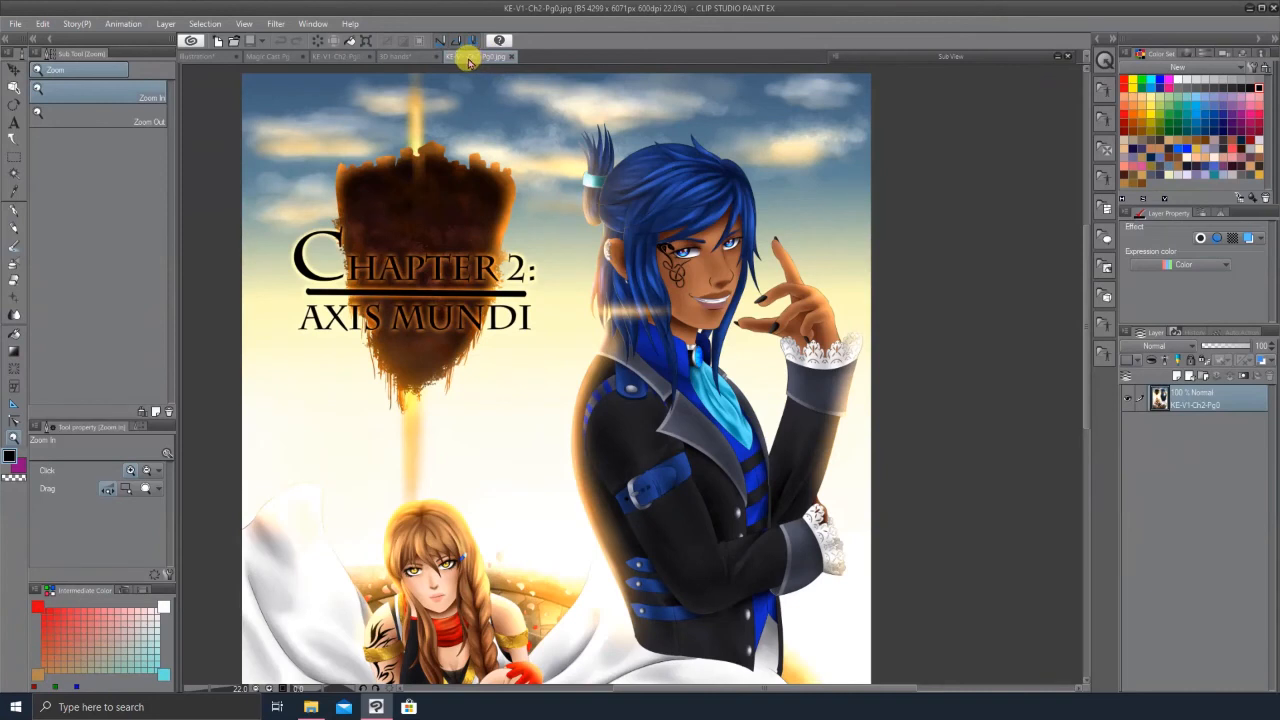
{"action": "left_click", "coordinate": [402, 60]}
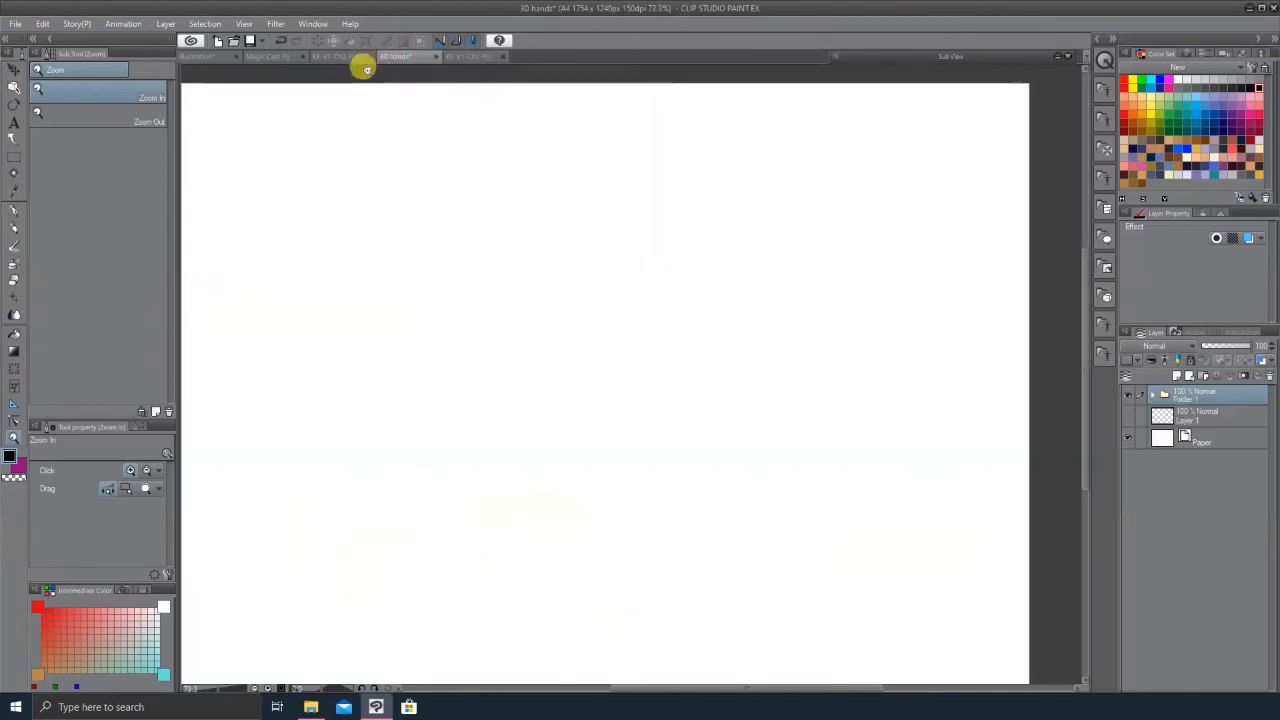
{"action": "left_click", "coordinate": [338, 62]}
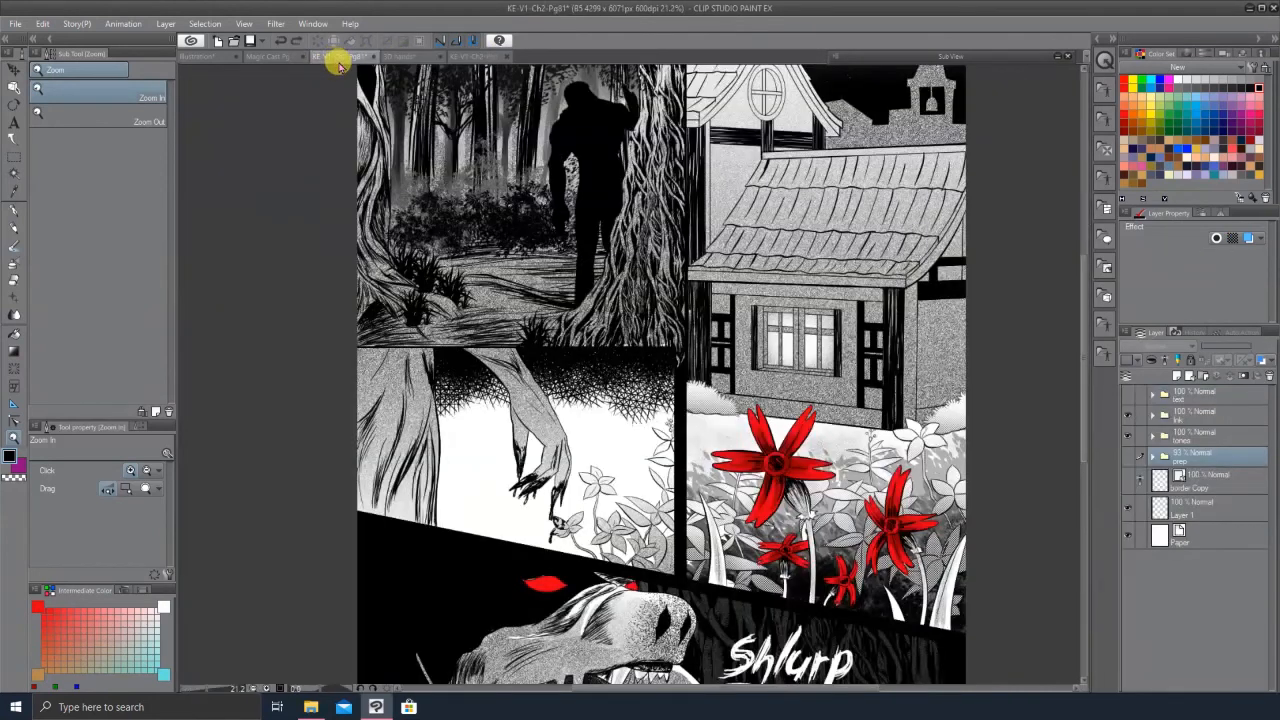
{"action": "left_click", "coordinate": [275, 56]}
{"action": "left_click", "coordinate": [207, 57]}
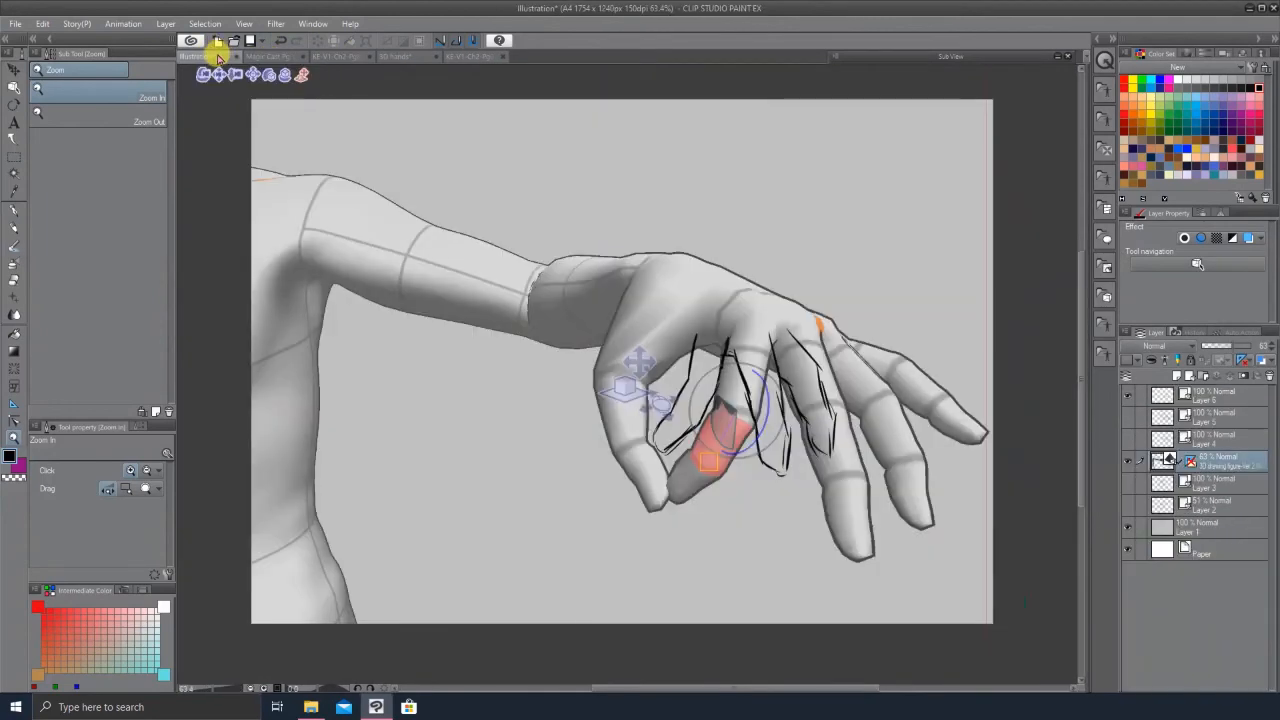